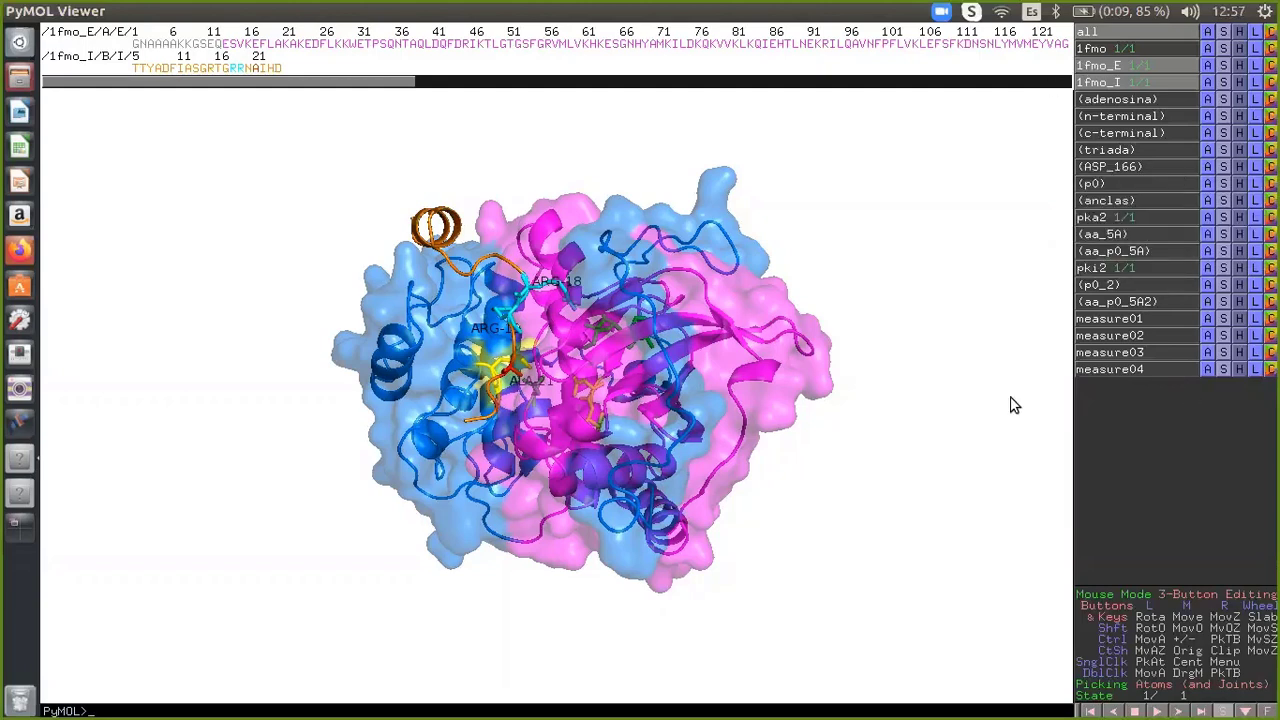
{"action": "left_click_drag", "start_coordinate": [1011, 403], "coordinate": [678, 338]}
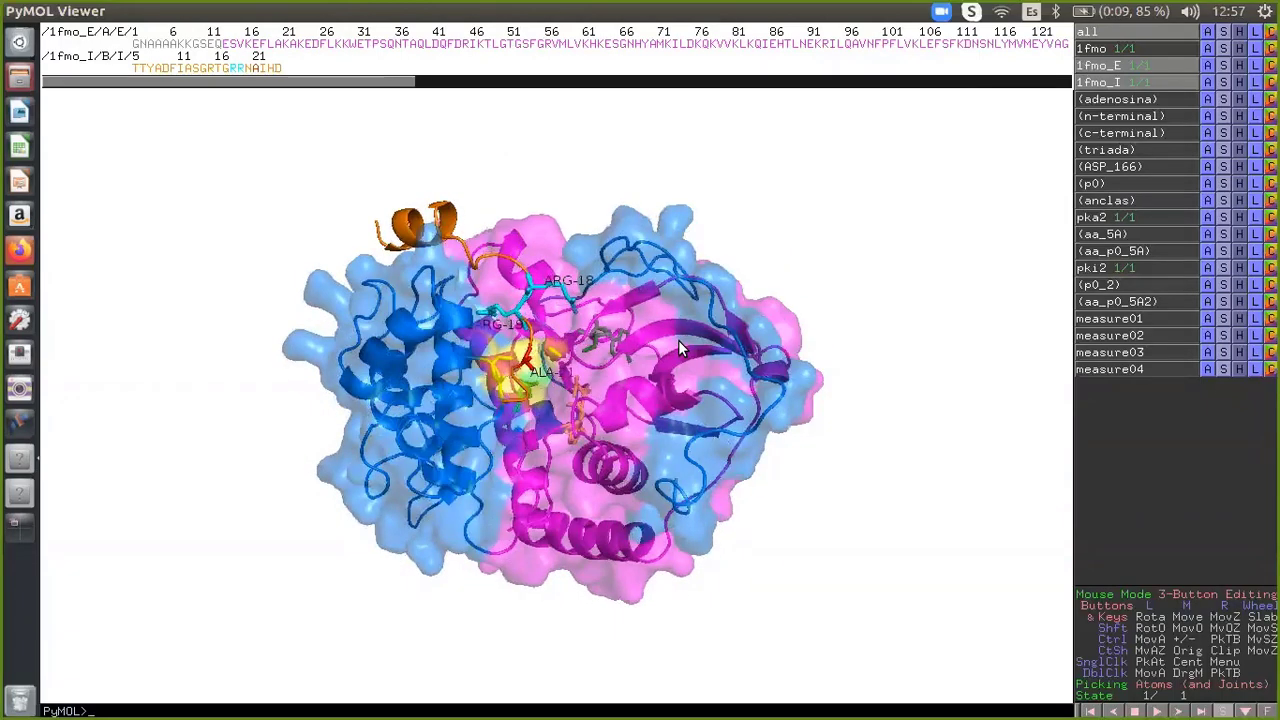
{"action": "left_click", "coordinate": [690, 334]}
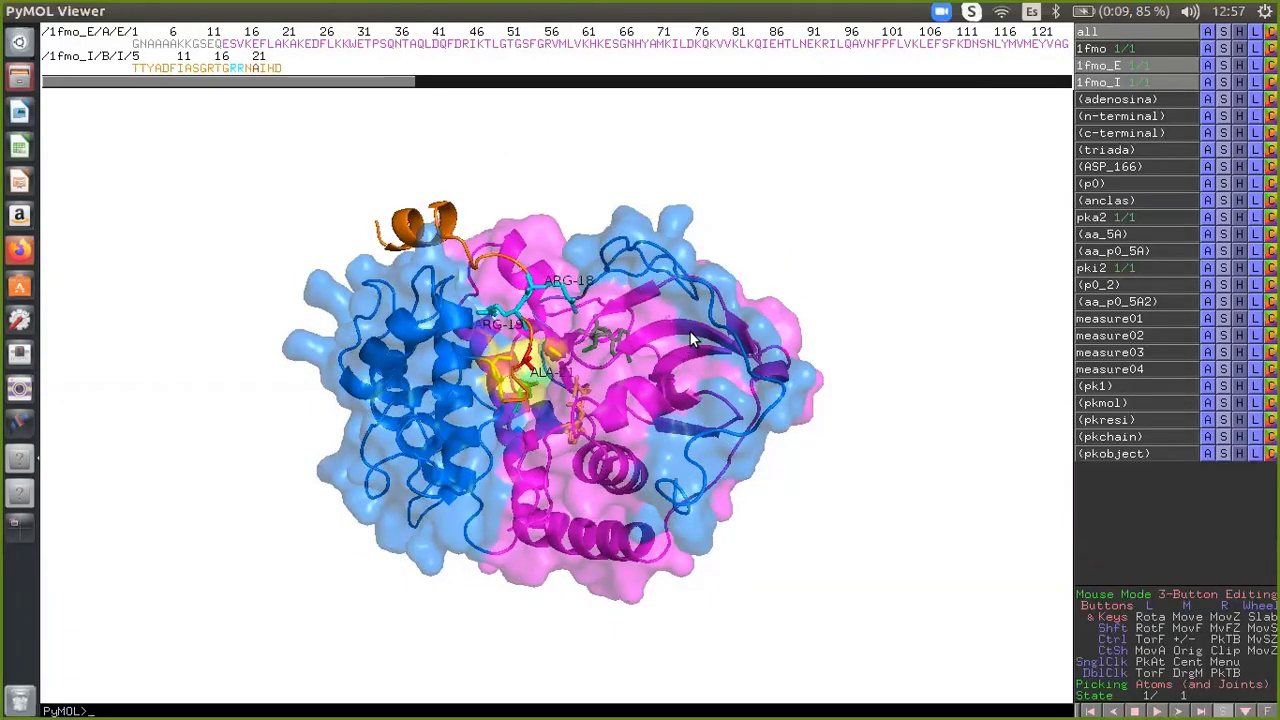
{"action": "left_click", "coordinate": [675, 332]}
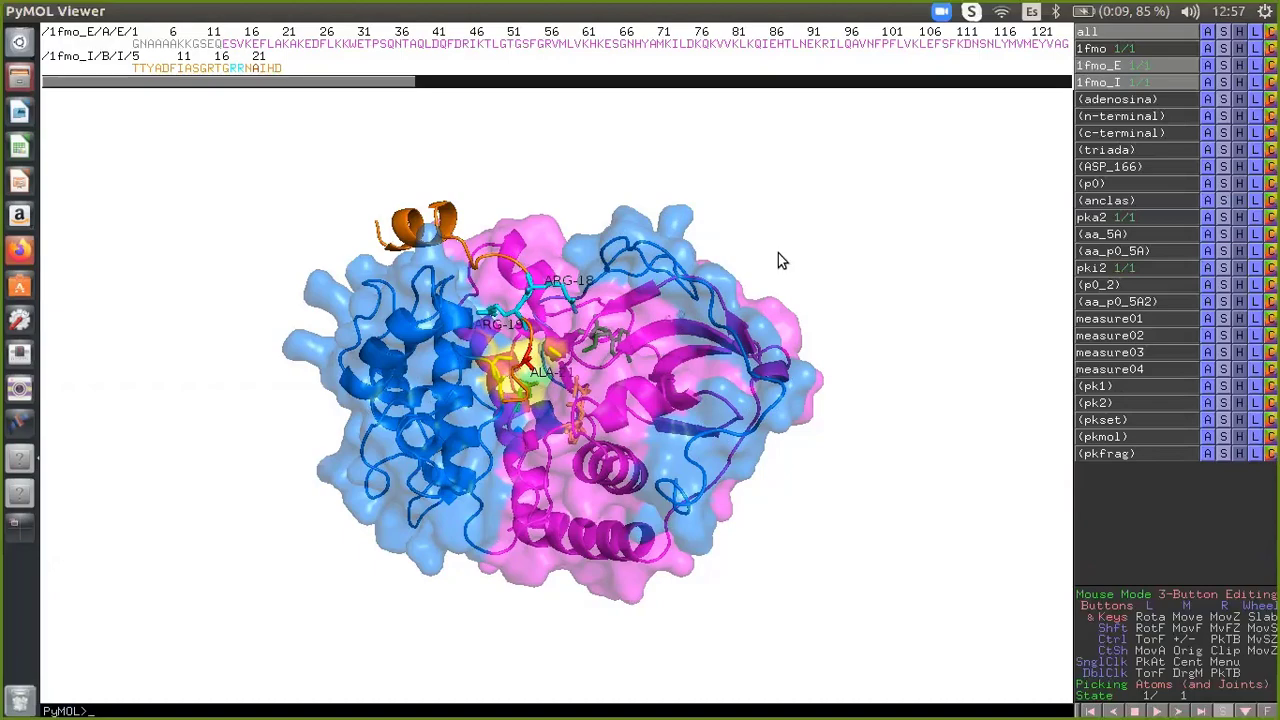
{"action": "mouse_move", "coordinate": [567, 290]}
{"action": "left_mouse_down"}
{"action": "mouse_move", "coordinate": [551, 359]}
{"action": "mouse_move", "coordinate": [572, 270]}
{"action": "mouse_move", "coordinate": [585, 272]}
{"action": "left_mouse_up"}
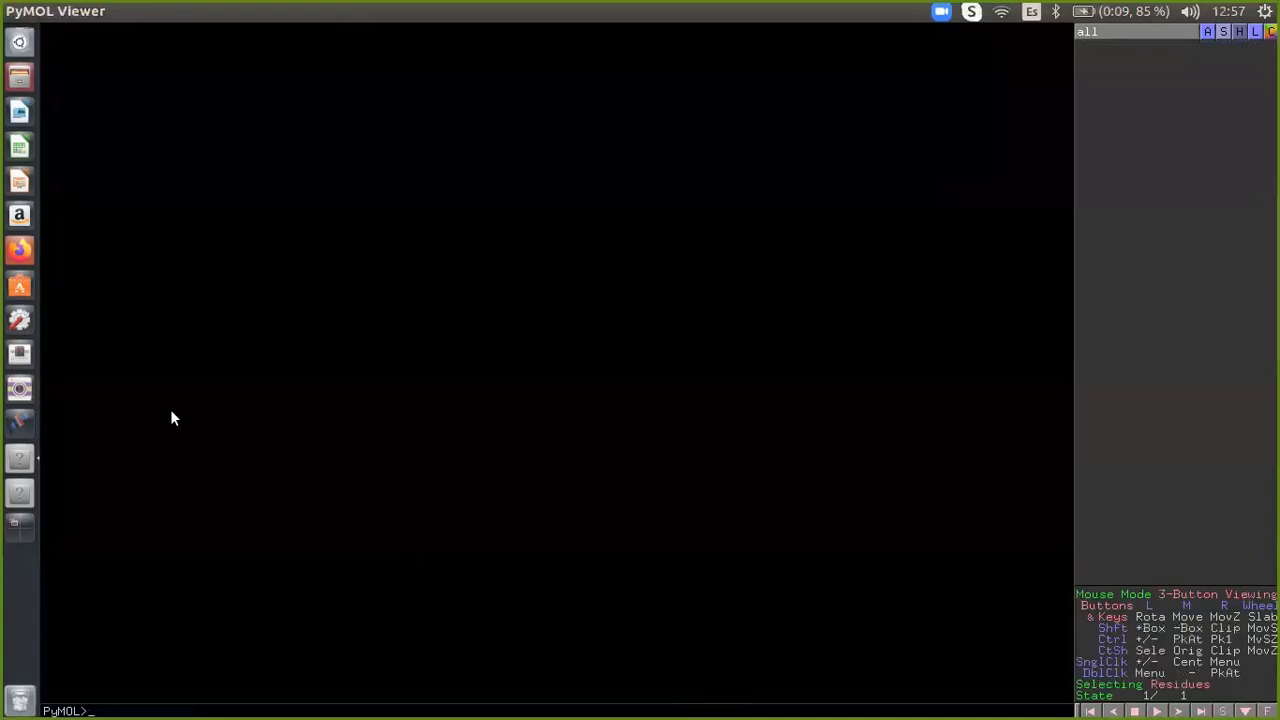
- Switch to Firefox and search the RCSB Protein Data Bank for "cAMP-dependent Protein Kinase A"
{"action": "left_click", "coordinate": [19, 249]}
{"action": "left_click", "coordinate": [148, 115]}
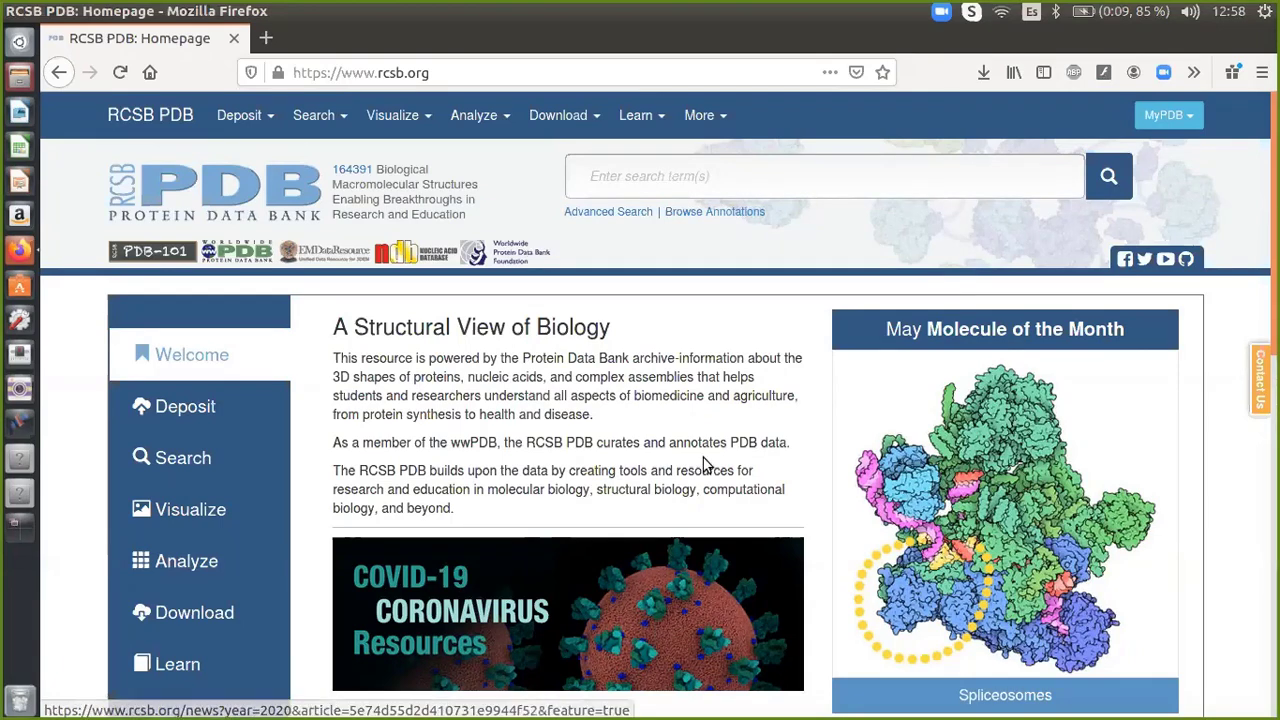
{"action": "left_click", "coordinate": [643, 176]}
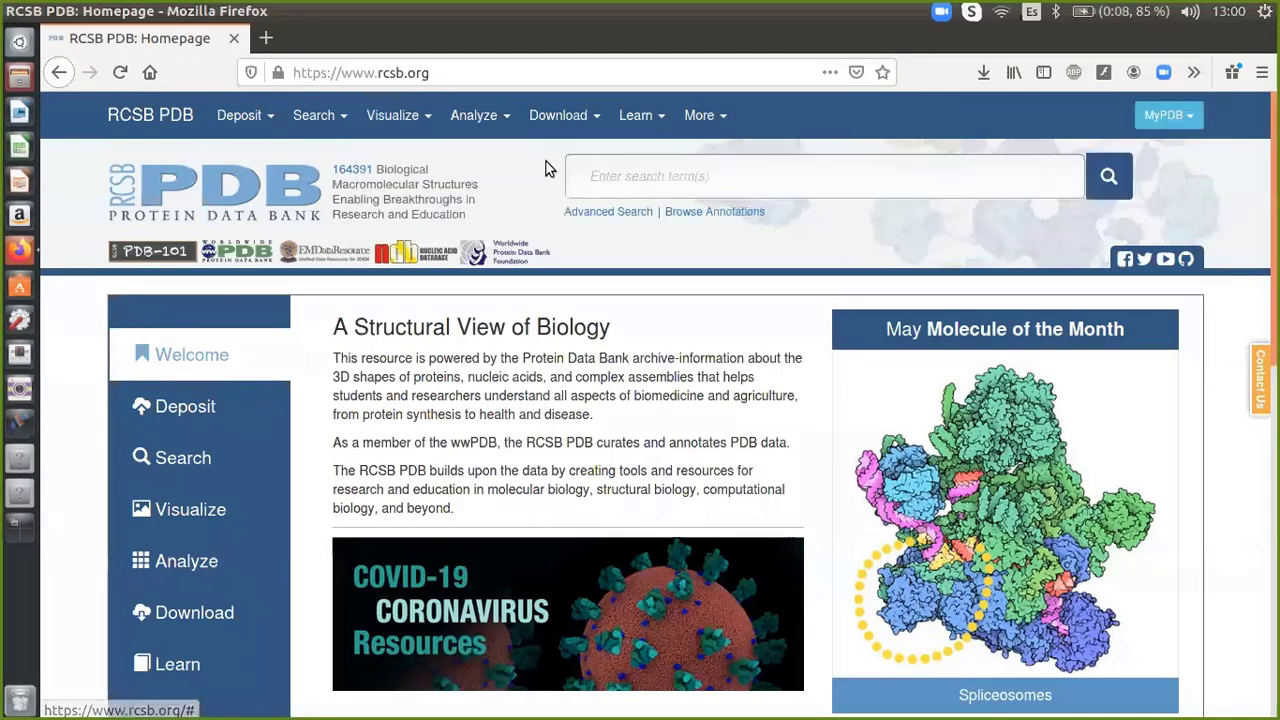
{"action": "left_click", "coordinate": [754, 187]}
{"action": "type", "text": "cAMP-dependent Protein Kinase A"}
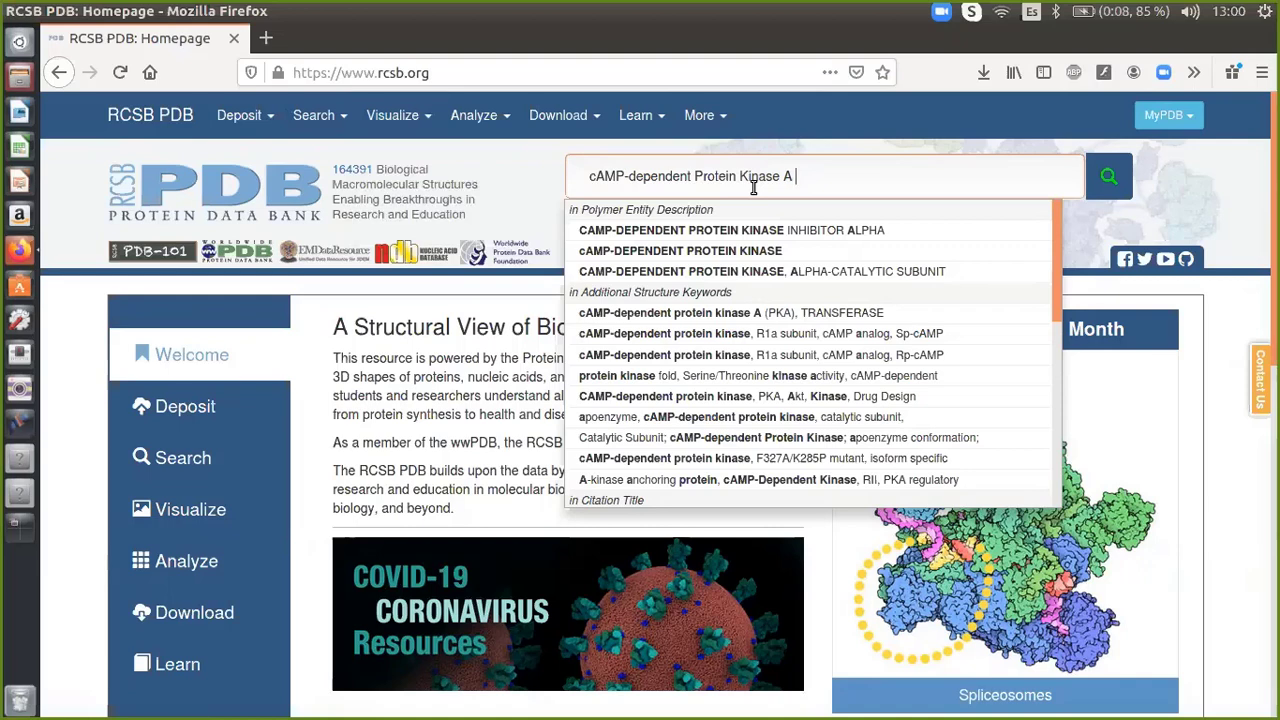
{"action": "key", "text": "Return"}
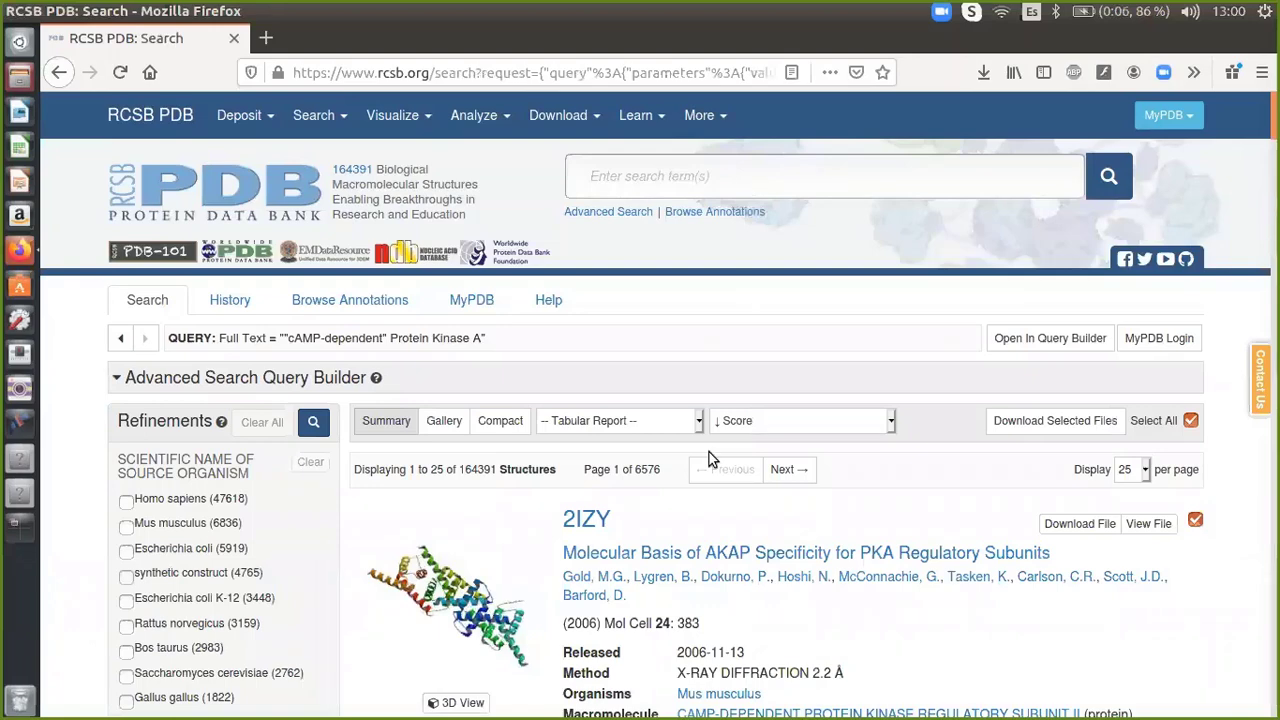
- Look through the first structures in the protein kinase A search results
{"action": "scroll", "coordinate": [755, 465], "scroll_direction": "down", "scroll_amount": 3}
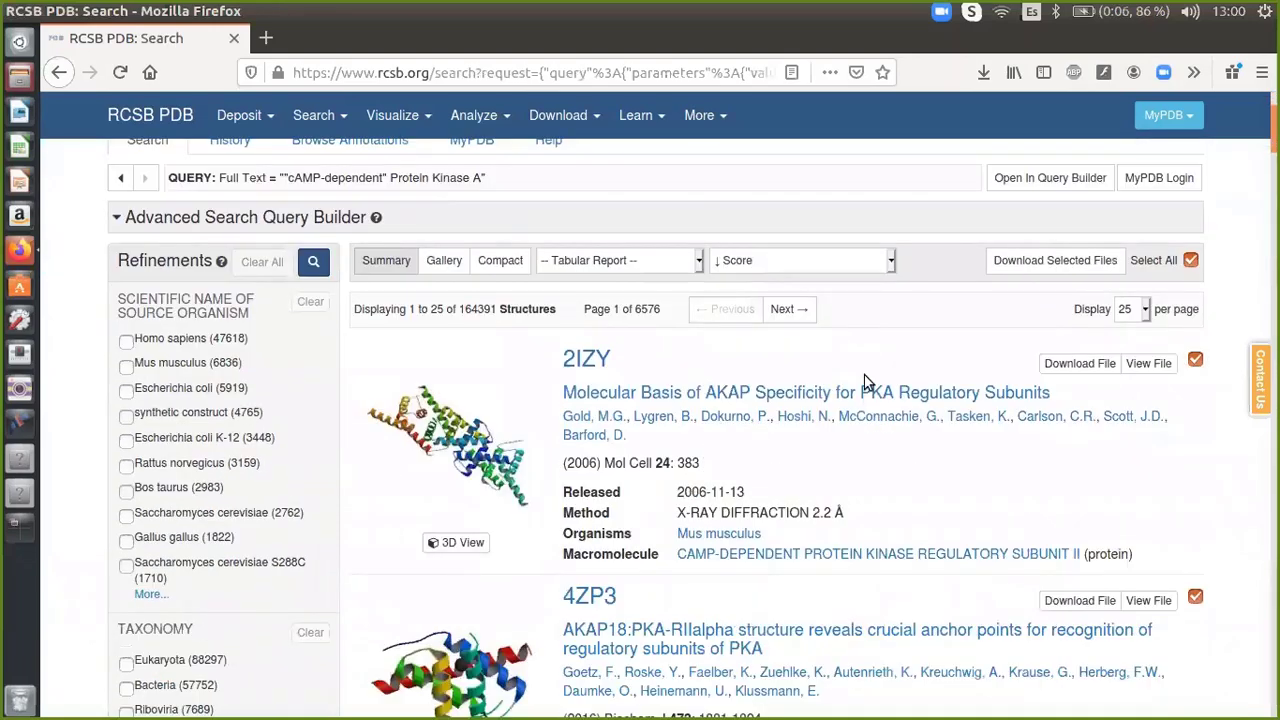
{"action": "scroll", "coordinate": [850, 385], "scroll_direction": "down", "scroll_amount": 1}
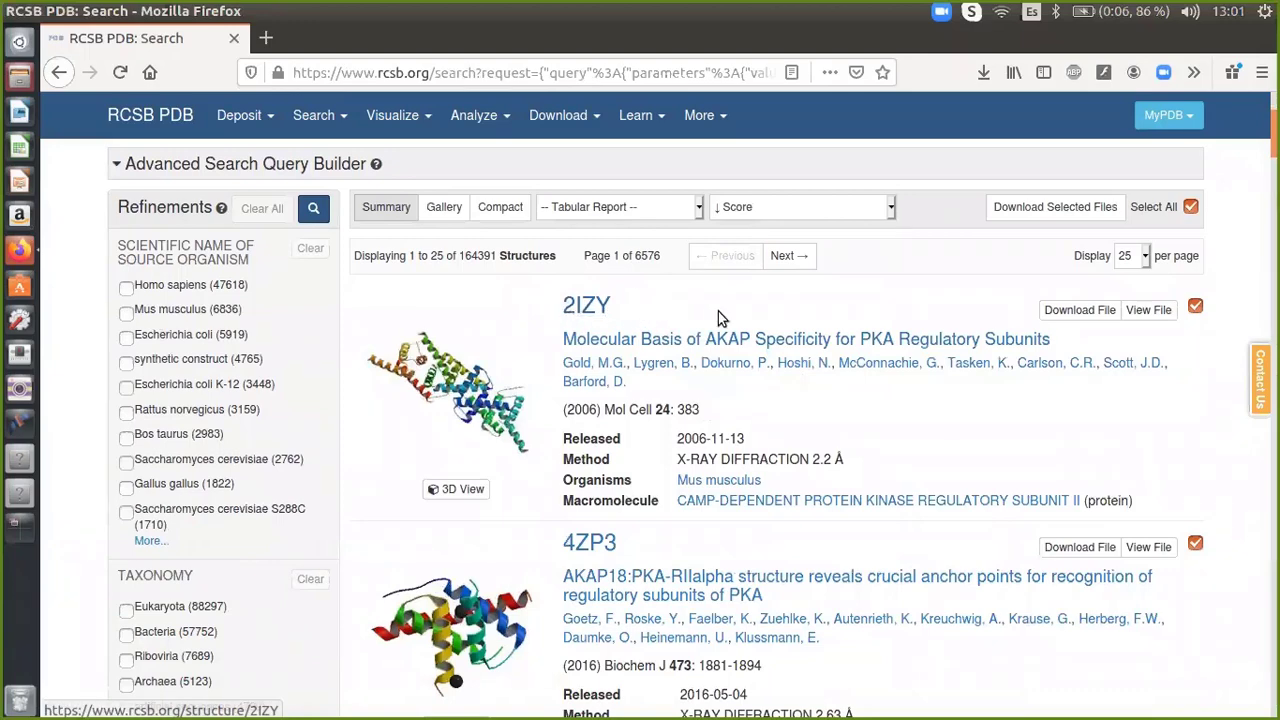
{"action": "scroll", "coordinate": [718, 311], "scroll_direction": "down", "scroll_amount": 5}
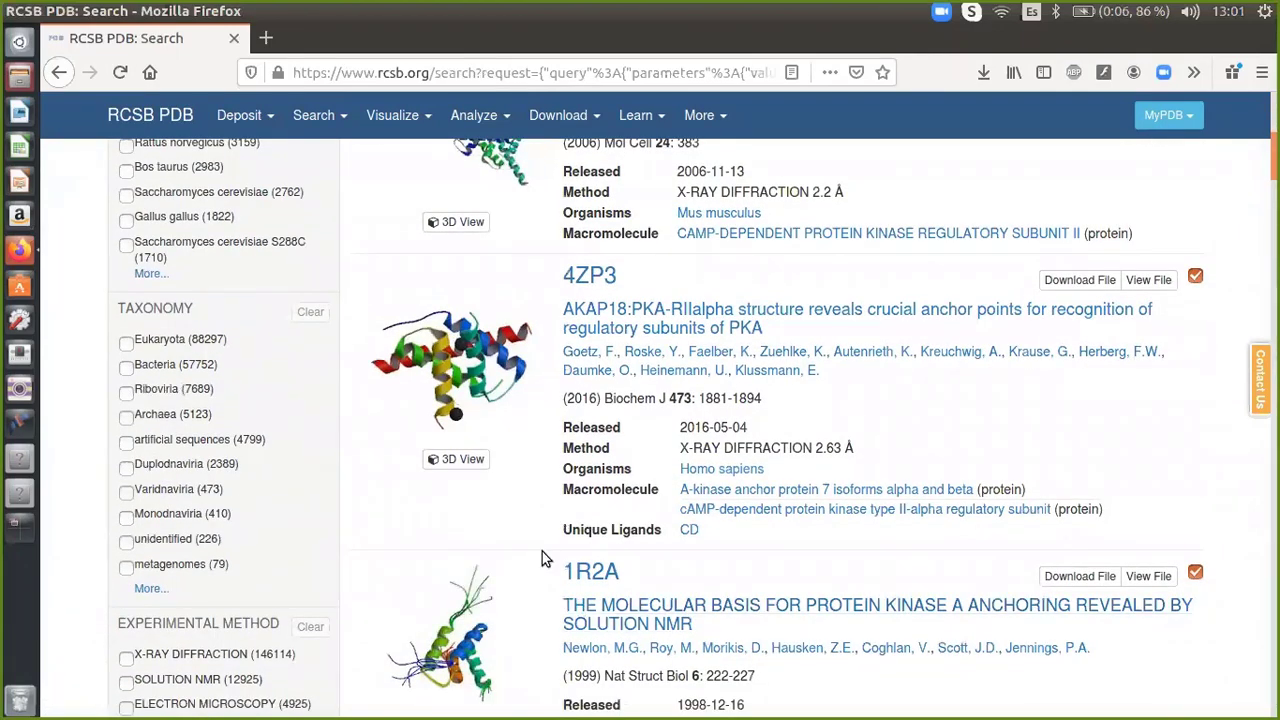
{"action": "scroll", "coordinate": [716, 598], "scroll_direction": "down", "scroll_amount": 8}
{"action": "scroll", "coordinate": [712, 597], "scroll_direction": "down", "scroll_amount": 5}
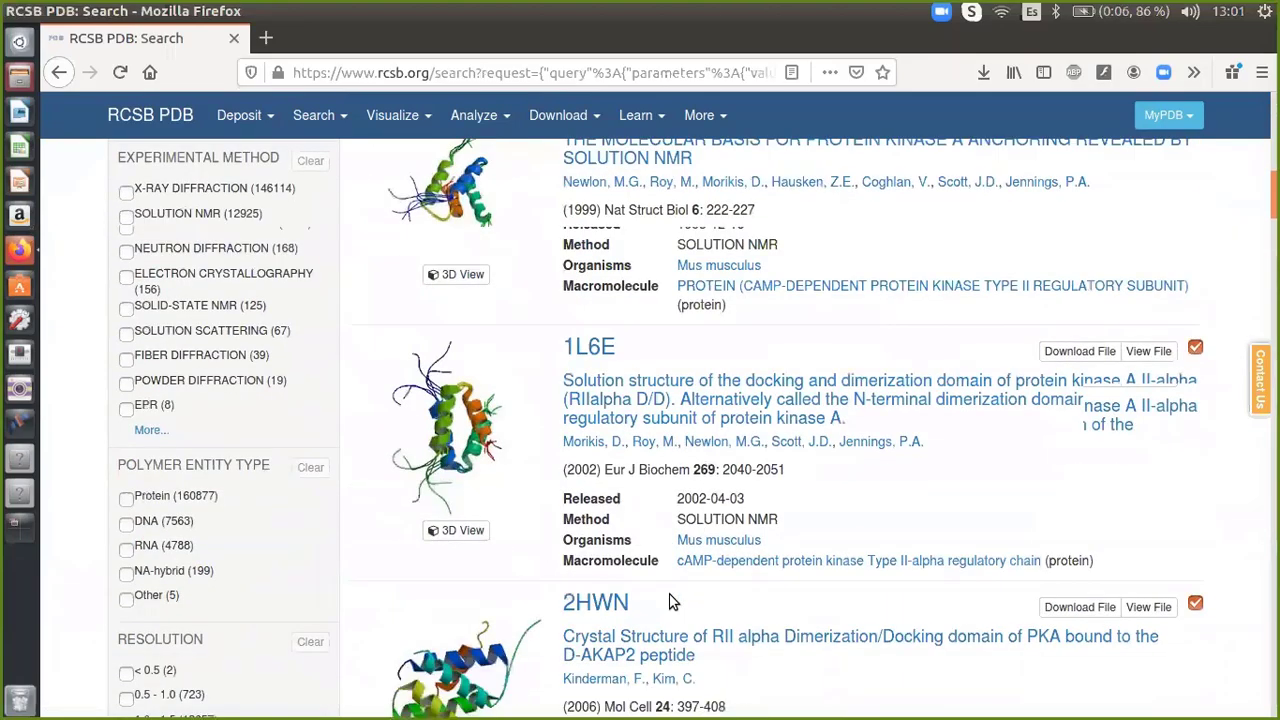
{"action": "scroll", "coordinate": [638, 605], "scroll_direction": "up", "scroll_amount": 11}
{"action": "scroll", "coordinate": [638, 605], "scroll_direction": "up", "scroll_amount": 10}
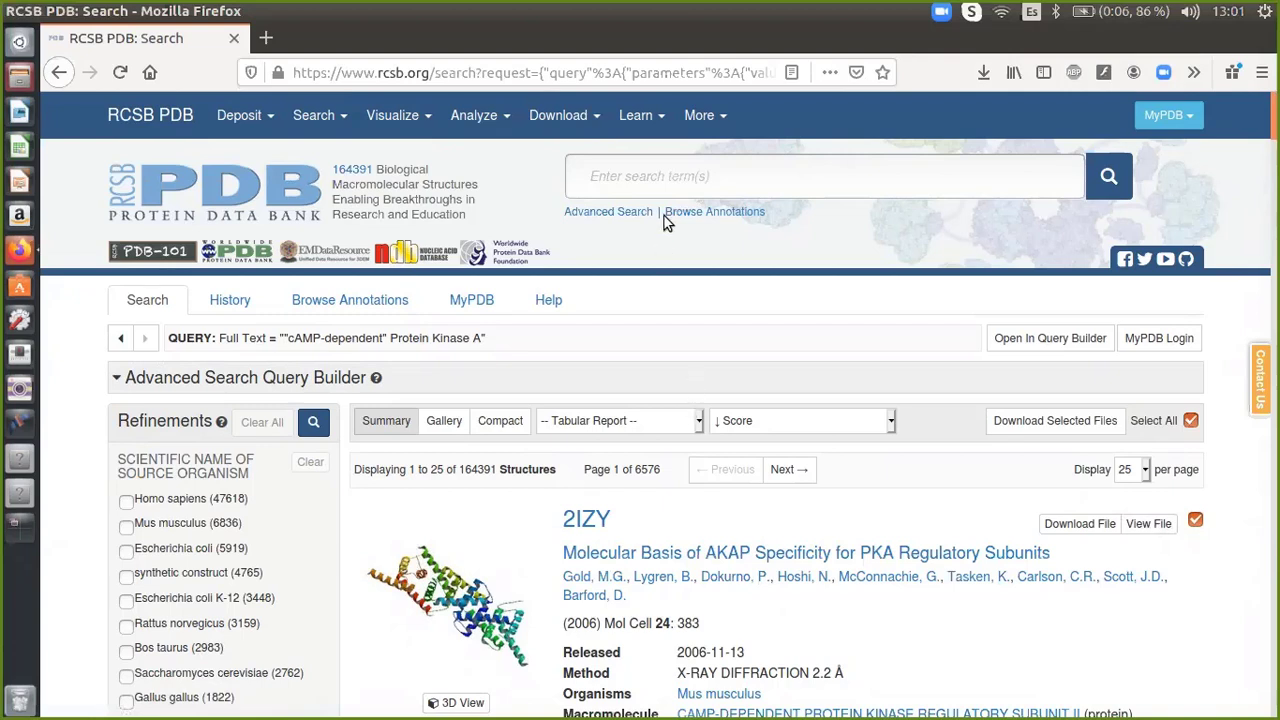
- Search for PDB ID 1FMO and open its structure summary page
{"action": "left_click", "coordinate": [670, 182]}
{"action": "type", "text": "1FMO"}
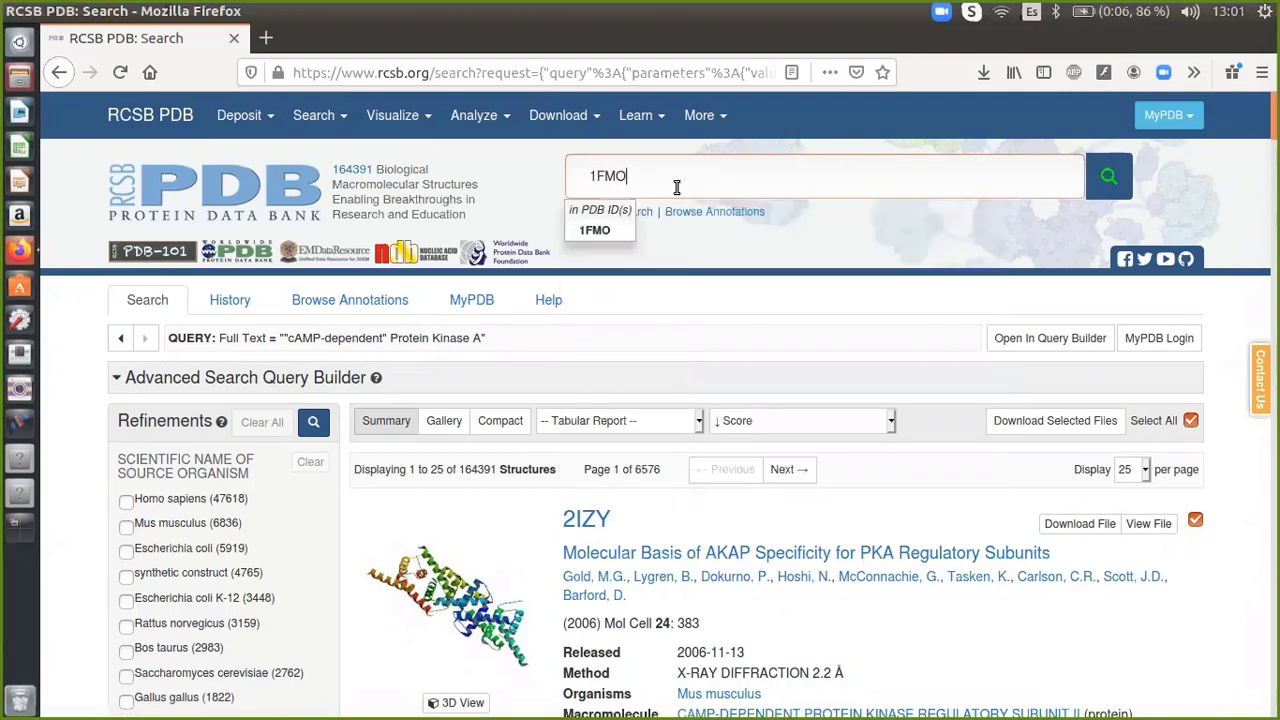
{"action": "key", "text": "Down"}
{"action": "key", "text": "Return"}
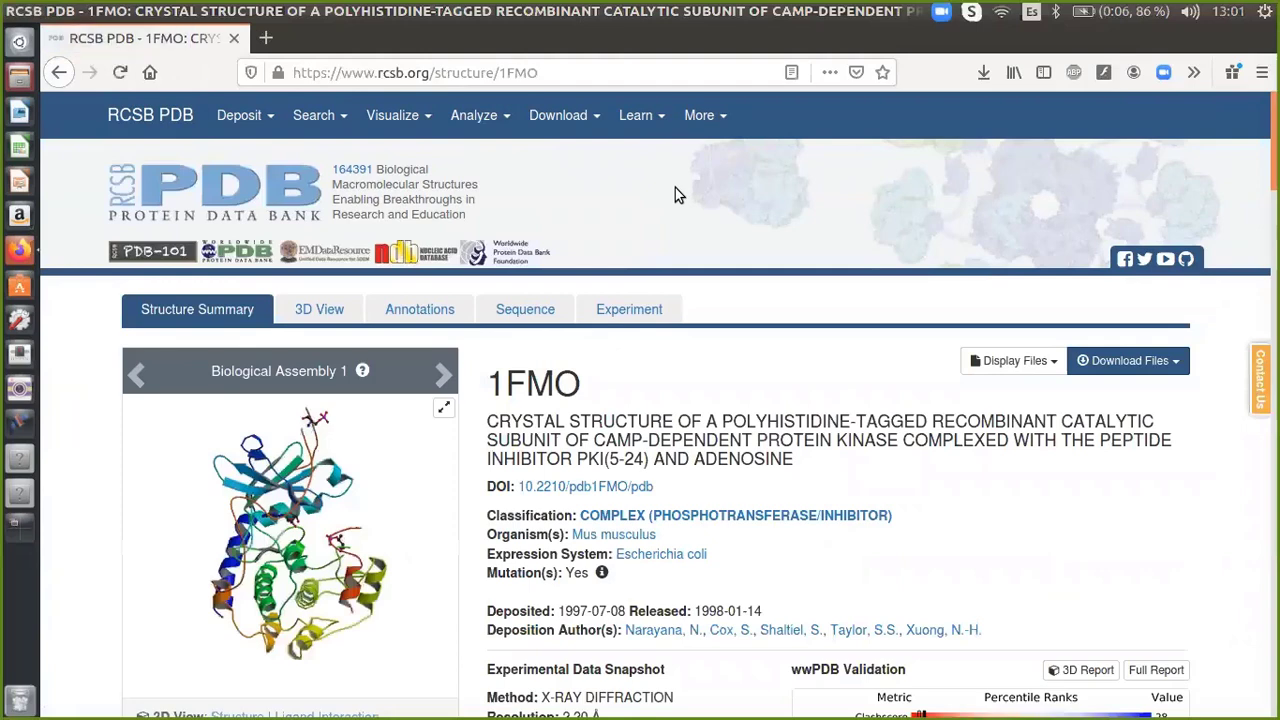
- Download the 1FMO structure in PDB format, saving the file to disk, and check it in the browser's recent downloads
{"action": "scroll", "coordinate": [697, 272], "scroll_direction": "down", "scroll_amount": 2}
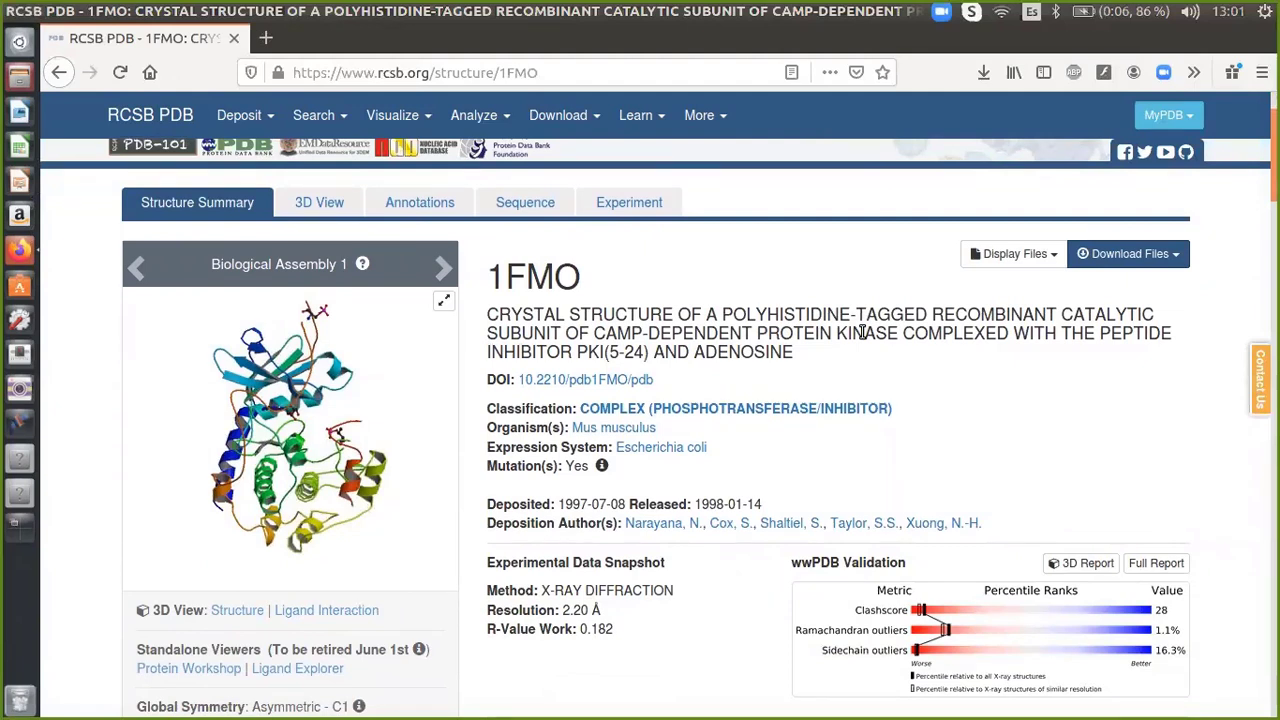
{"action": "scroll", "coordinate": [878, 350], "scroll_direction": "down", "scroll_amount": 1}
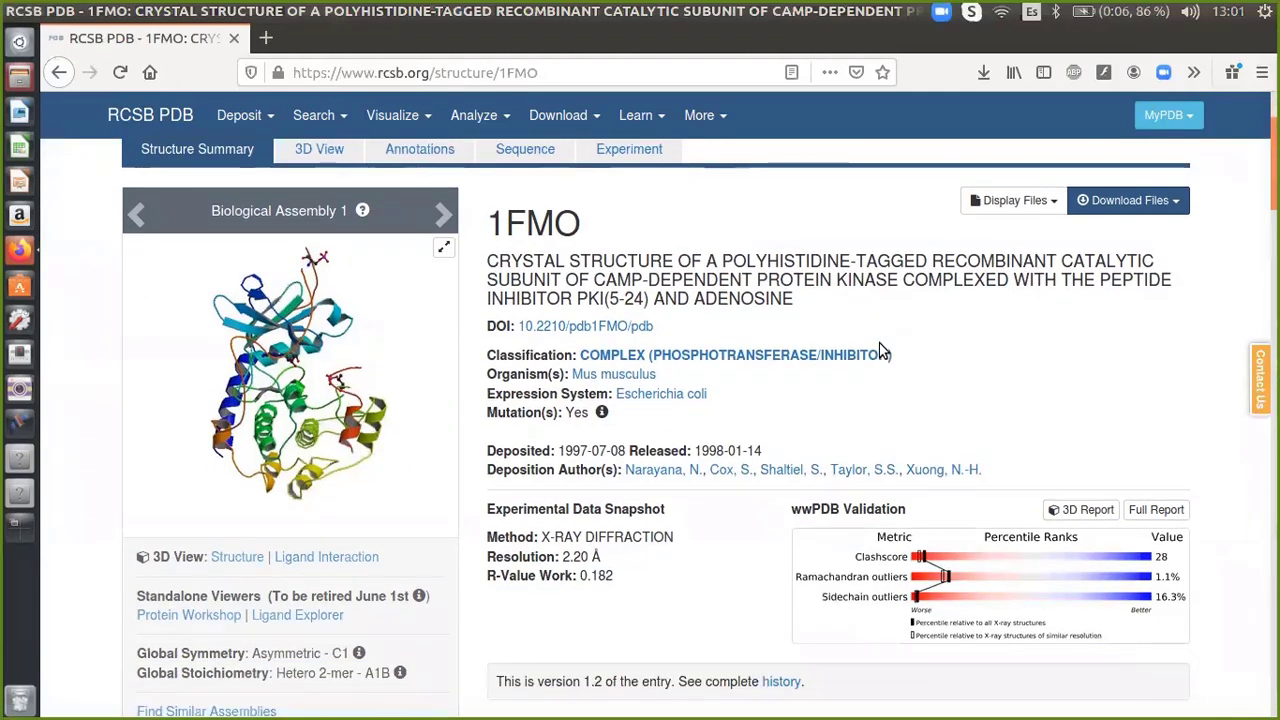
{"action": "left_click", "coordinate": [1183, 206]}
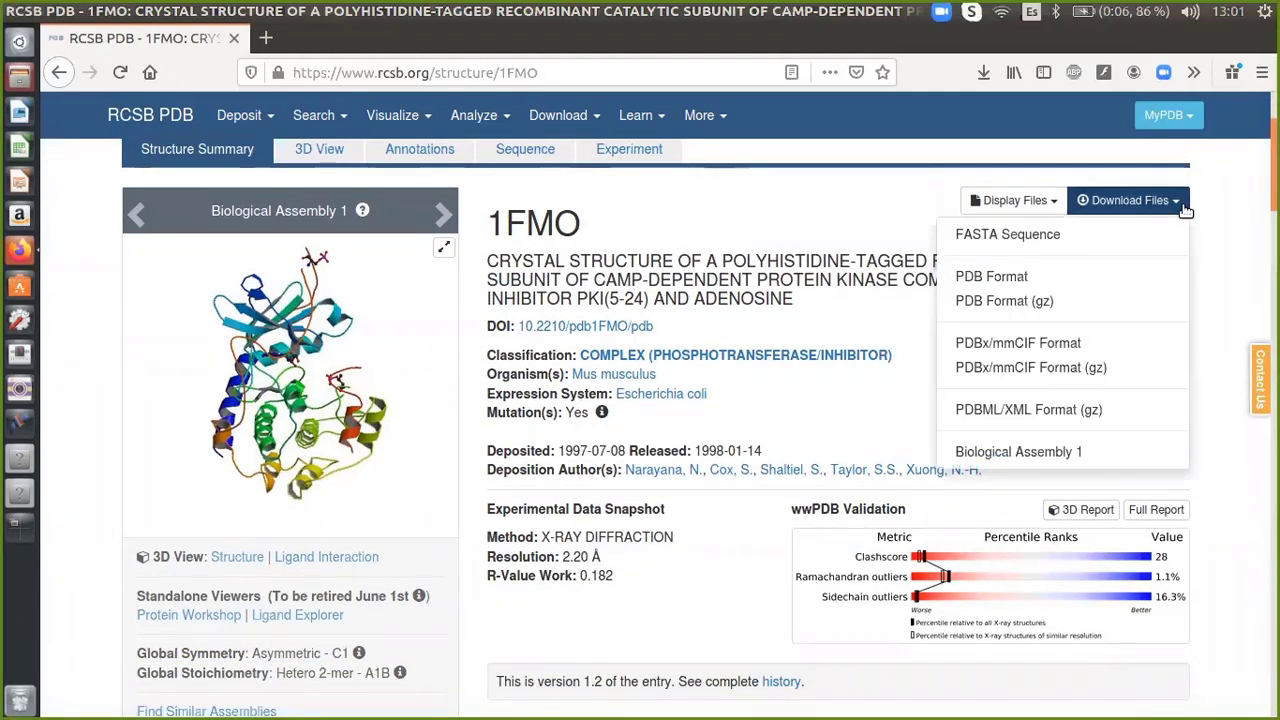
{"action": "left_click", "coordinate": [997, 280]}
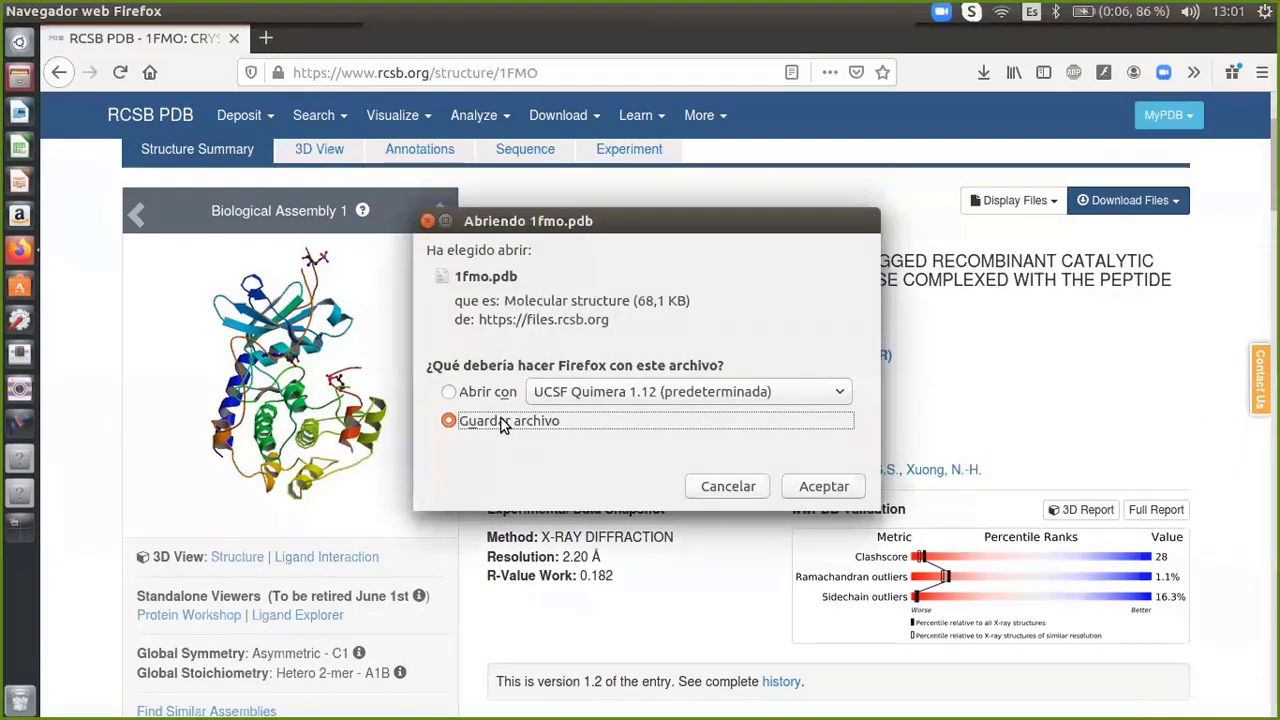
{"action": "left_click", "coordinate": [840, 488]}
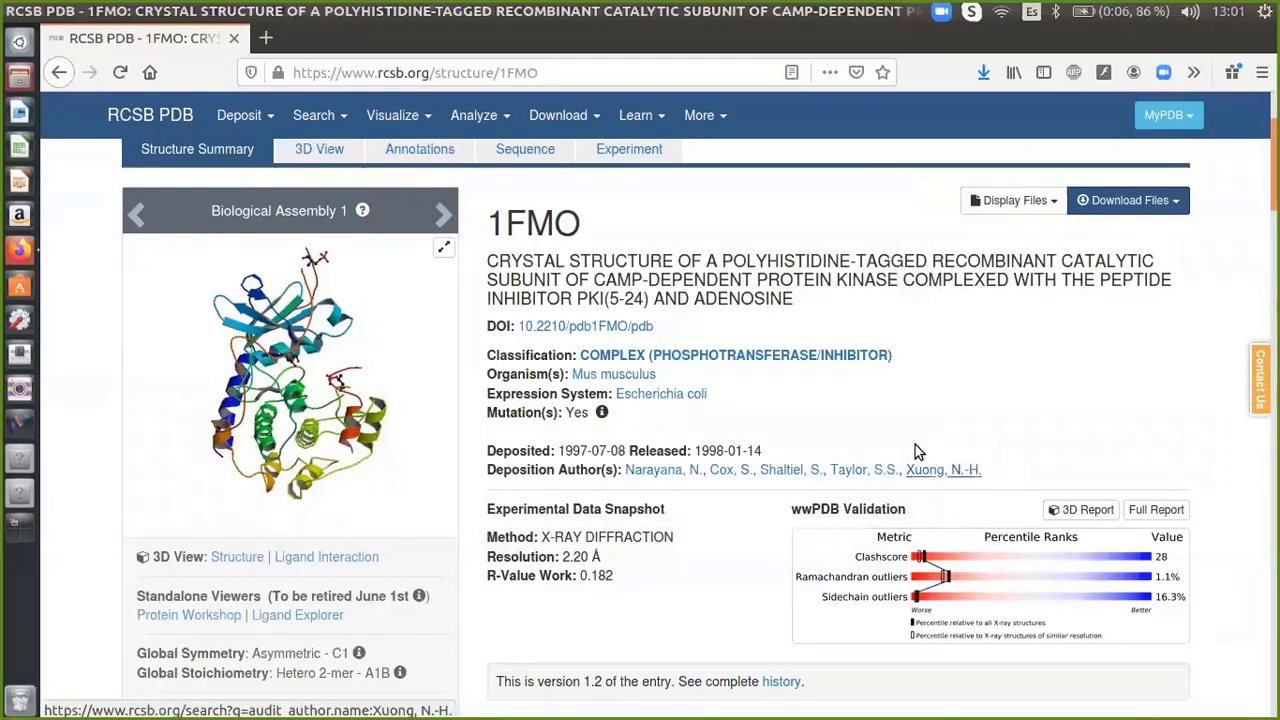
{"action": "left_click", "coordinate": [981, 77]}
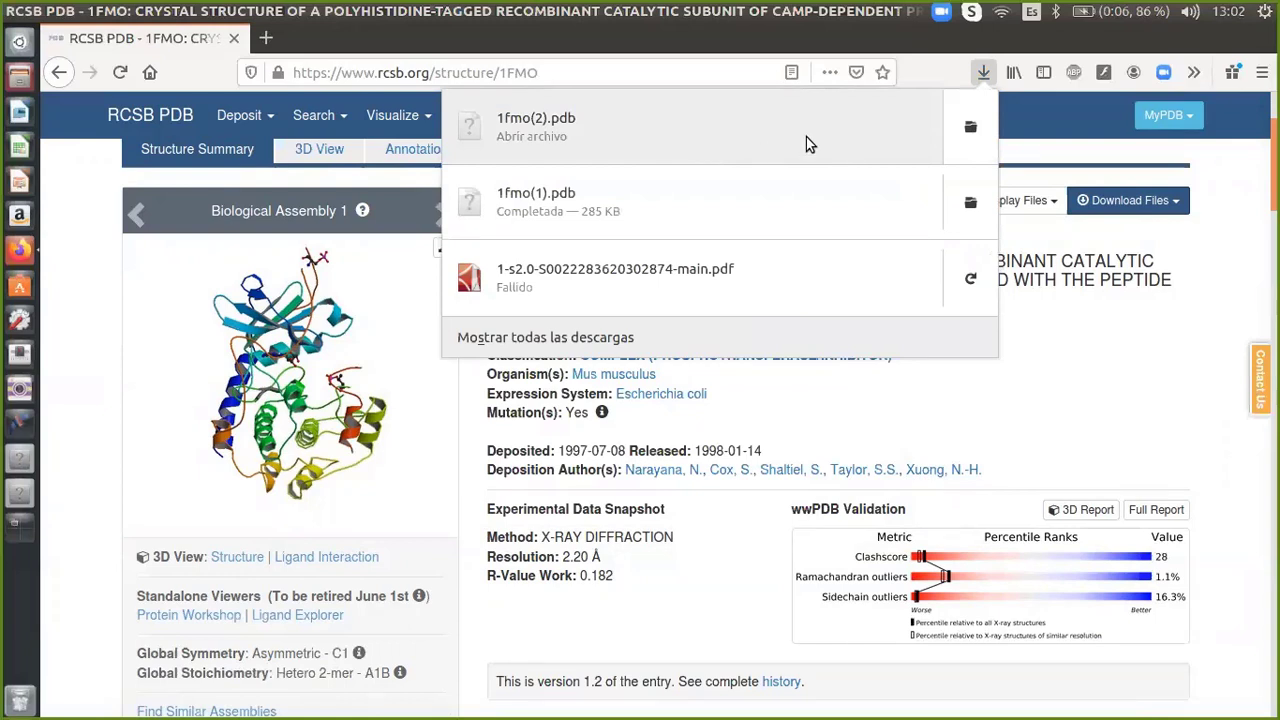
{"action": "left_click", "coordinate": [688, 151]}
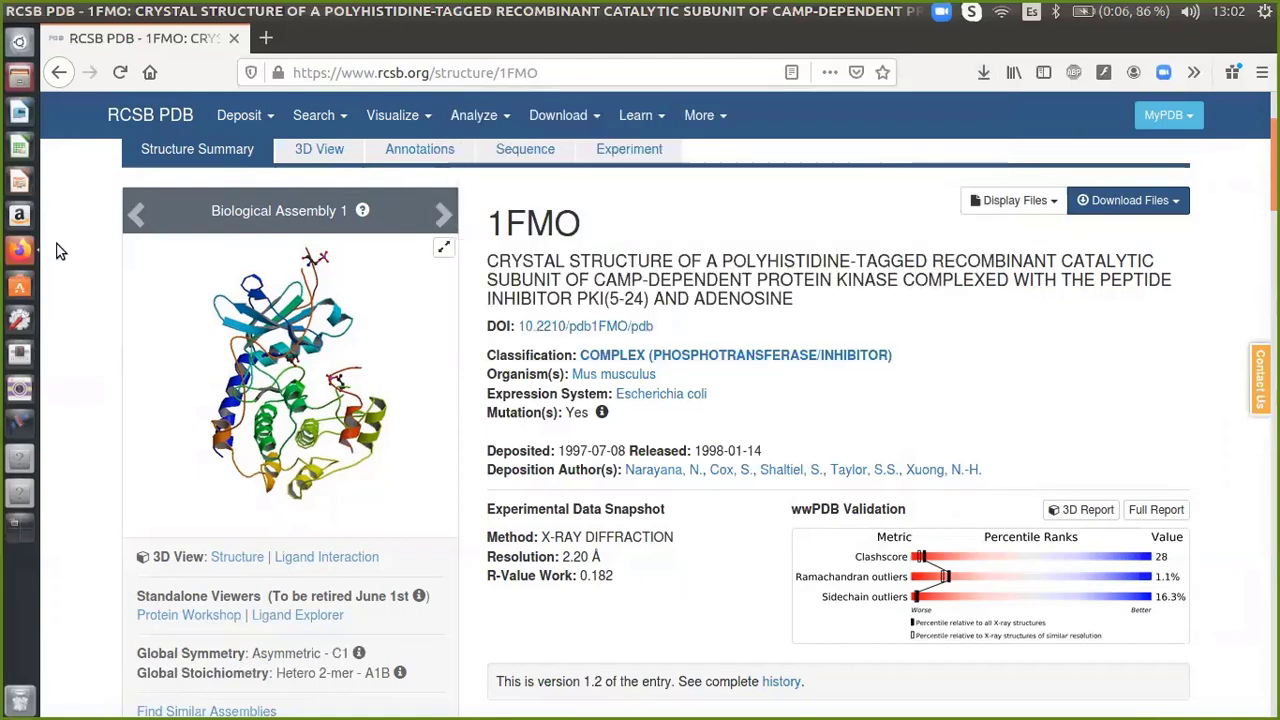
- Switch to PyMOL, maximize the viewer window and restore it to its smaller size beneath the command window
{"action": "left_click", "coordinate": [25, 465]}
{"action": "left_click", "coordinate": [53, 12]}
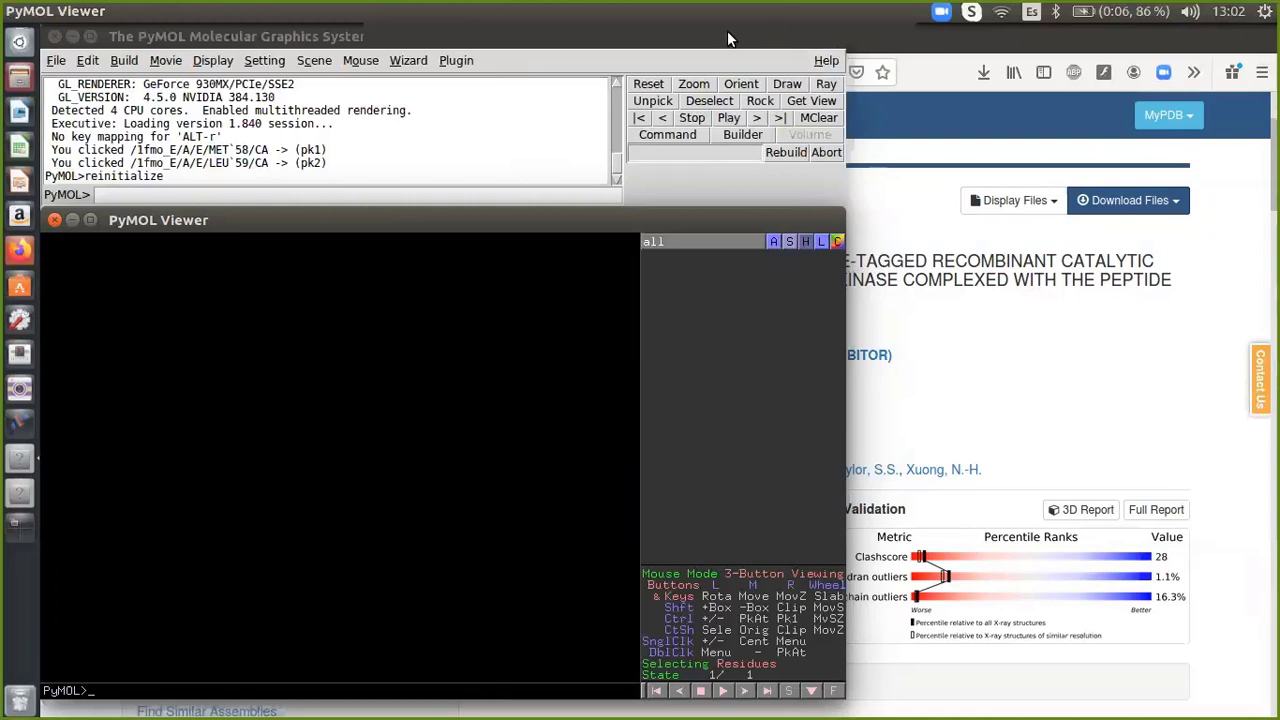
{"action": "left_click", "coordinate": [92, 221]}
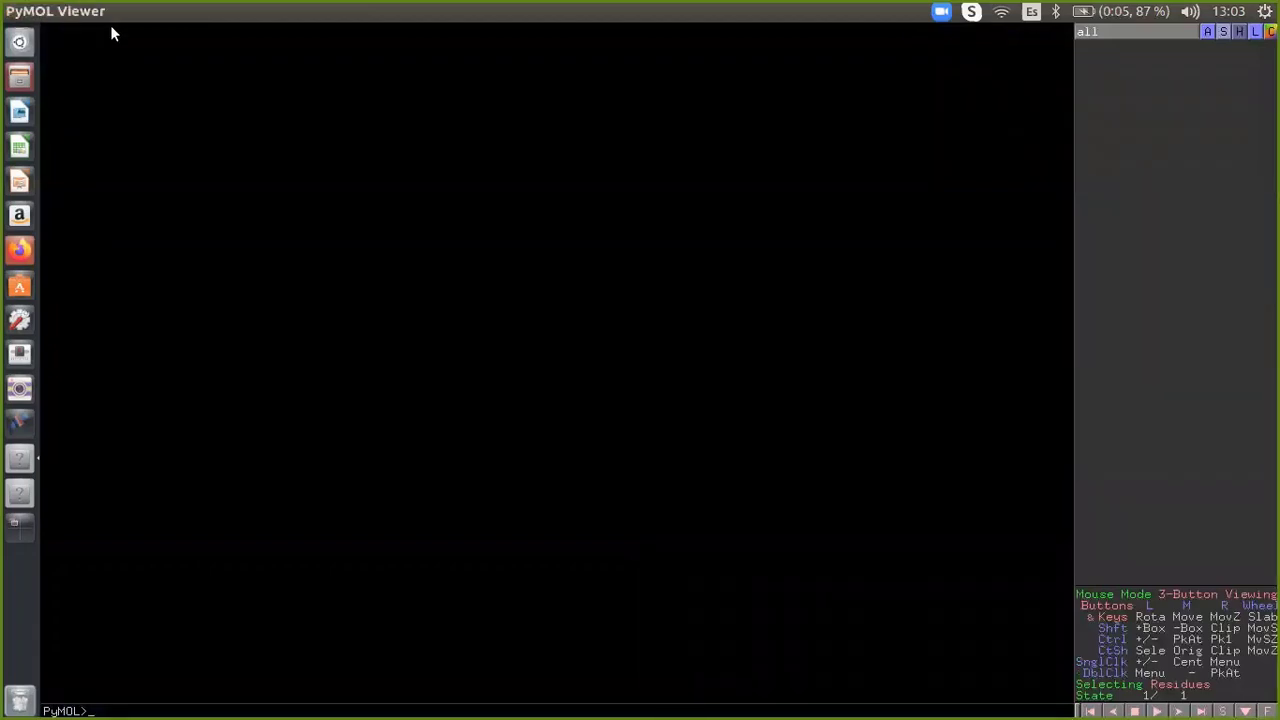
{"action": "double_click", "coordinate": [195, 14]}
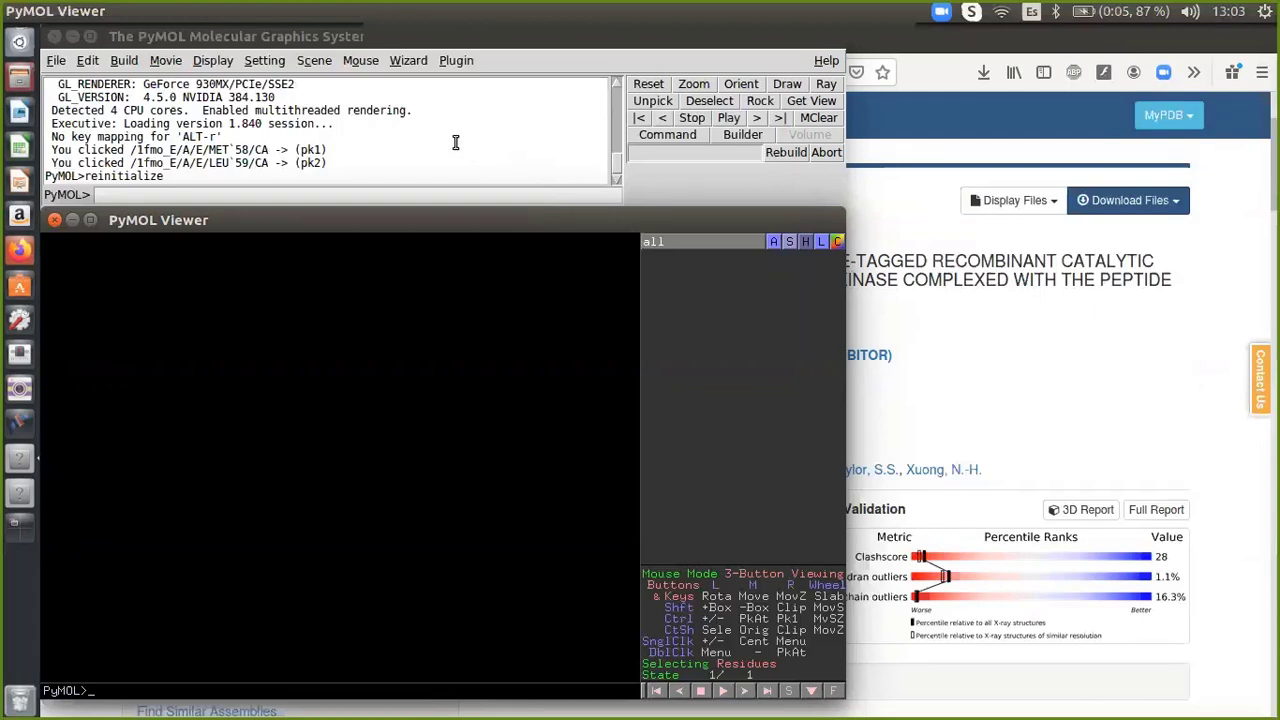
{"action": "left_click", "coordinate": [56, 61]}
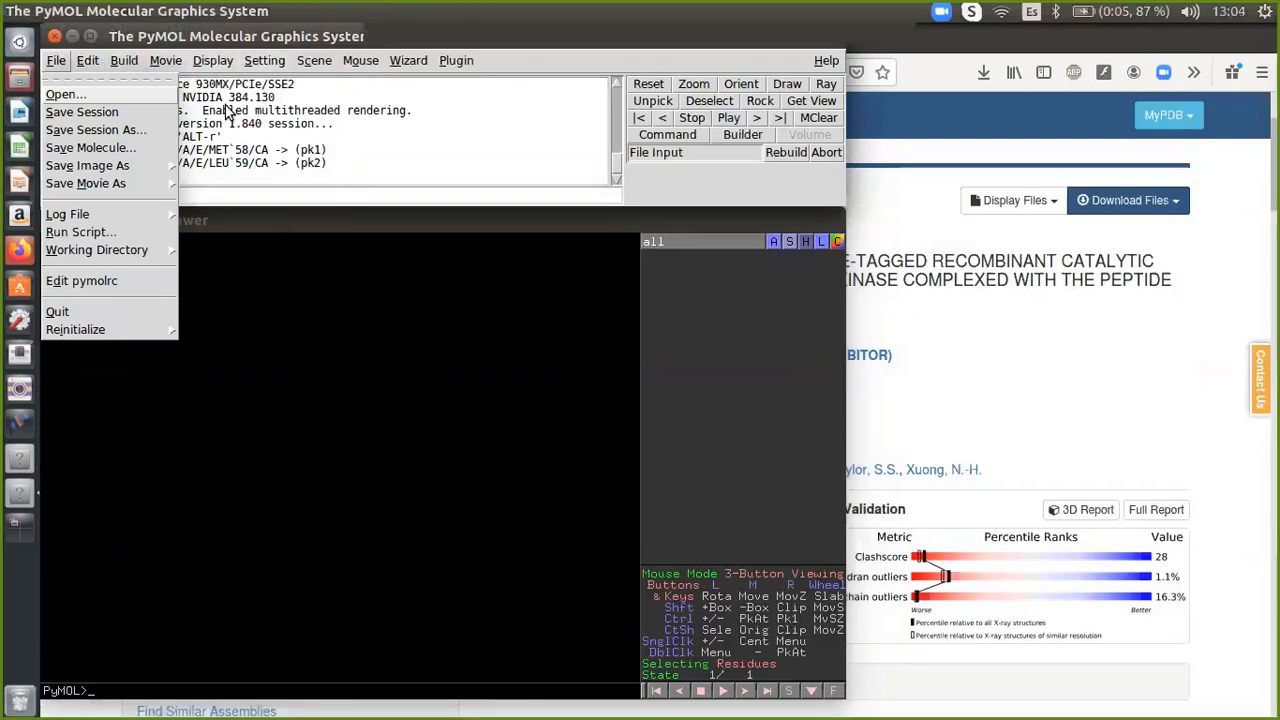
{"action": "left_click", "coordinate": [88, 61]}
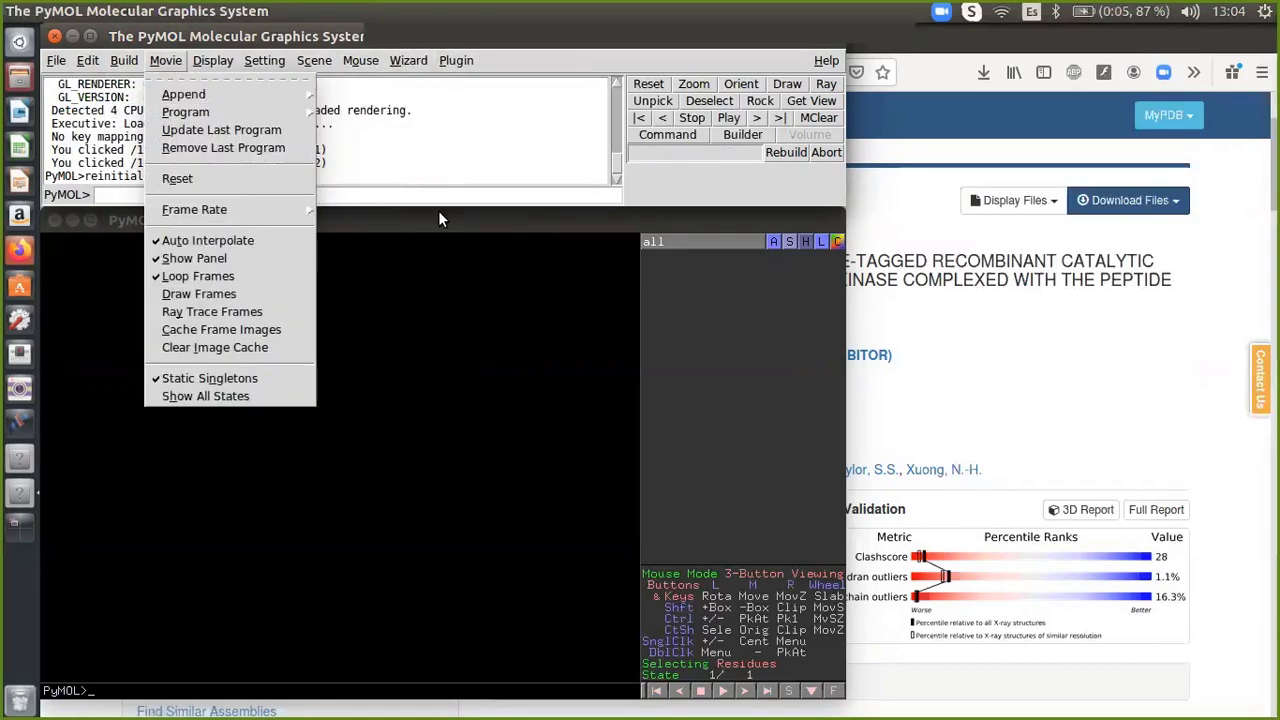
{"action": "left_click", "coordinate": [436, 264]}
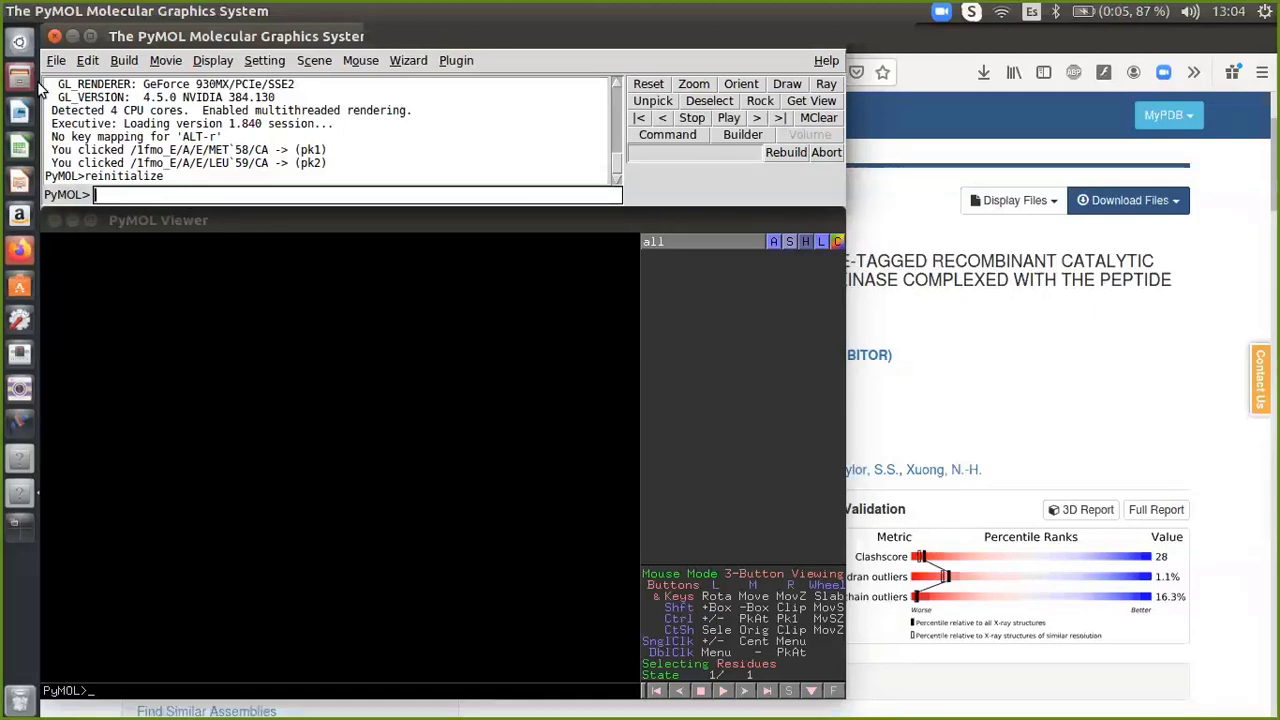
- Load pka.pdb from the Documentos/UDEP/tutoriales folder and inspect the loaded structure from different angles
{"action": "left_click", "coordinate": [55, 64]}
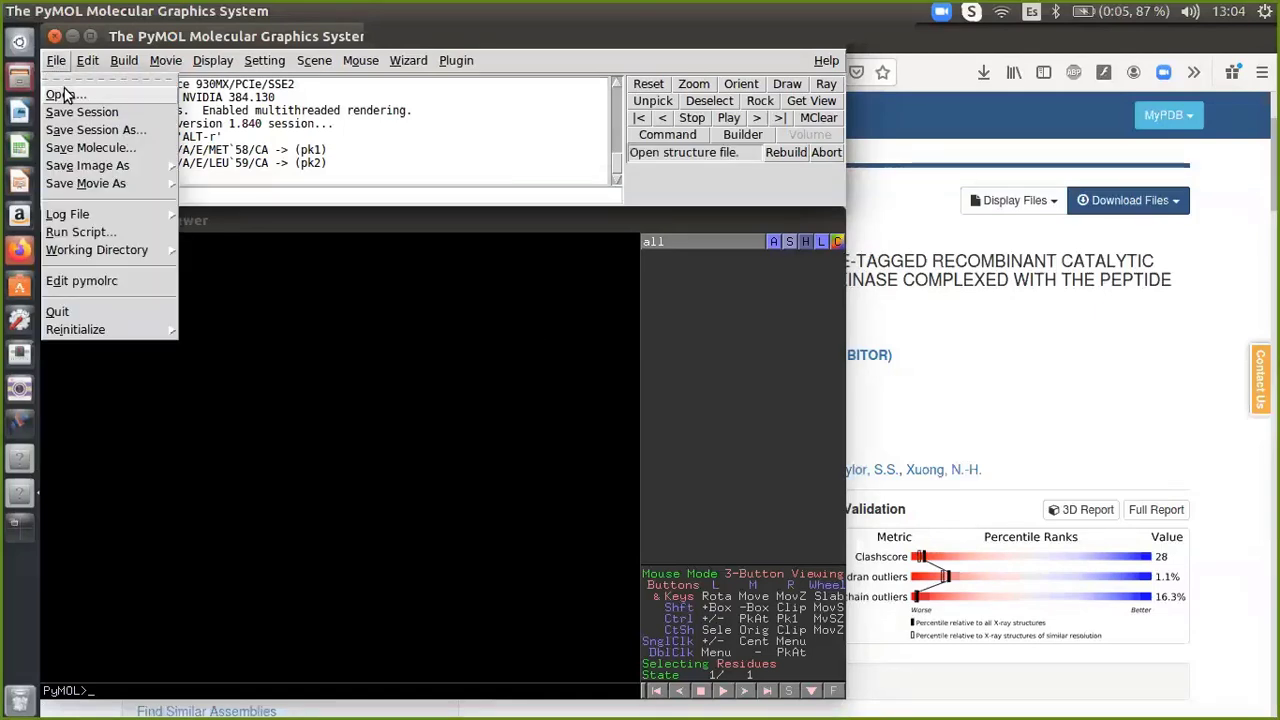
{"action": "left_click", "coordinate": [64, 94]}
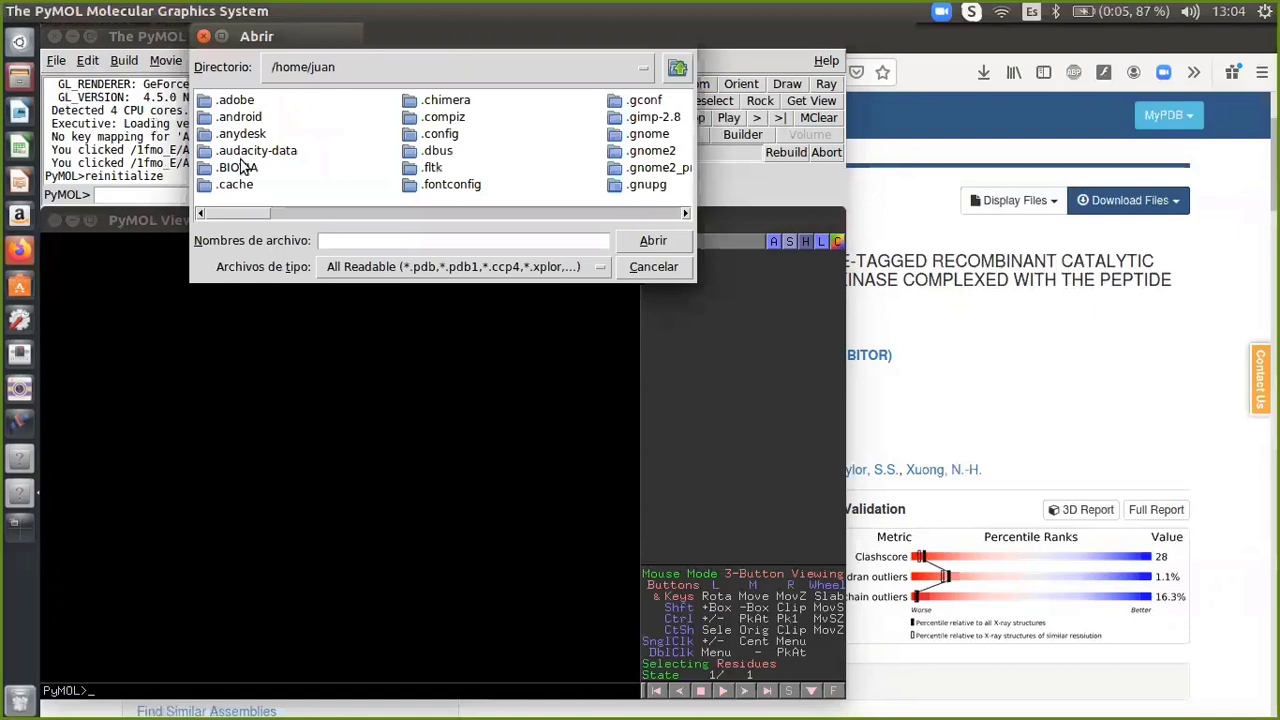
{"action": "left_click_drag", "start_coordinate": [264, 212], "coordinate": [429, 216]}
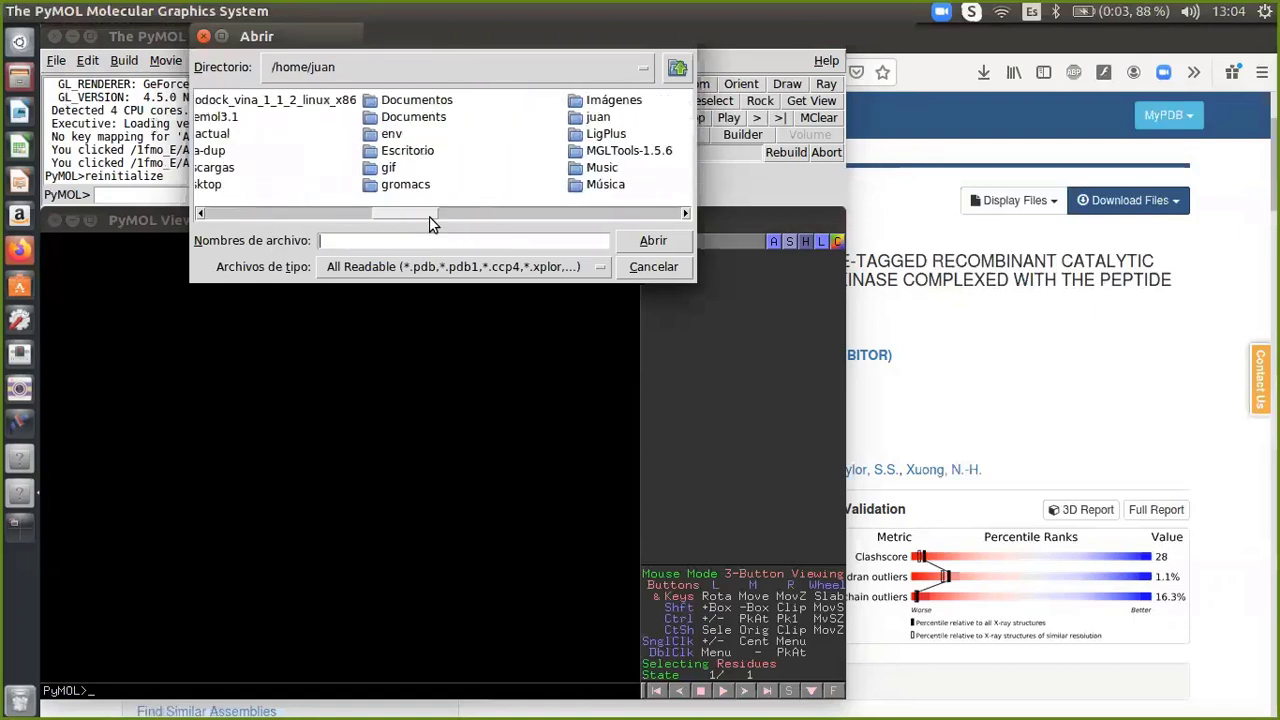
{"action": "double_click", "coordinate": [422, 100]}
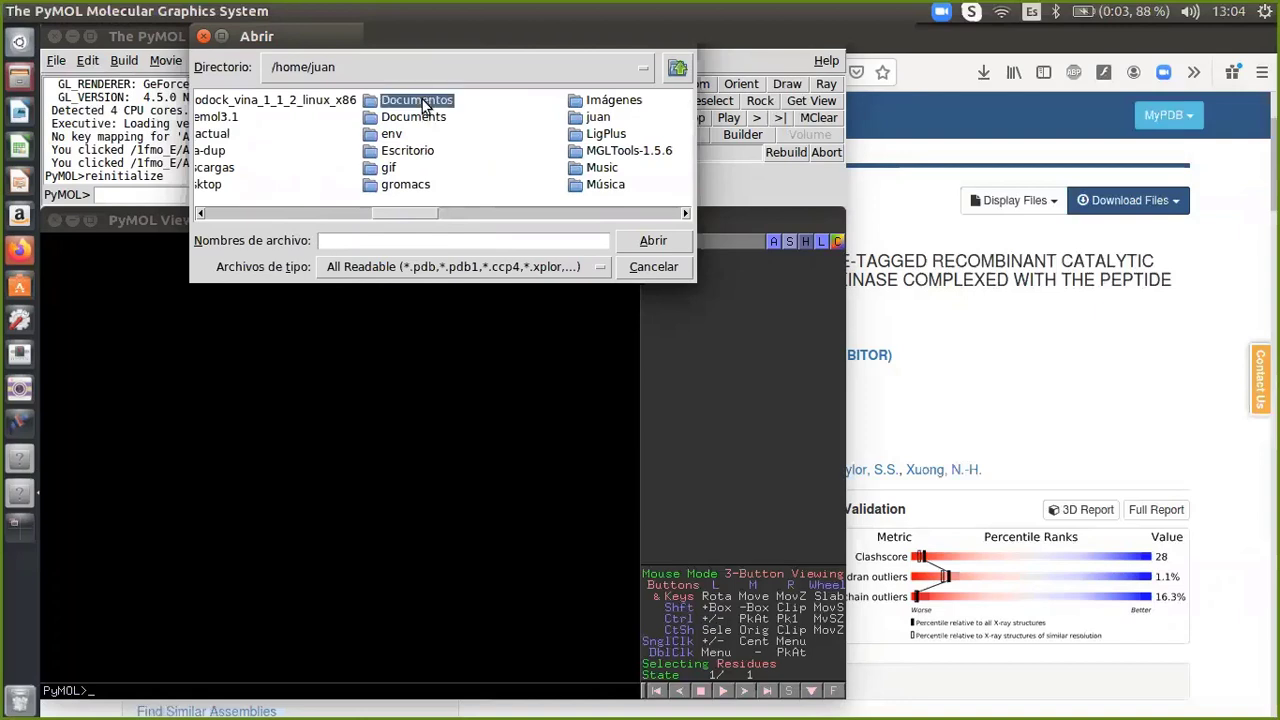
{"action": "left_click_drag", "start_coordinate": [401, 212], "coordinate": [490, 214]}
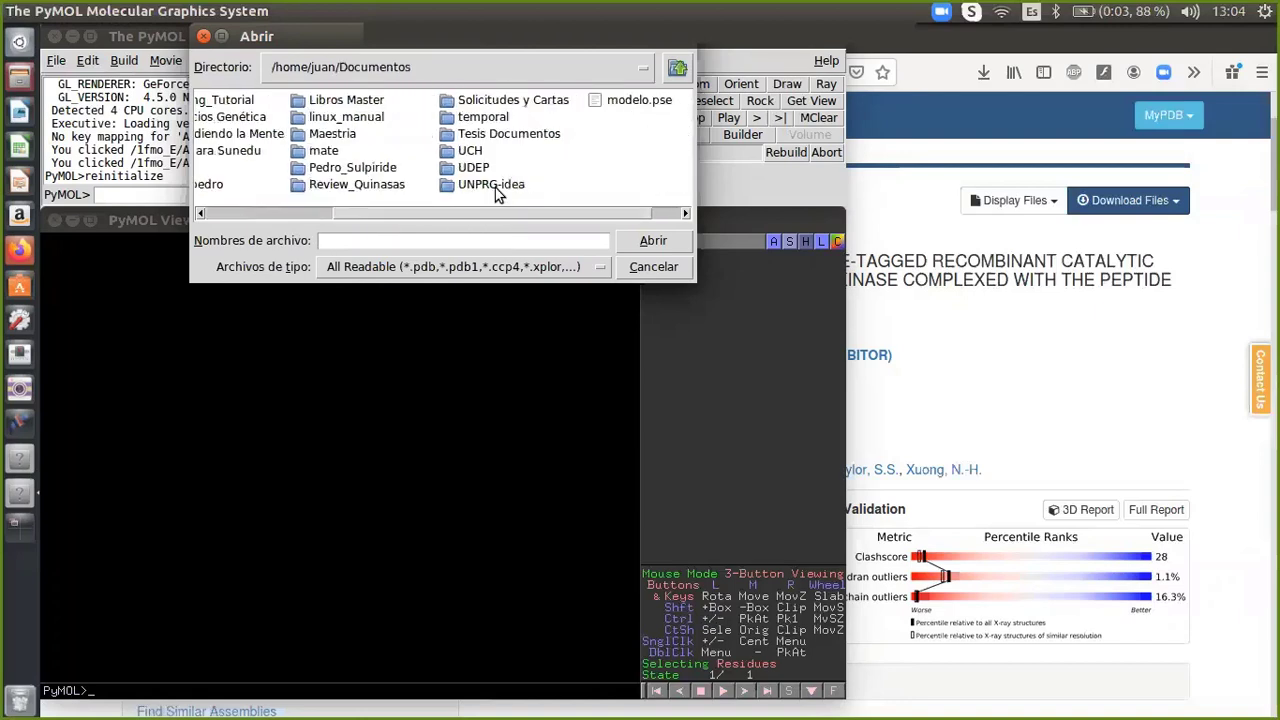
{"action": "double_click", "coordinate": [478, 168]}
{"action": "double_click", "coordinate": [386, 152]}
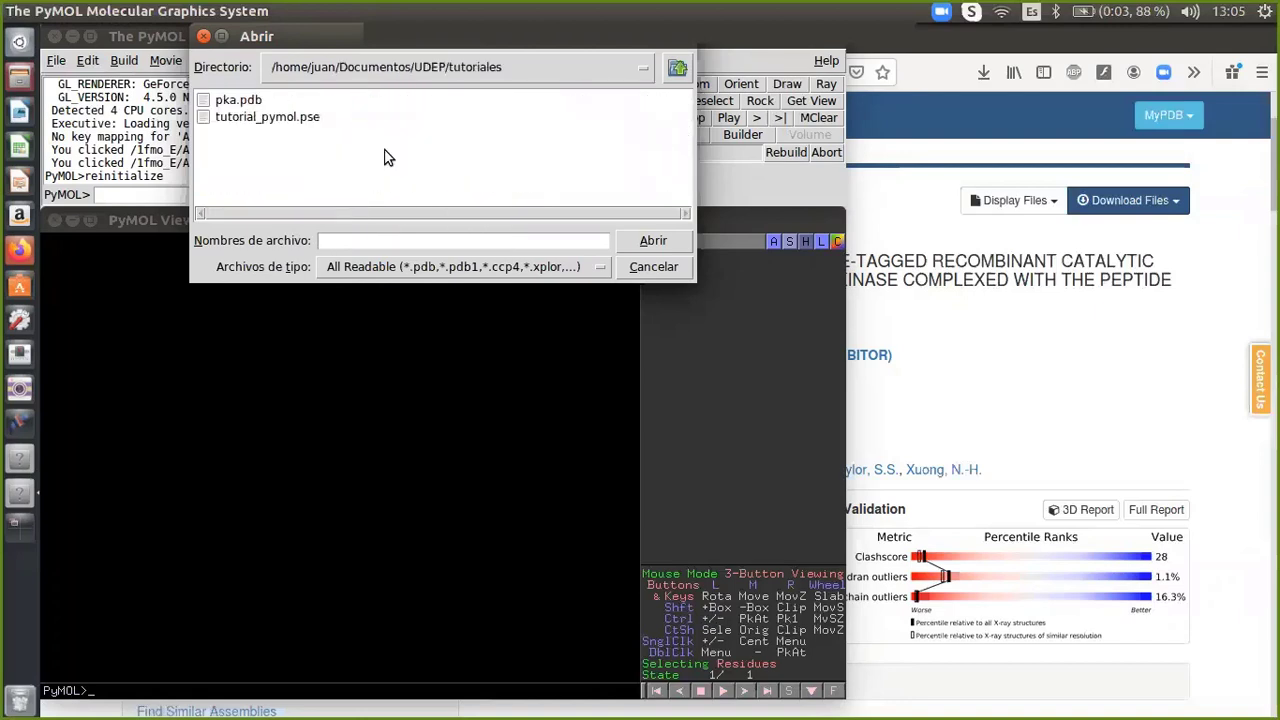
{"action": "left_click", "coordinate": [251, 103]}
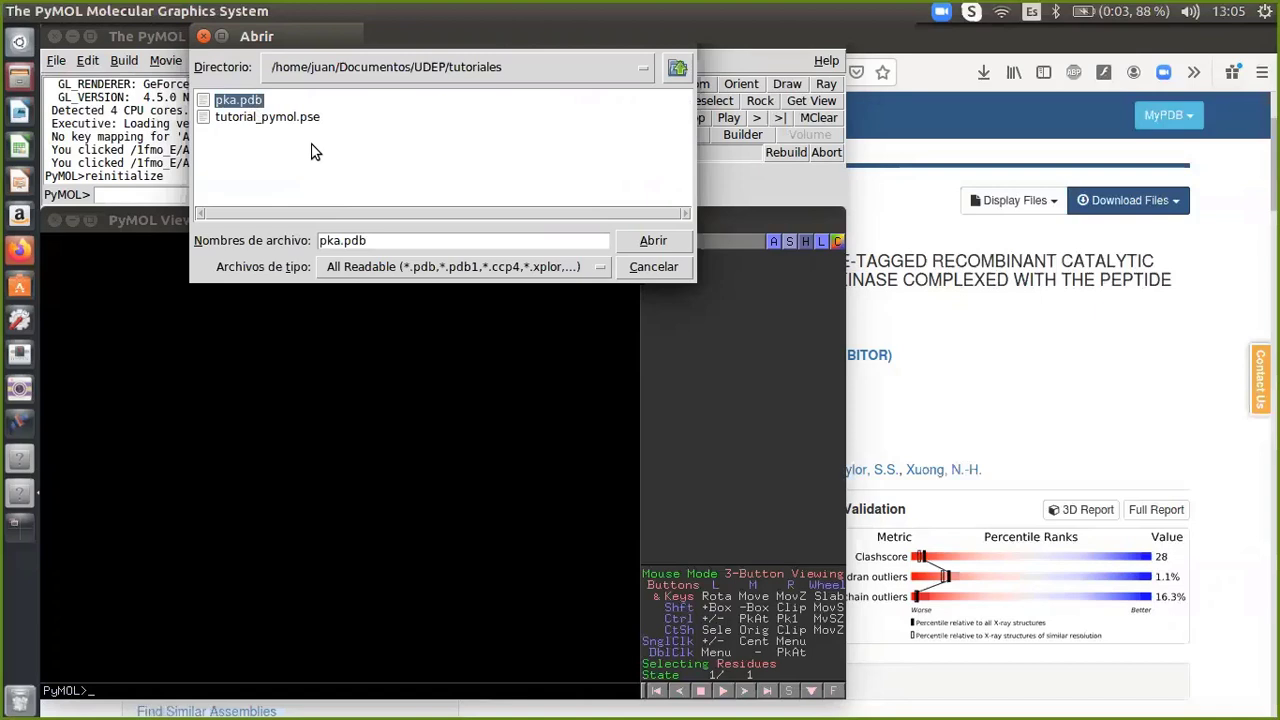
{"action": "left_click", "coordinate": [630, 248]}
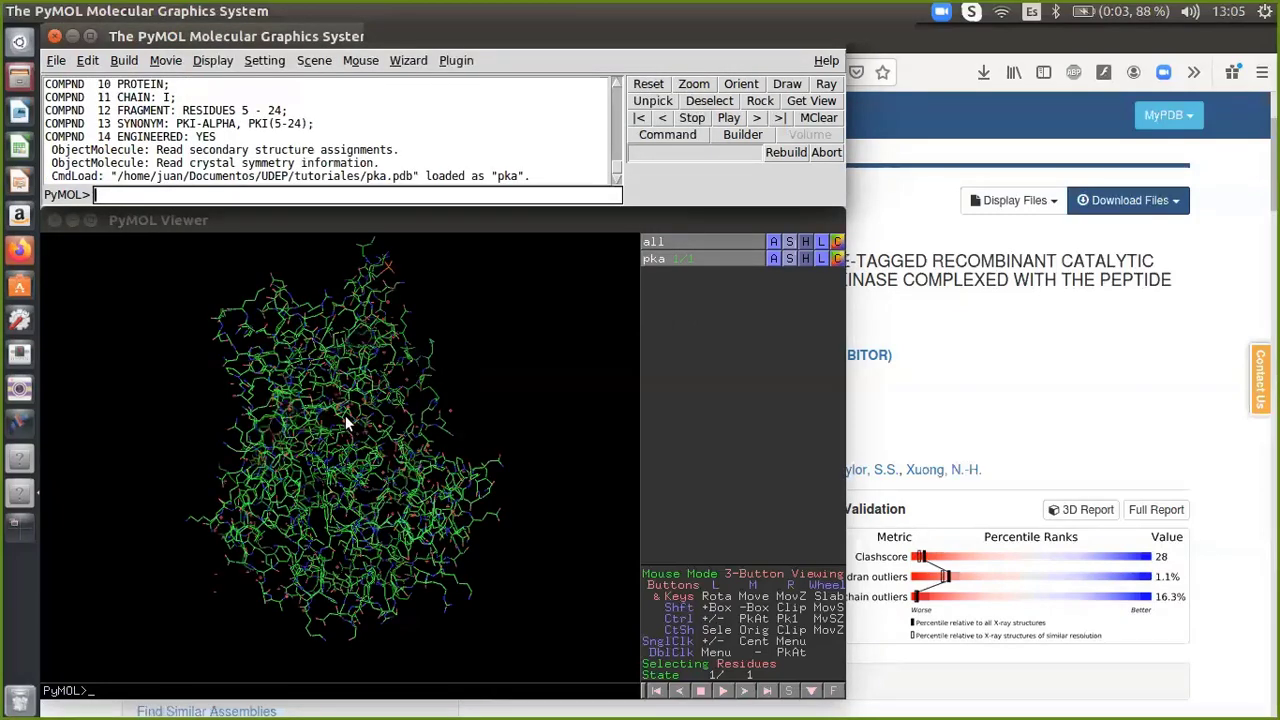
{"action": "left_click_drag", "start_coordinate": [393, 415], "coordinate": [249, 476]}
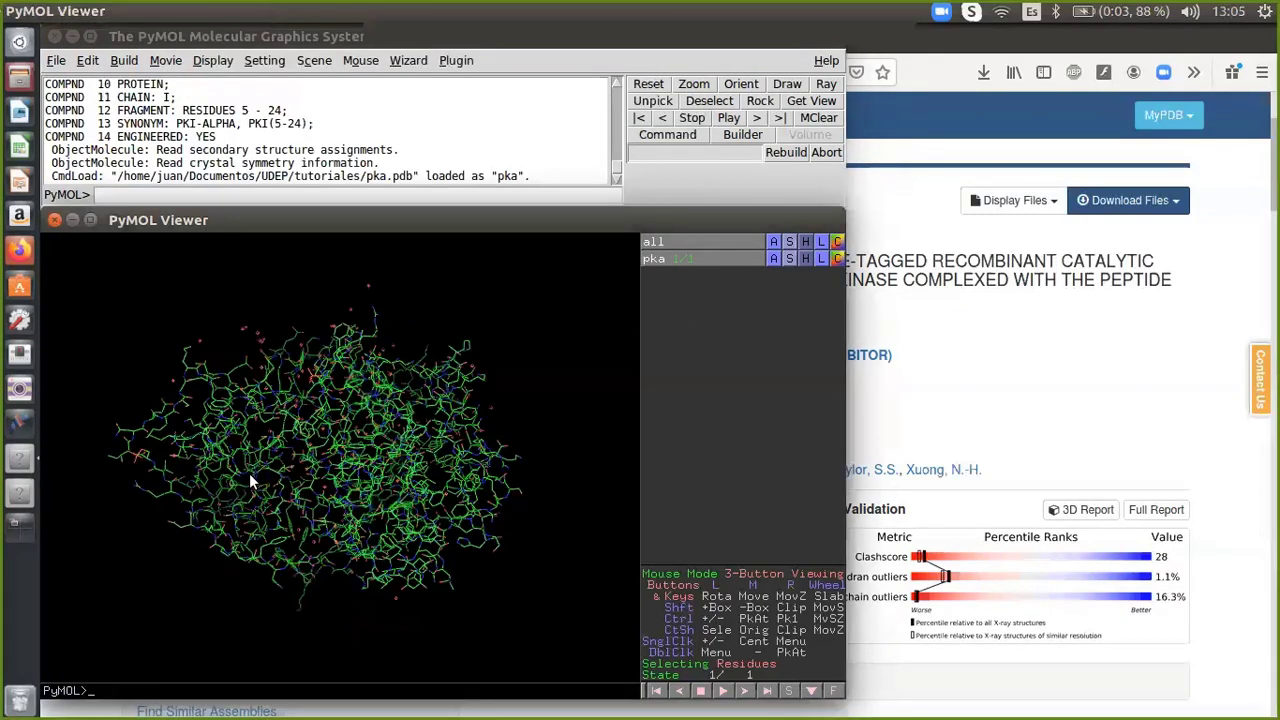
{"action": "left_click_drag", "start_coordinate": [275, 414], "coordinate": [279, 263]}
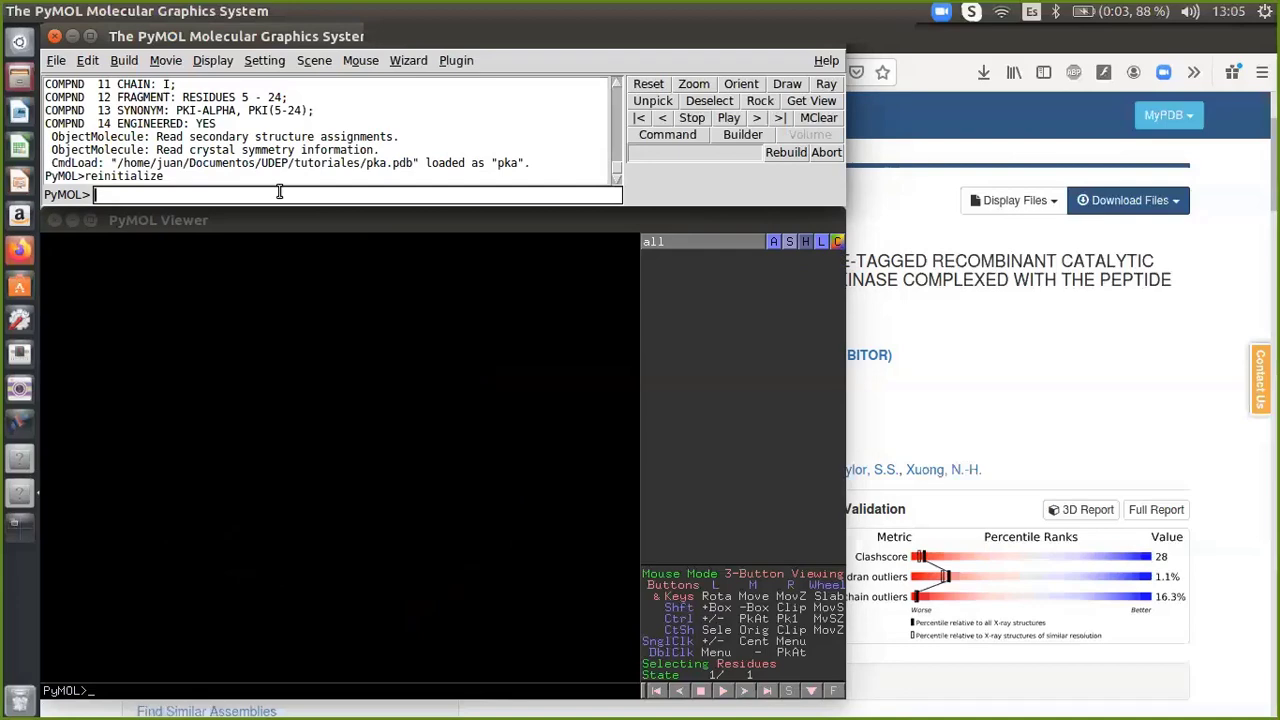
- Fetch structure 1fmo directly from the Protein Data Bank with the fetch command
{"action": "left_click", "coordinate": [56, 60]}
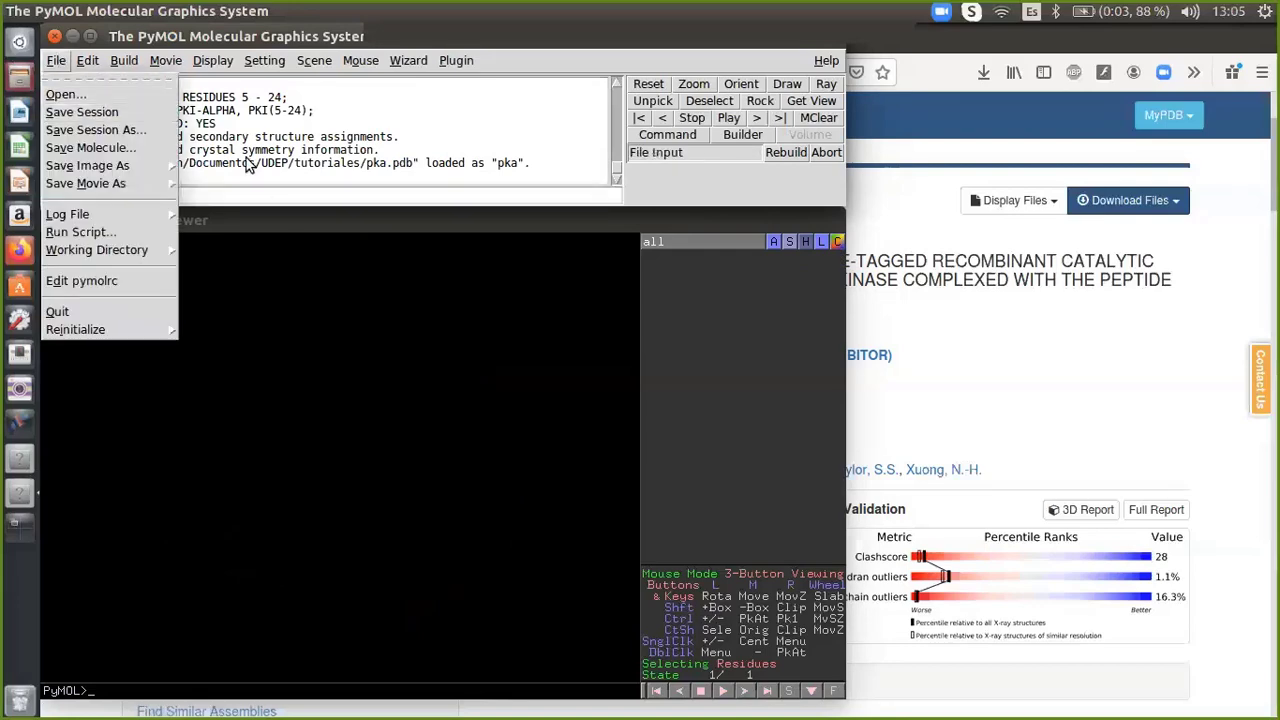
{"action": "left_click", "coordinate": [265, 194]}
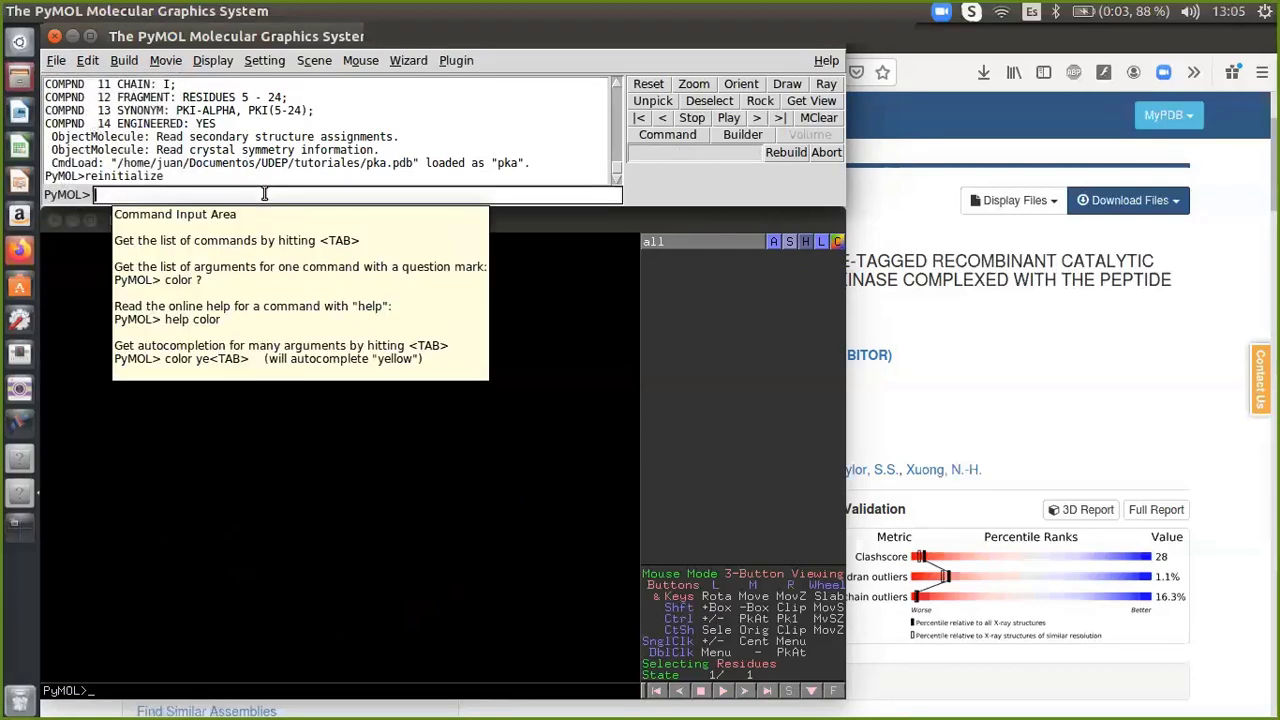
{"action": "type", "text": "fetch 1fmo"}
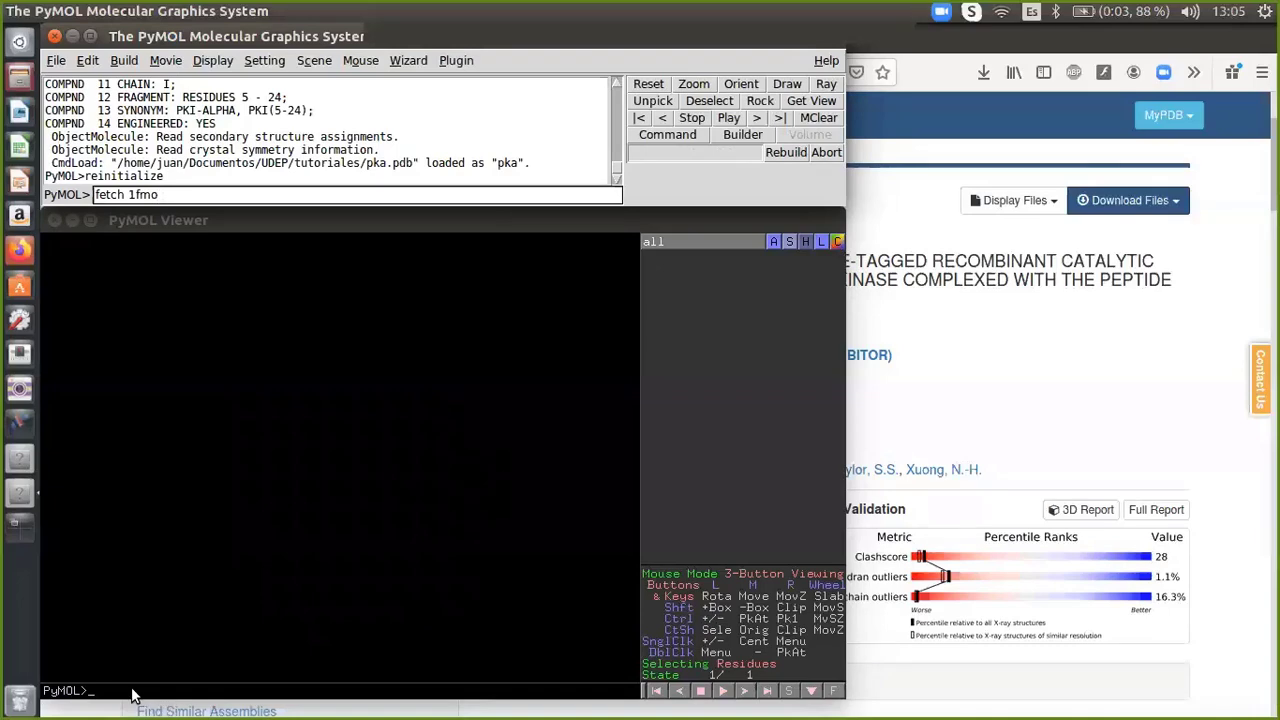
{"action": "key", "text": "Return"}
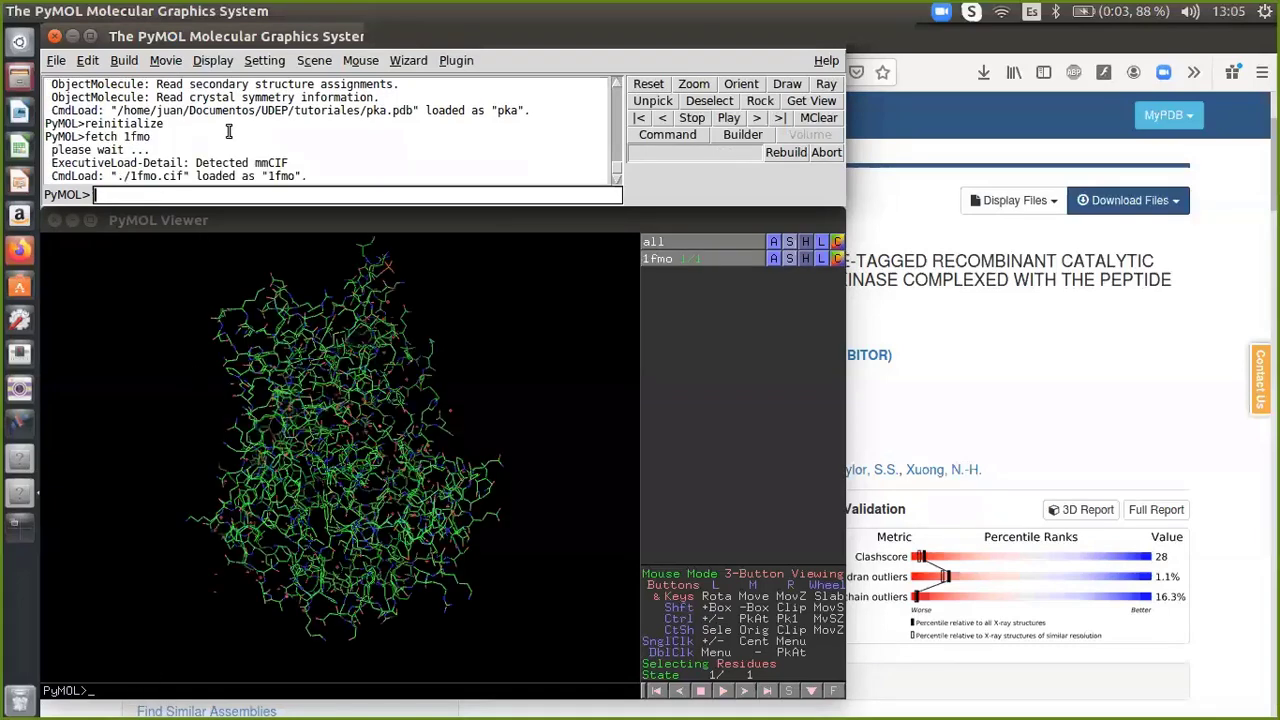
{"action": "left_click_drag", "start_coordinate": [311, 387], "coordinate": [353, 420]}
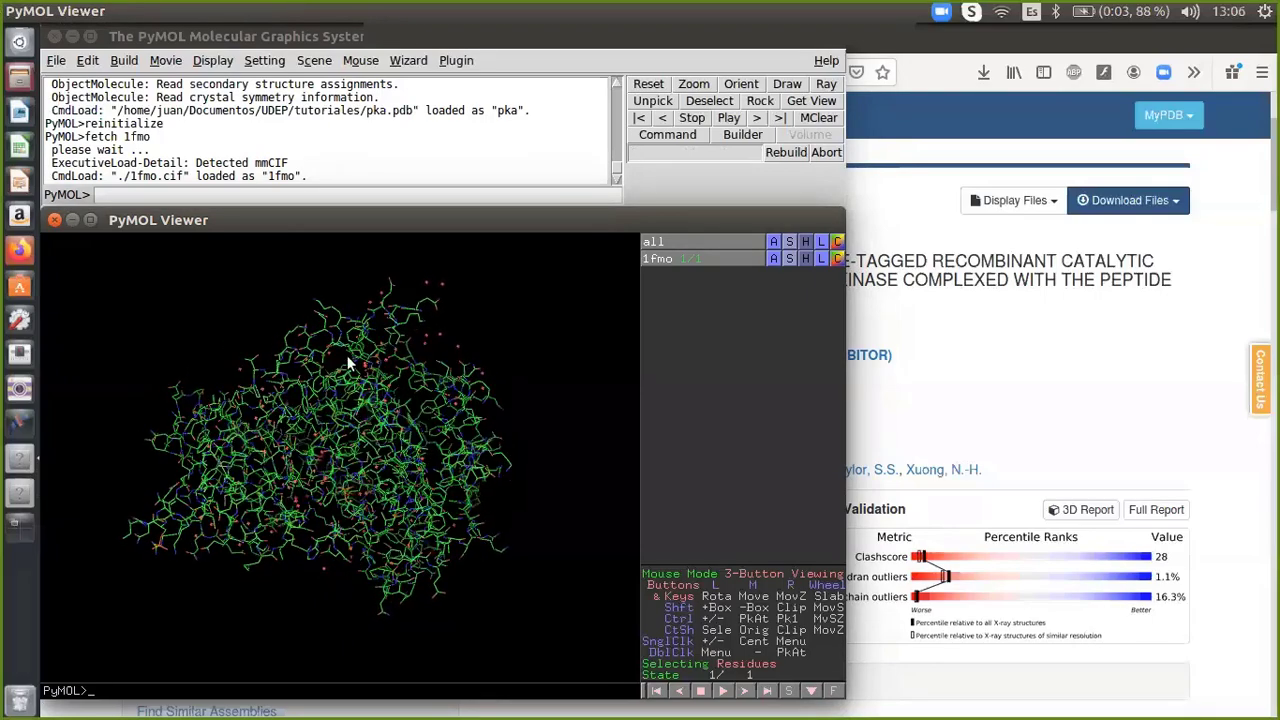
{"action": "left_click_drag", "start_coordinate": [349, 360], "coordinate": [352, 422]}
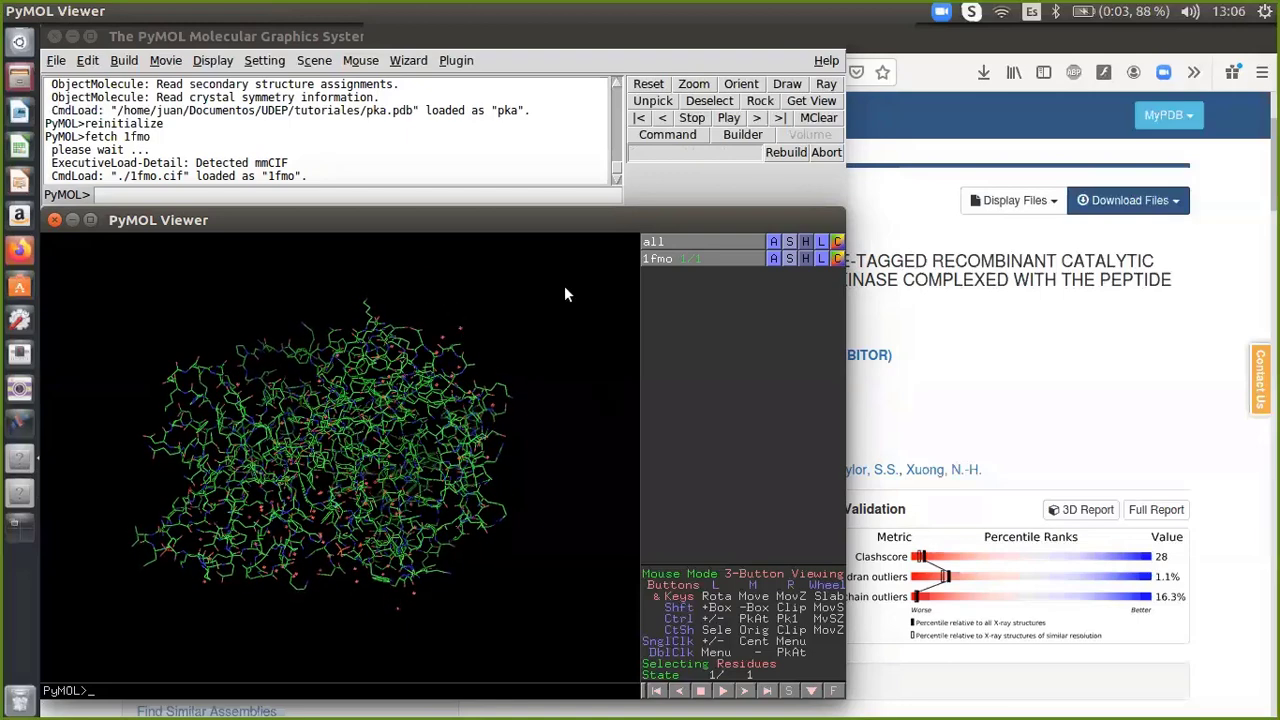
{"action": "left_click_drag", "start_coordinate": [330, 423], "coordinate": [337, 381]}
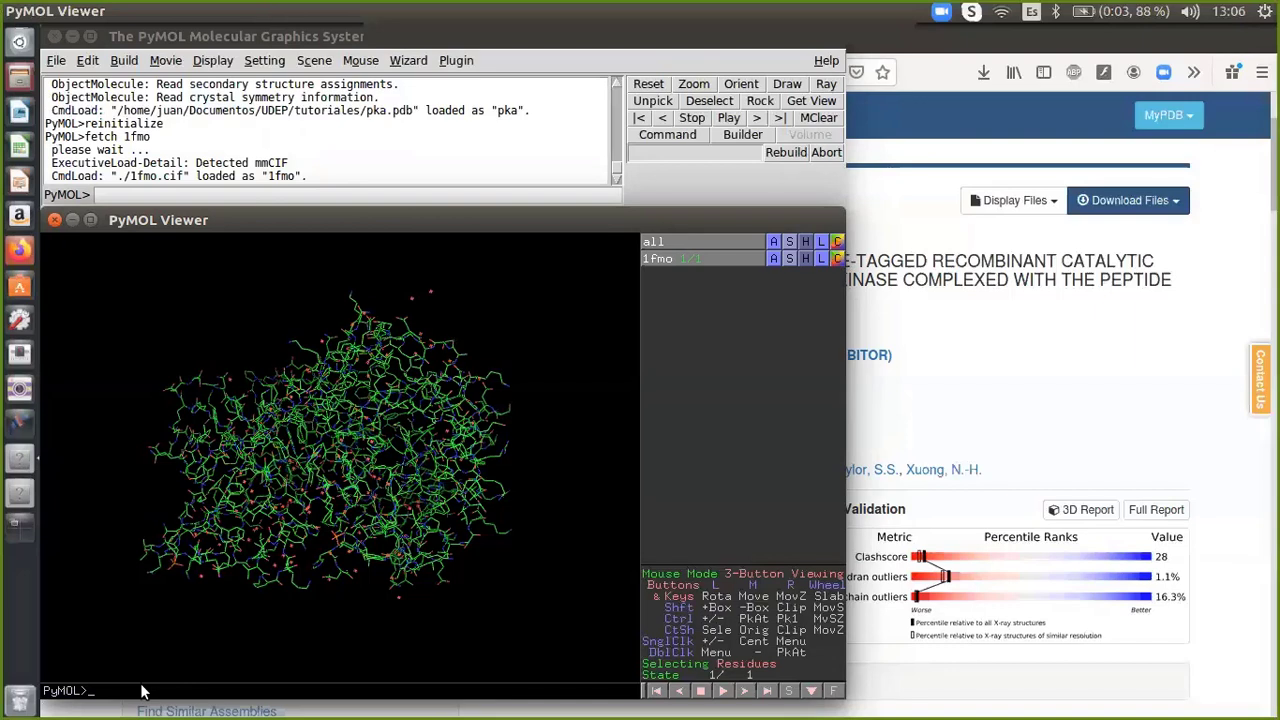
{"action": "type", "text": "holaaa"}
{"action": "key", "text": "BackSpace"}
{"action": "key", "text": "BackSpace"}
{"action": "key", "text": "BackSpace"}
{"action": "key", "text": "BackSpace"}
{"action": "key", "text": "BackSpace"}
{"action": "key", "text": "BackSpace"}
{"action": "key", "text": "BackSpace"}
- Toggle the visibility of the 1fmo object and of all objects off and back on
{"action": "mouse_move", "coordinate": [298, 431]}
{"action": "left_mouse_down"}
{"action": "mouse_move", "coordinate": [307, 484]}
{"action": "mouse_move", "coordinate": [313, 428]}
{"action": "left_mouse_up"}
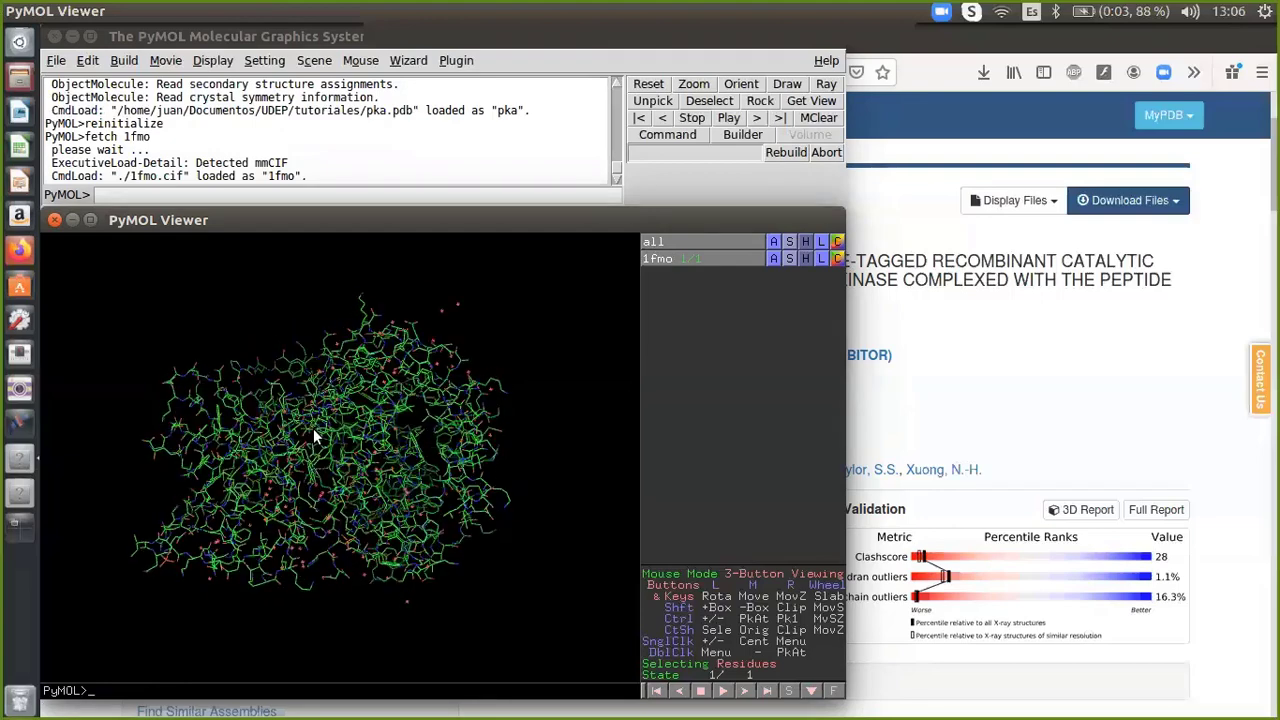
{"action": "right_click", "coordinate": [313, 428]}
{"action": "left_click_drag", "start_coordinate": [457, 343], "coordinate": [592, 310]}
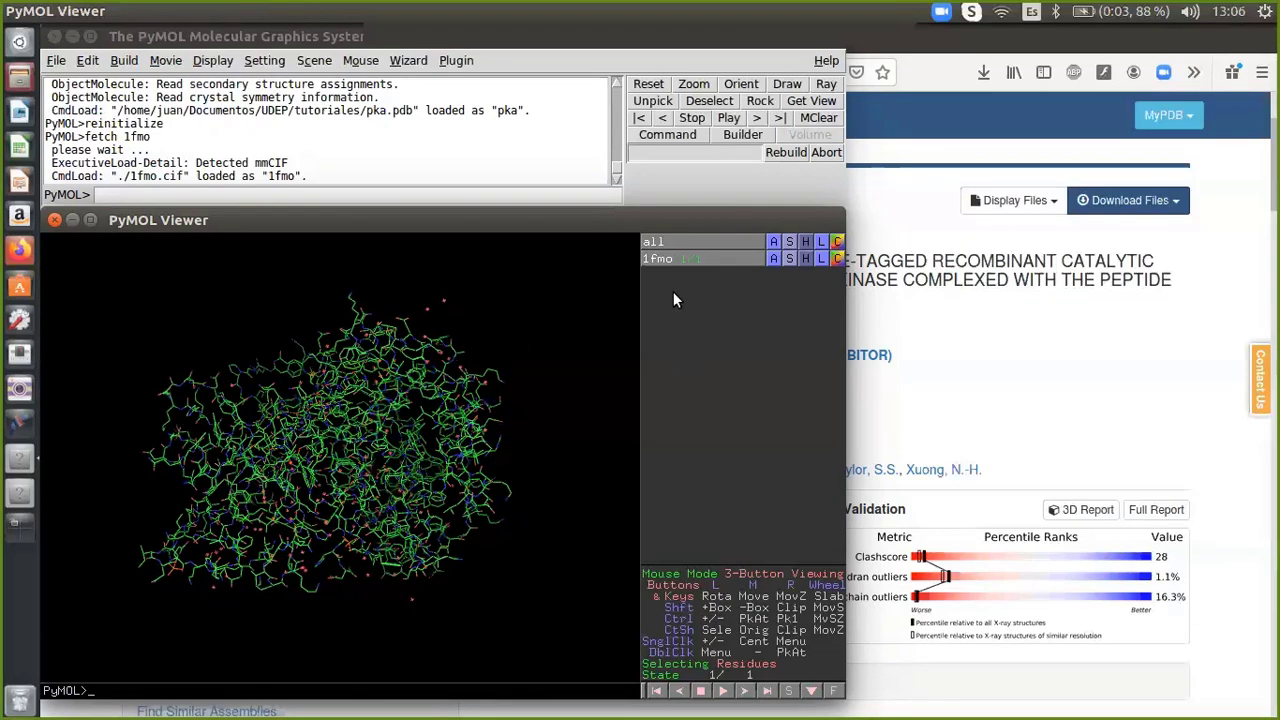
{"action": "left_click", "coordinate": [713, 258]}
{"action": "left_click", "coordinate": [714, 257]}
{"action": "left_click_drag", "start_coordinate": [230, 610], "coordinate": [309, 437]}
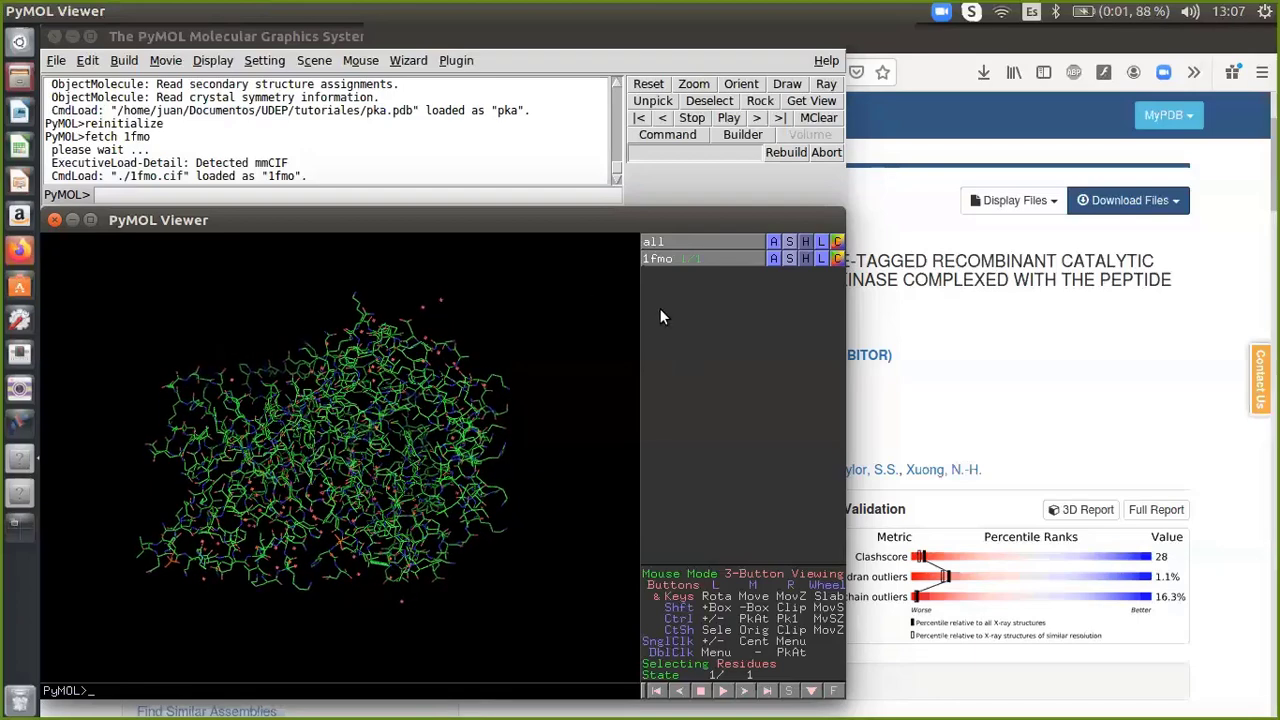
{"action": "left_click", "coordinate": [670, 244]}
{"action": "left_click", "coordinate": [670, 244]}
{"action": "left_click", "coordinate": [673, 258]}
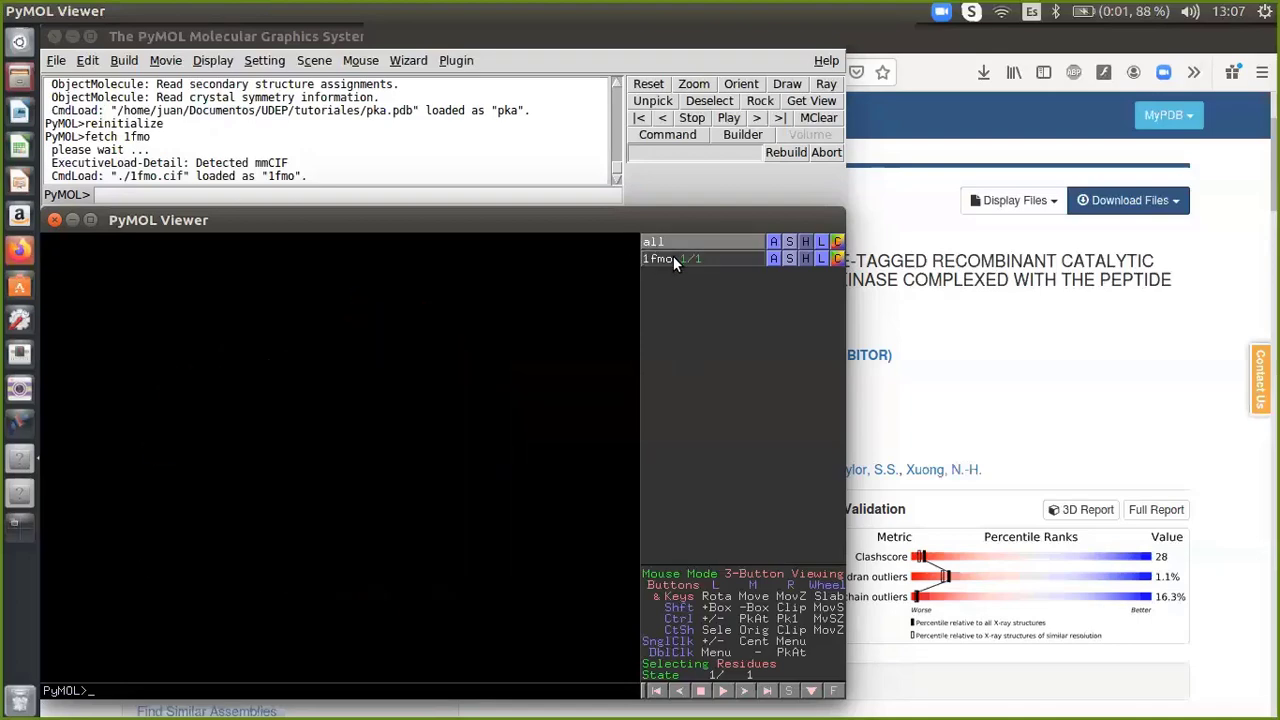
{"action": "left_click", "coordinate": [673, 258]}
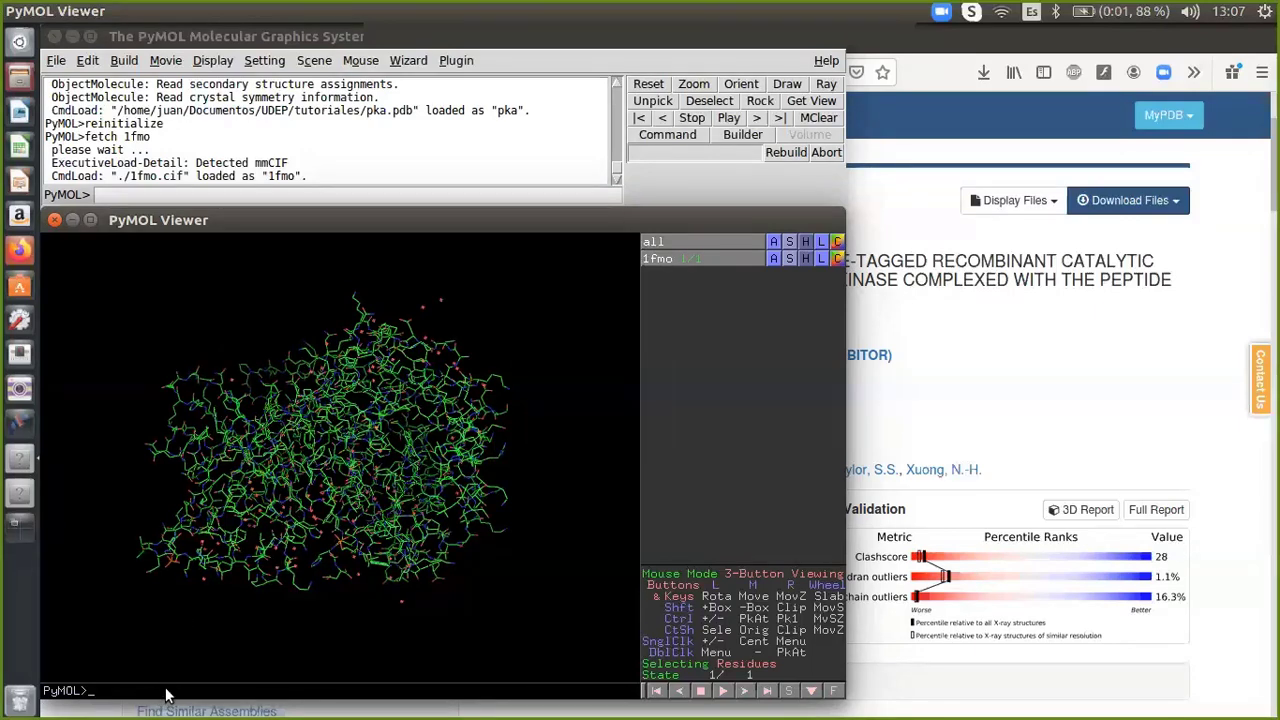
- Try running hola as a test command, and color the whole structure with the command color red
{"action": "type", "text": "hola"}
{"action": "key", "text": "Return"}
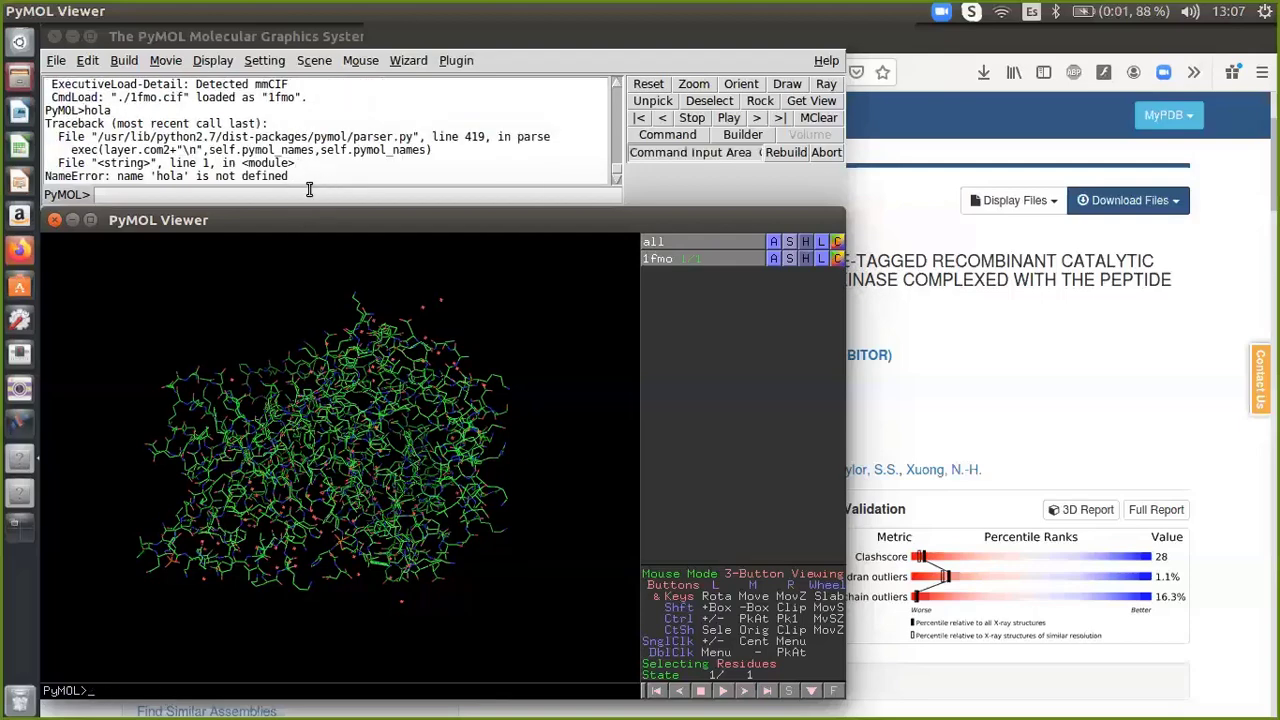
{"action": "left_click", "coordinate": [189, 192]}
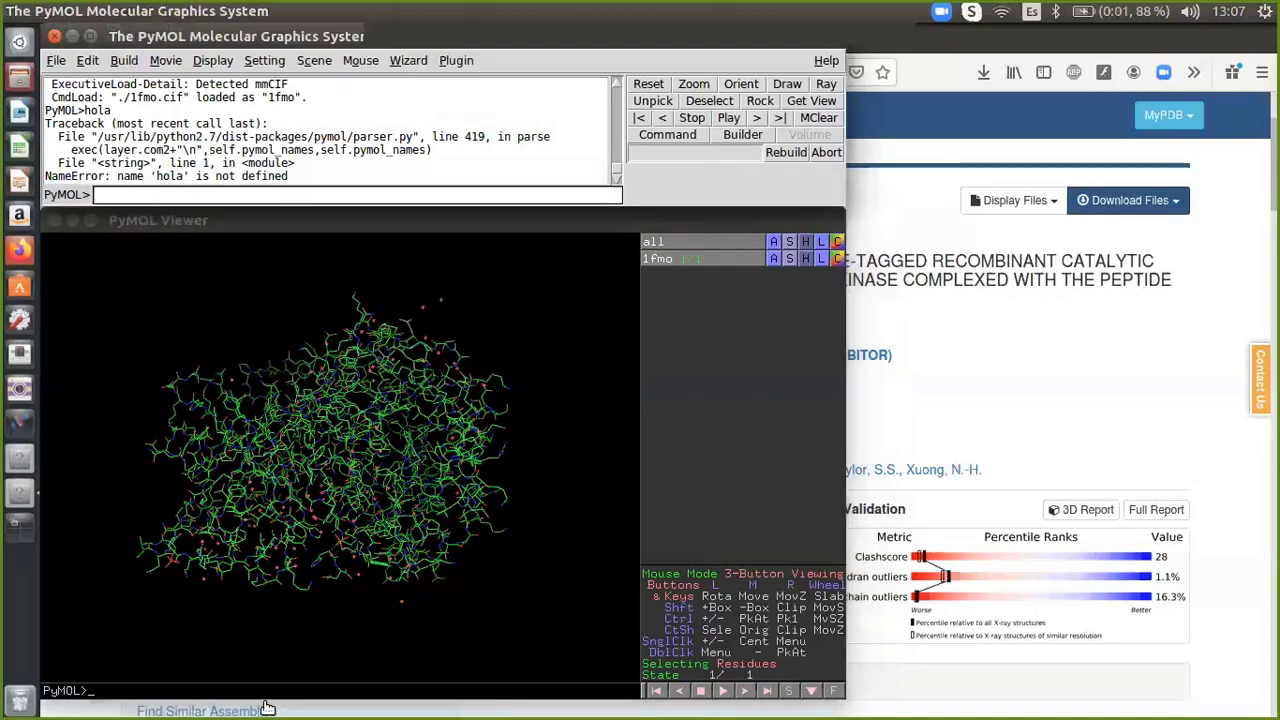
{"action": "type", "text": "color"}
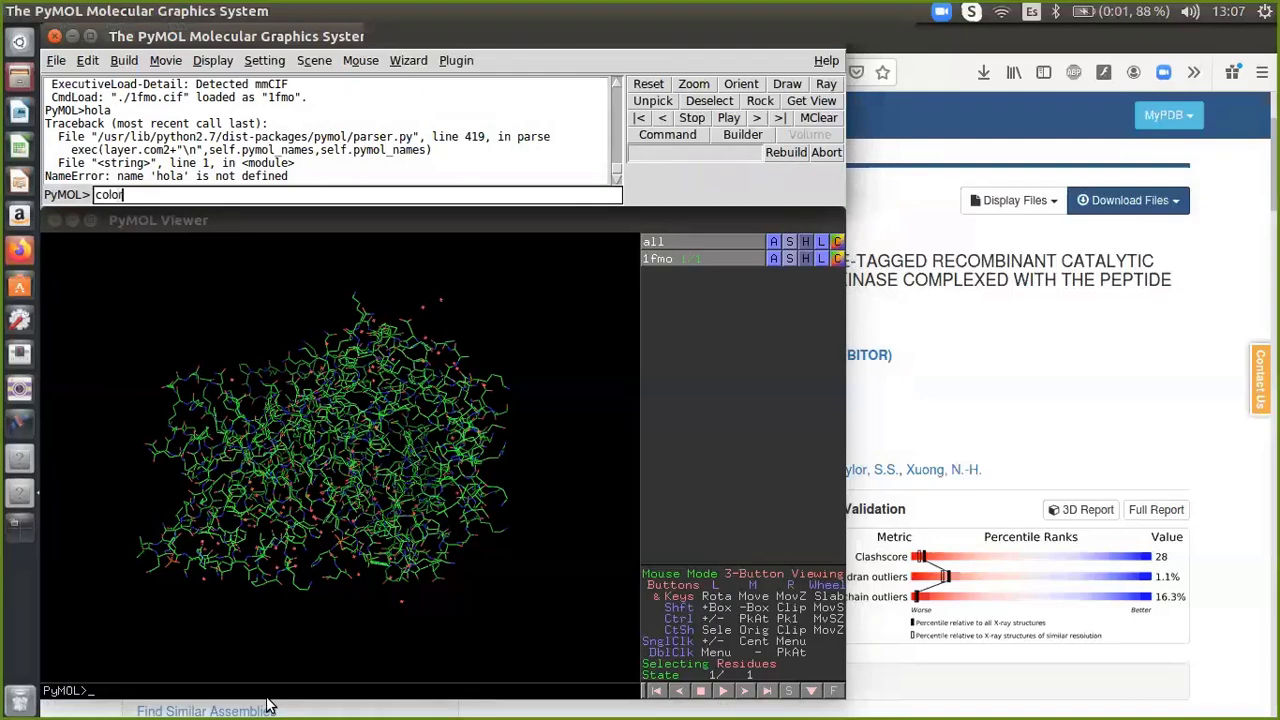
{"action": "type", "text": " red"}
{"action": "key", "text": "Return"}
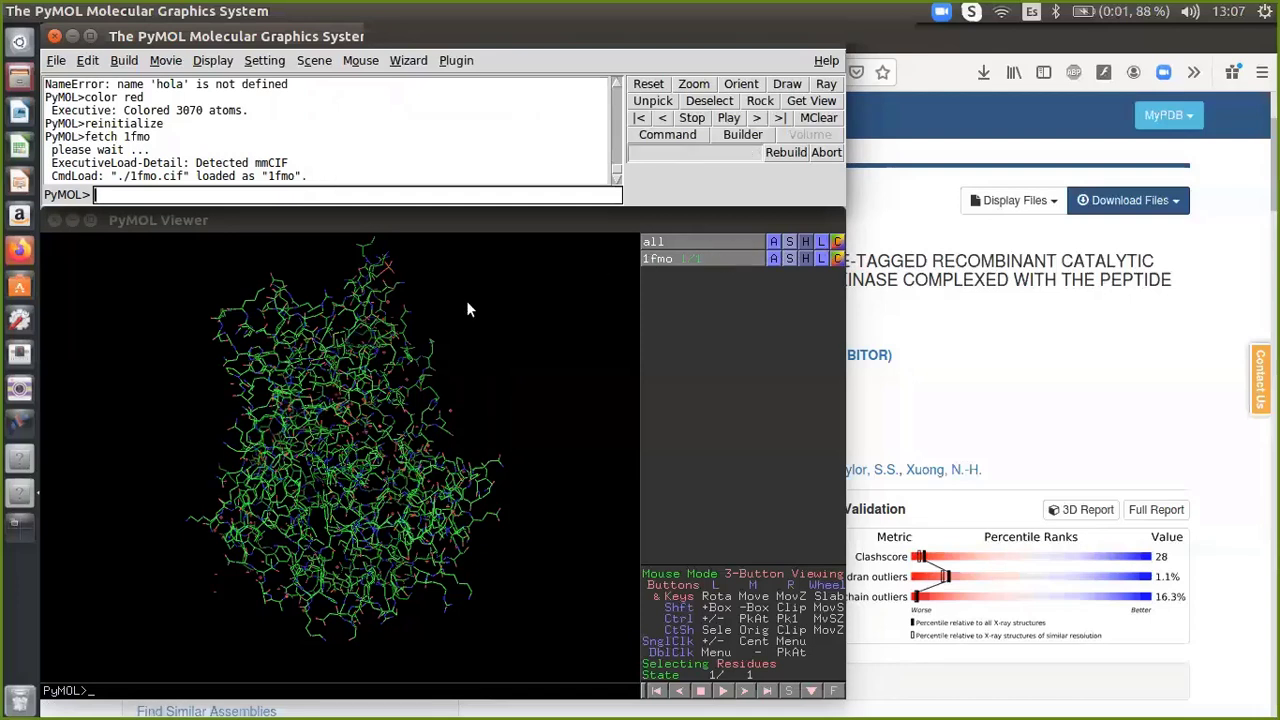
- Look through the action and show options available for the 1fmo object
{"action": "left_click", "coordinate": [380, 325]}
{"action": "left_click_drag", "start_coordinate": [380, 323], "coordinate": [713, 217]}
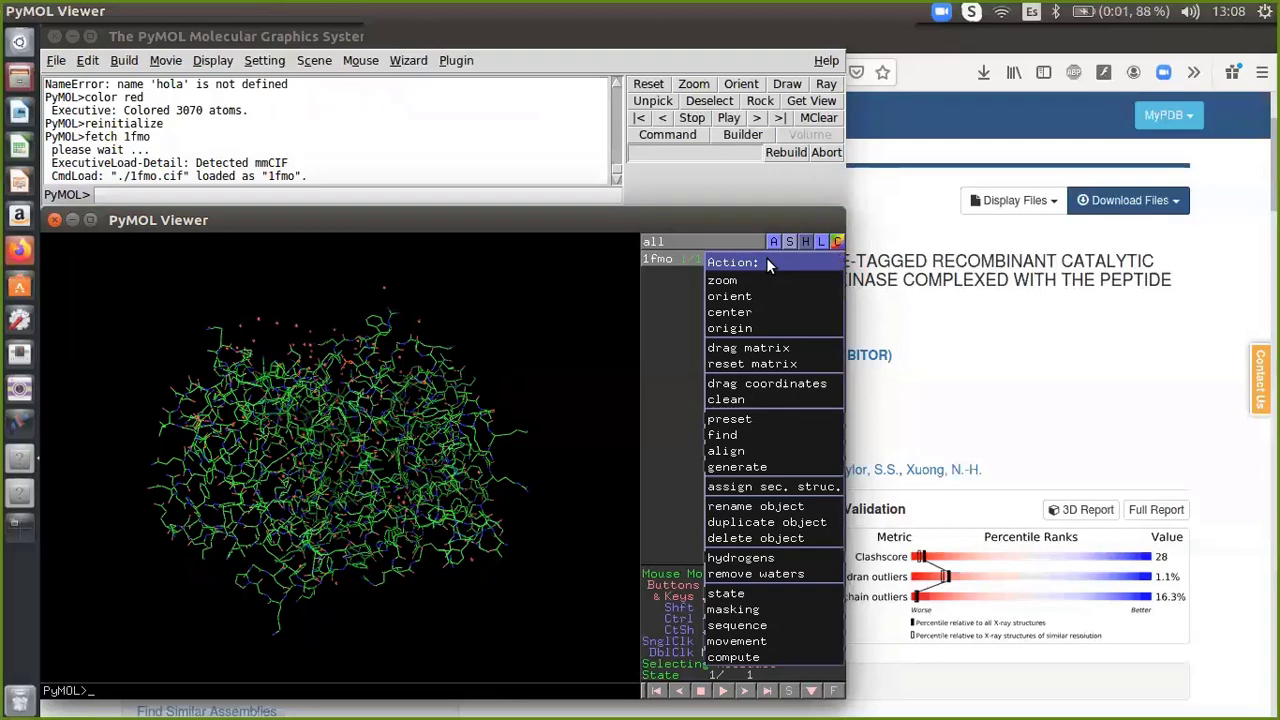
{"action": "left_click", "coordinate": [669, 374]}
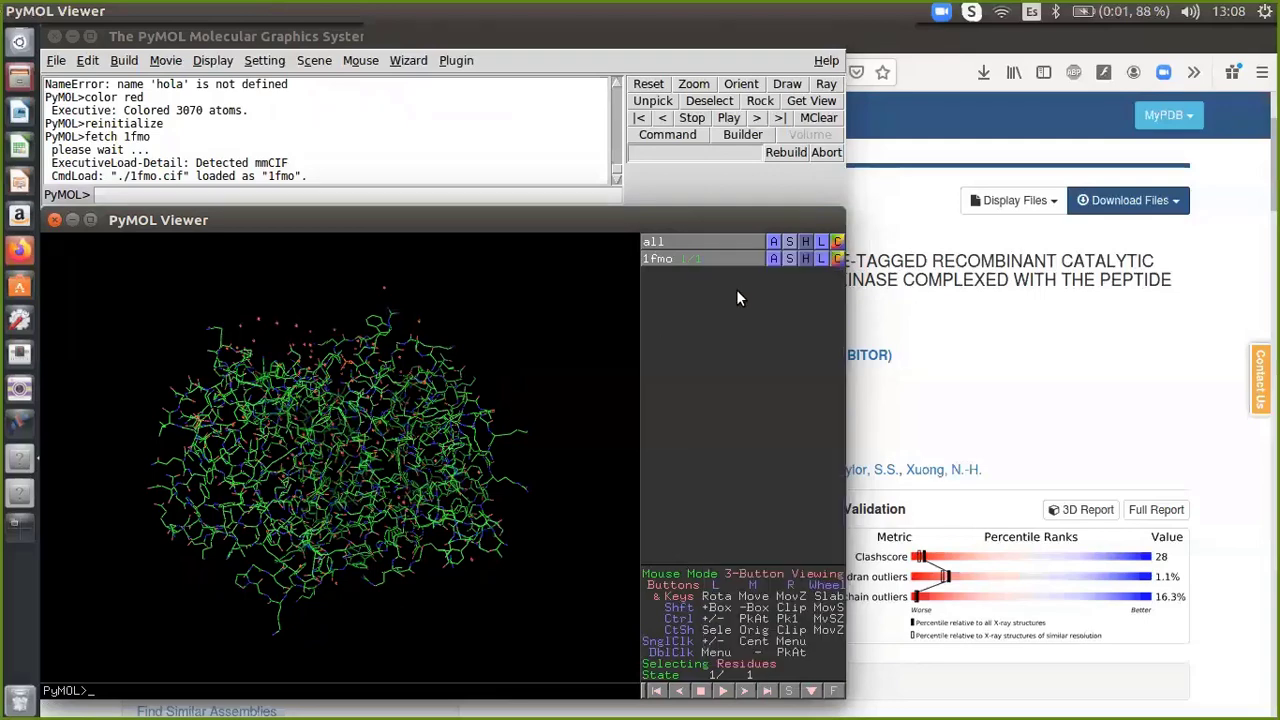
{"action": "left_click", "coordinate": [786, 258]}
{"action": "left_click", "coordinate": [708, 408]}
- Examine the 1fmo structure by rotating, moving and zooming it, ending with a close-up of its interior bonds
{"action": "left_click_drag", "start_coordinate": [394, 451], "coordinate": [474, 410]}
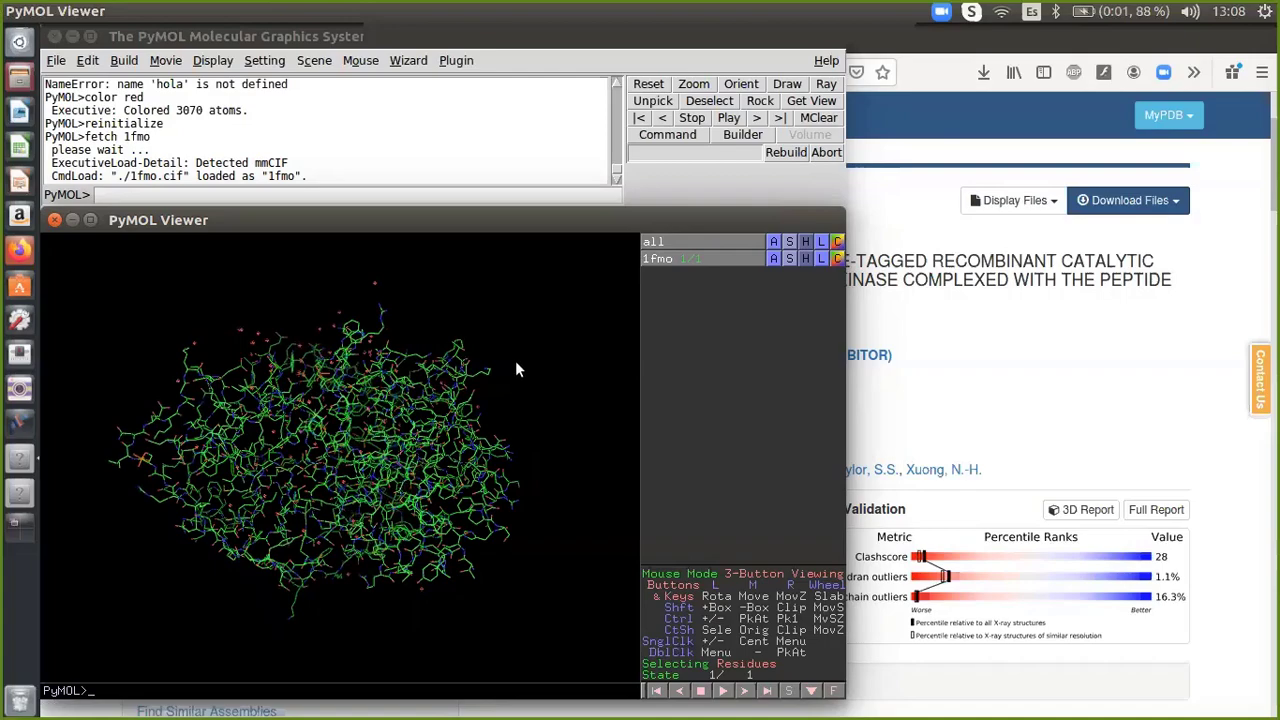
{"action": "left_click_drag", "start_coordinate": [517, 334], "coordinate": [425, 397]}
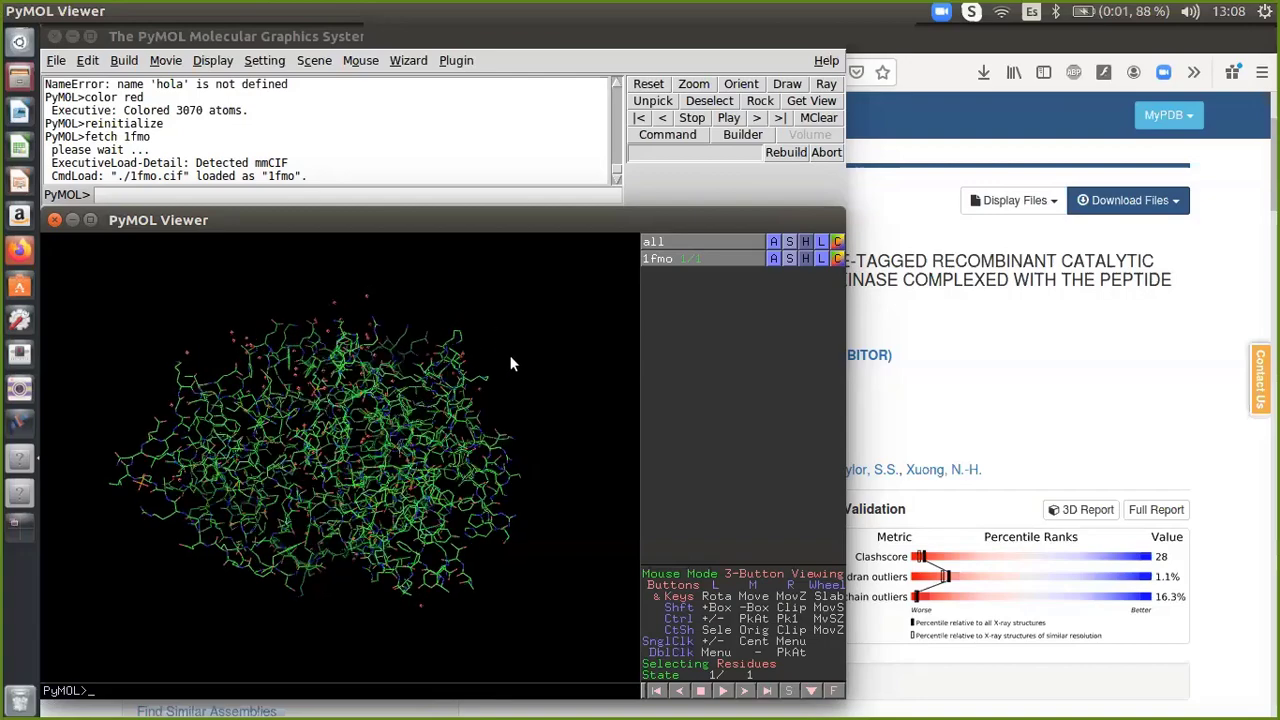
{"action": "left_click_drag", "start_coordinate": [514, 360], "coordinate": [261, 502]}
{"action": "right_click_drag", "start_coordinate": [334, 380], "coordinate": [369, 422]}
{"action": "middle_click_drag", "start_coordinate": [369, 422], "coordinate": [351, 463]}
{"action": "right_click_drag", "start_coordinate": [353, 457], "coordinate": [345, 400]}
{"action": "left_click_drag", "start_coordinate": [345, 400], "coordinate": [304, 480]}
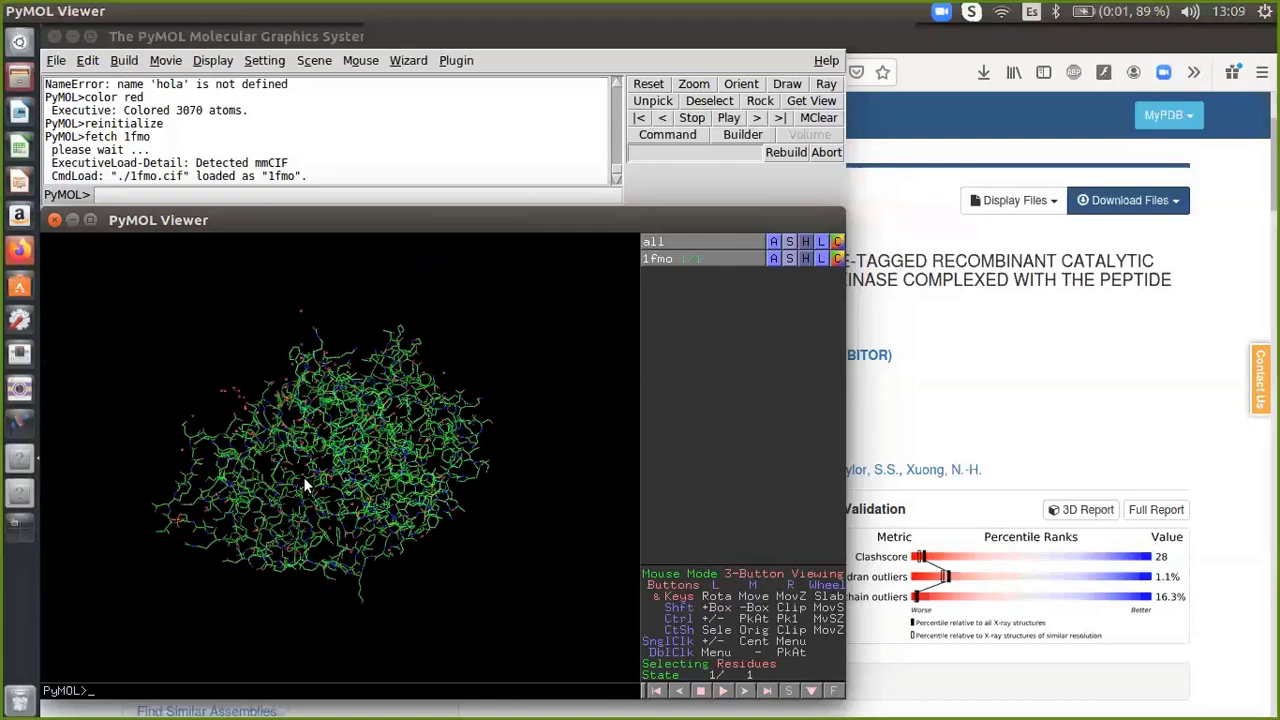
{"action": "mouse_move", "coordinate": [363, 430]}
{"action": "left_mouse_down"}
{"action": "mouse_move", "coordinate": [388, 481]}
{"action": "mouse_move", "coordinate": [394, 380]}
{"action": "mouse_move", "coordinate": [325, 390]}
{"action": "mouse_move", "coordinate": [333, 418]}
{"action": "mouse_move", "coordinate": [371, 380]}
{"action": "mouse_move", "coordinate": [388, 417]}
{"action": "mouse_move", "coordinate": [346, 437]}
{"action": "mouse_move", "coordinate": [352, 426]}
{"action": "mouse_move", "coordinate": [373, 436]}
{"action": "left_mouse_up"}
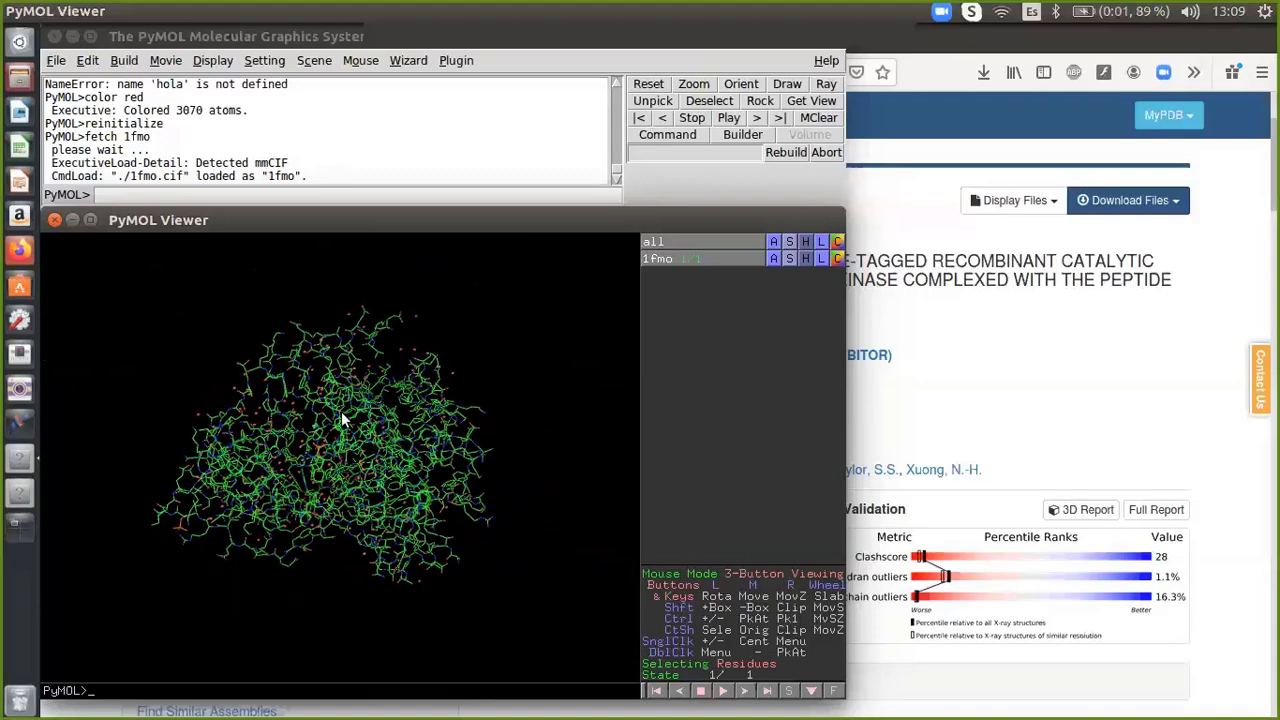
{"action": "right_click_drag", "start_coordinate": [341, 411], "coordinate": [360, 700]}
{"action": "right_click_drag", "start_coordinate": [330, 323], "coordinate": [393, 638]}
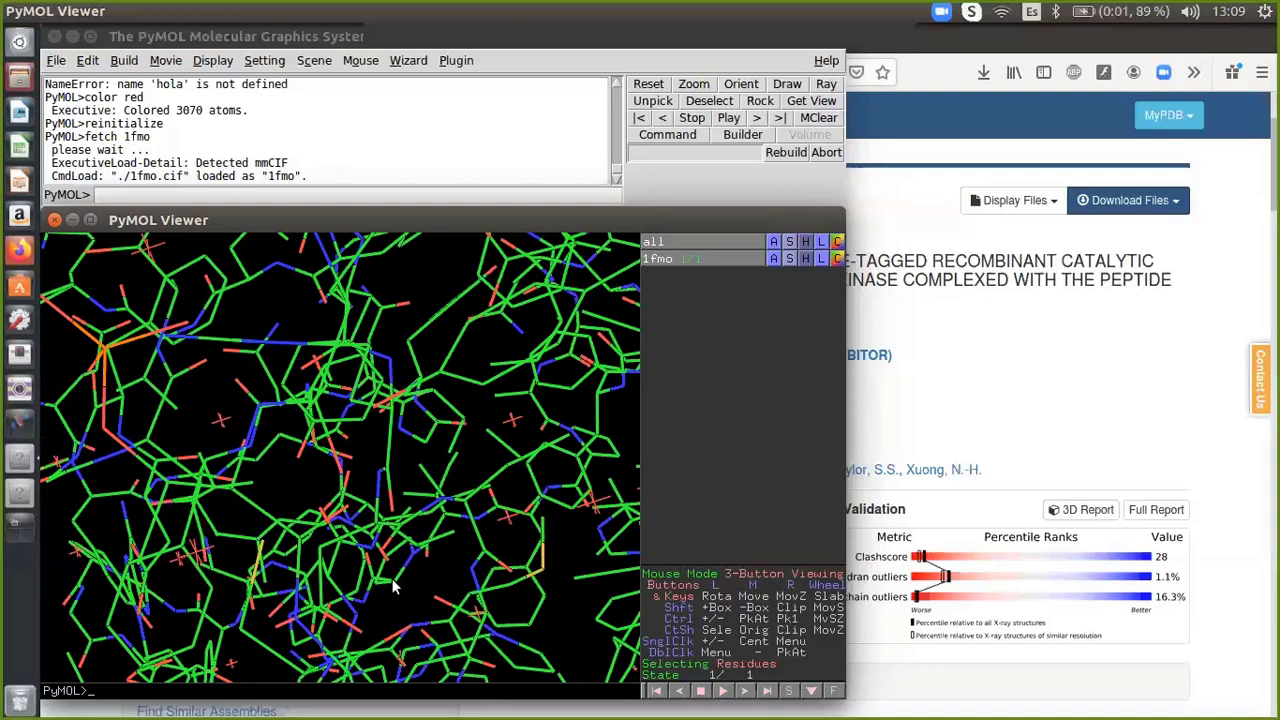
- Restore the default view of the whole 1fmo structure with the reset command
{"action": "left_click", "coordinate": [330, 193]}
{"action": "type", "text": "rese"}
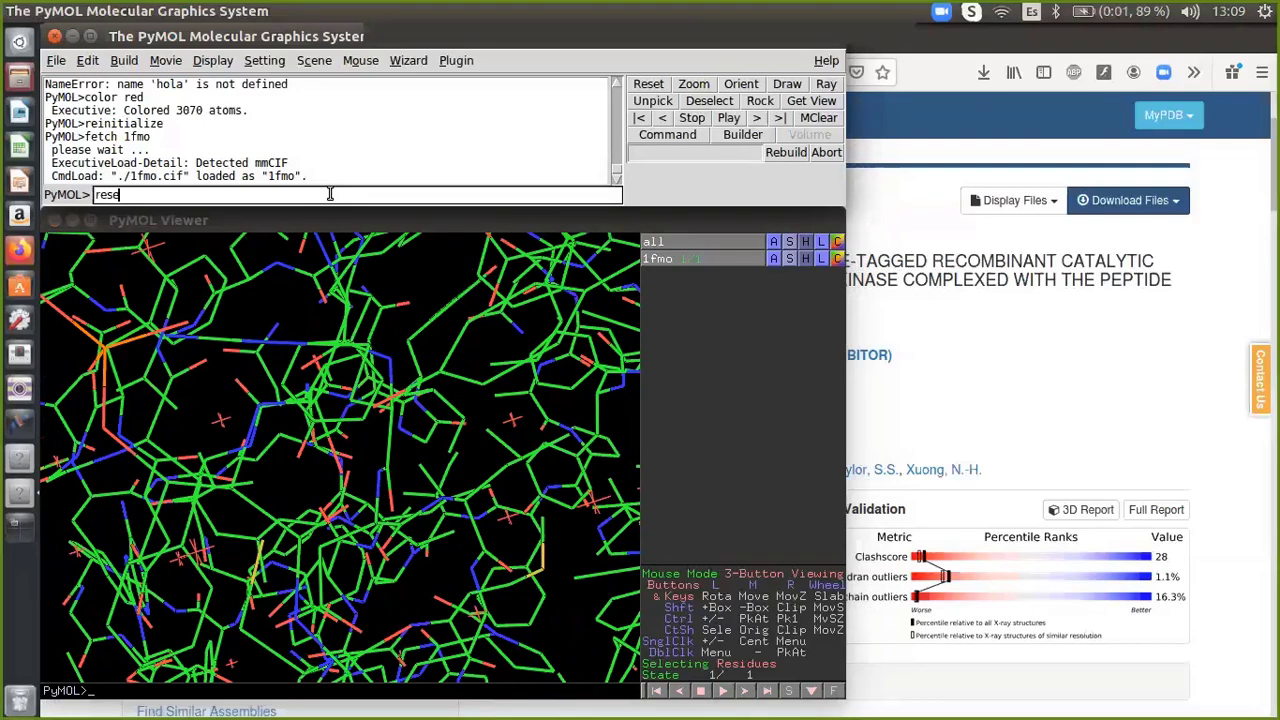
{"action": "type", "text": "t"}
{"action": "key", "text": "Return"}
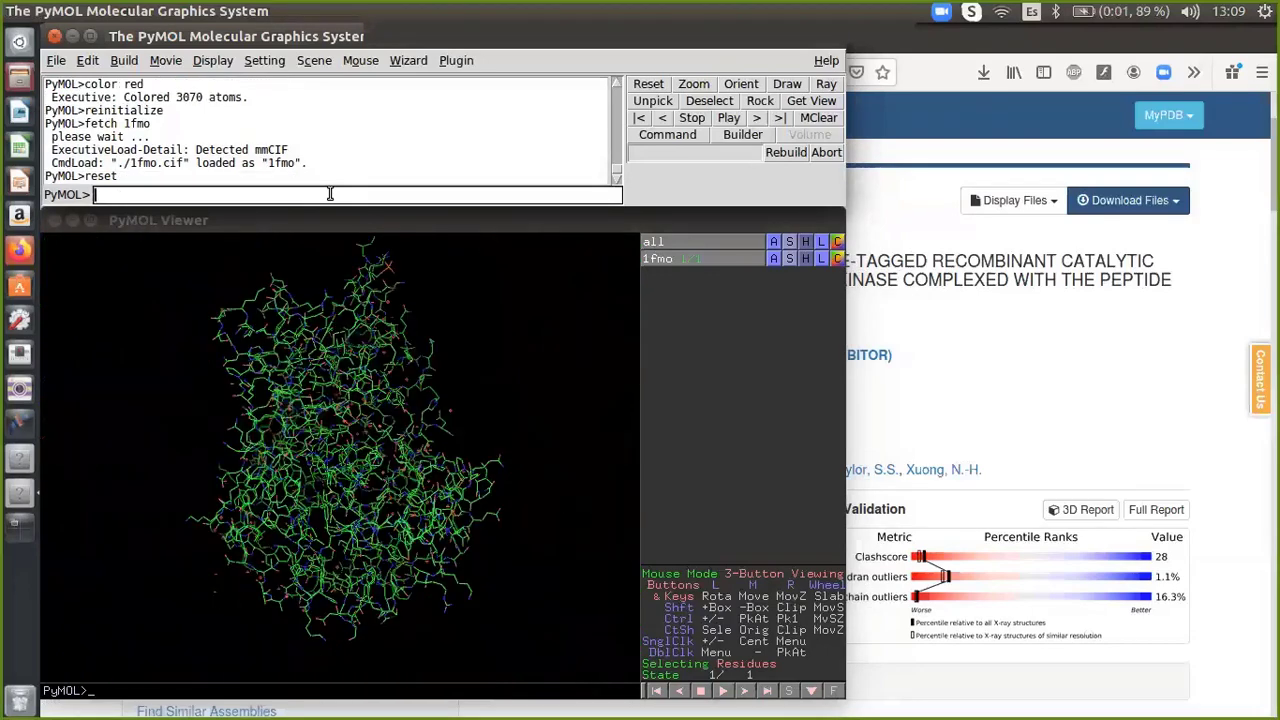
- Rotate the 1fmo structure and restore its default view with Reset
{"action": "left_click_drag", "start_coordinate": [366, 277], "coordinate": [390, 298]}
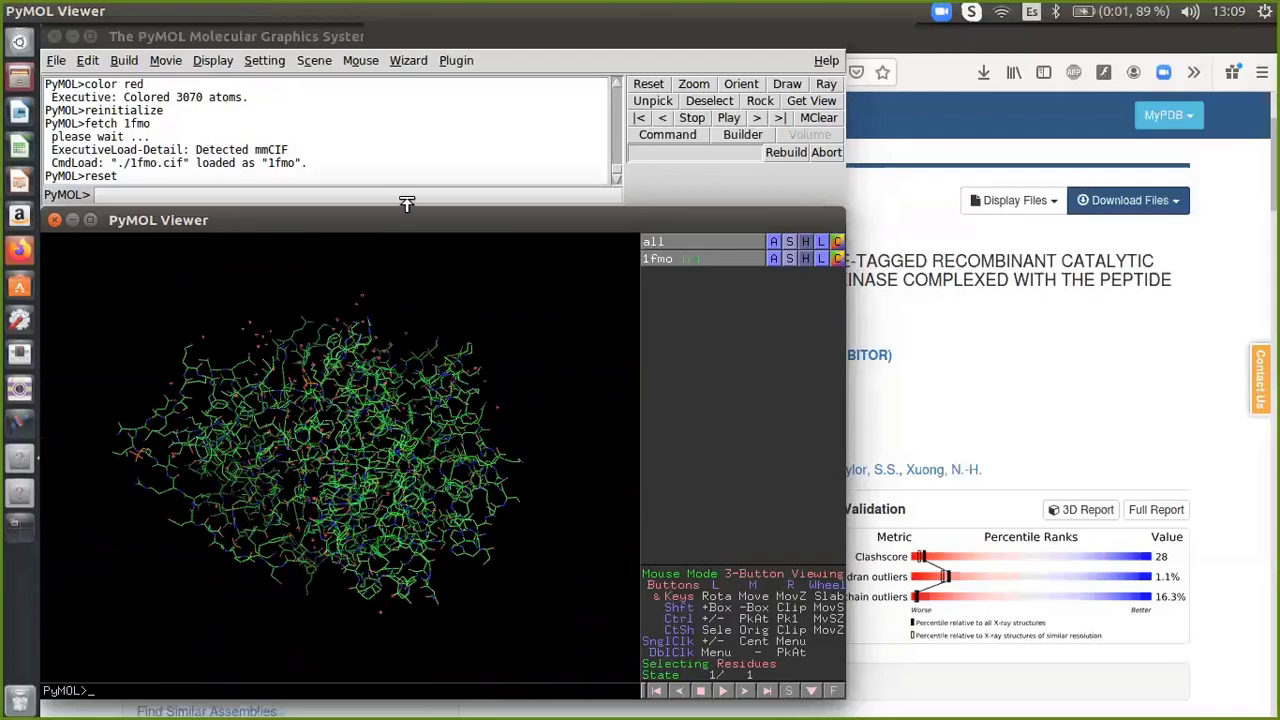
{"action": "left_click", "coordinate": [641, 85]}
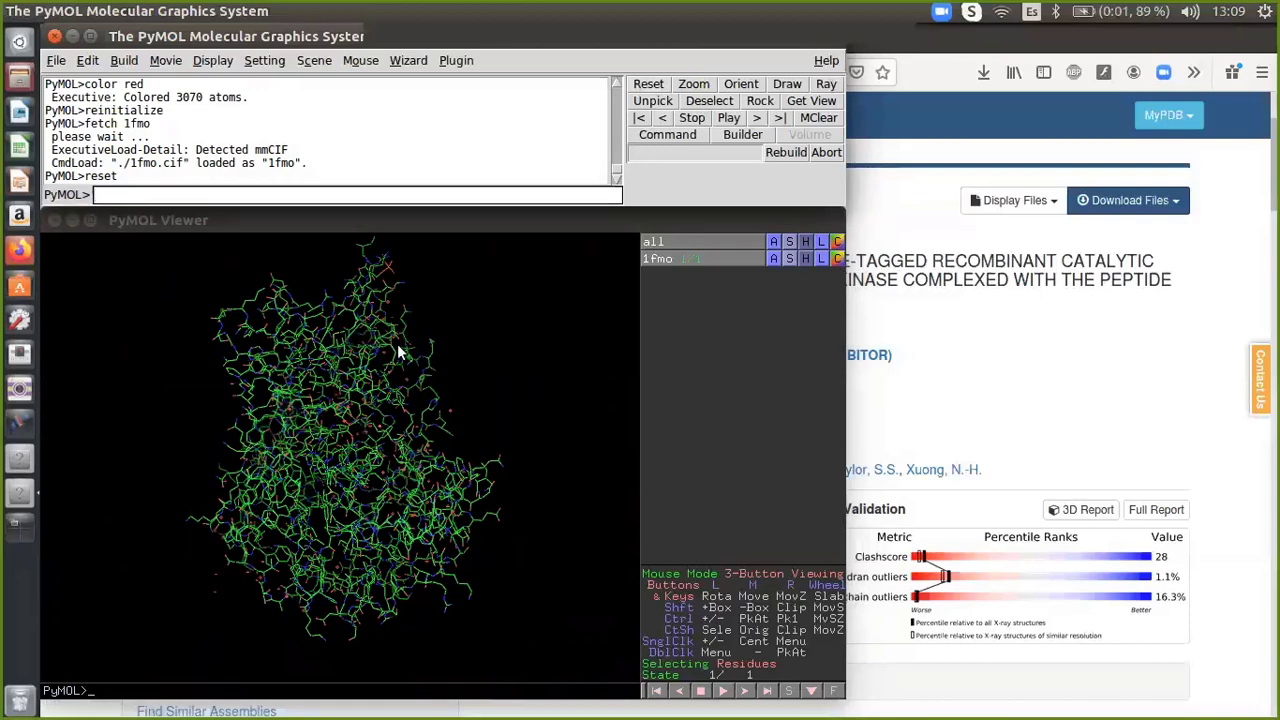
- Rotate the structure, align it with the command orien, and maximize the viewer window
{"action": "mouse_move", "coordinate": [397, 344]}
{"action": "left_mouse_down"}
{"action": "mouse_move", "coordinate": [363, 371]}
{"action": "mouse_move", "coordinate": [386, 352]}
{"action": "left_mouse_up"}
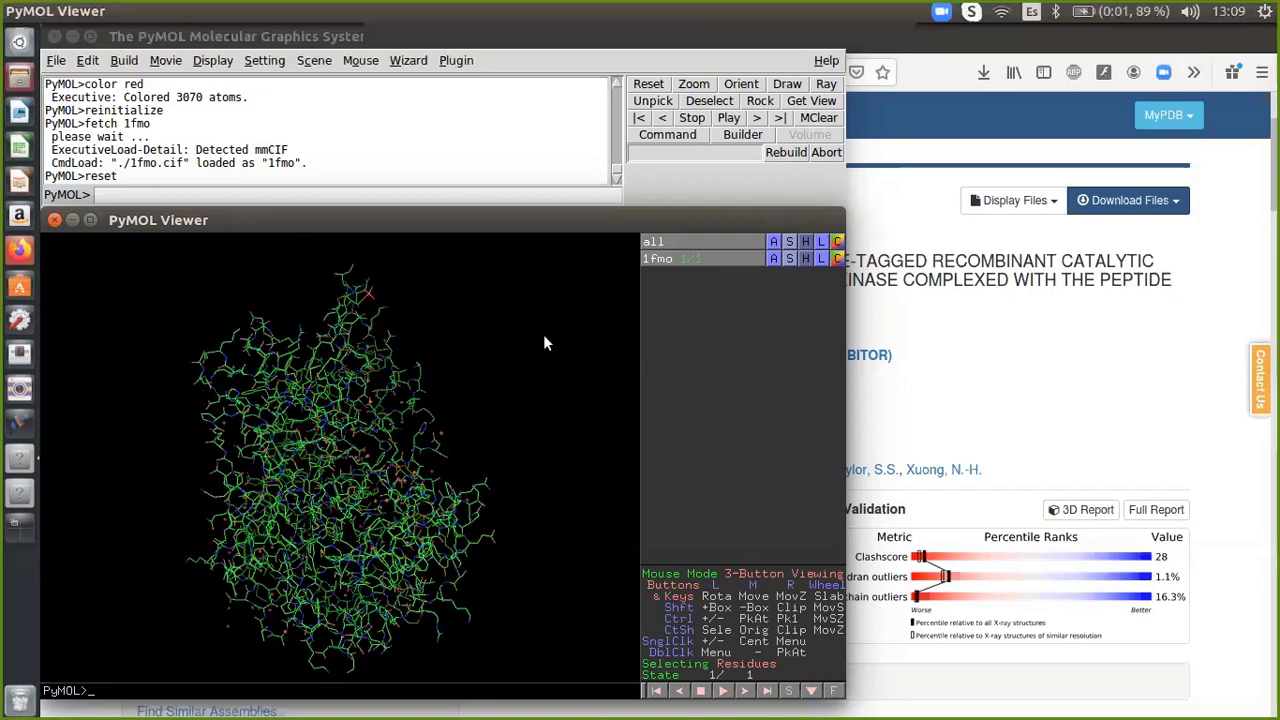
{"action": "left_click", "coordinate": [500, 186]}
{"action": "type", "text": "orie"}
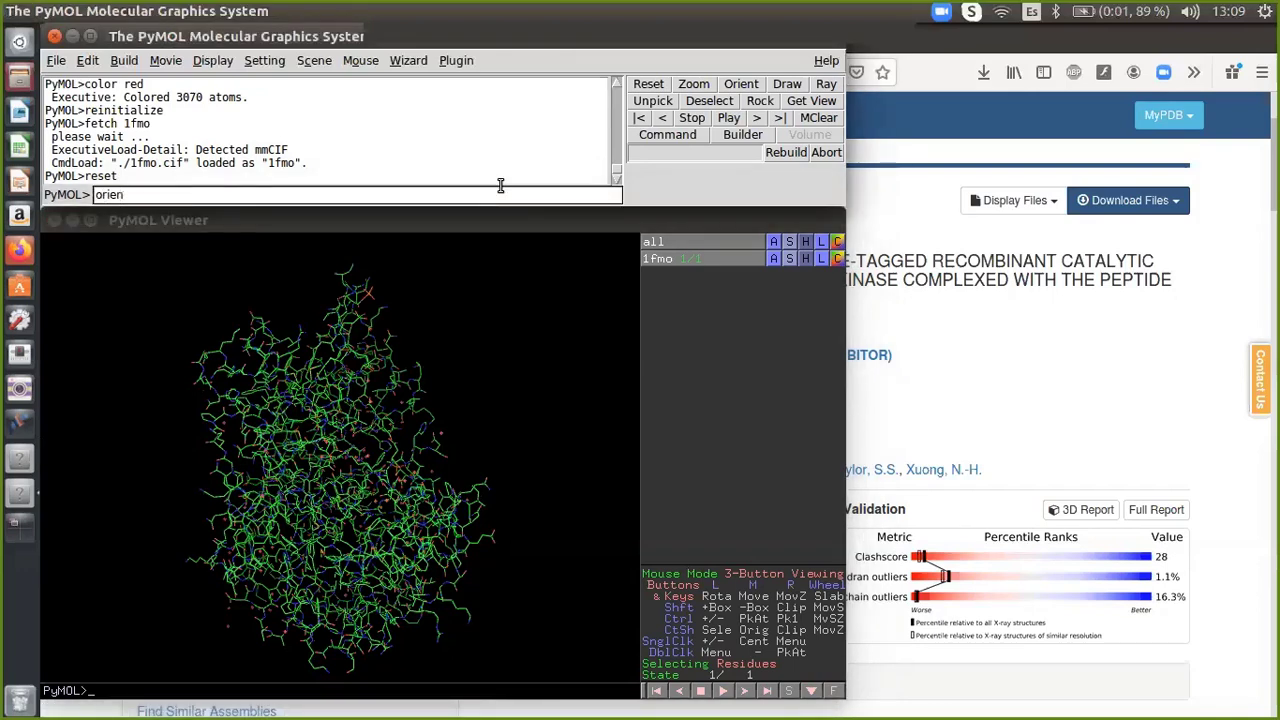
{"action": "type", "text": "n"}
{"action": "key", "text": "Return"}
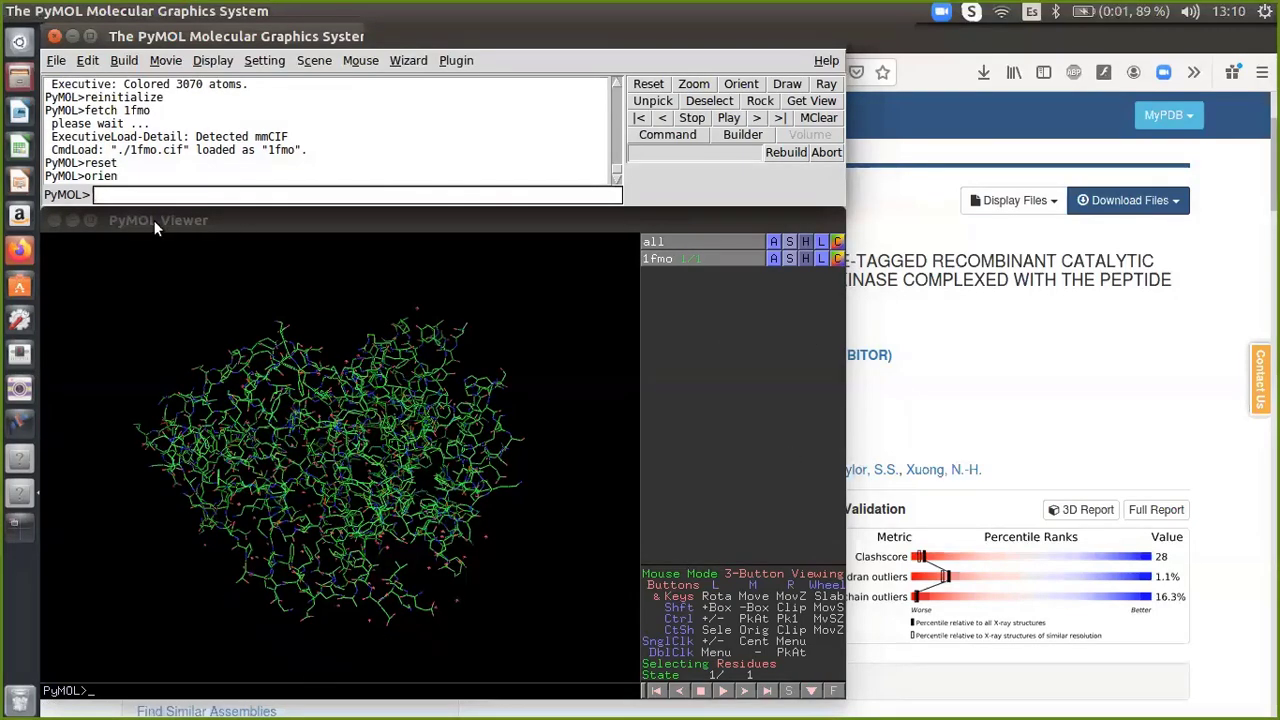
{"action": "left_click", "coordinate": [89, 221]}
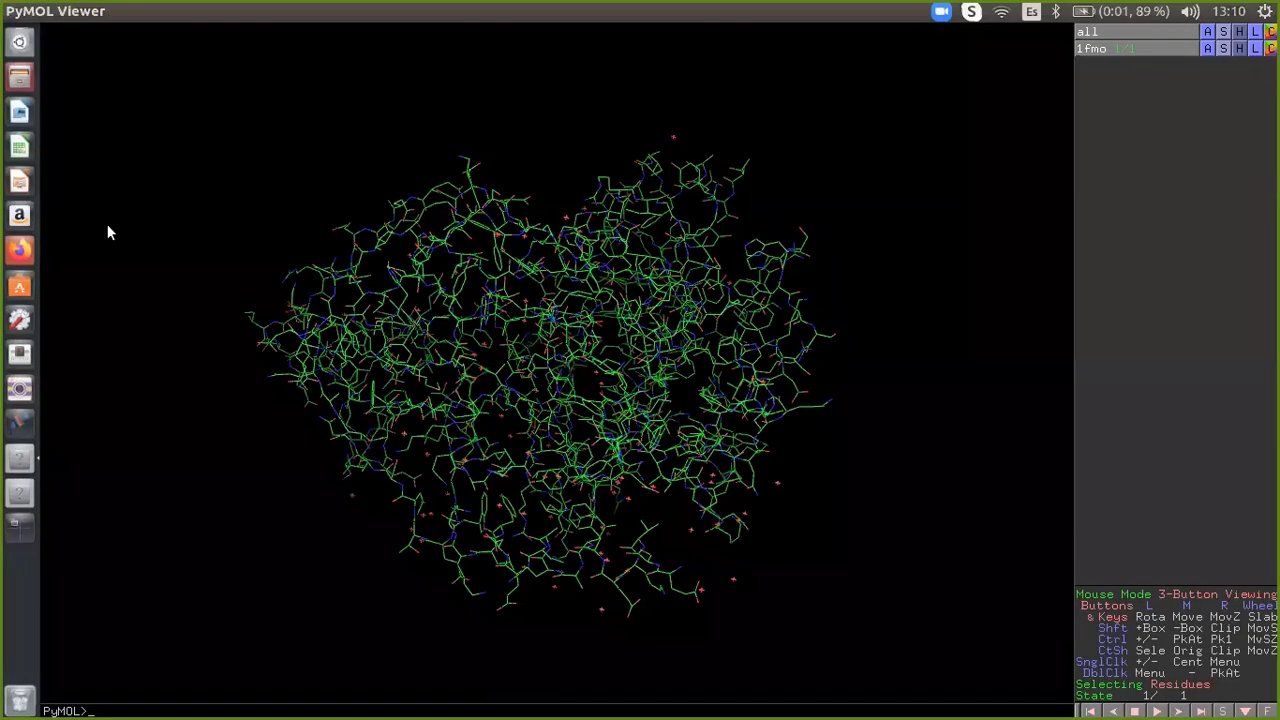
- Look through the actions available for the 1fmo object, including the state and remove waters options
{"action": "left_click", "coordinate": [1206, 49]}
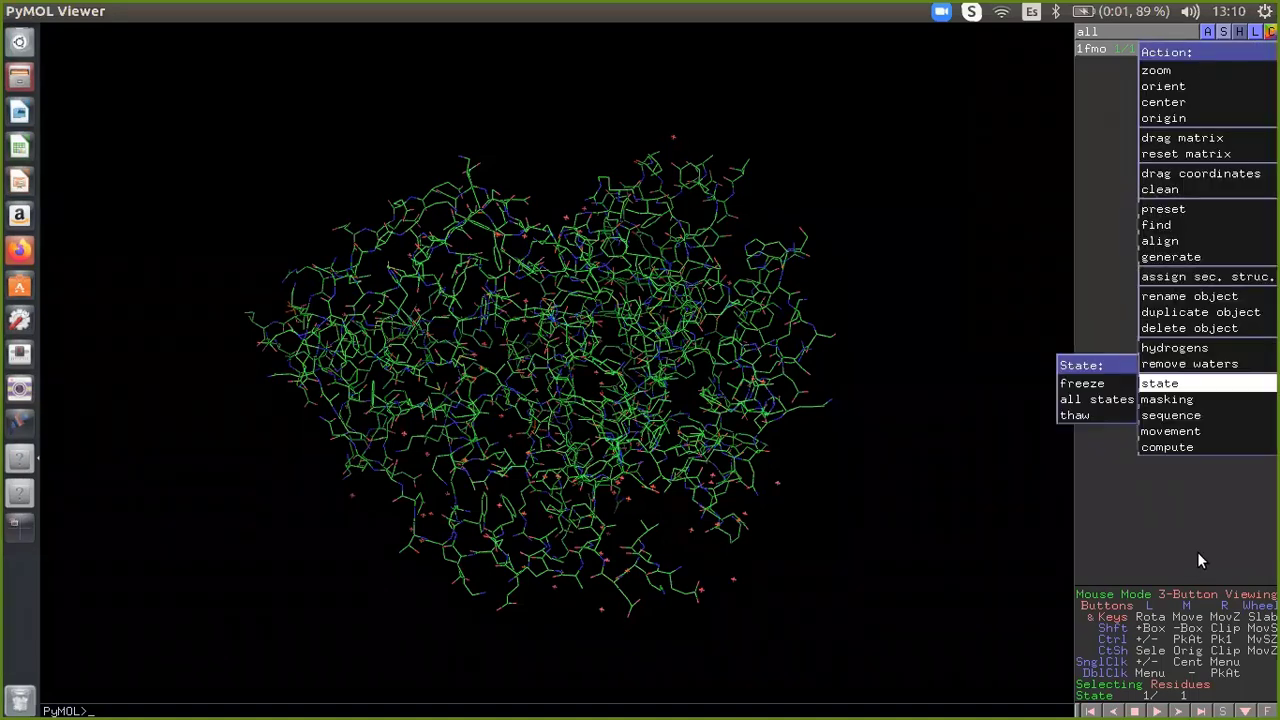
{"action": "left_click", "coordinate": [1148, 73]}
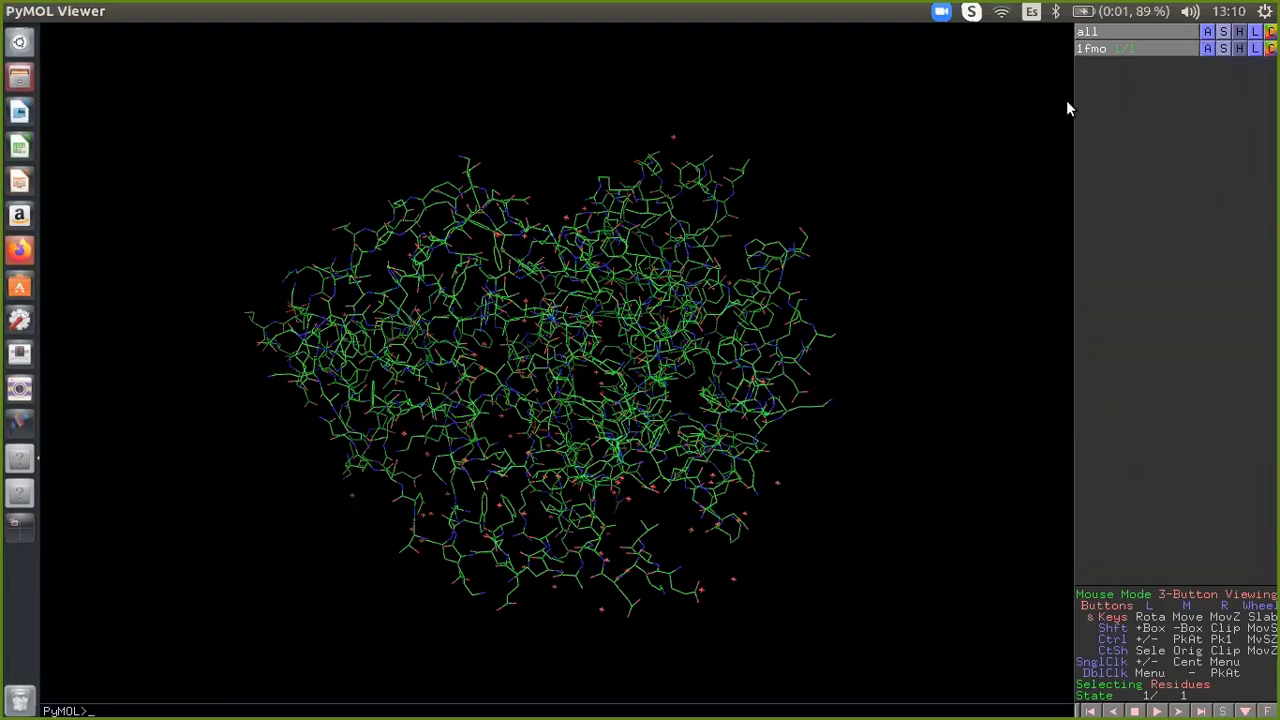
{"action": "left_click", "coordinate": [1206, 48]}
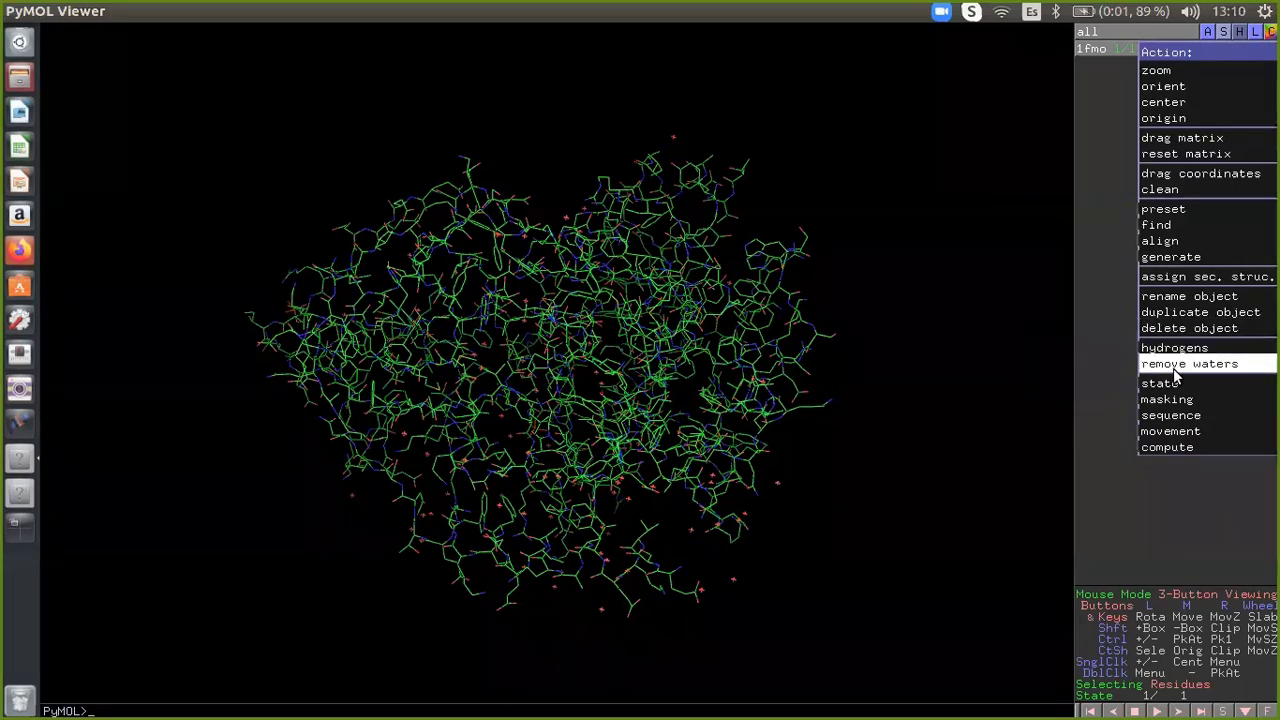
{"action": "mouse_move", "coordinate": [1172, 355]}
{"action": "left_click", "coordinate": [684, 281]}
- Examine the 1fmo structure and its surrounding water molecules up close and as a whole by rotating, moving and zooming
{"action": "left_click_drag", "start_coordinate": [834, 220], "coordinate": [716, 155]}
{"action": "right_click_drag", "start_coordinate": [716, 150], "coordinate": [708, 199]}
{"action": "middle_click_drag", "start_coordinate": [708, 199], "coordinate": [606, 482]}
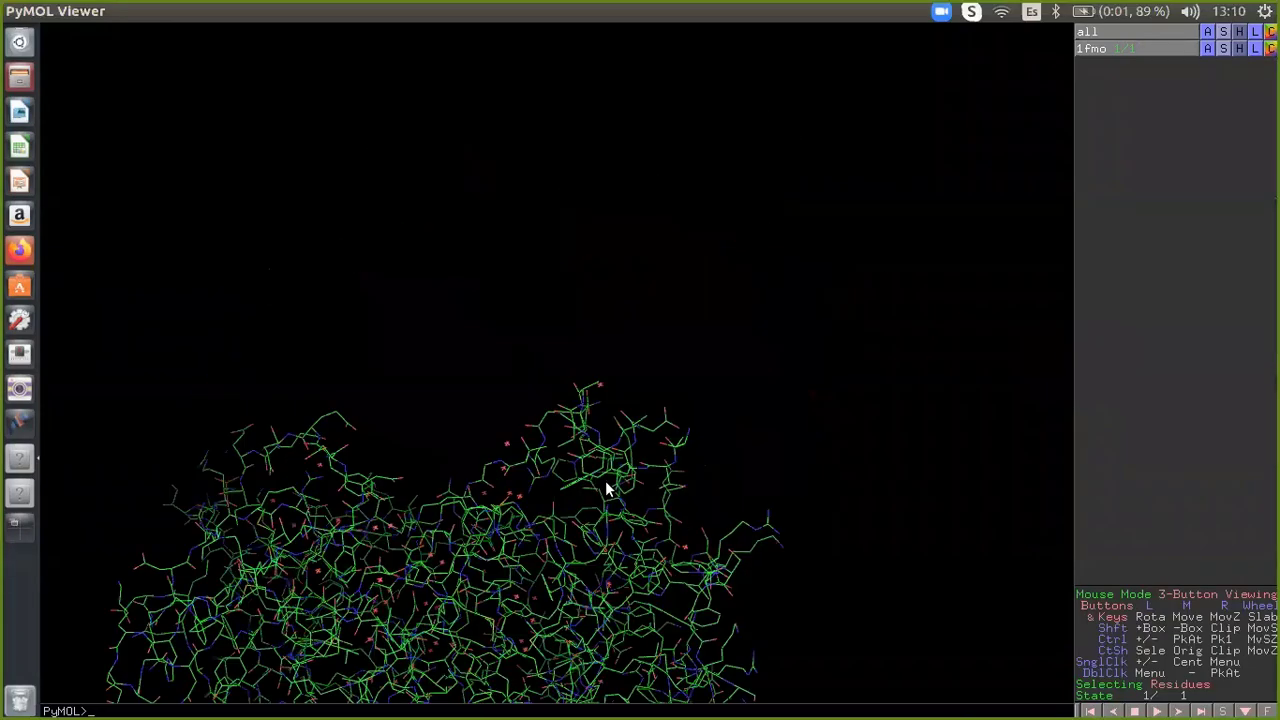
{"action": "right_click_drag", "start_coordinate": [655, 360], "coordinate": [664, 463]}
{"action": "left_click_drag", "start_coordinate": [557, 429], "coordinate": [606, 398]}
{"action": "right_click_drag", "start_coordinate": [640, 402], "coordinate": [678, 552]}
{"action": "left_click_drag", "start_coordinate": [680, 527], "coordinate": [661, 520]}
{"action": "right_click_drag", "start_coordinate": [665, 650], "coordinate": [661, 422]}
{"action": "middle_click_drag", "start_coordinate": [759, 125], "coordinate": [761, 113]}
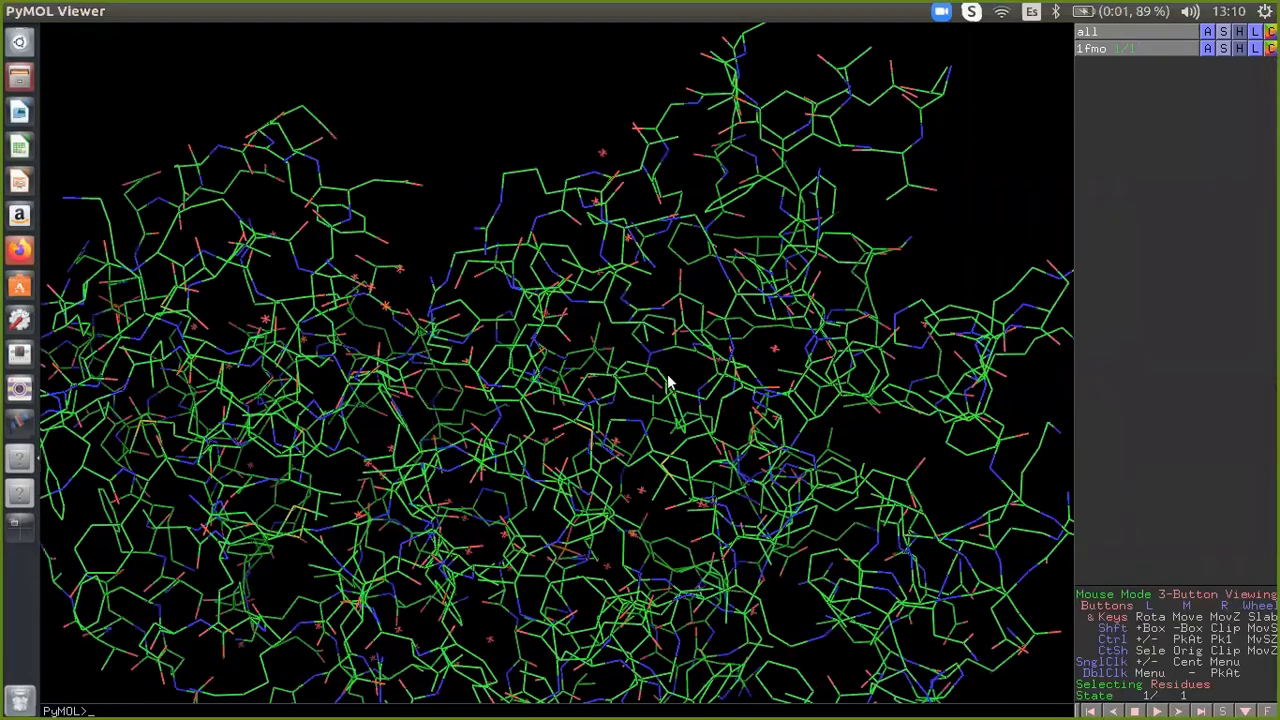
{"action": "right_click_drag", "start_coordinate": [667, 376], "coordinate": [671, 214]}
{"action": "middle_click_drag", "start_coordinate": [597, 329], "coordinate": [632, 253]}
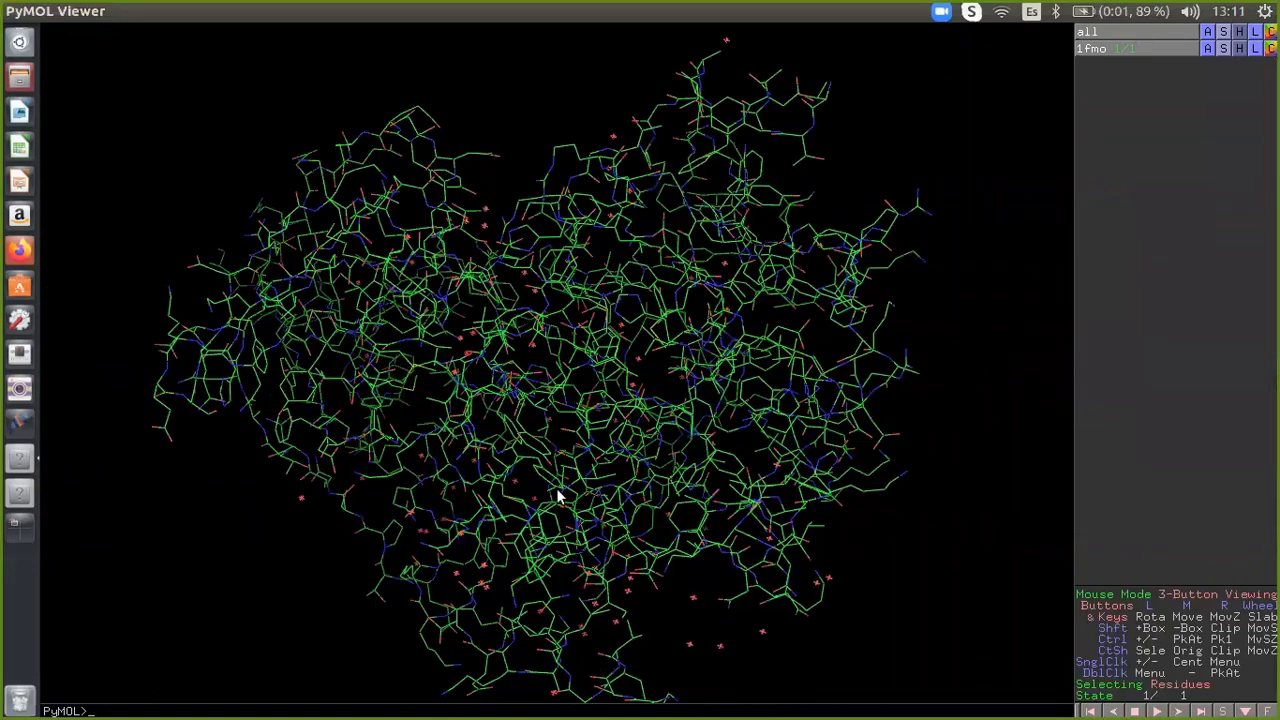
{"action": "right_click_drag", "start_coordinate": [557, 494], "coordinate": [558, 400]}
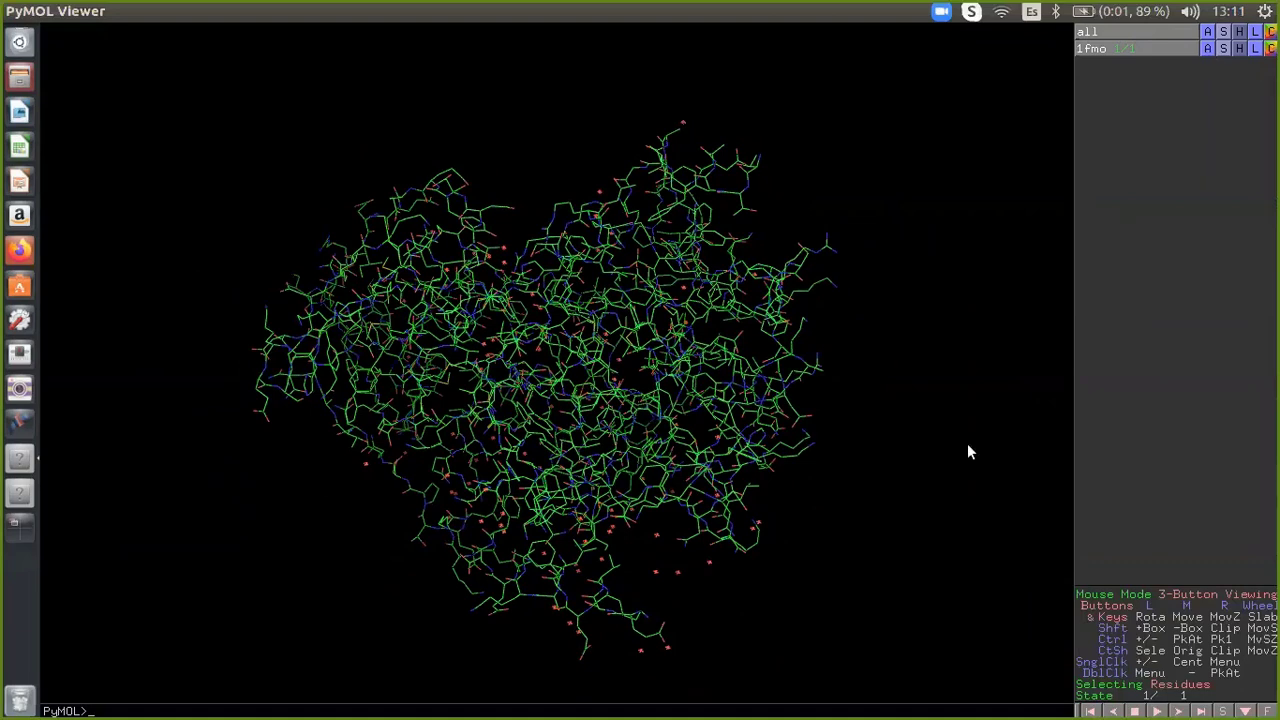
- Remove the water molecules (hoh) from the structure with a remove command
{"action": "type", "text": "remove ren"}
{"action": "type", "text": "hoh"}
{"action": "key", "text": "Return"}
- Look through the show-as representations offered for 1fmo and inspect the line model from slightly different angles
{"action": "left_click", "coordinate": [1222, 47]}
{"action": "mouse_move", "coordinate": [1210, 70]}
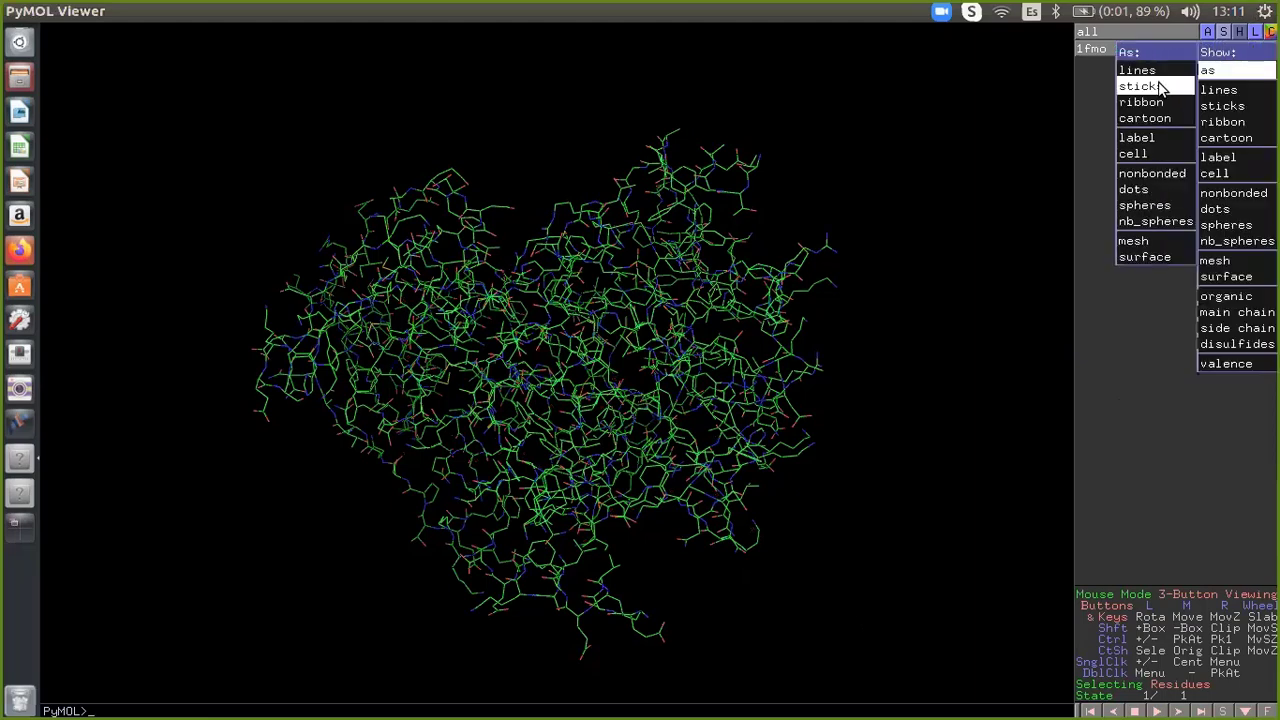
{"action": "left_click", "coordinate": [1084, 120]}
{"action": "left_click_drag", "start_coordinate": [637, 226], "coordinate": [406, 260]}
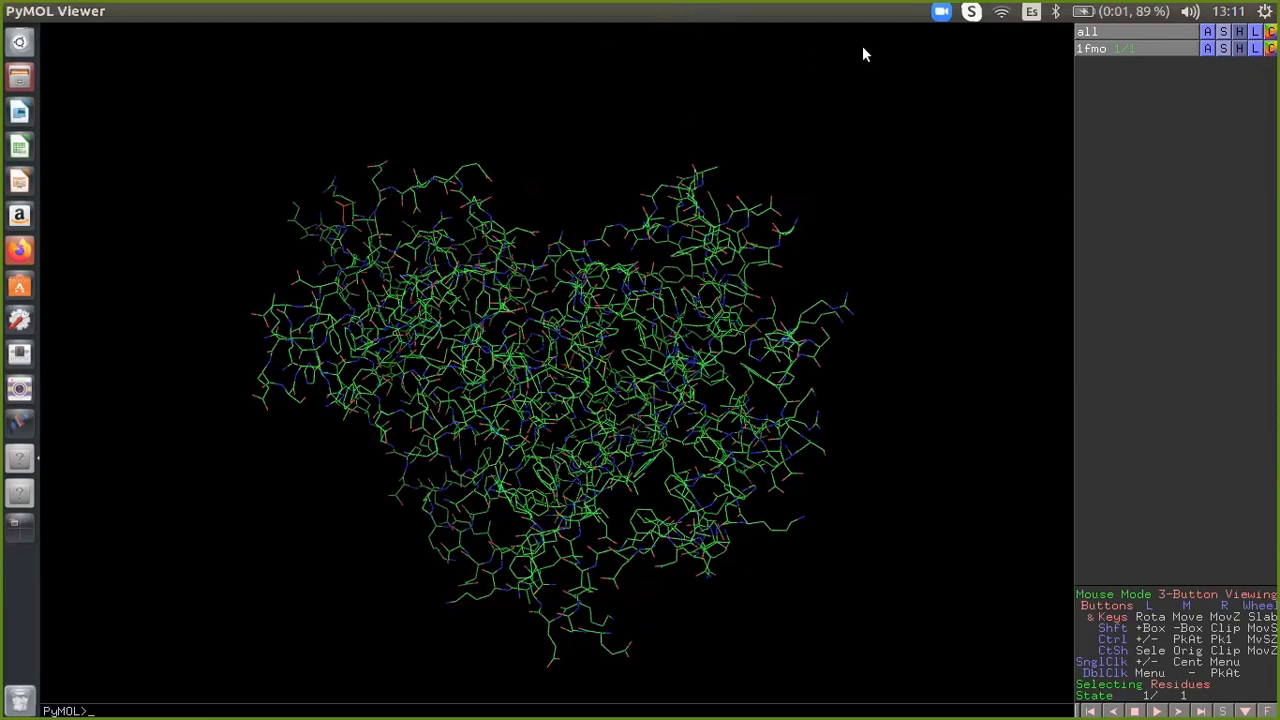
{"action": "mouse_move", "coordinate": [560, 363]}
{"action": "left_mouse_down"}
{"action": "mouse_move", "coordinate": [558, 375]}
{"action": "mouse_move", "coordinate": [568, 356]}
{"action": "mouse_move", "coordinate": [564, 367]}
{"action": "left_mouse_up"}
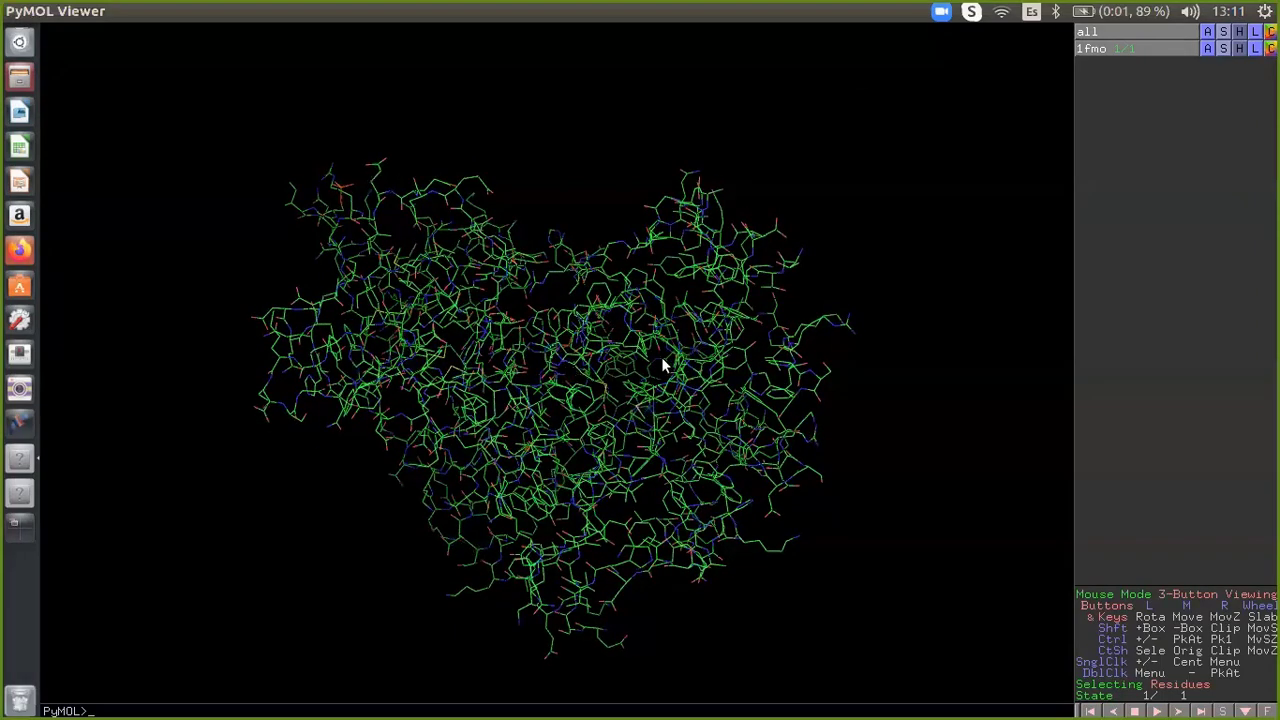
- Show the 1fmo structure as sticks and inspect the model from several angles
{"action": "left_click", "coordinate": [1224, 48]}
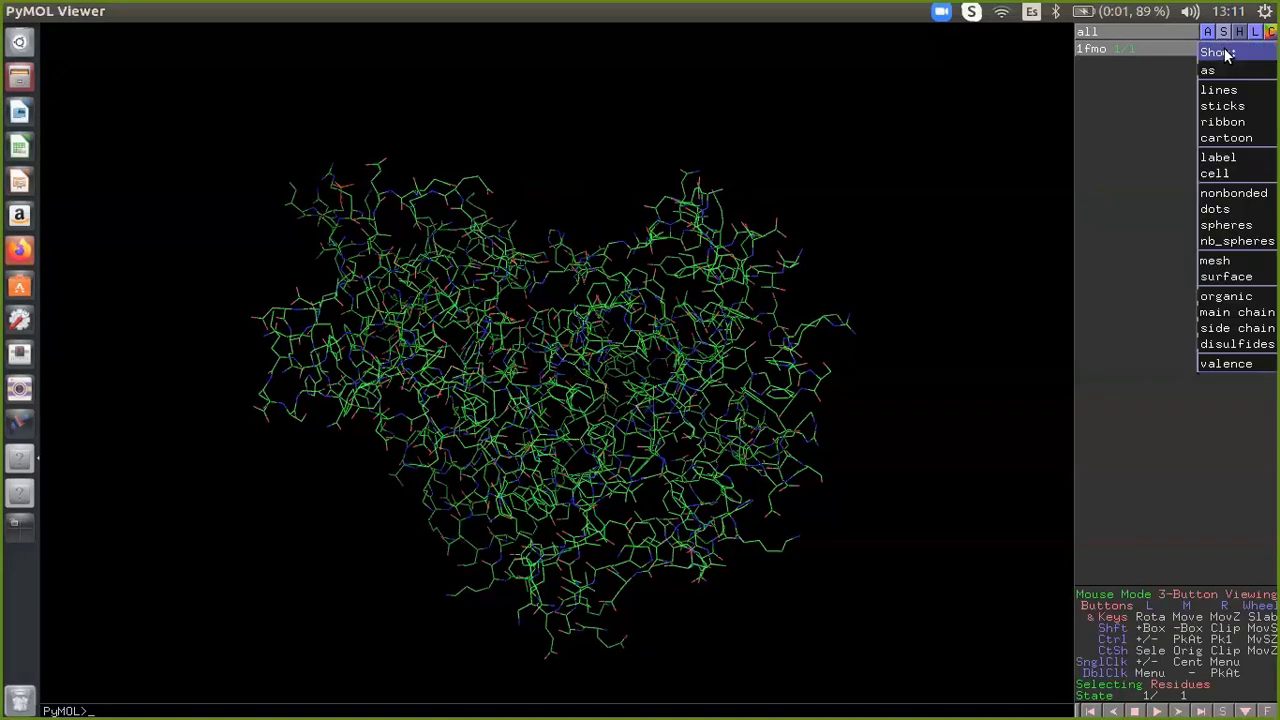
{"action": "left_click", "coordinate": [1224, 107]}
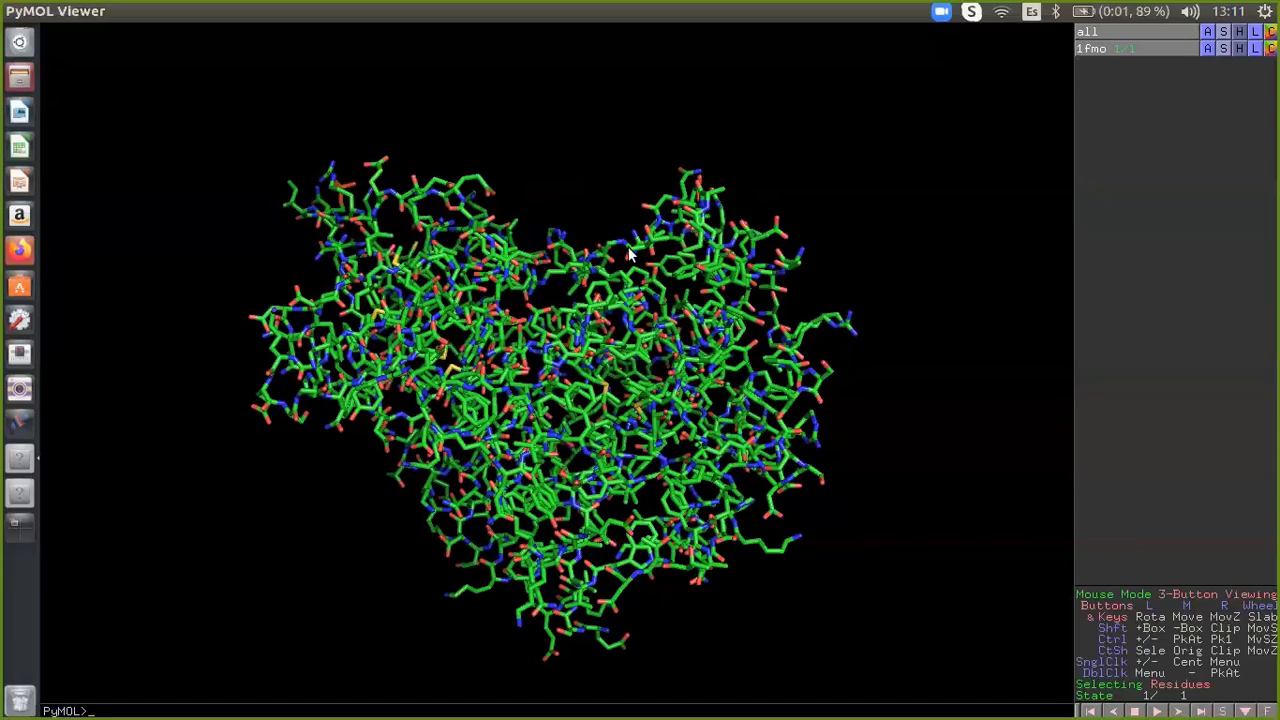
{"action": "left_click_drag", "start_coordinate": [630, 255], "coordinate": [605, 313]}
{"action": "left_click_drag", "start_coordinate": [590, 362], "coordinate": [462, 441]}
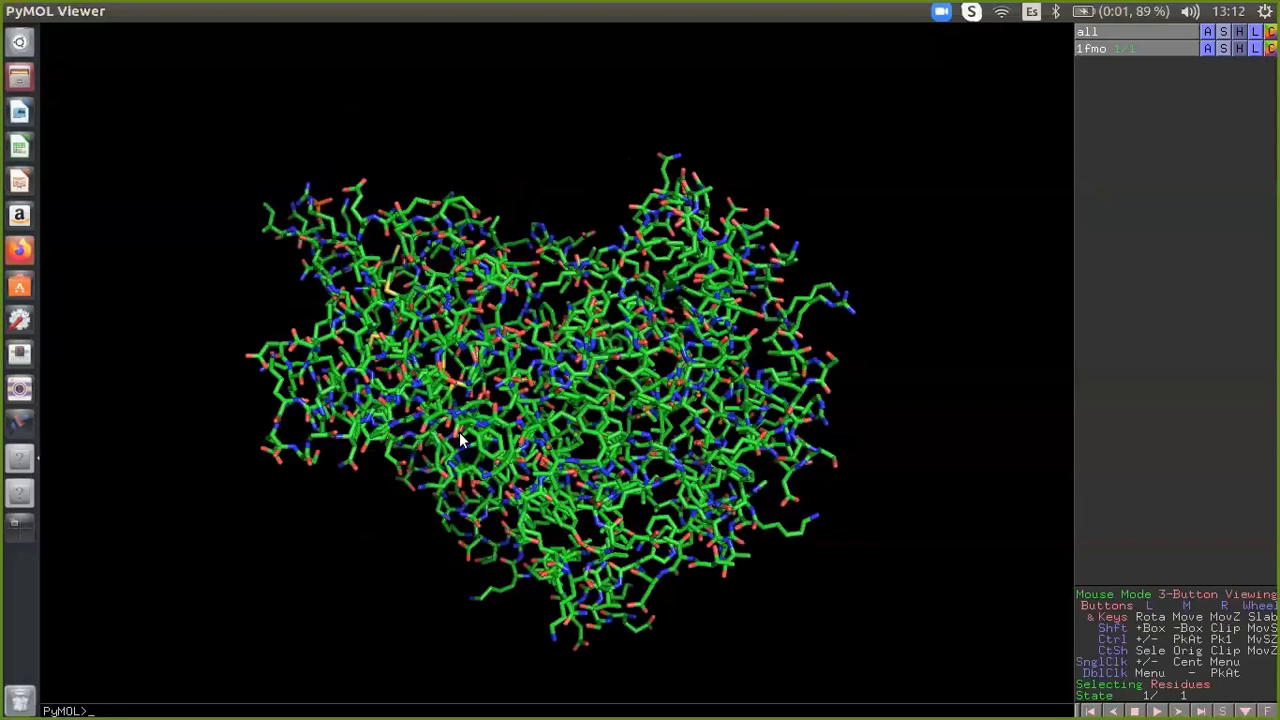
{"action": "left_click_drag", "start_coordinate": [620, 410], "coordinate": [630, 377]}
{"action": "mouse_move", "coordinate": [628, 372]}
{"action": "left_mouse_down"}
{"action": "mouse_move", "coordinate": [449, 386]}
{"action": "mouse_move", "coordinate": [612, 382]}
{"action": "mouse_move", "coordinate": [560, 376]}
{"action": "mouse_move", "coordinate": [611, 371]}
{"action": "mouse_move", "coordinate": [615, 403]}
{"action": "mouse_move", "coordinate": [635, 366]}
{"action": "mouse_move", "coordinate": [590, 364]}
{"action": "mouse_move", "coordinate": [620, 359]}
{"action": "mouse_move", "coordinate": [630, 307]}
{"action": "mouse_move", "coordinate": [612, 400]}
{"action": "mouse_move", "coordinate": [549, 411]}
{"action": "mouse_move", "coordinate": [622, 396]}
{"action": "left_mouse_up"}
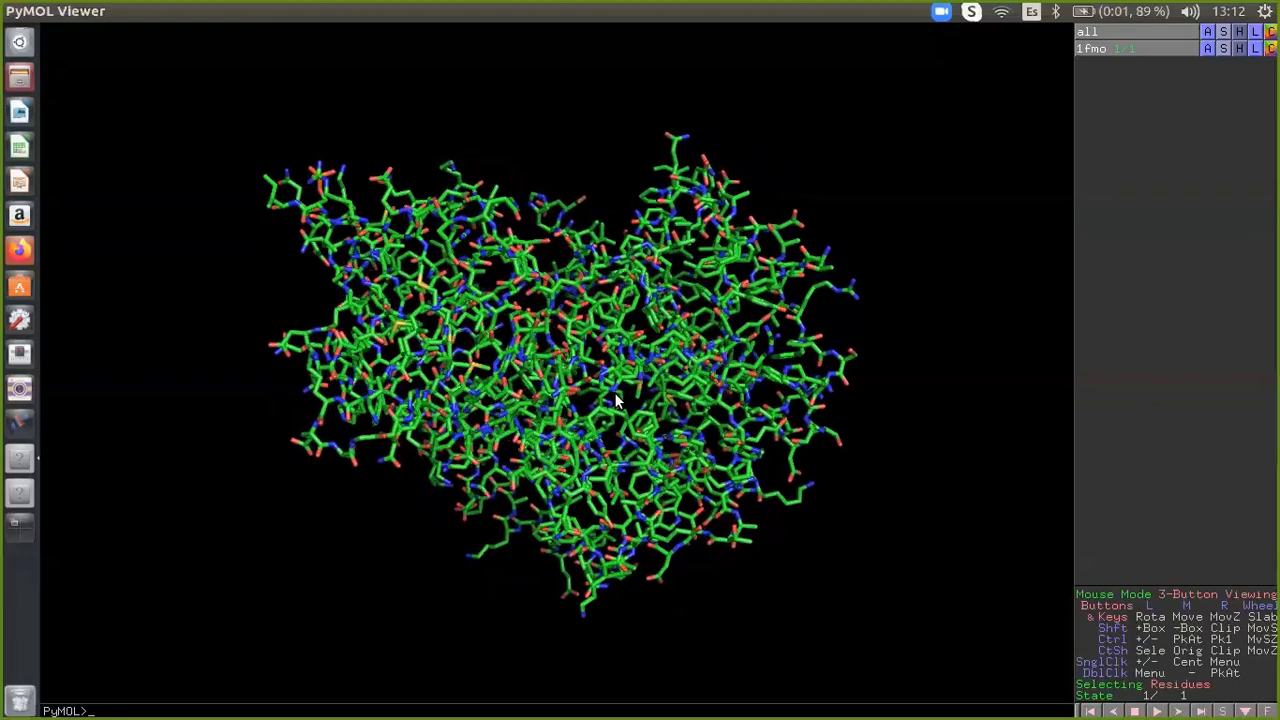
{"action": "right_click_drag", "start_coordinate": [921, 312], "coordinate": [917, 338]}
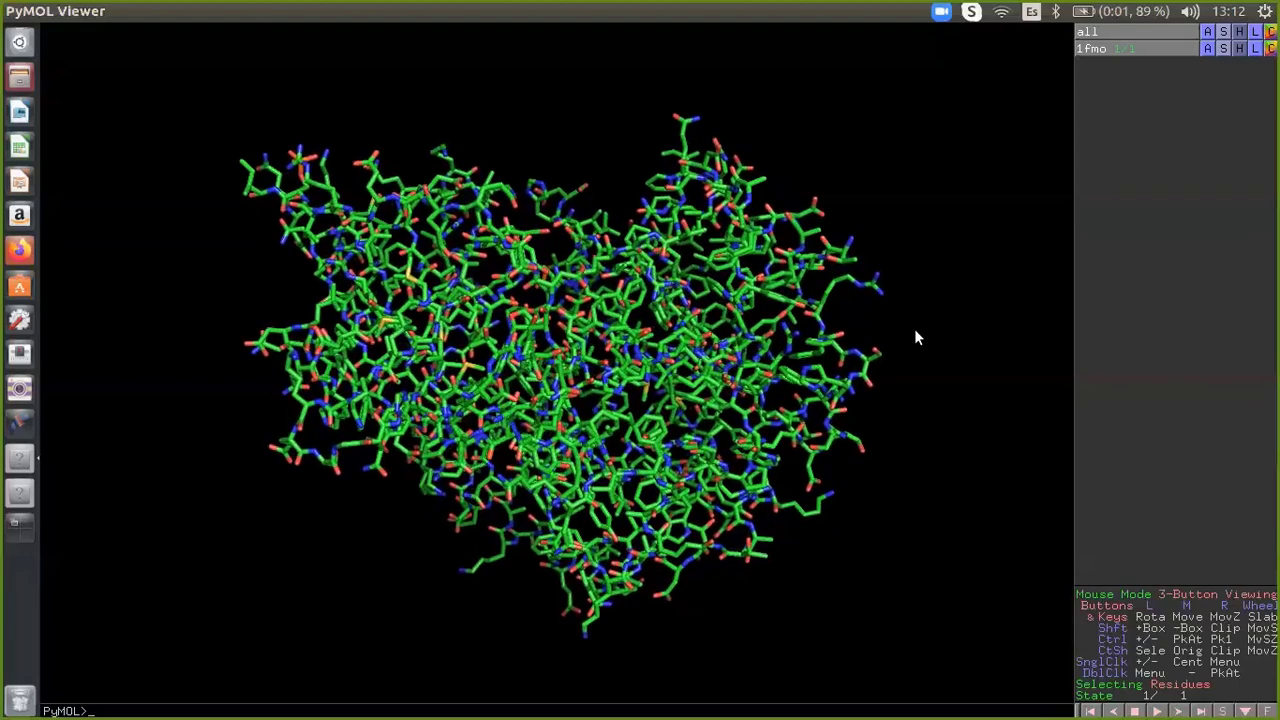
- Add the cartoon representation to the 1fmo structure
{"action": "left_click", "coordinate": [1224, 49]}
{"action": "left_click", "coordinate": [1224, 49]}
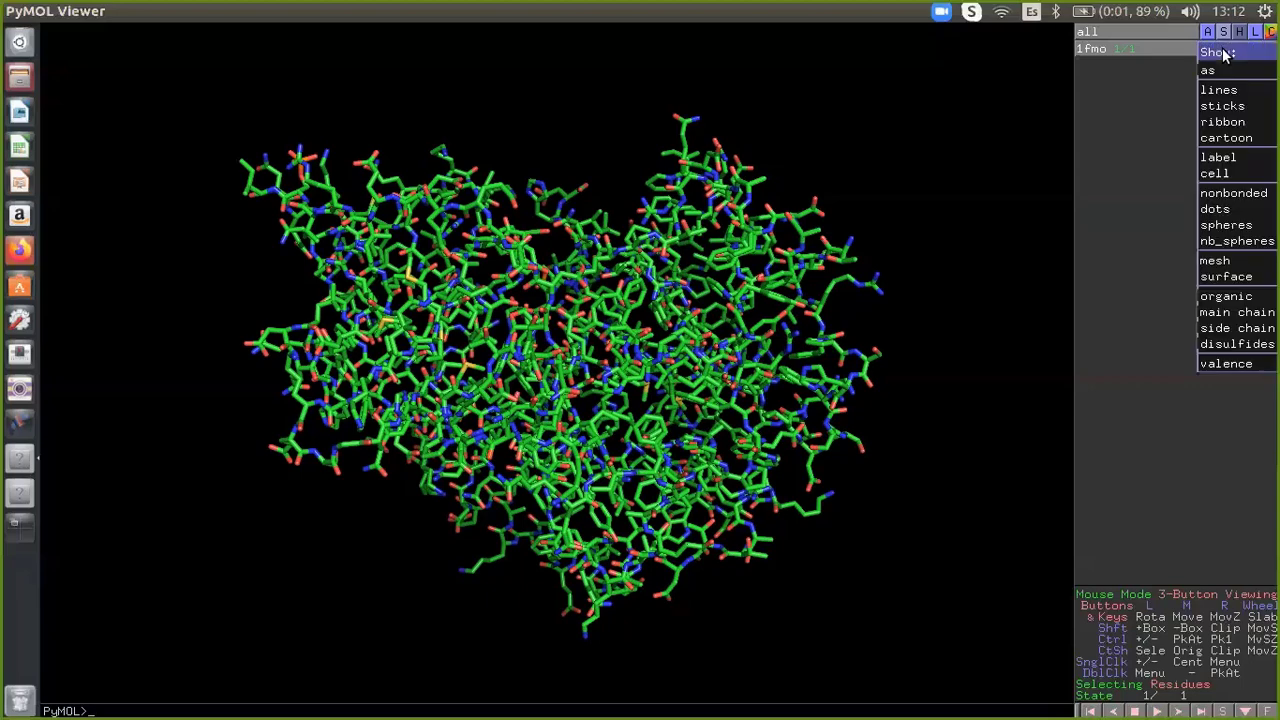
{"action": "left_click", "coordinate": [1220, 139]}
{"action": "left_click_drag", "start_coordinate": [706, 268], "coordinate": [697, 283]}
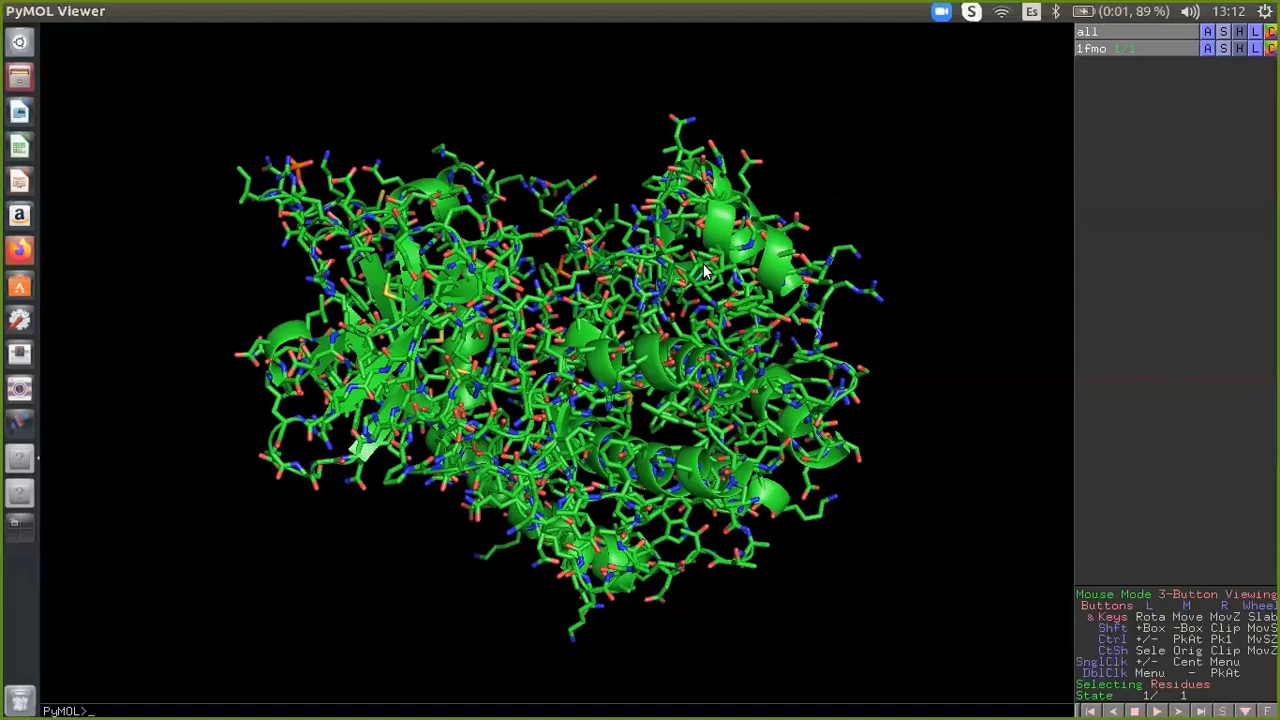
- Hide the sticks and lines of 1fmo so that only its cartoon is displayed, and inspect the fold
{"action": "left_click", "coordinate": [1240, 50]}
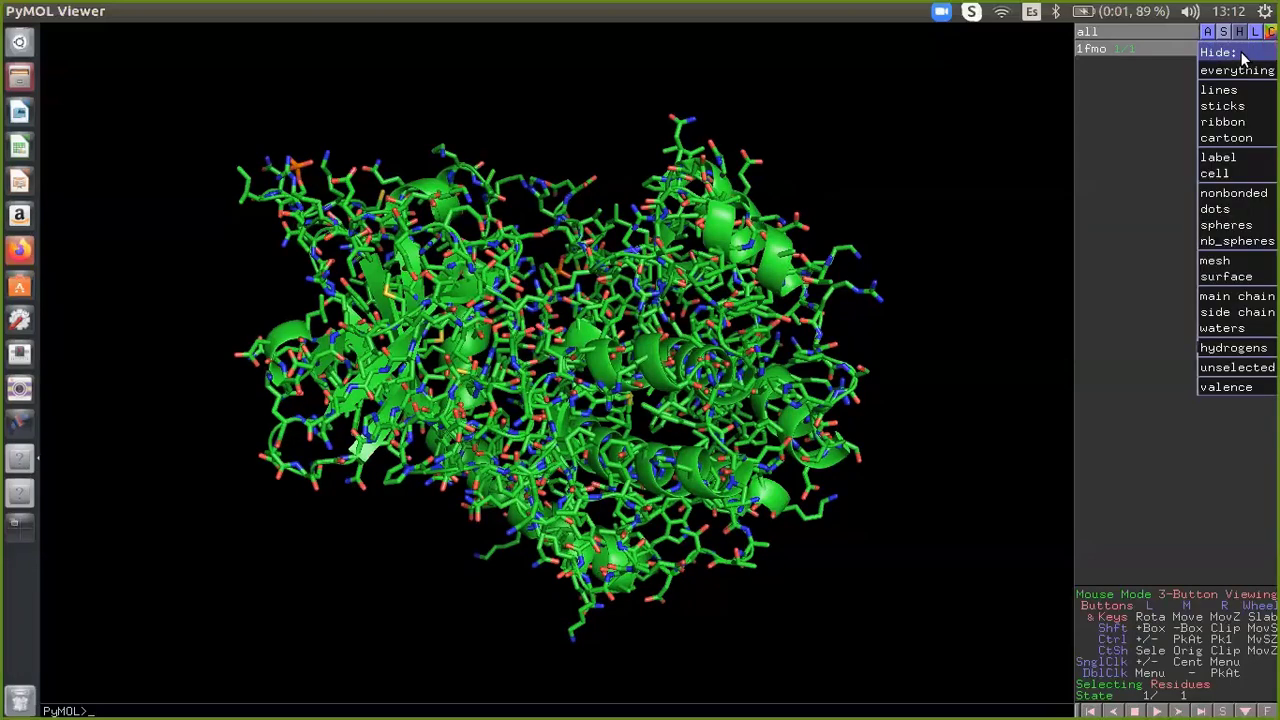
{"action": "left_click", "coordinate": [1233, 105]}
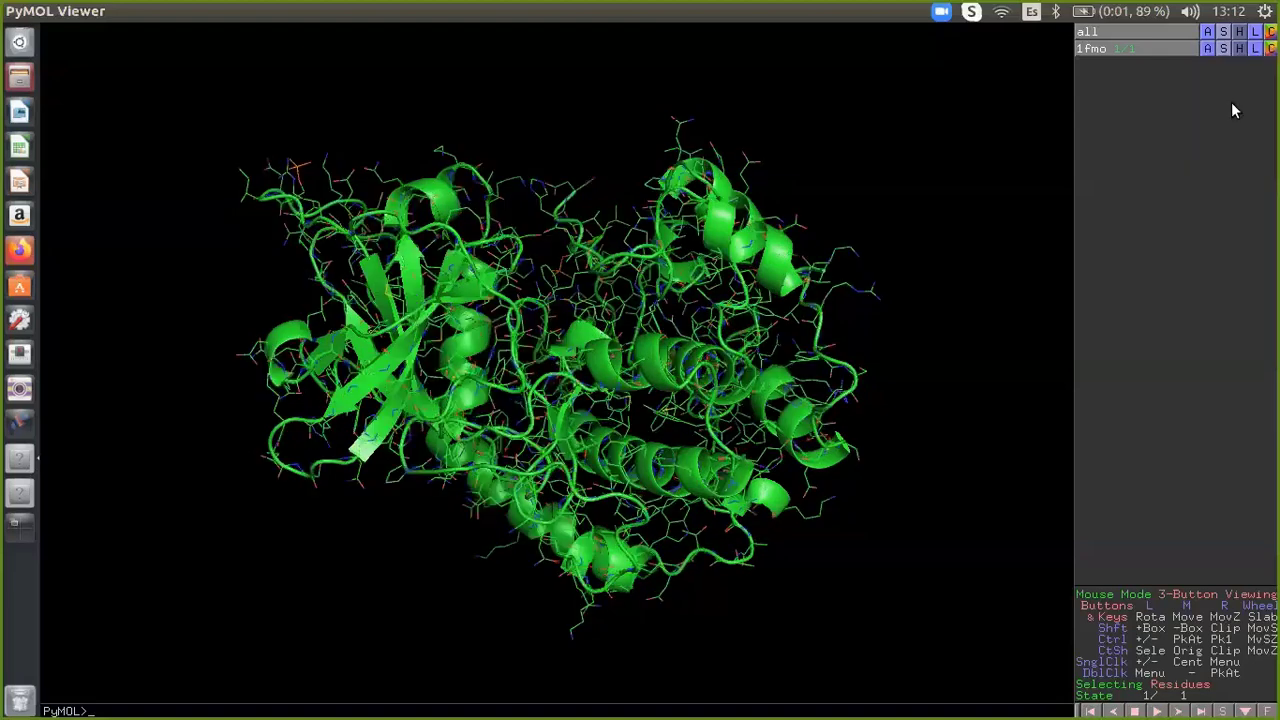
{"action": "left_click", "coordinate": [1240, 52]}
{"action": "left_click", "coordinate": [1237, 91]}
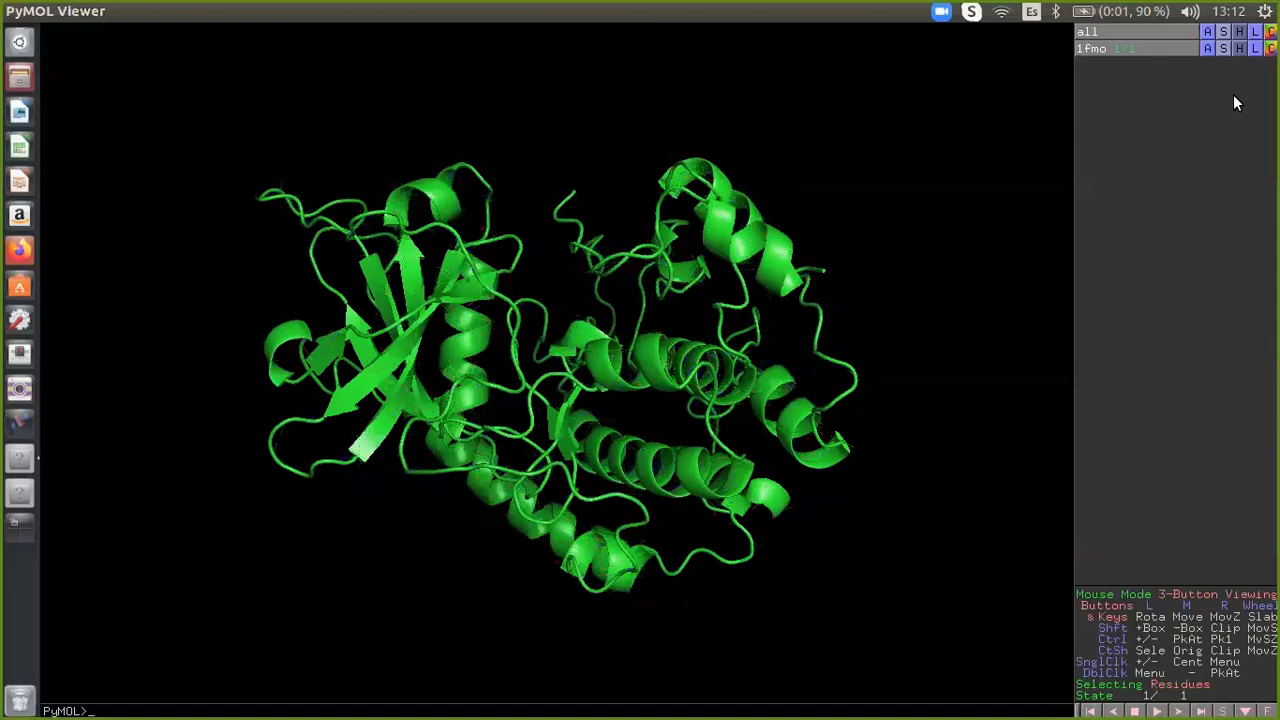
{"action": "left_click_drag", "start_coordinate": [700, 403], "coordinate": [645, 380]}
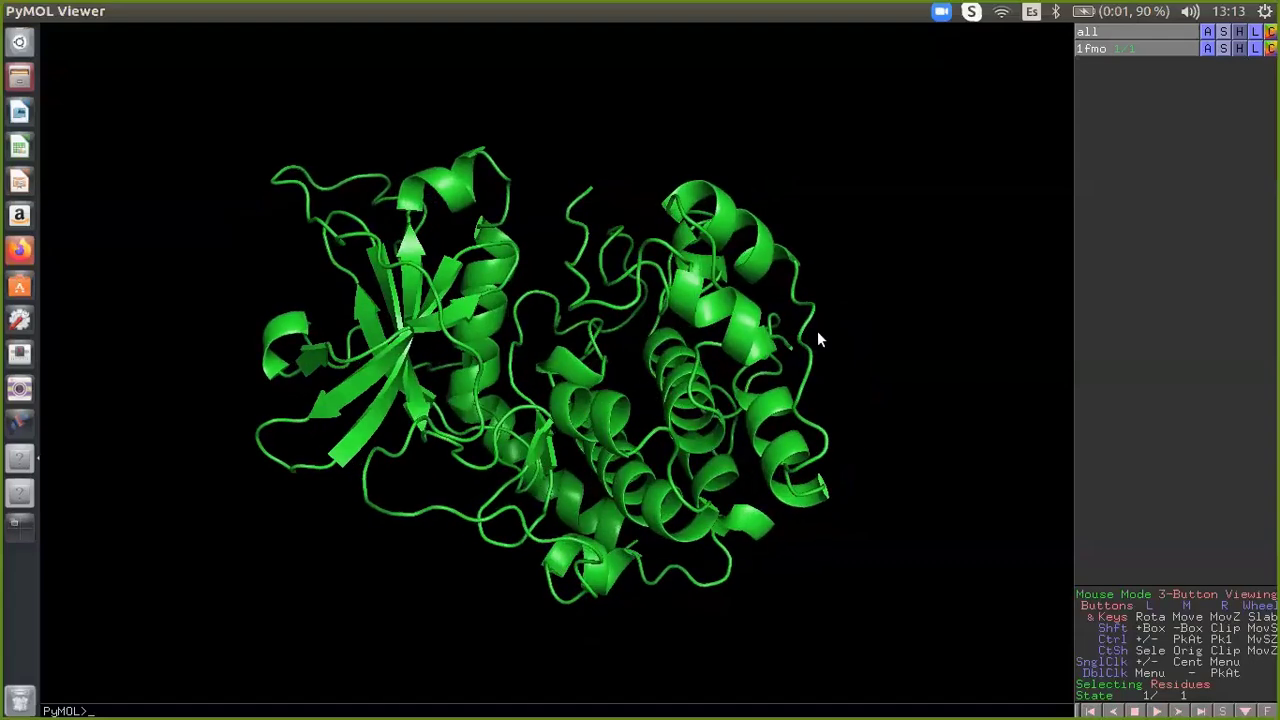
{"action": "left_click_drag", "start_coordinate": [817, 331], "coordinate": [845, 308]}
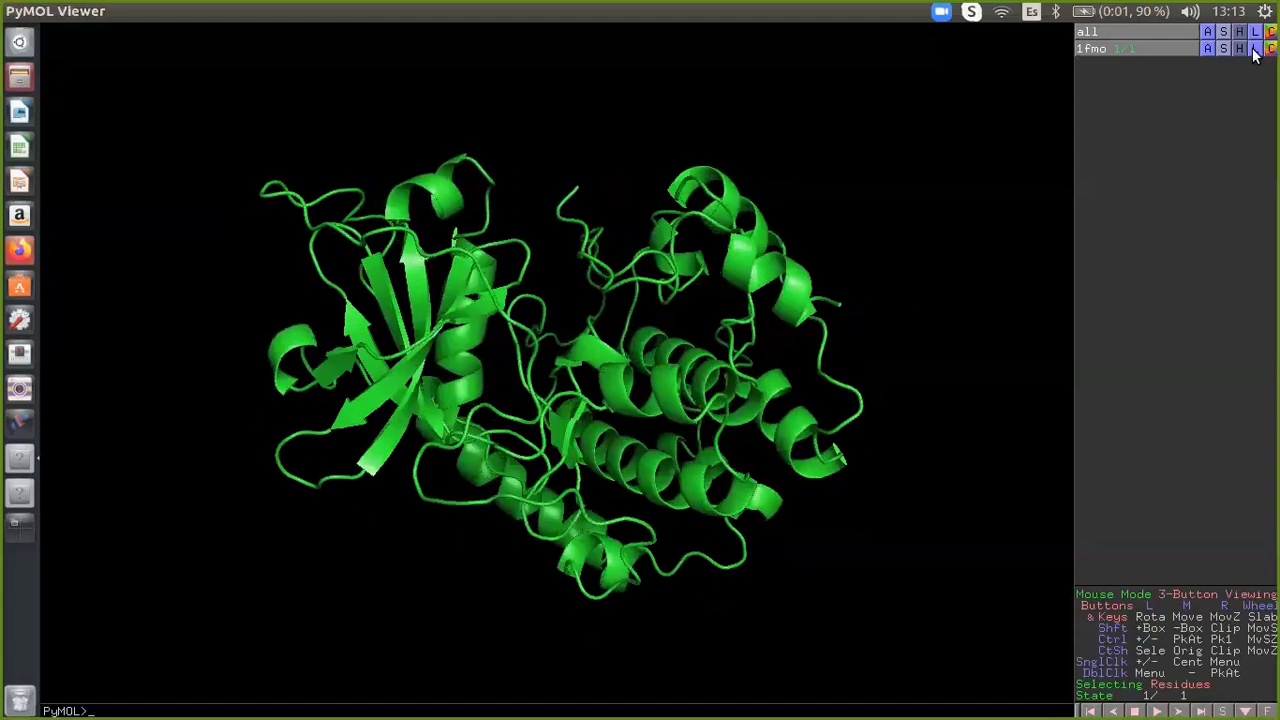
- Label the residues of the 1fmo structure and inspect the labels on the cartoon
{"action": "left_click", "coordinate": [1254, 49]}
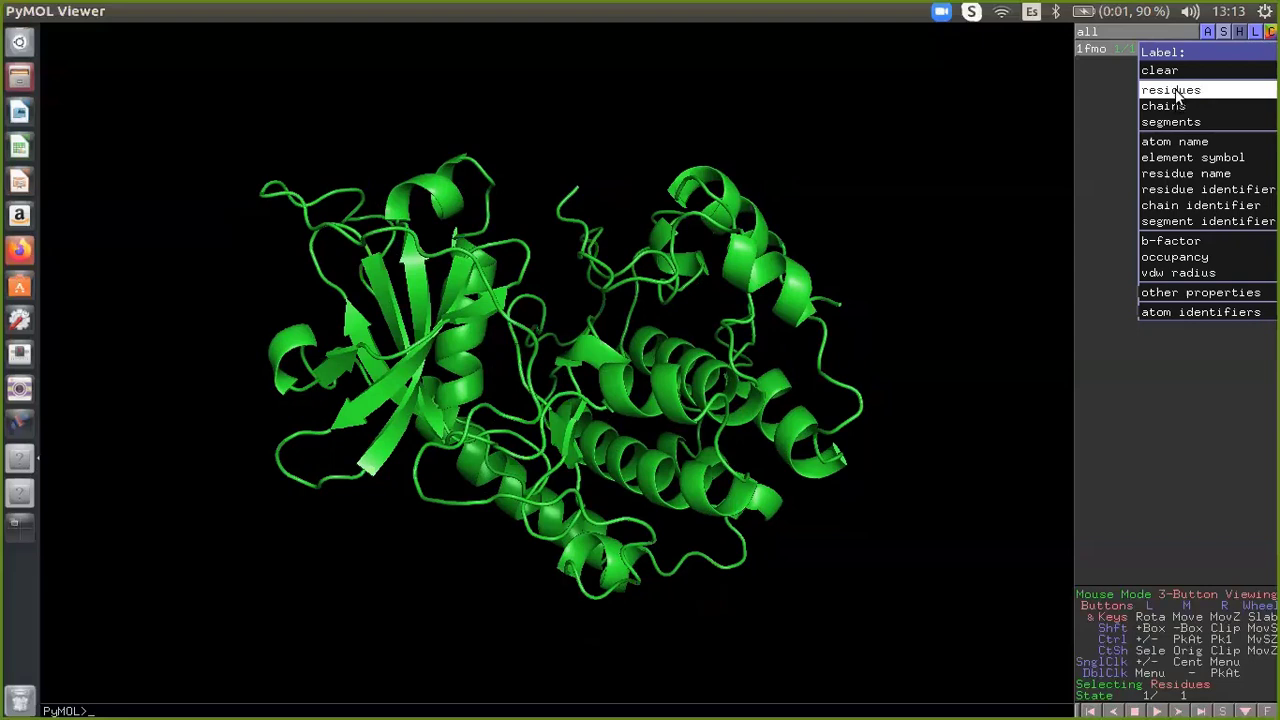
{"action": "left_click", "coordinate": [1175, 89]}
{"action": "left_click_drag", "start_coordinate": [560, 380], "coordinate": [527, 353]}
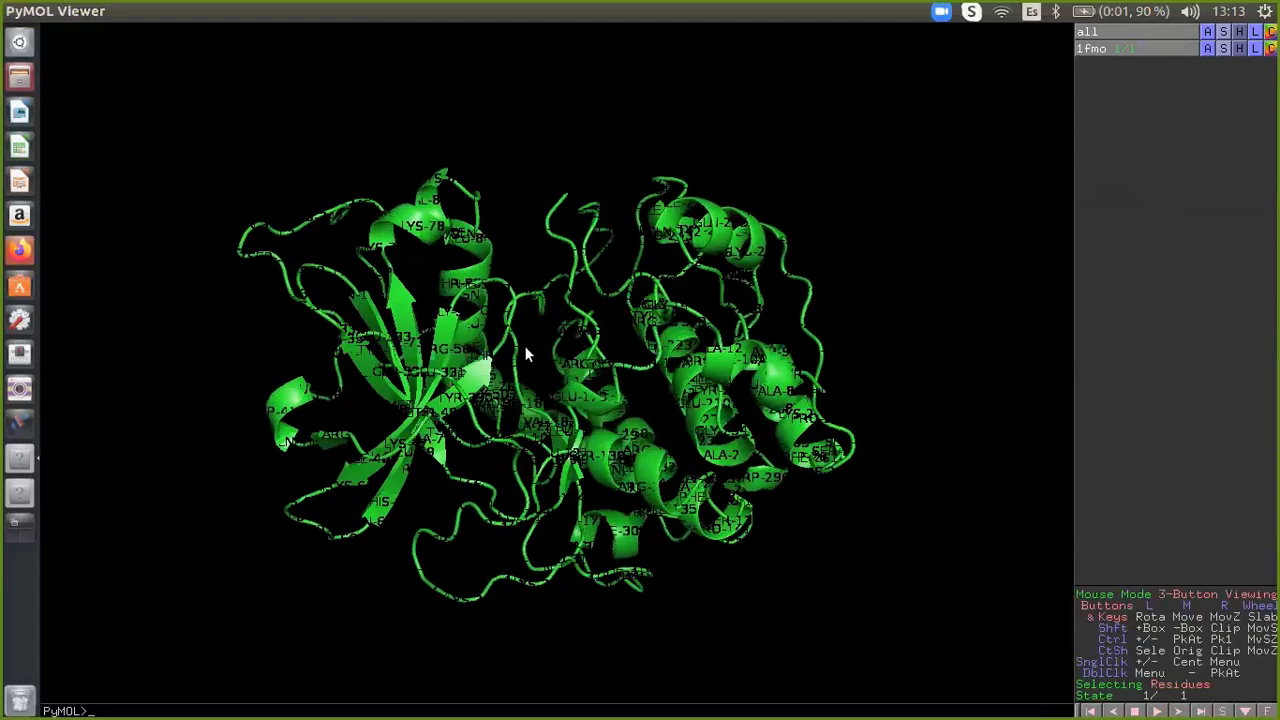
{"action": "mouse_move", "coordinate": [565, 279]}
{"action": "left_mouse_down"}
{"action": "mouse_move", "coordinate": [566, 314]}
{"action": "mouse_move", "coordinate": [569, 289]}
{"action": "left_mouse_up"}
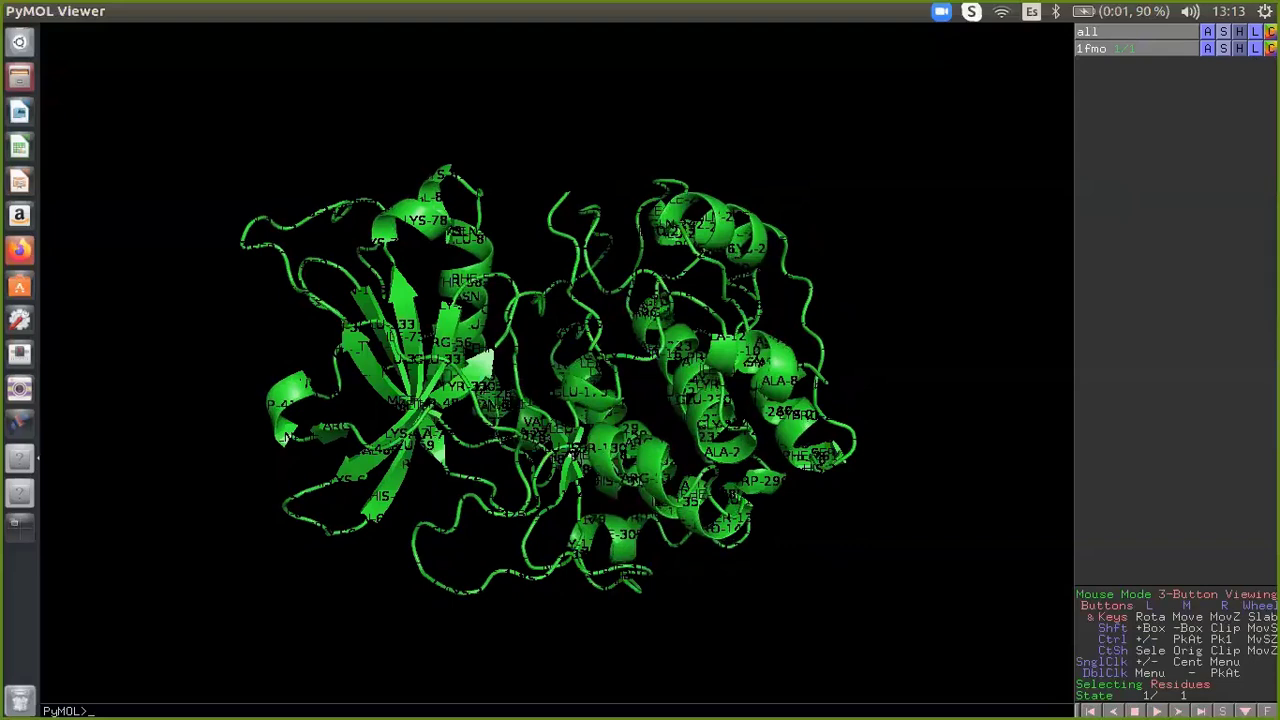
- Look through the color options for 1fmo, including the auto, reds and magentas palettes
{"action": "left_click", "coordinate": [1270, 48]}
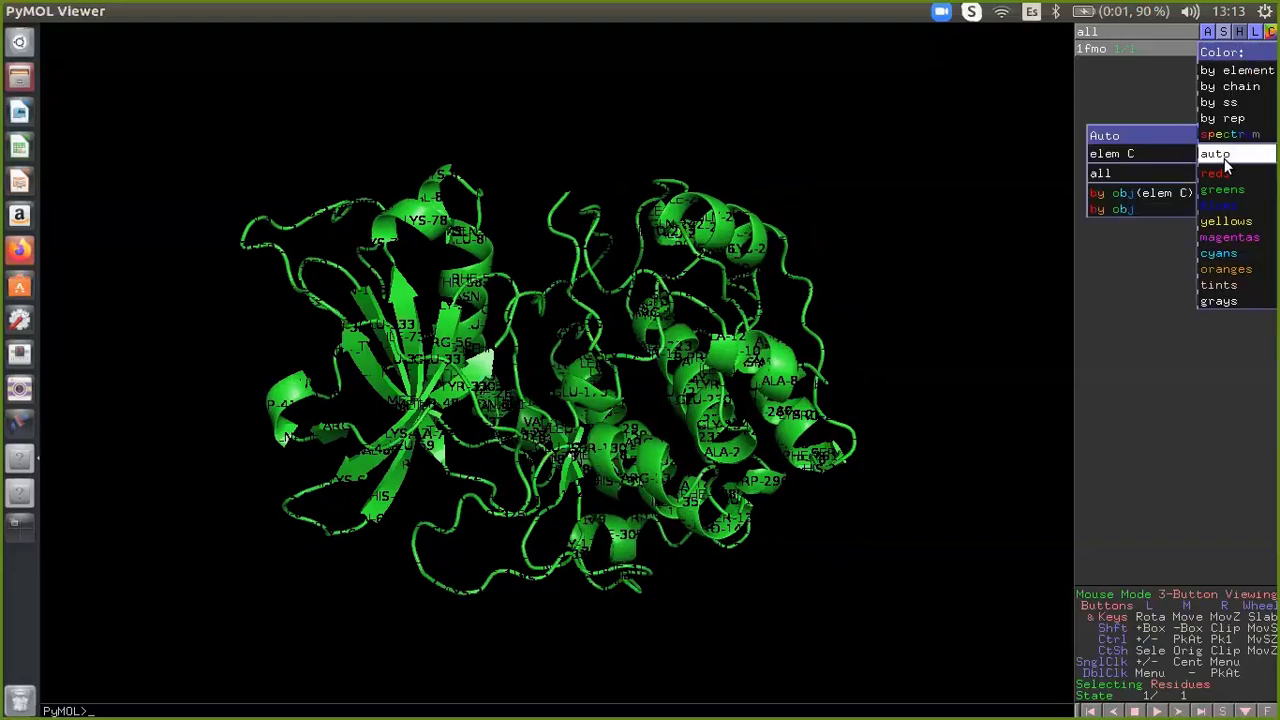
{"action": "mouse_move", "coordinate": [1218, 173]}
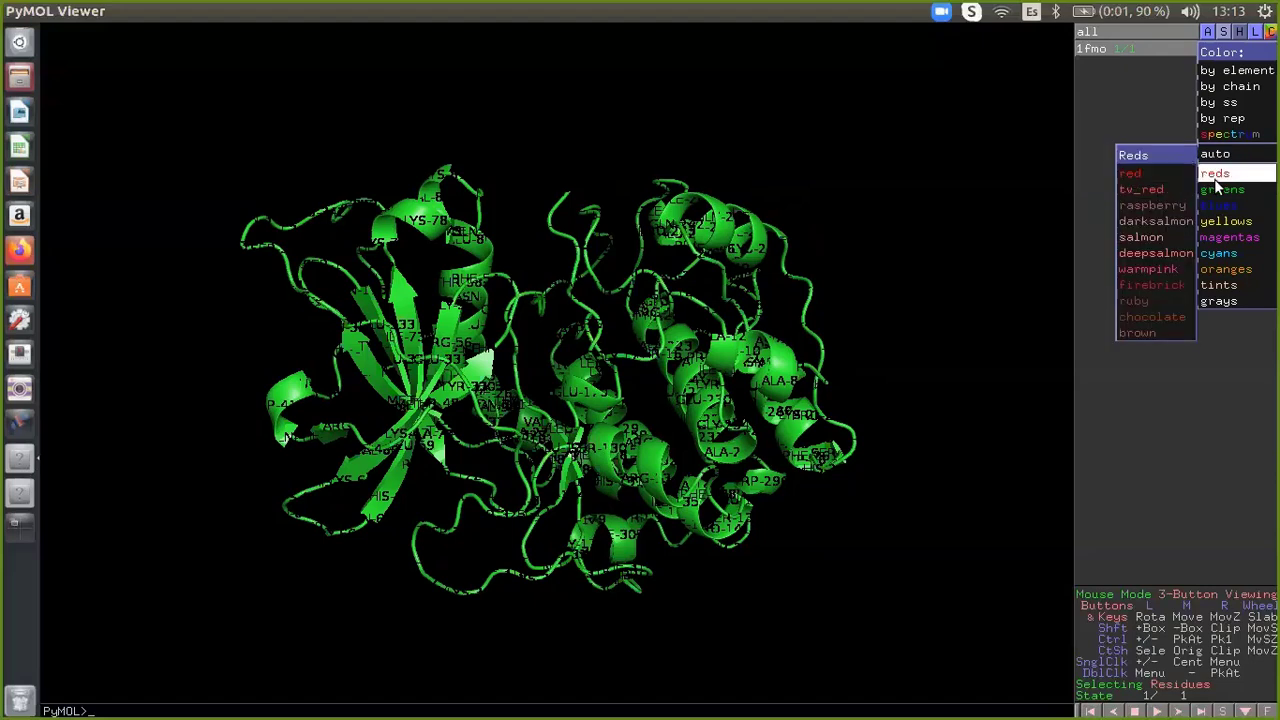
{"action": "mouse_move", "coordinate": [1210, 210]}
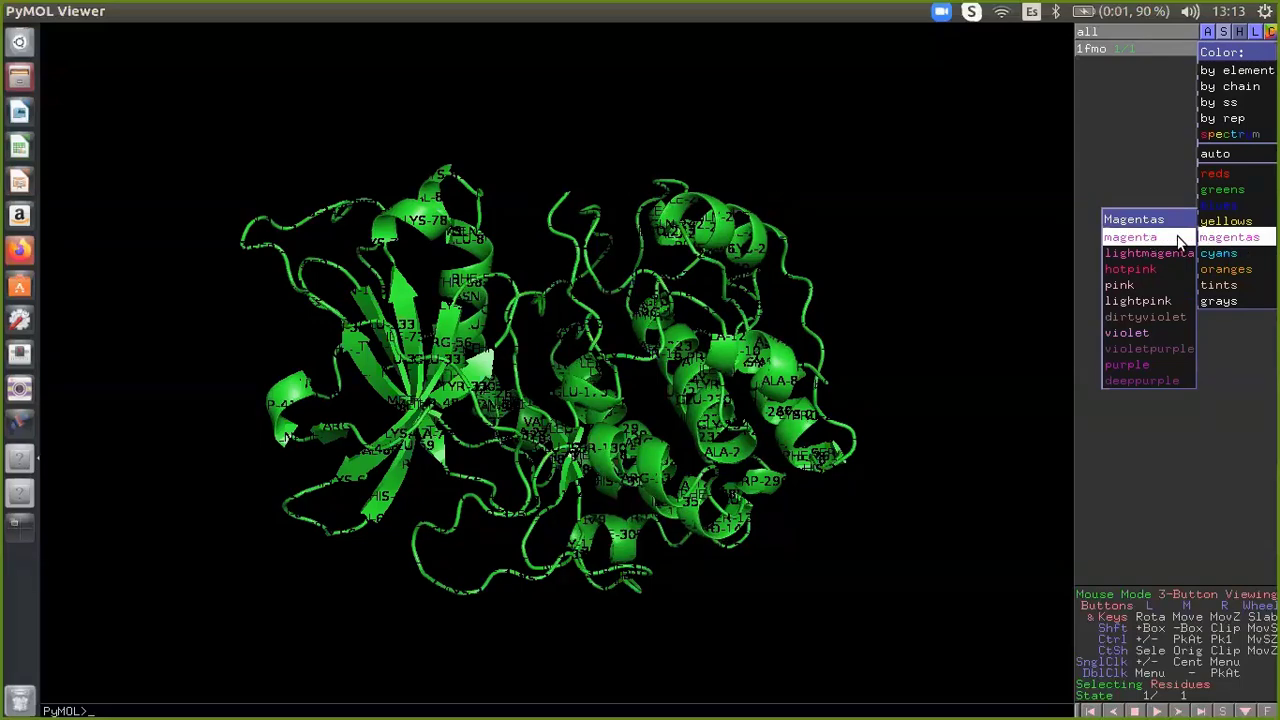
{"action": "left_click_drag", "start_coordinate": [606, 350], "coordinate": [517, 314]}
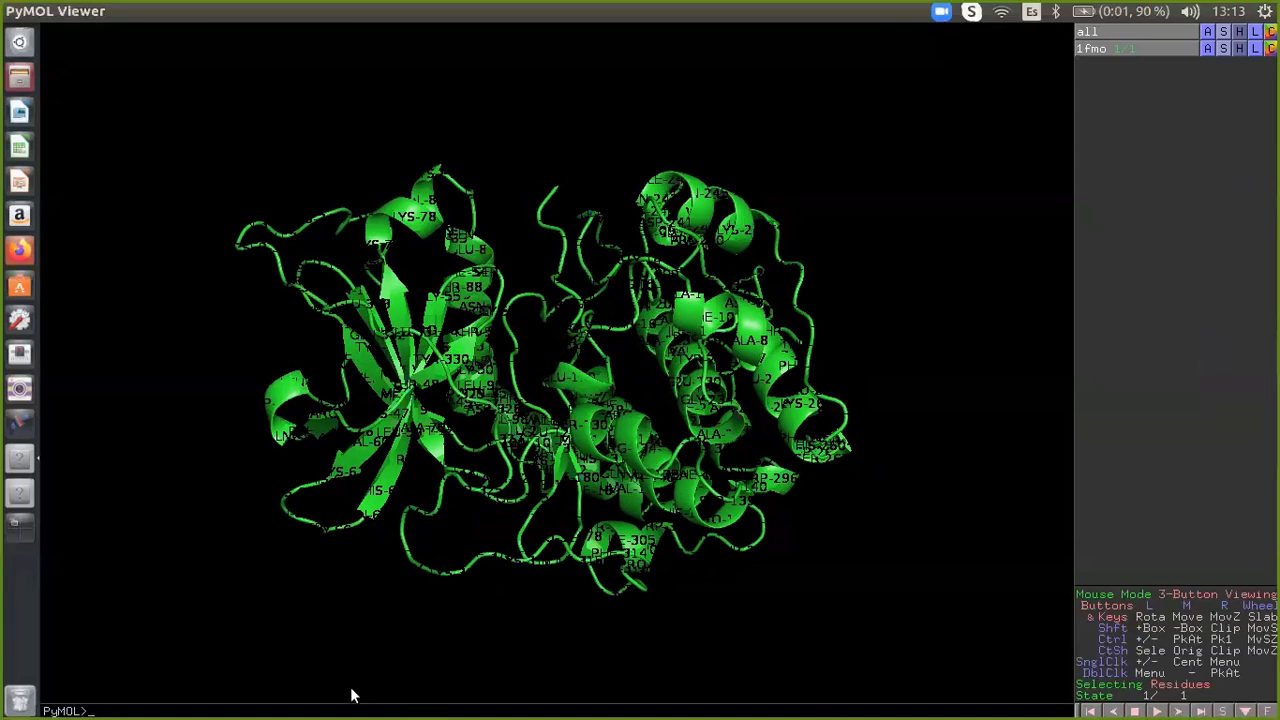
{"action": "mouse_move", "coordinate": [694, 428]}
{"action": "left_mouse_down"}
{"action": "mouse_move", "coordinate": [600, 428]}
{"action": "mouse_move", "coordinate": [690, 428]}
{"action": "left_mouse_up"}
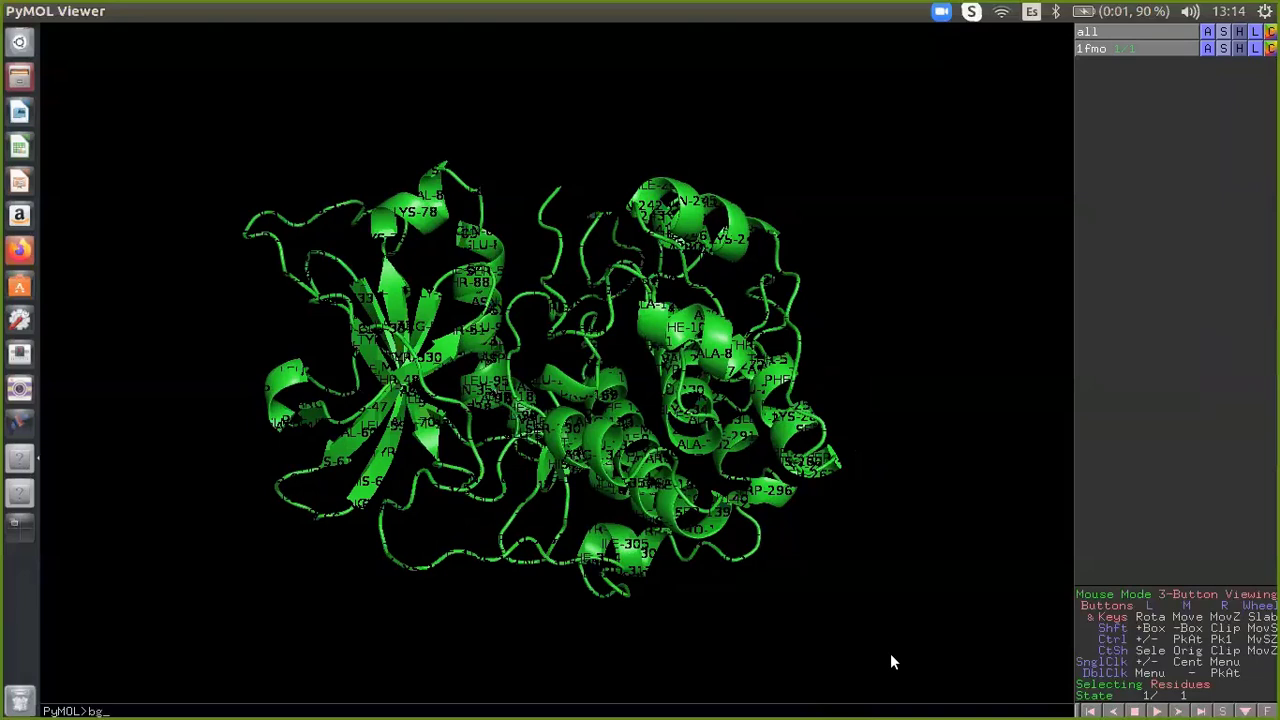
{"action": "type", "text": "_color"}
{"action": "key", "text": "BackSpace"}
{"action": "key", "text": "BackSpace"}
{"action": "key", "text": "BackSpace"}
{"action": "key", "text": "BackSpace"}
{"action": "key", "text": "BackSpace"}
{"action": "key", "text": "BackSpace"}
{"action": "key", "text": "BackSpace"}
{"action": "key", "text": "BackSpace"}
{"action": "key", "text": "BackSpace"}
{"action": "key", "text": "BackSpace"}
{"action": "key", "text": "BackSpace"}
{"action": "key", "text": "BackSpace"}
{"action": "key", "text": "BackSpace"}
- Set the display background to white and inspect the labelled structure against it
{"action": "left_click", "coordinate": [17, 491]}
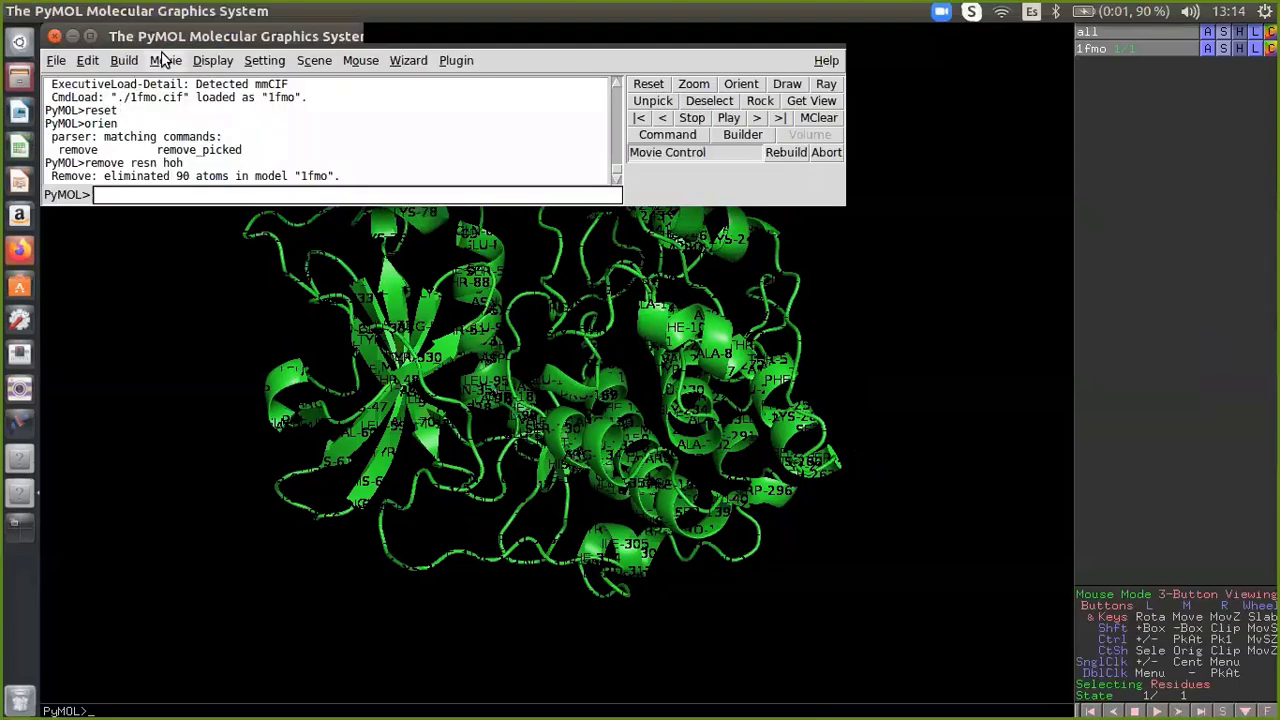
{"action": "left_click", "coordinate": [210, 61]}
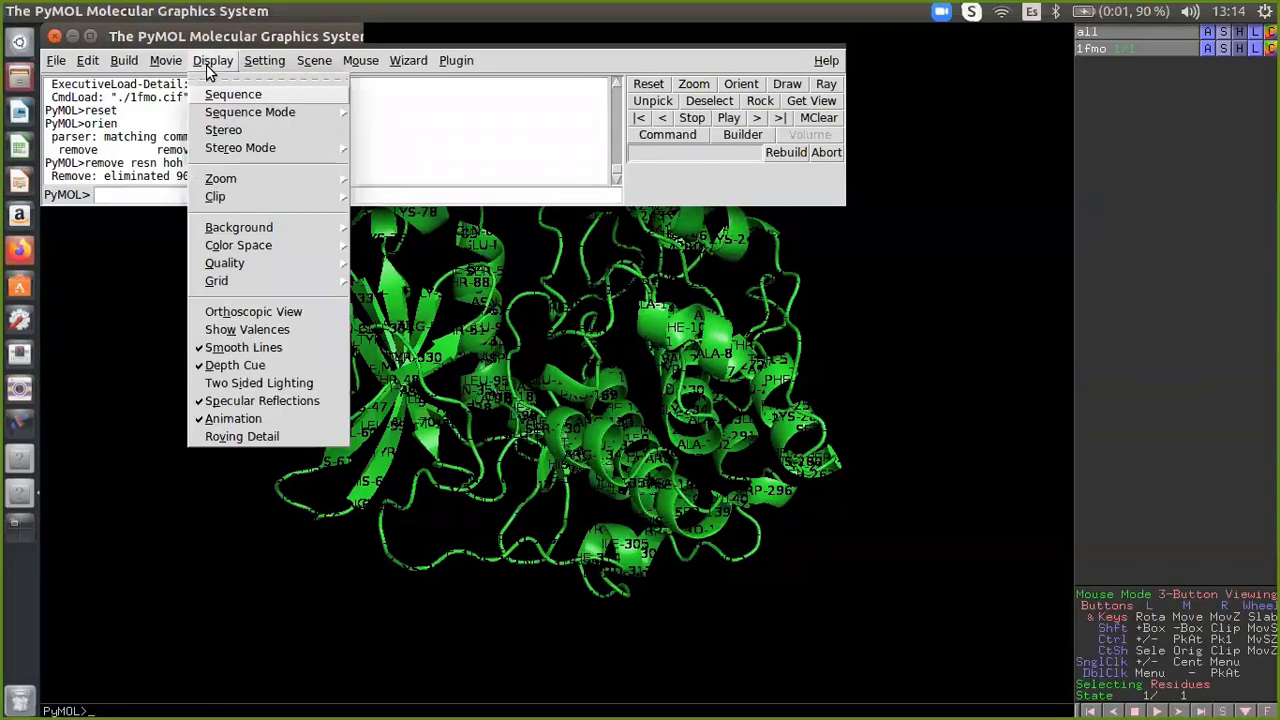
{"action": "mouse_move", "coordinate": [340, 231]}
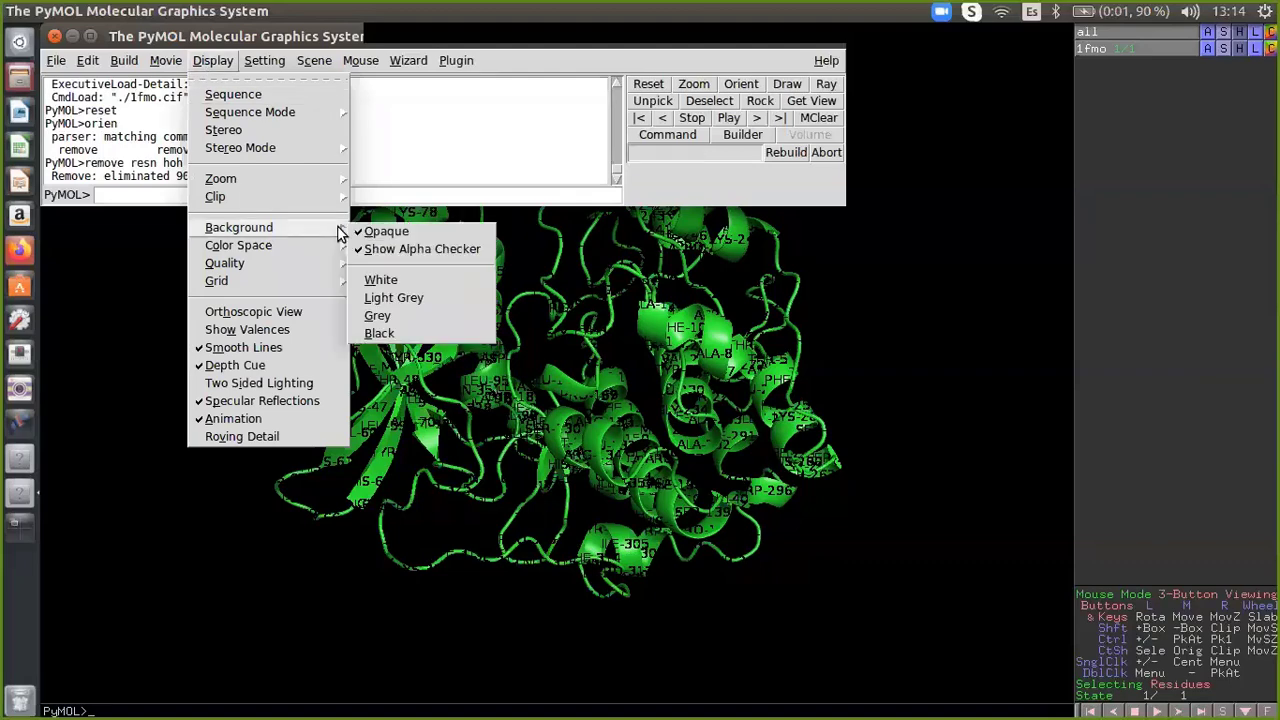
{"action": "left_click", "coordinate": [422, 281]}
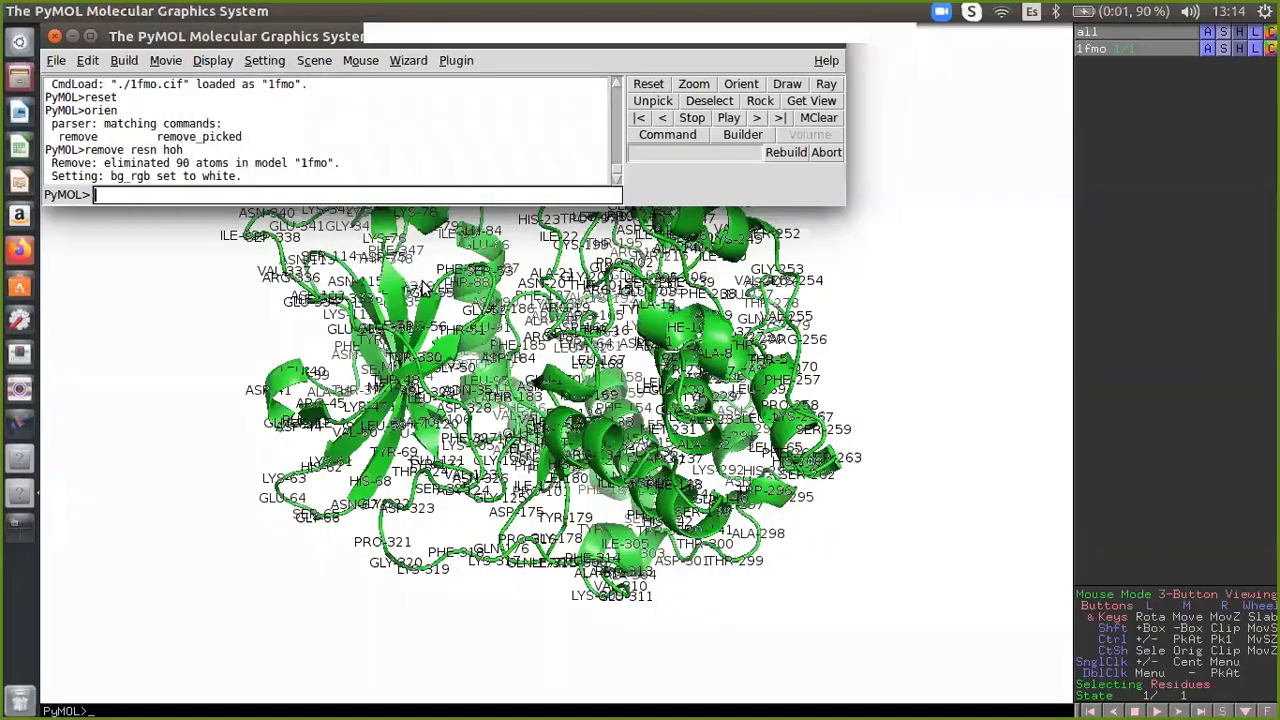
{"action": "left_click", "coordinate": [984, 309]}
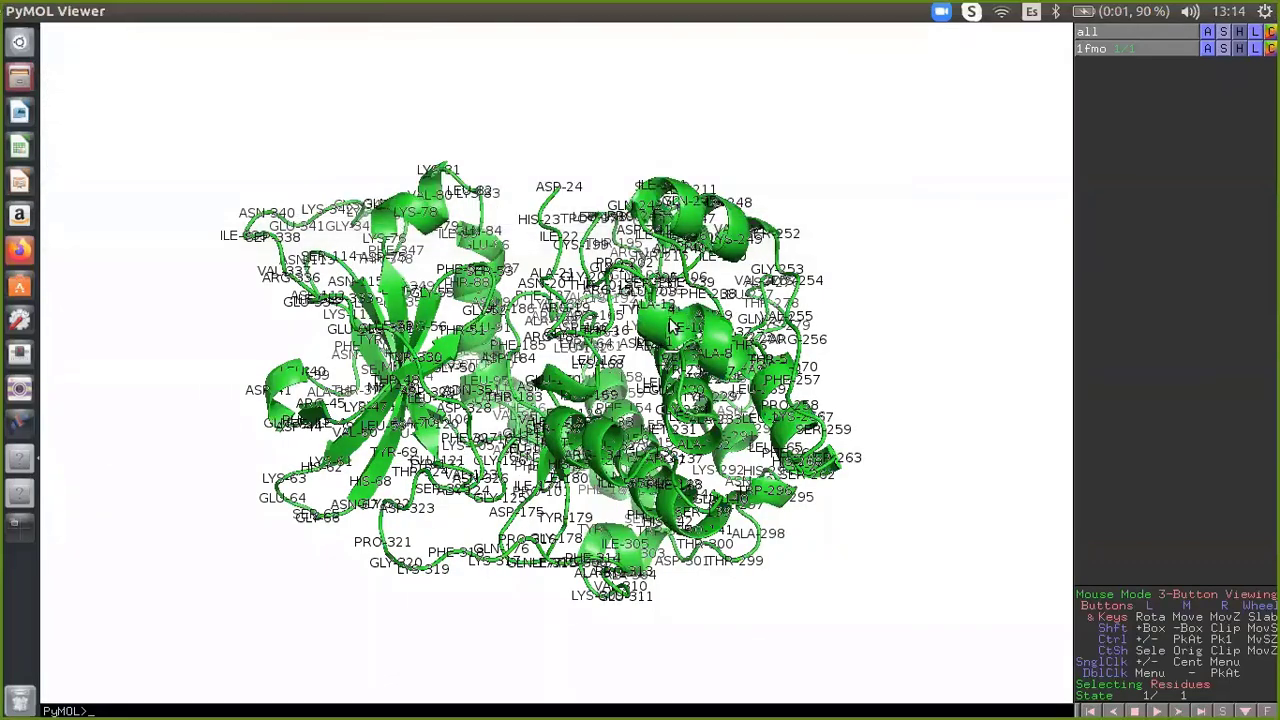
{"action": "left_click_drag", "start_coordinate": [664, 320], "coordinate": [596, 346]}
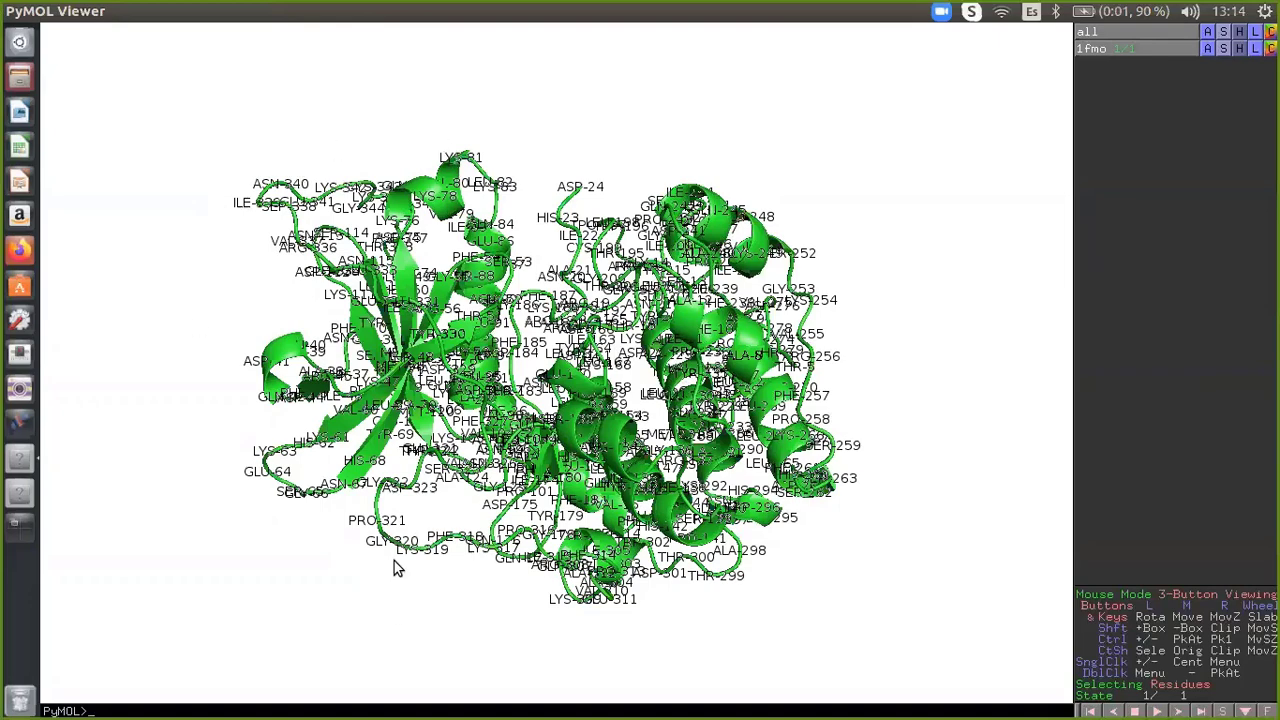
- Hide the residue labels of 1fmo and inspect the bare cartoon
{"action": "left_click", "coordinate": [1240, 48]}
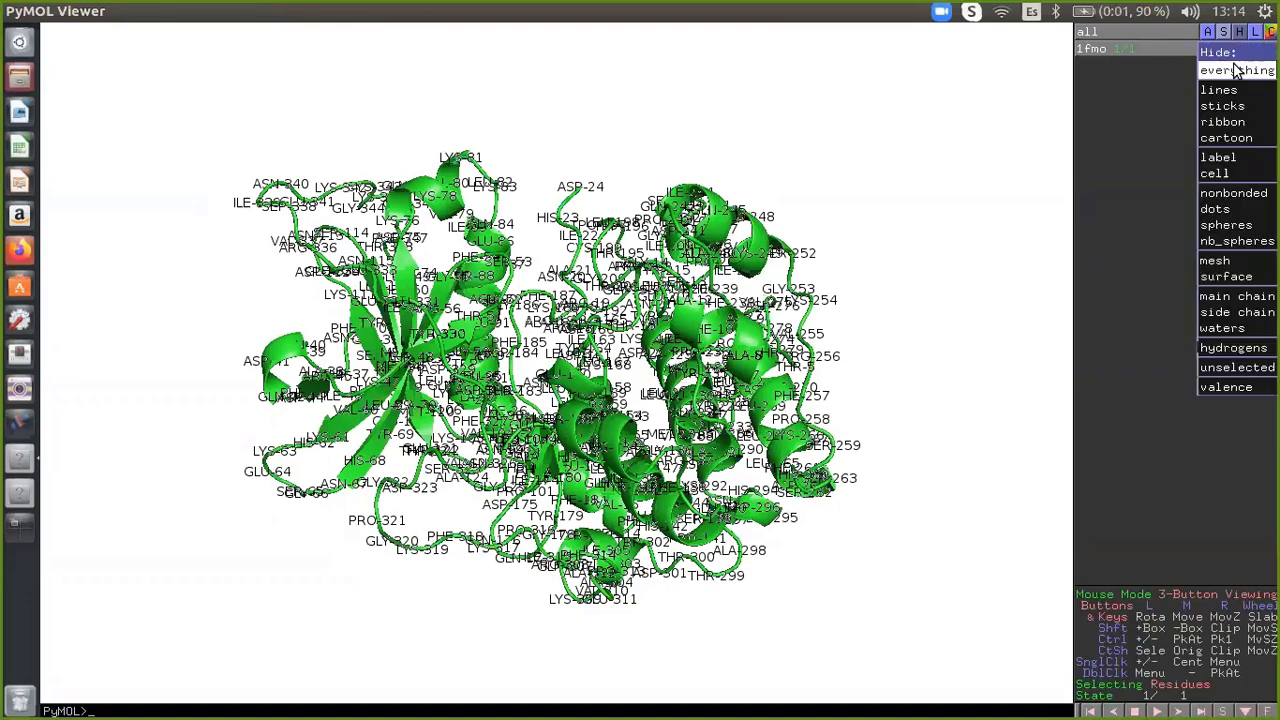
{"action": "left_click", "coordinate": [1130, 96]}
{"action": "left_click", "coordinate": [1236, 49]}
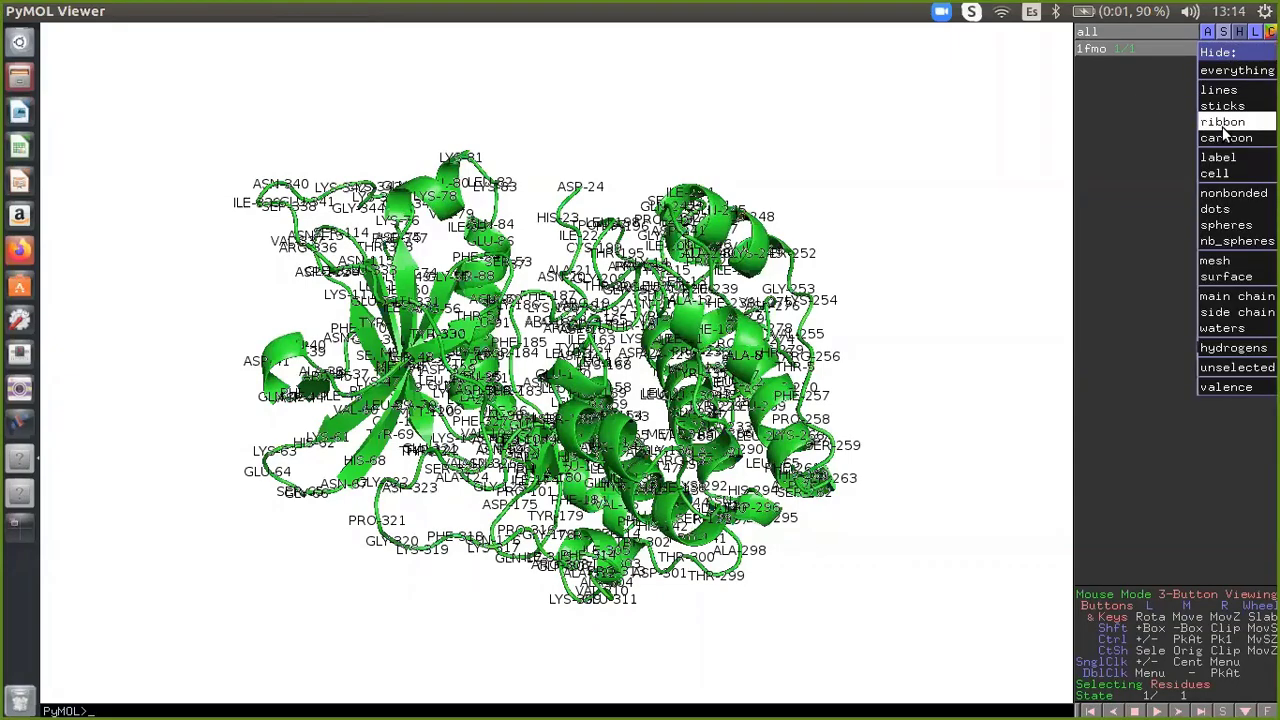
{"action": "left_click", "coordinate": [1218, 158]}
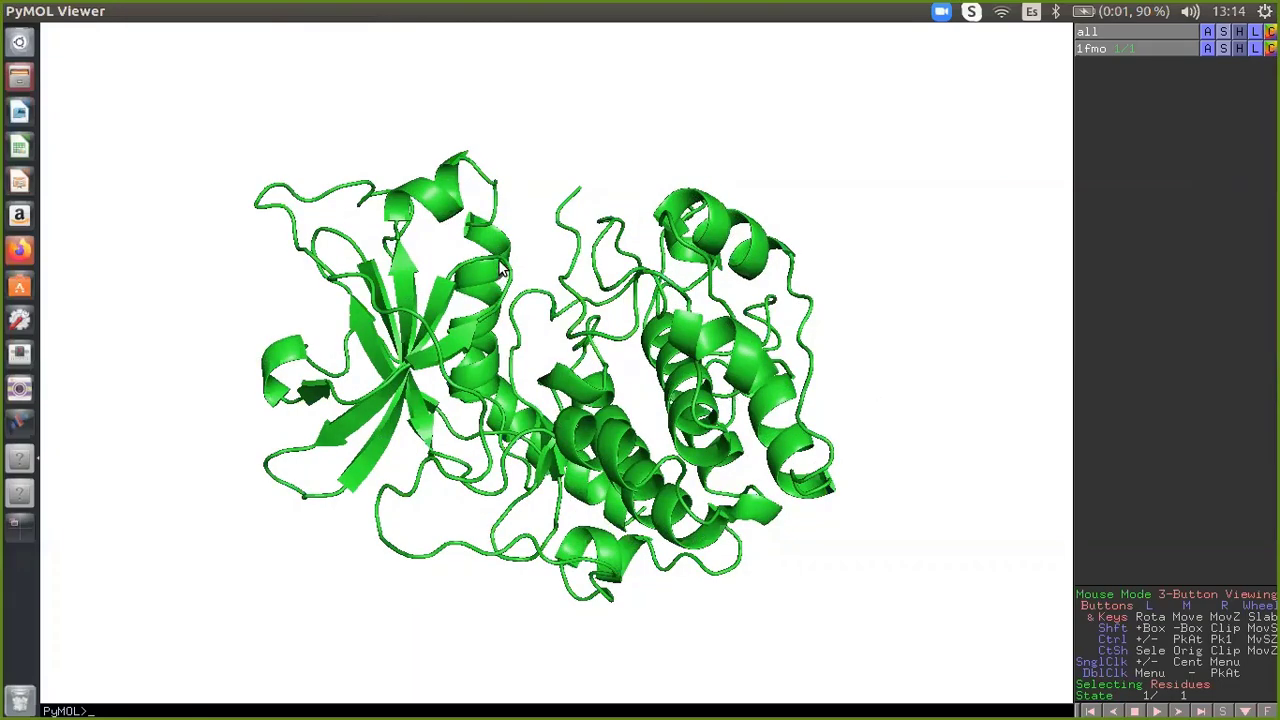
{"action": "mouse_move", "coordinate": [497, 272]}
{"action": "left_mouse_down"}
{"action": "mouse_move", "coordinate": [514, 318]}
{"action": "mouse_move", "coordinate": [497, 272]}
{"action": "left_mouse_up"}
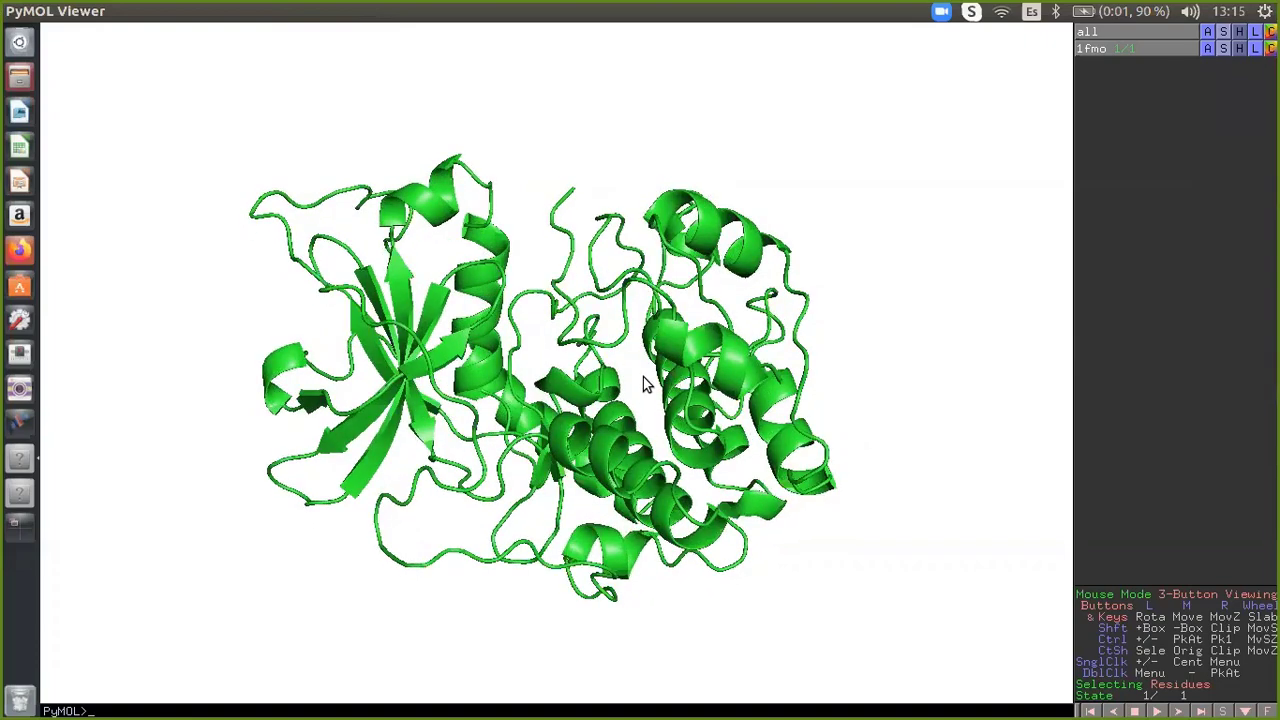
{"action": "left_click_drag", "start_coordinate": [646, 380], "coordinate": [595, 365]}
{"action": "right_click_drag", "start_coordinate": [595, 357], "coordinate": [593, 411]}
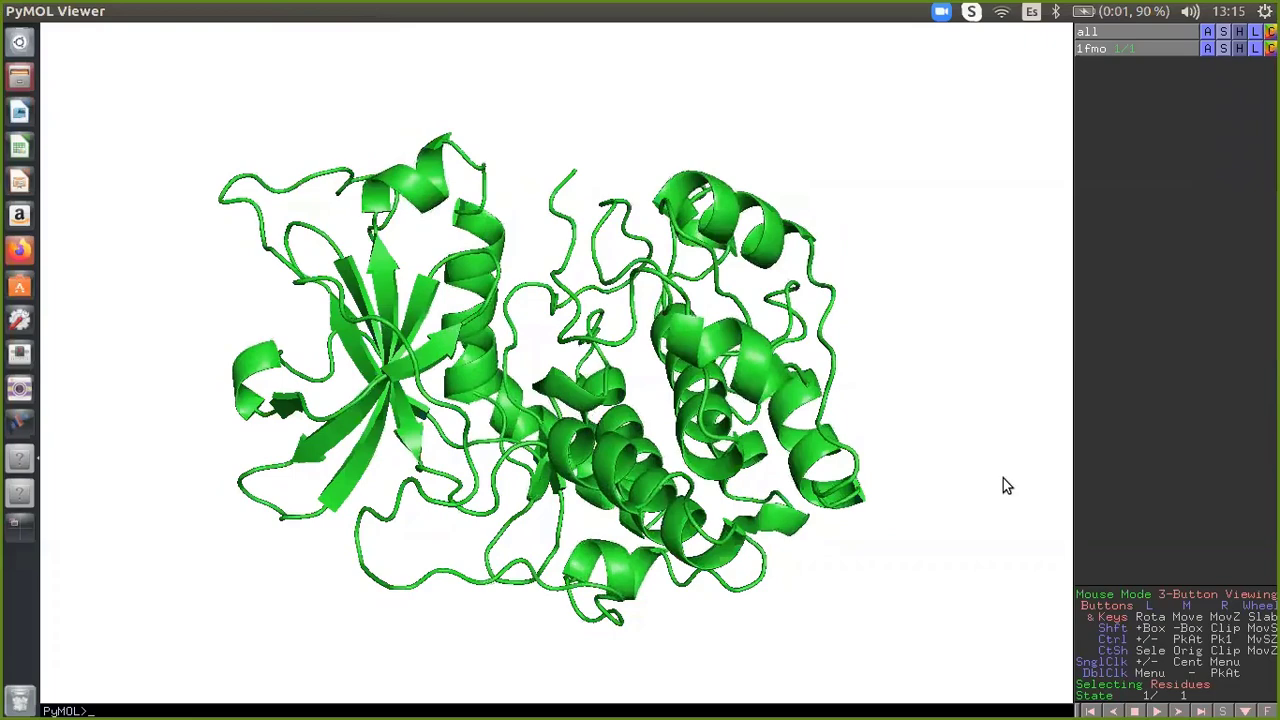
- Display the amino acid sequence above the structure and browse it to its end and back
{"action": "left_click", "coordinate": [1224, 710]}
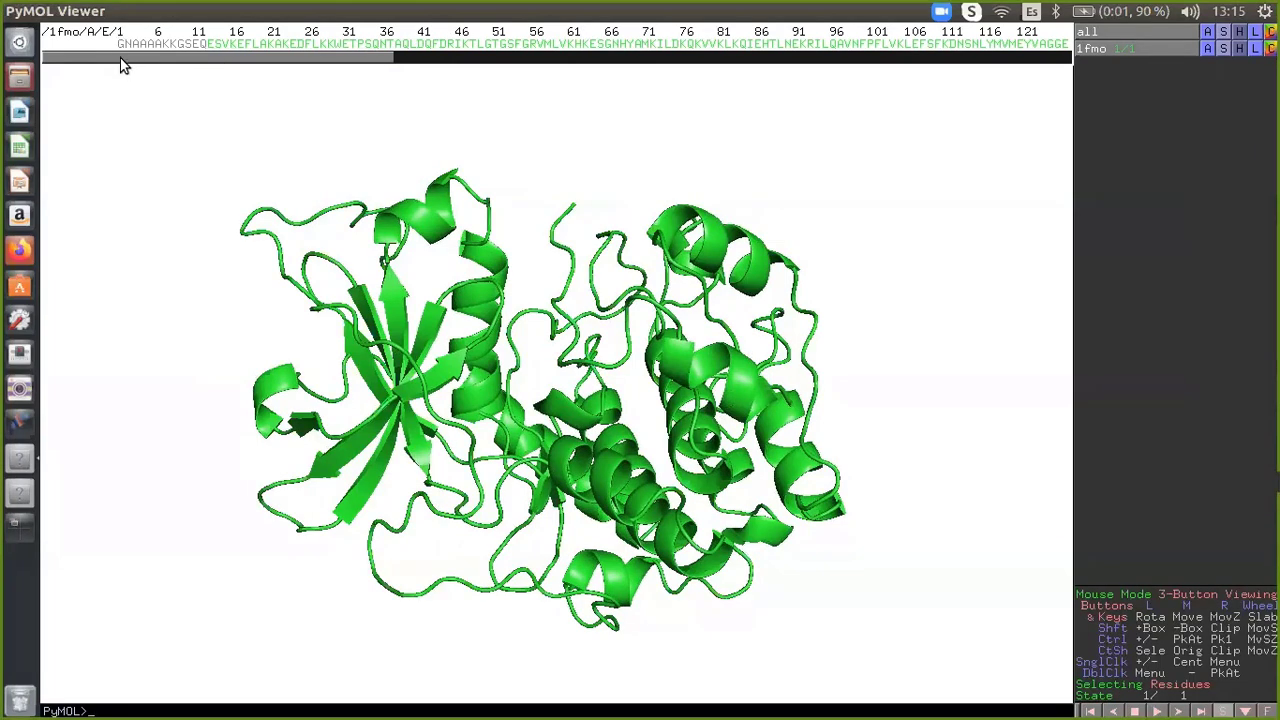
{"action": "left_click_drag", "start_coordinate": [122, 57], "coordinate": [83, 57]}
{"action": "left_click_drag", "start_coordinate": [84, 63], "coordinate": [897, 70]}
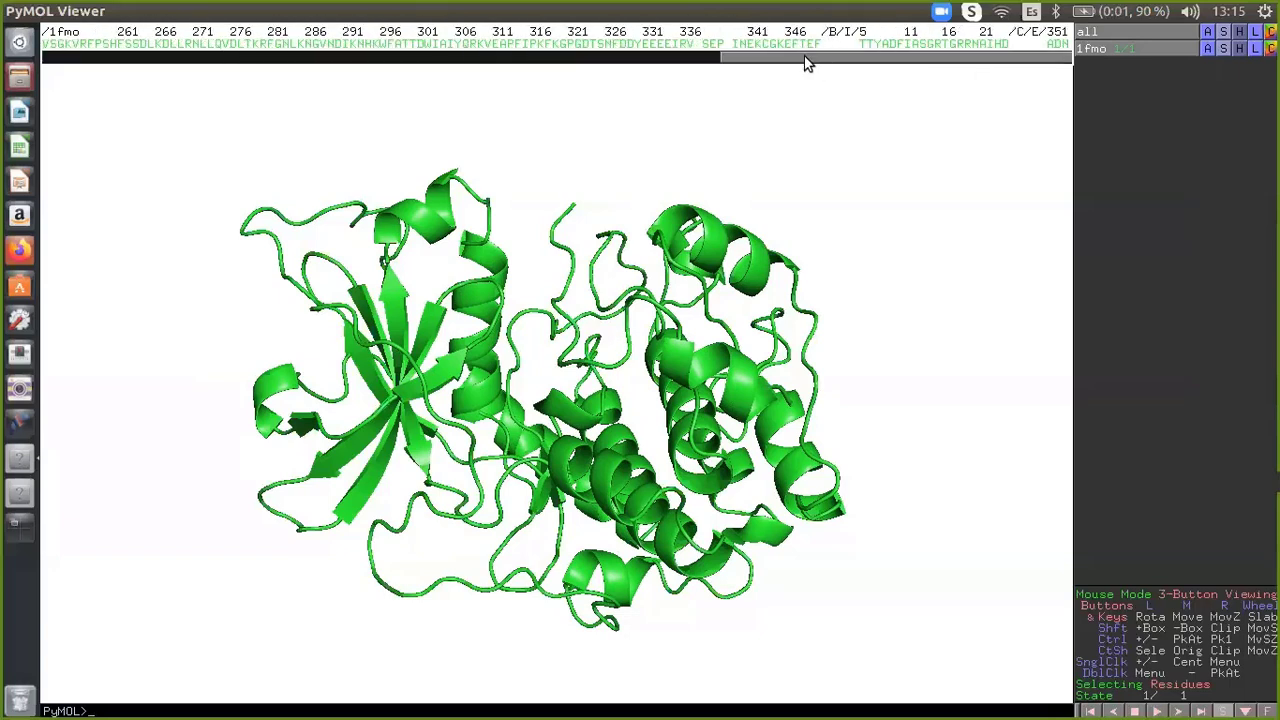
{"action": "left_click_drag", "start_coordinate": [807, 63], "coordinate": [84, 62]}
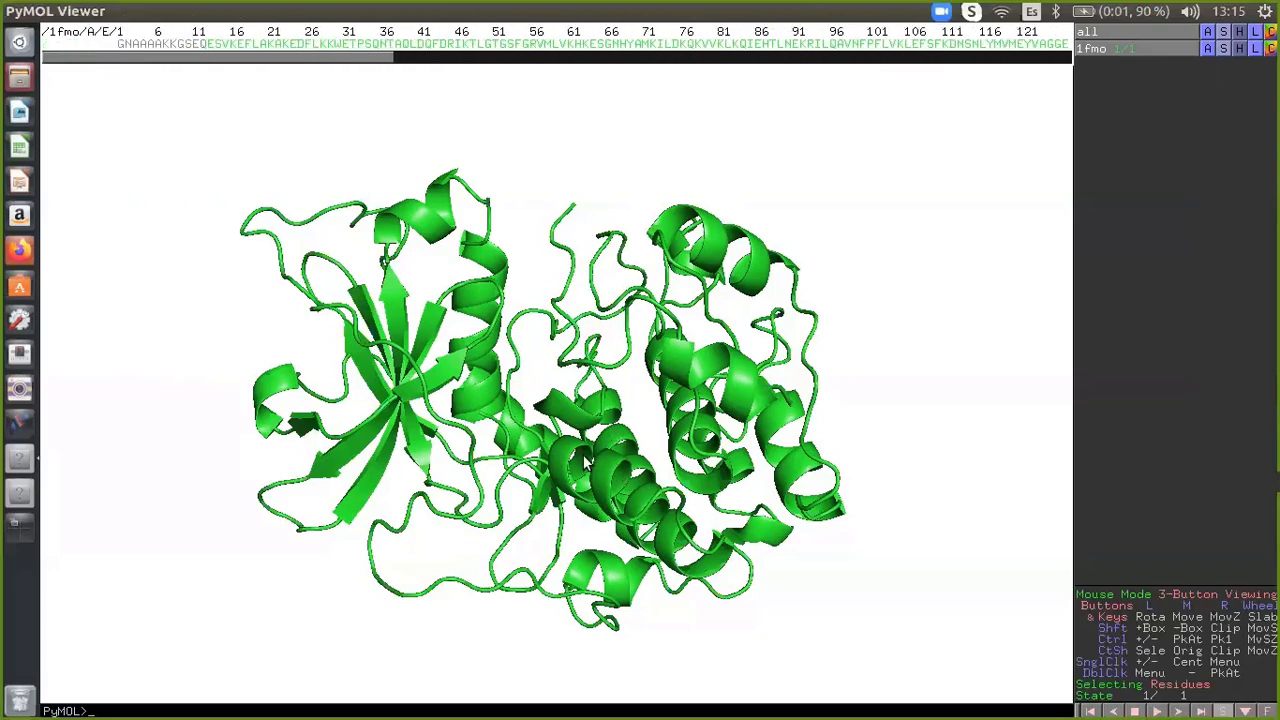
- Select the resolved residues of chain E in the sequence, from ESVKEF through the final KEFTEF
{"action": "left_click_drag", "start_coordinate": [586, 462], "coordinate": [566, 308]}
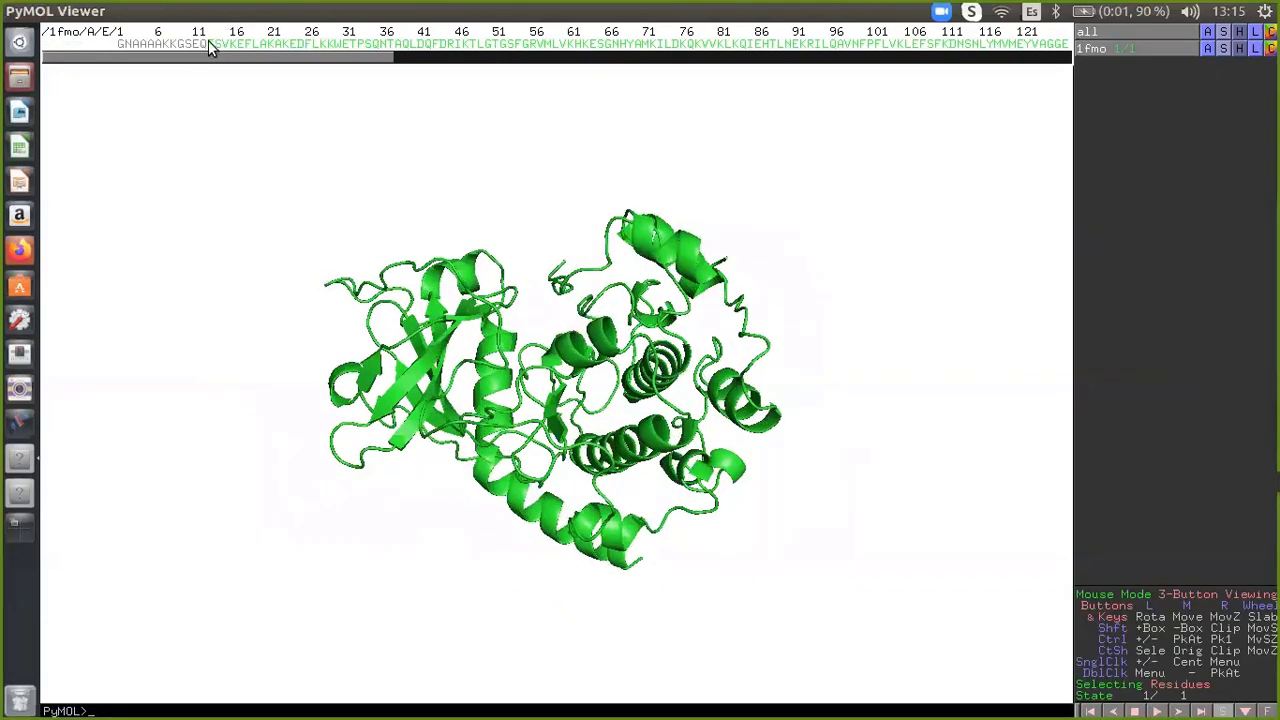
{"action": "left_click_drag", "start_coordinate": [210, 44], "coordinate": [833, 62]}
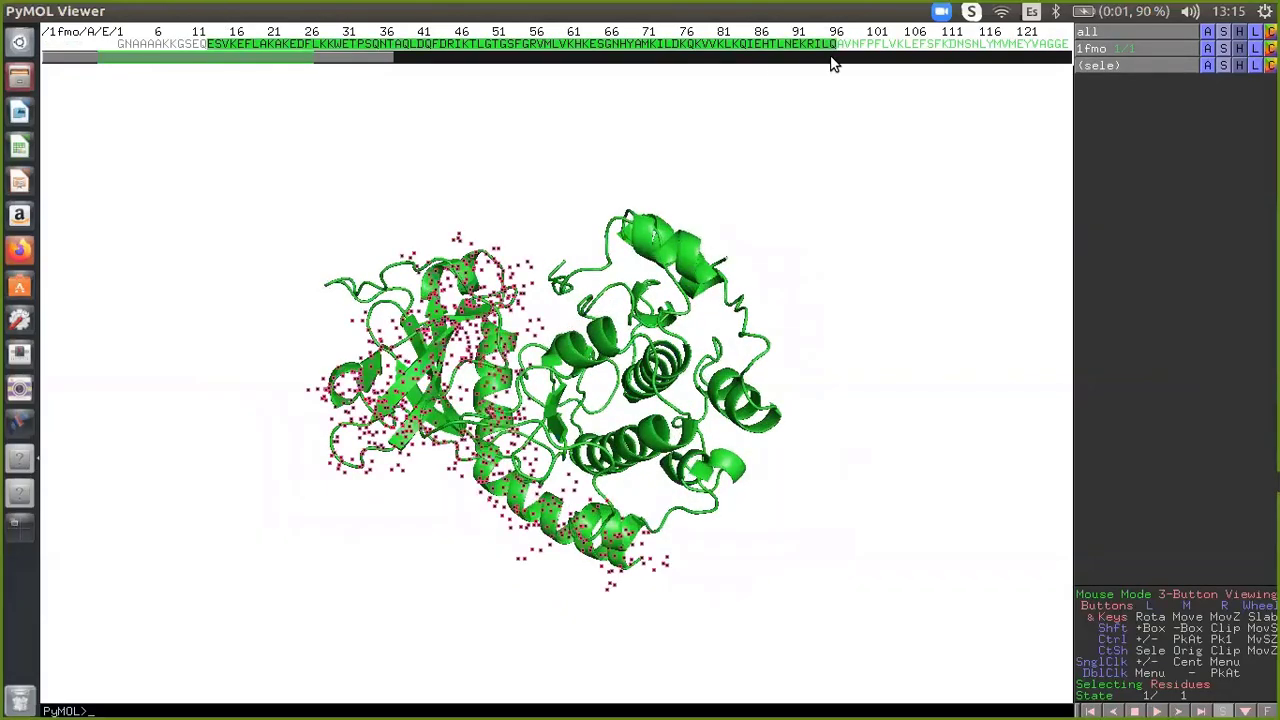
{"action": "left_click_drag", "start_coordinate": [343, 57], "coordinate": [935, 45]}
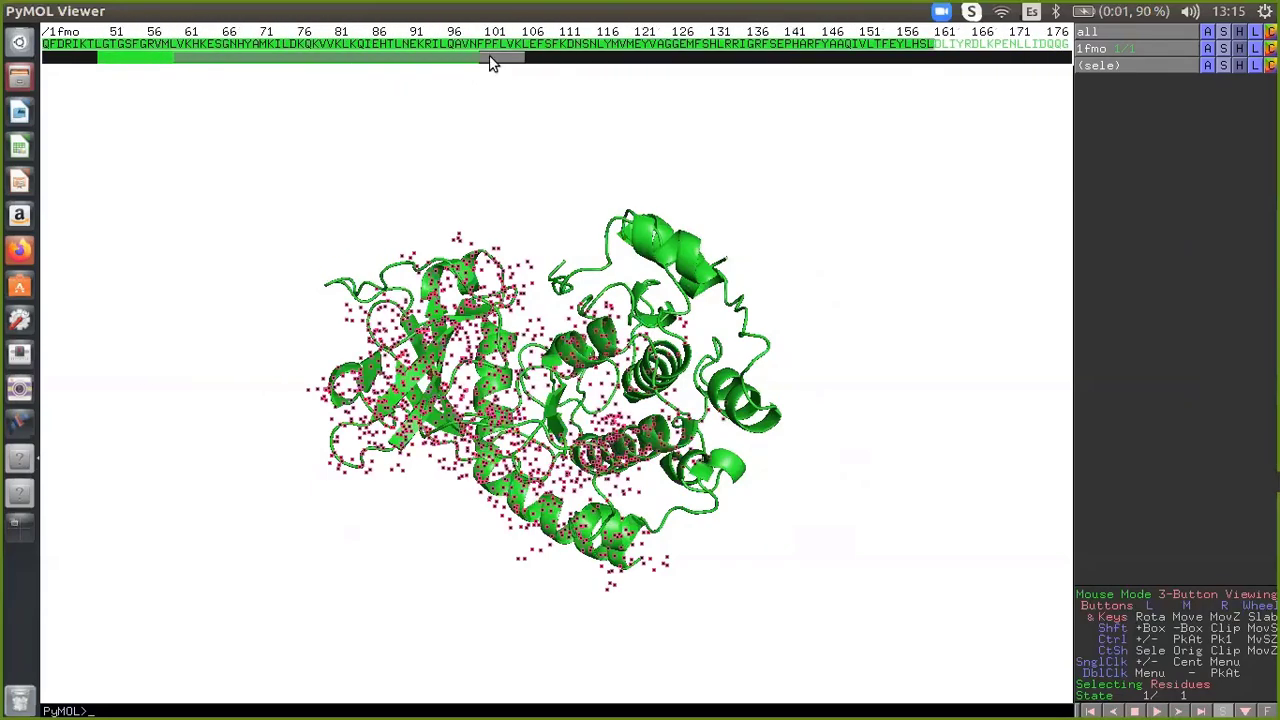
{"action": "left_click_drag", "start_coordinate": [490, 62], "coordinate": [965, 45]}
{"action": "left_click_drag", "start_coordinate": [580, 57], "coordinate": [926, 51]}
{"action": "left_click_drag", "start_coordinate": [771, 62], "coordinate": [118, 50]}
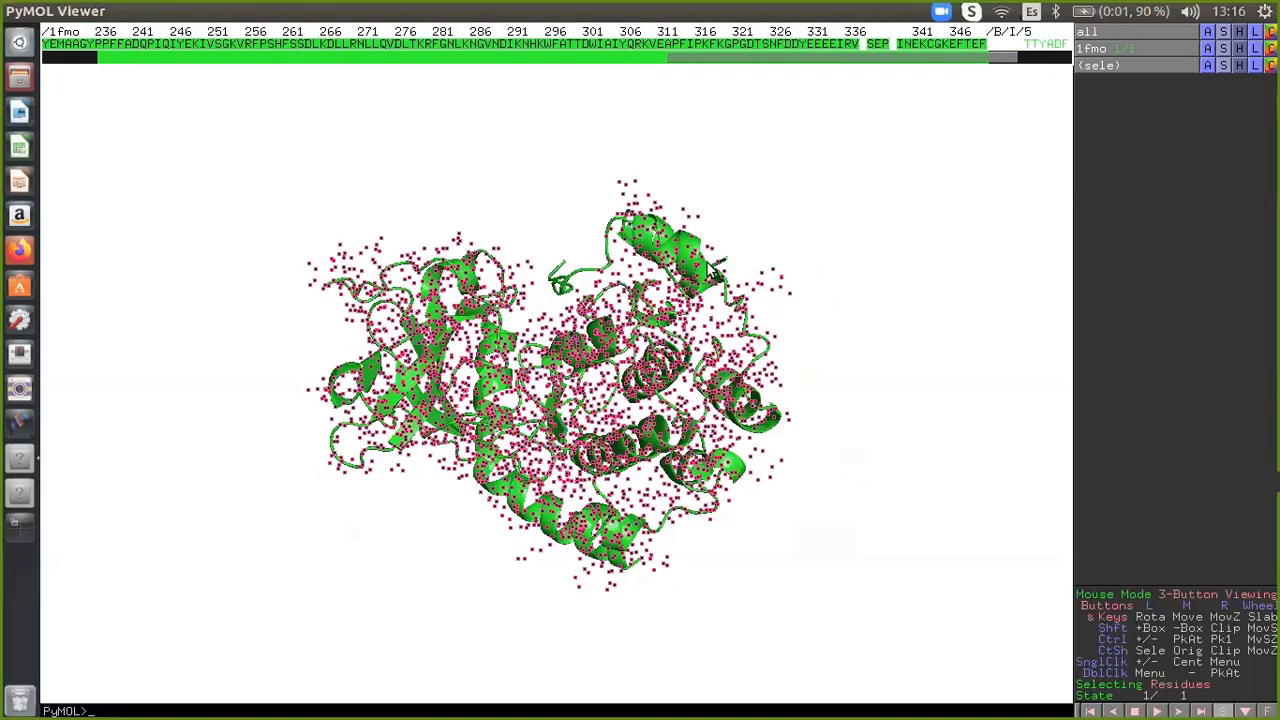
- Color the selected chain E residues blue, deselect them and inspect the contrast with the green peptide
{"action": "left_click_drag", "start_coordinate": [712, 270], "coordinate": [623, 424]}
{"action": "left_click", "coordinate": [1271, 65]}
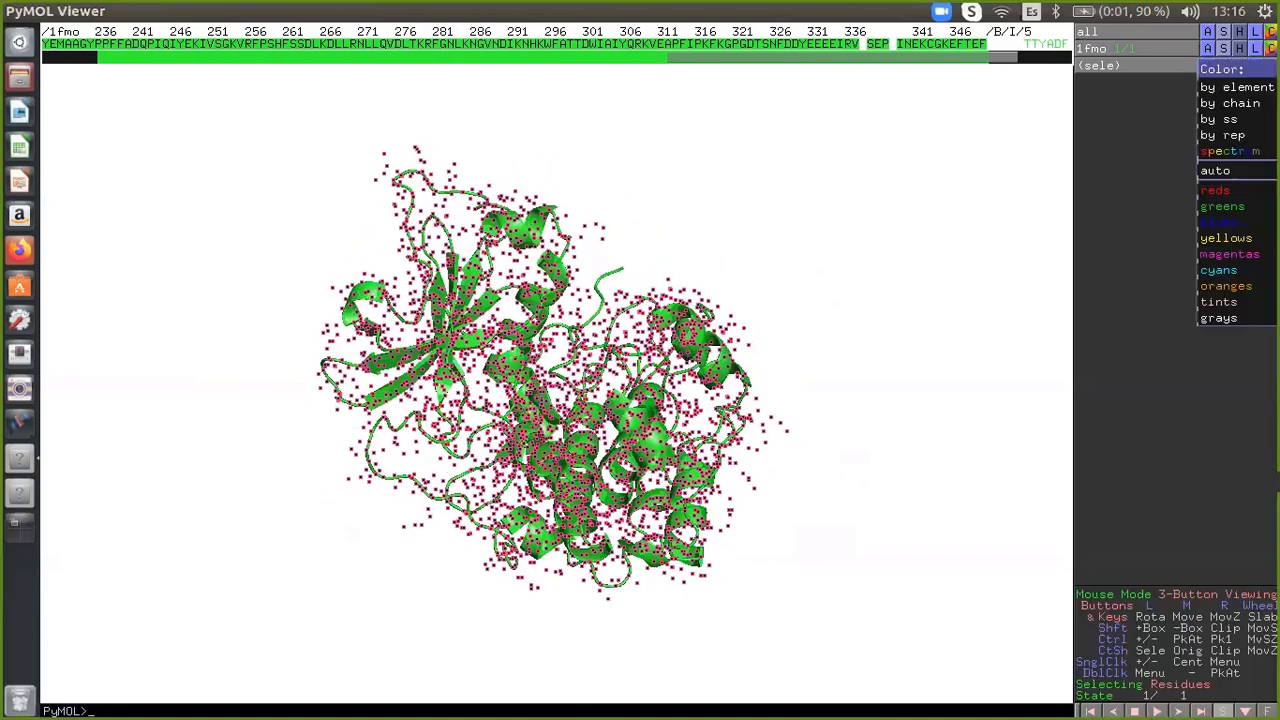
{"action": "mouse_move", "coordinate": [1232, 88]}
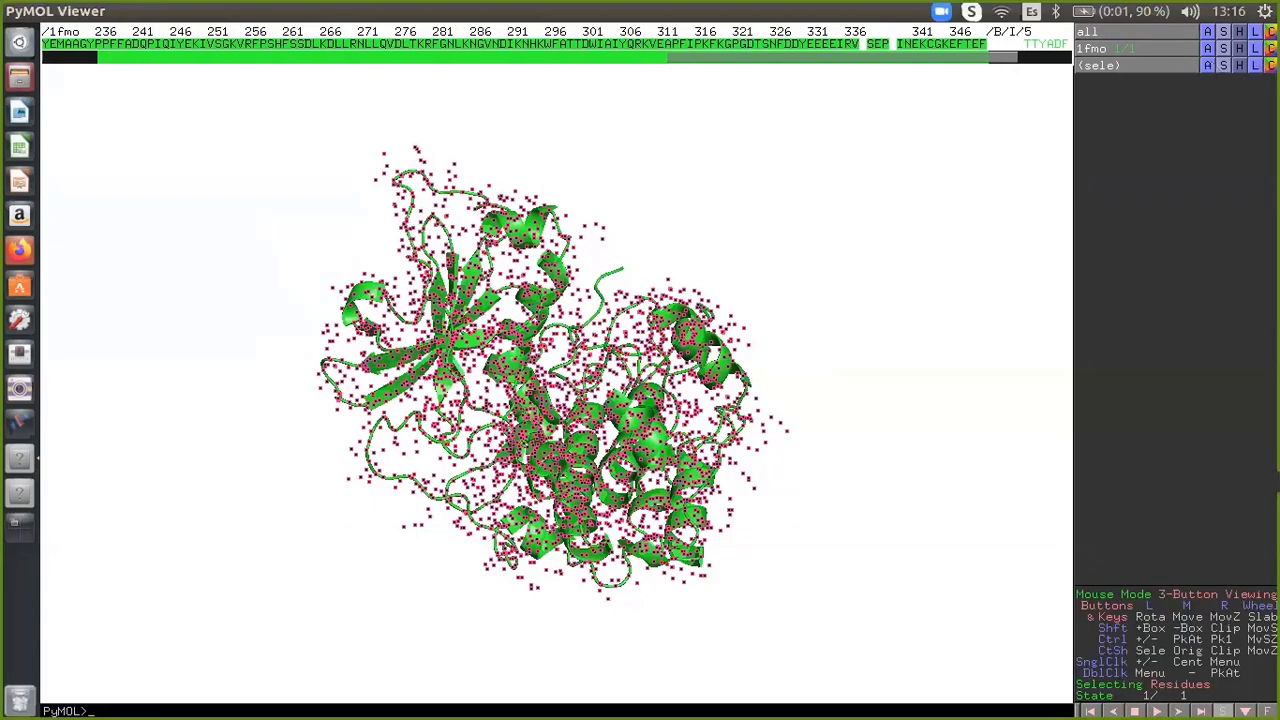
{"action": "left_click", "coordinate": [1270, 65]}
{"action": "mouse_move", "coordinate": [1222, 222]}
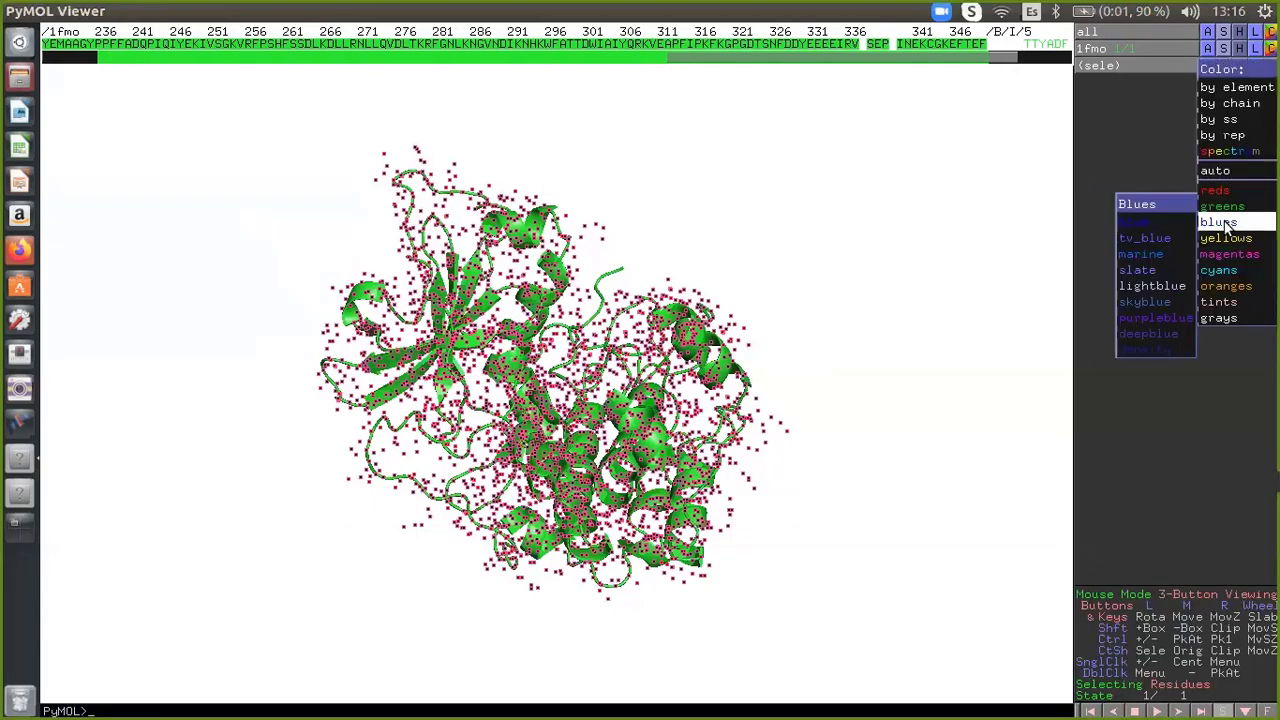
{"action": "left_click", "coordinate": [1166, 222]}
{"action": "left_click", "coordinate": [915, 262]}
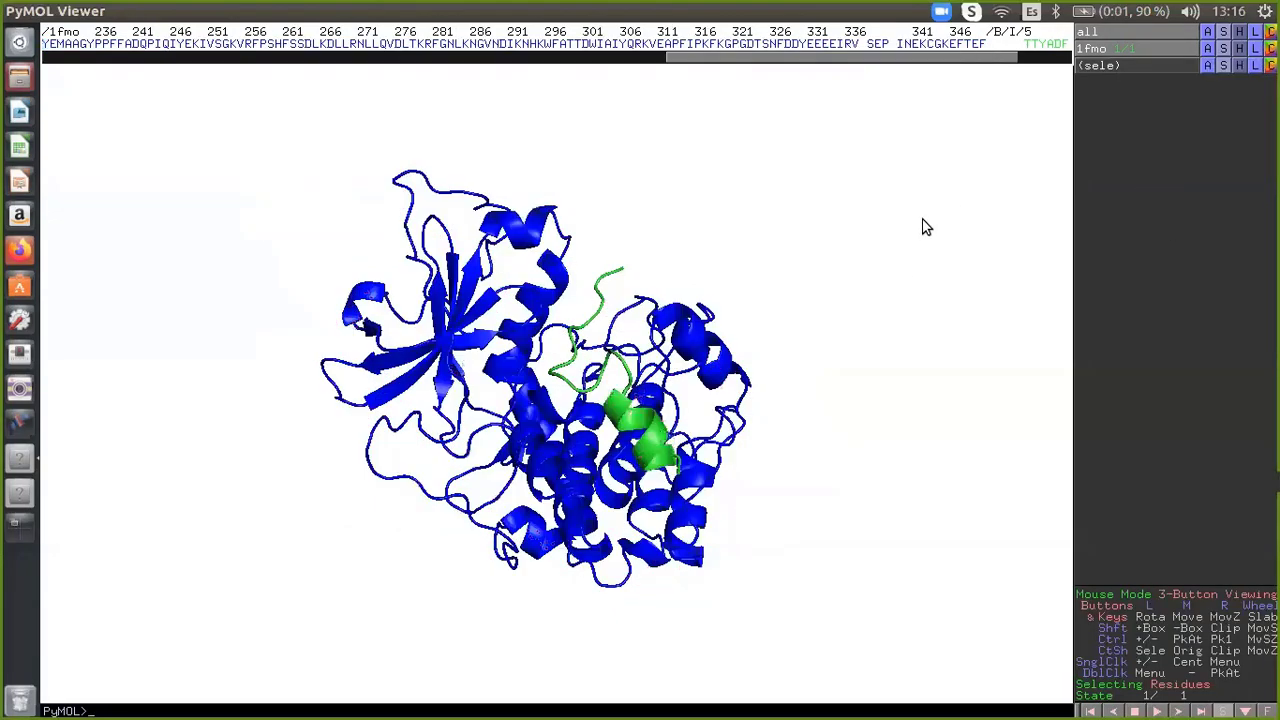
{"action": "left_click_drag", "start_coordinate": [675, 416], "coordinate": [727, 245]}
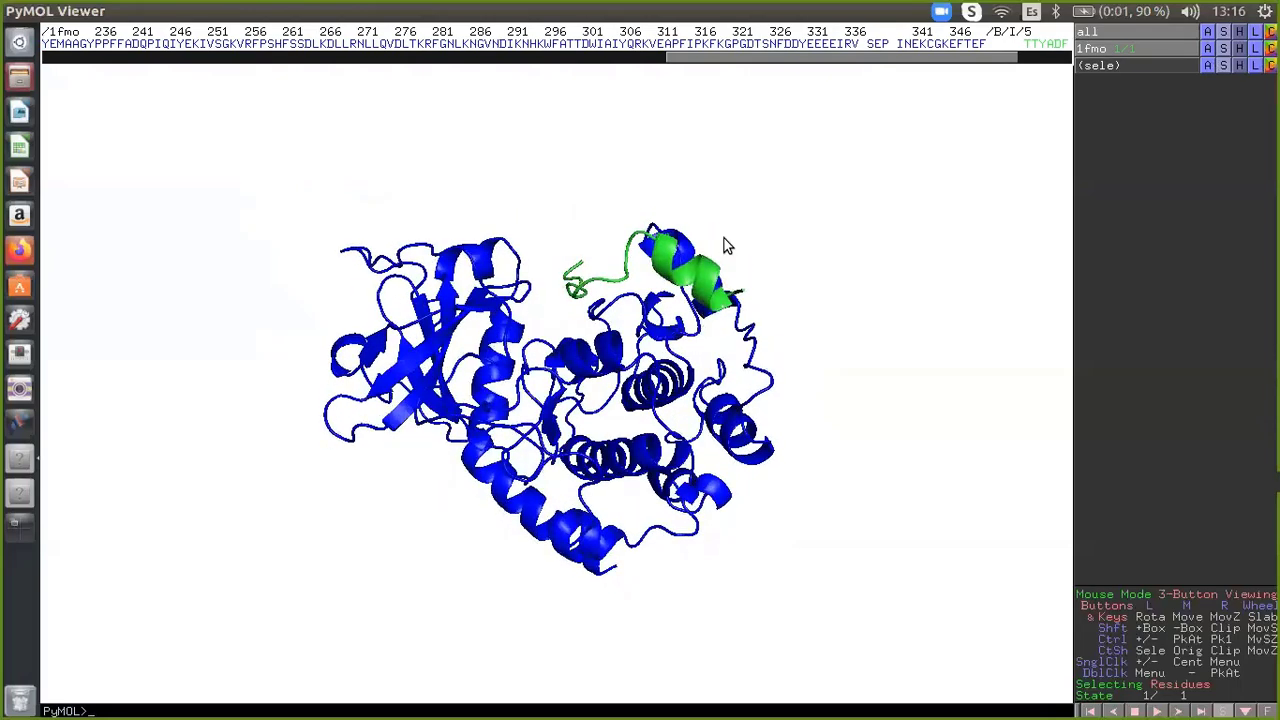
- Select the chain I peptide TTYADFIASGRTGRRNAIHD in the sequence, inspect its location and clear the selection highlight
{"action": "left_click_drag", "start_coordinate": [737, 62], "coordinate": [53, 66]}
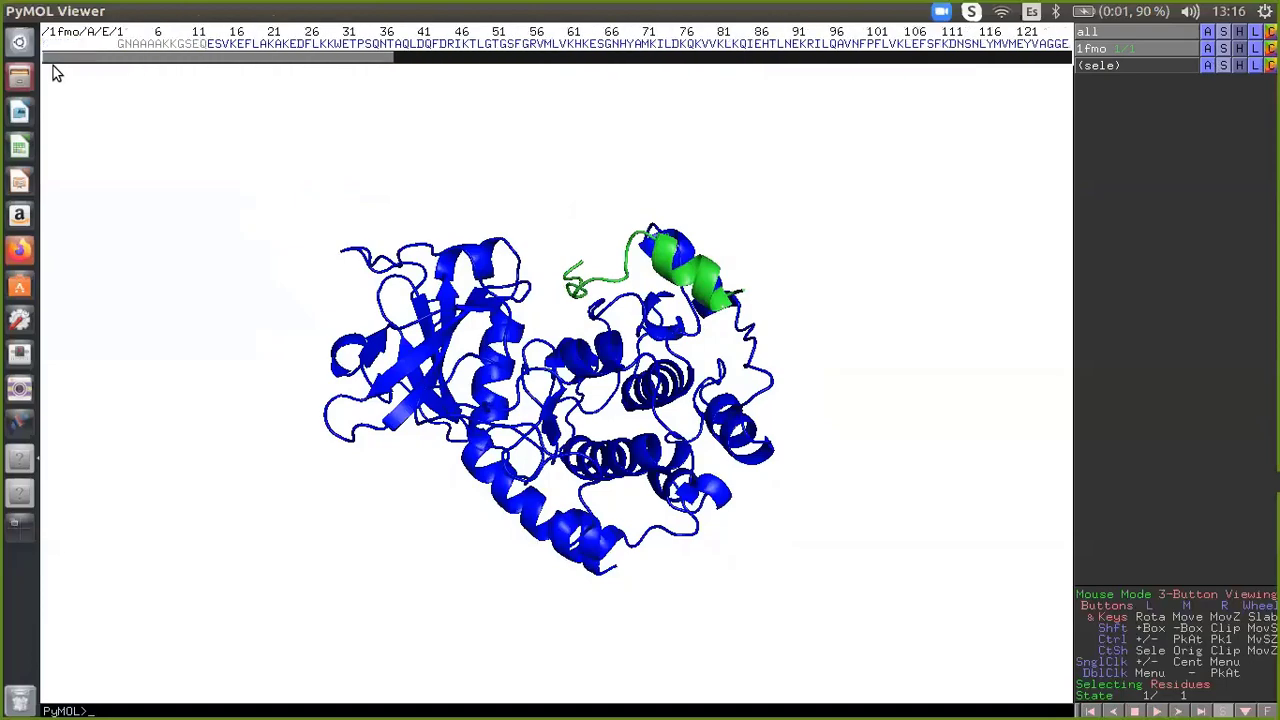
{"action": "left_click_drag", "start_coordinate": [716, 376], "coordinate": [654, 411]}
{"action": "left_click_drag", "start_coordinate": [357, 60], "coordinate": [1000, 57]}
{"action": "left_click_drag", "start_coordinate": [860, 45], "coordinate": [1006, 50]}
{"action": "left_click_drag", "start_coordinate": [794, 423], "coordinate": [596, 429]}
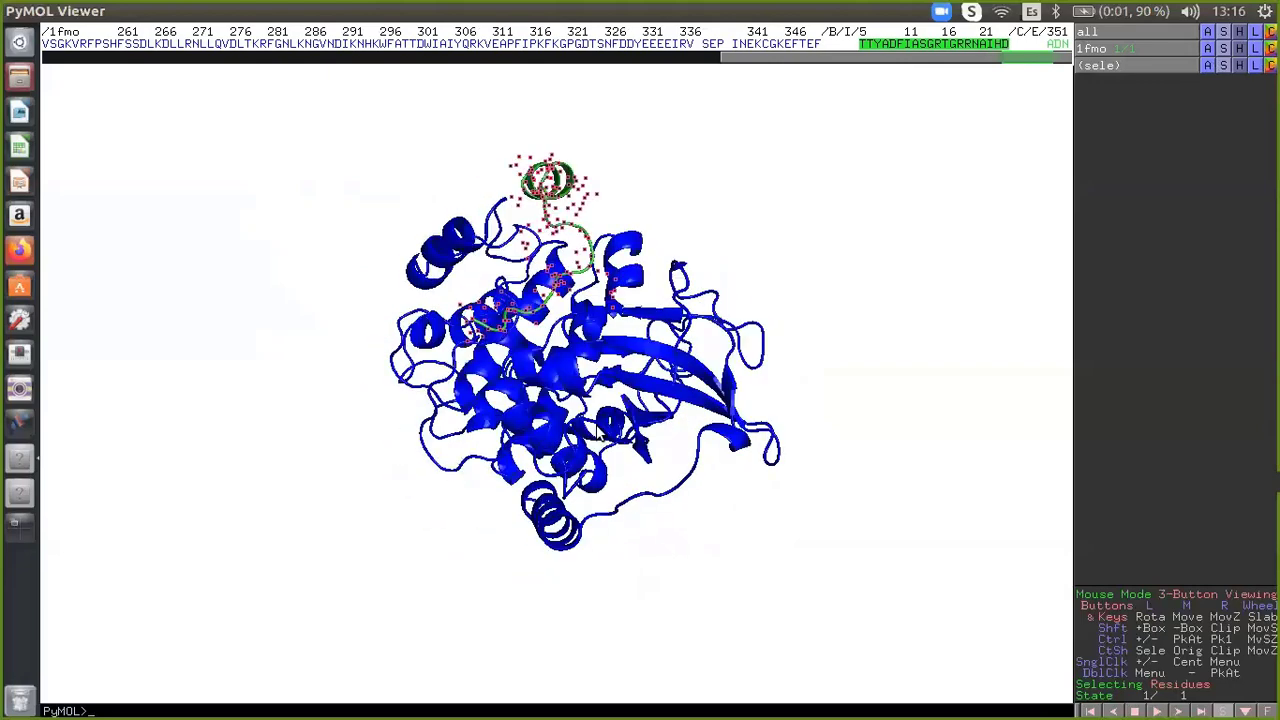
{"action": "left_click", "coordinate": [872, 236]}
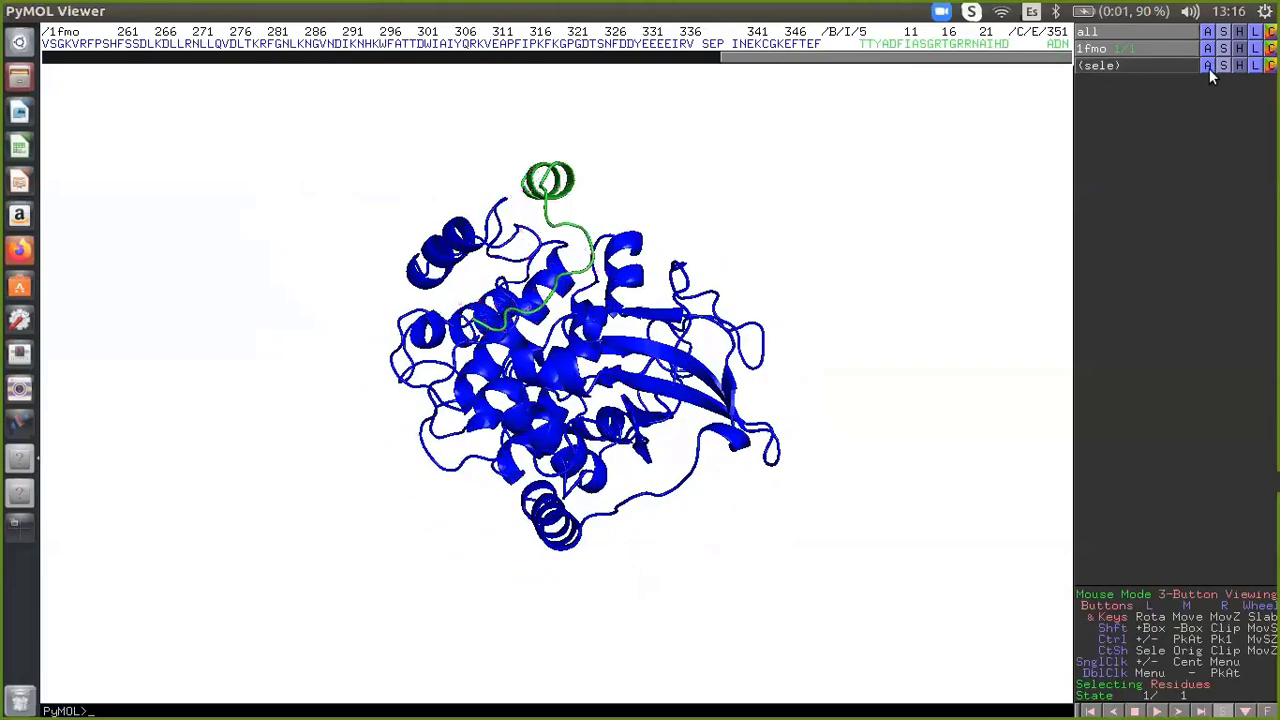
{"action": "left_click_drag", "start_coordinate": [618, 325], "coordinate": [666, 318]}
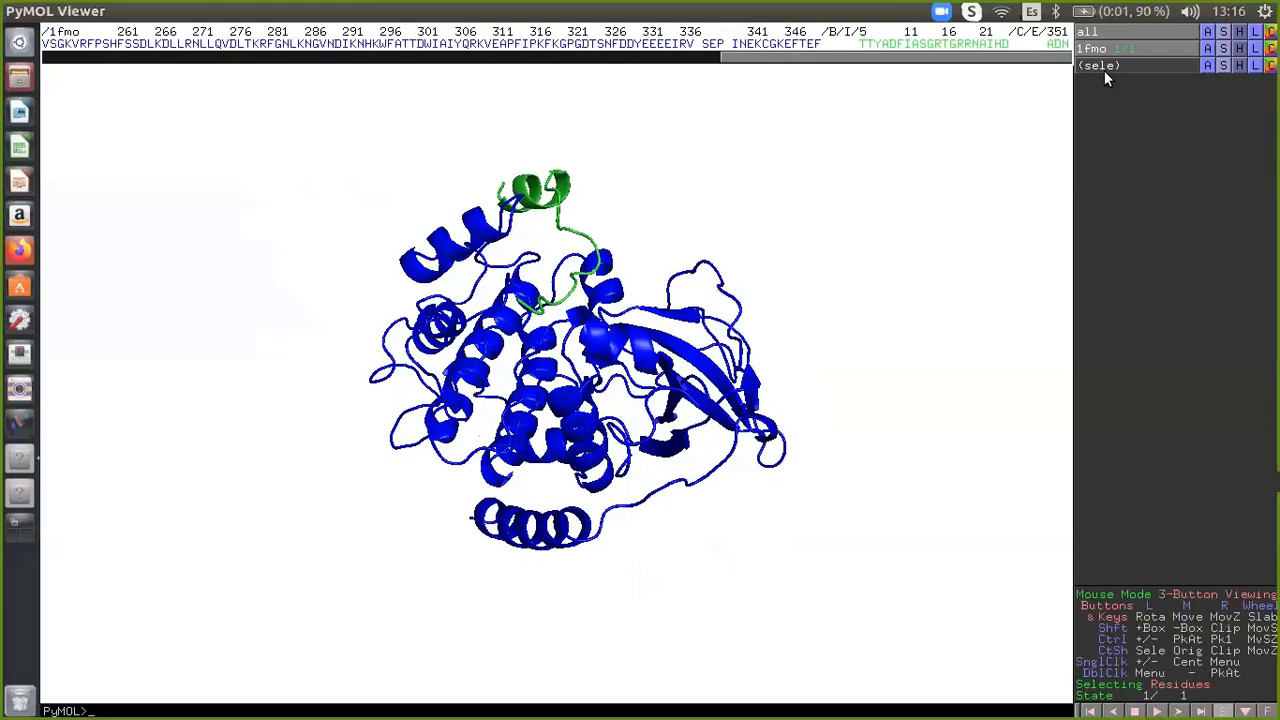
- Delete the sele selection from the object list and view the structure from another angle
{"action": "left_click", "coordinate": [1210, 66]}
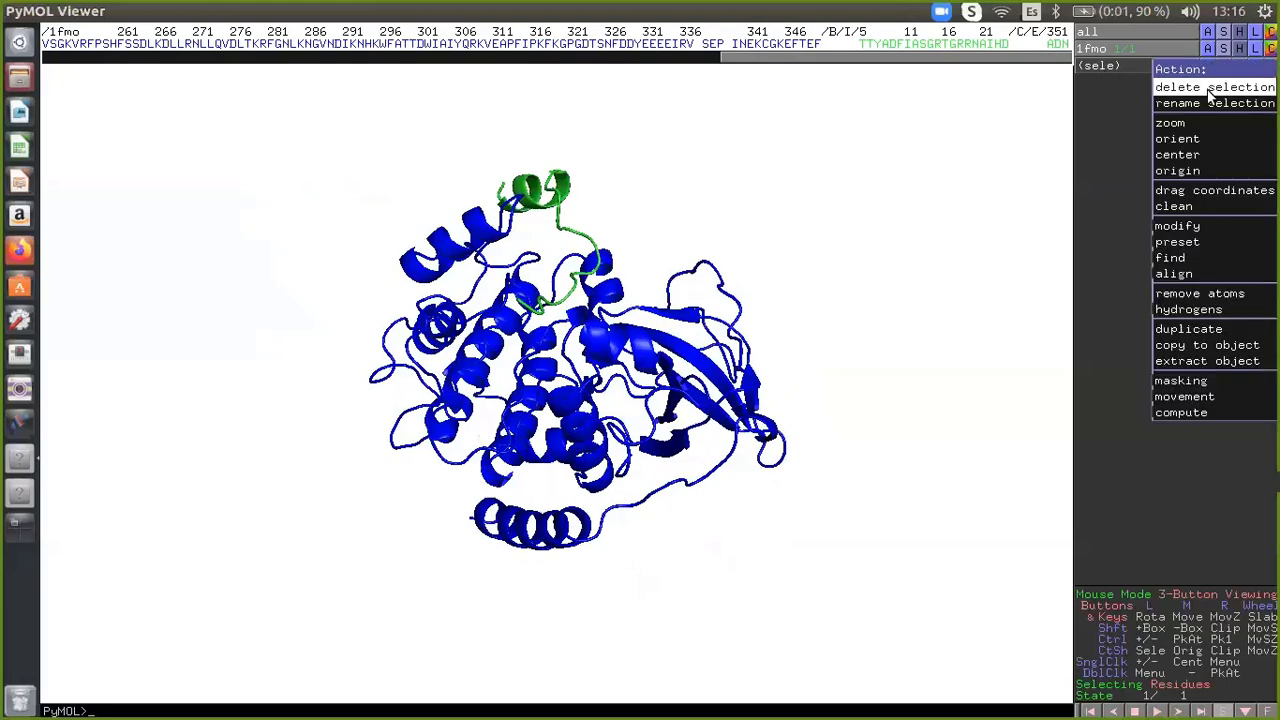
{"action": "left_click", "coordinate": [1207, 89]}
{"action": "left_click_drag", "start_coordinate": [551, 418], "coordinate": [641, 413]}
{"action": "left_click_drag", "start_coordinate": [480, 300], "coordinate": [500, 338]}
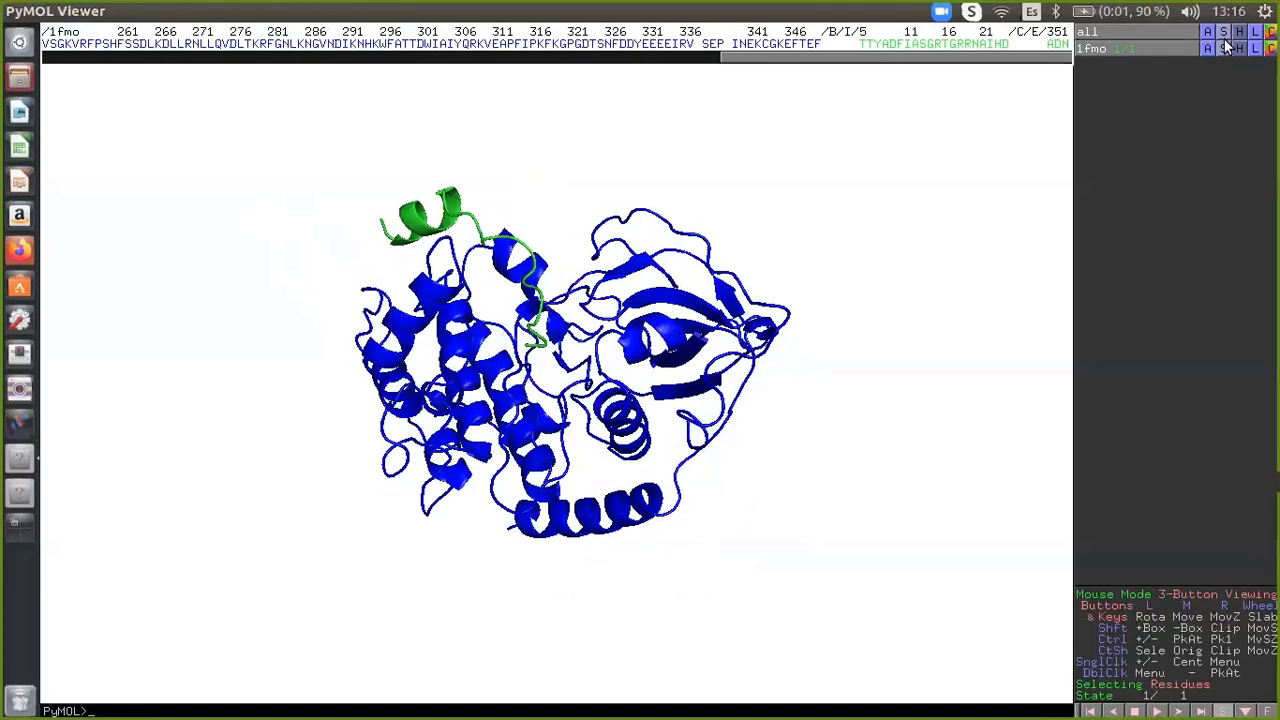
- Color the whole 1fmo object green and inspect it from a closer view
{"action": "left_click", "coordinate": [1270, 48]}
{"action": "mouse_move", "coordinate": [1240, 189]}
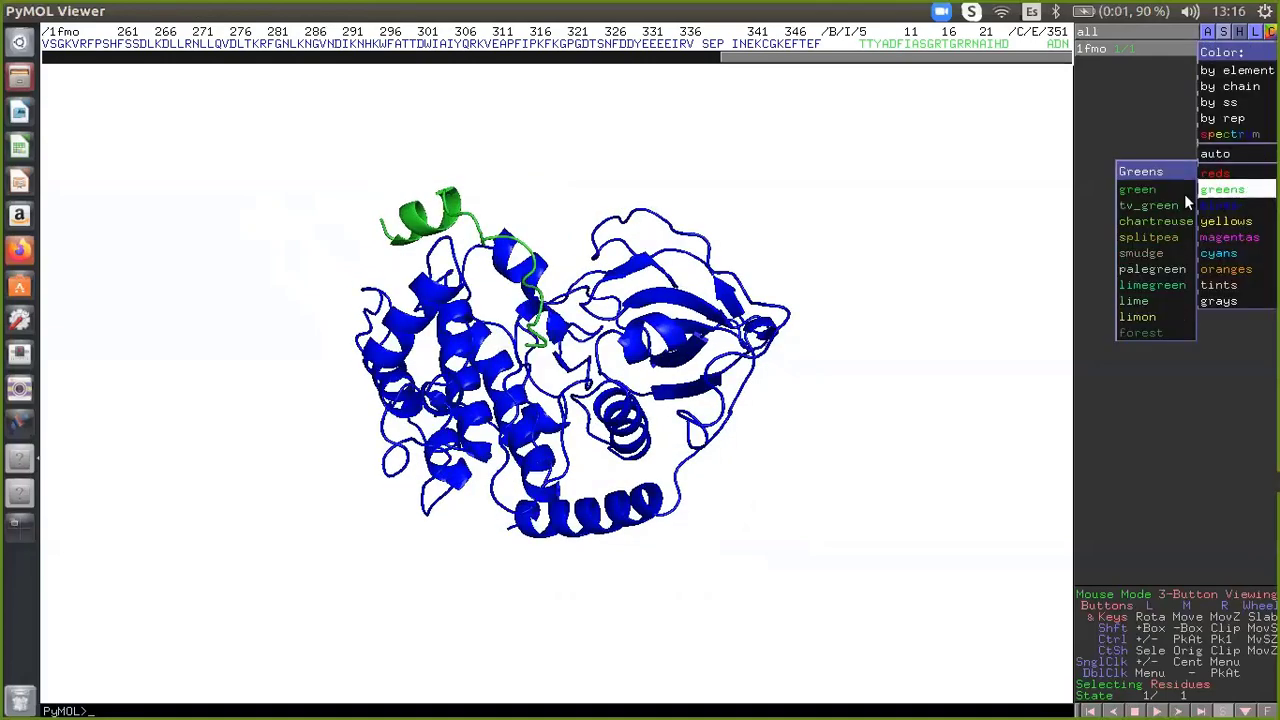
{"action": "left_click", "coordinate": [1184, 192]}
{"action": "left_click_drag", "start_coordinate": [590, 330], "coordinate": [567, 384]}
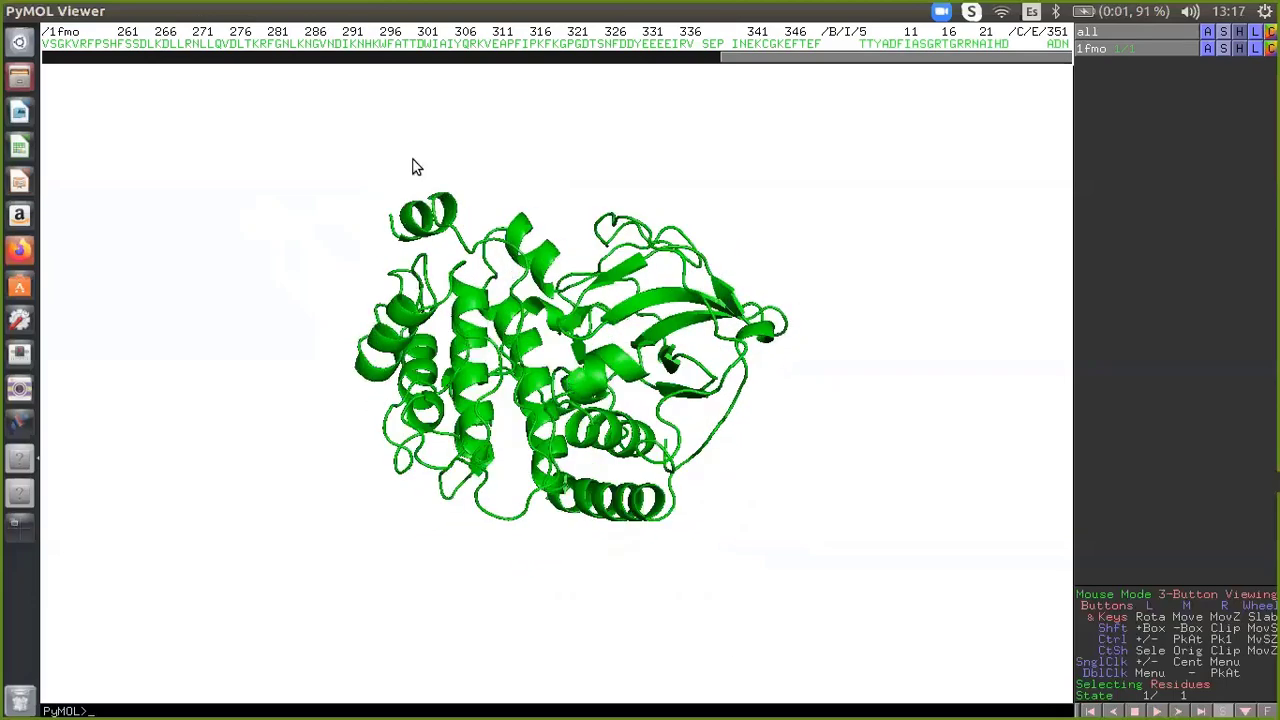
{"action": "right_click_drag", "start_coordinate": [500, 336], "coordinate": [495, 425]}
{"action": "middle_click_drag", "start_coordinate": [496, 397], "coordinate": [494, 410]}
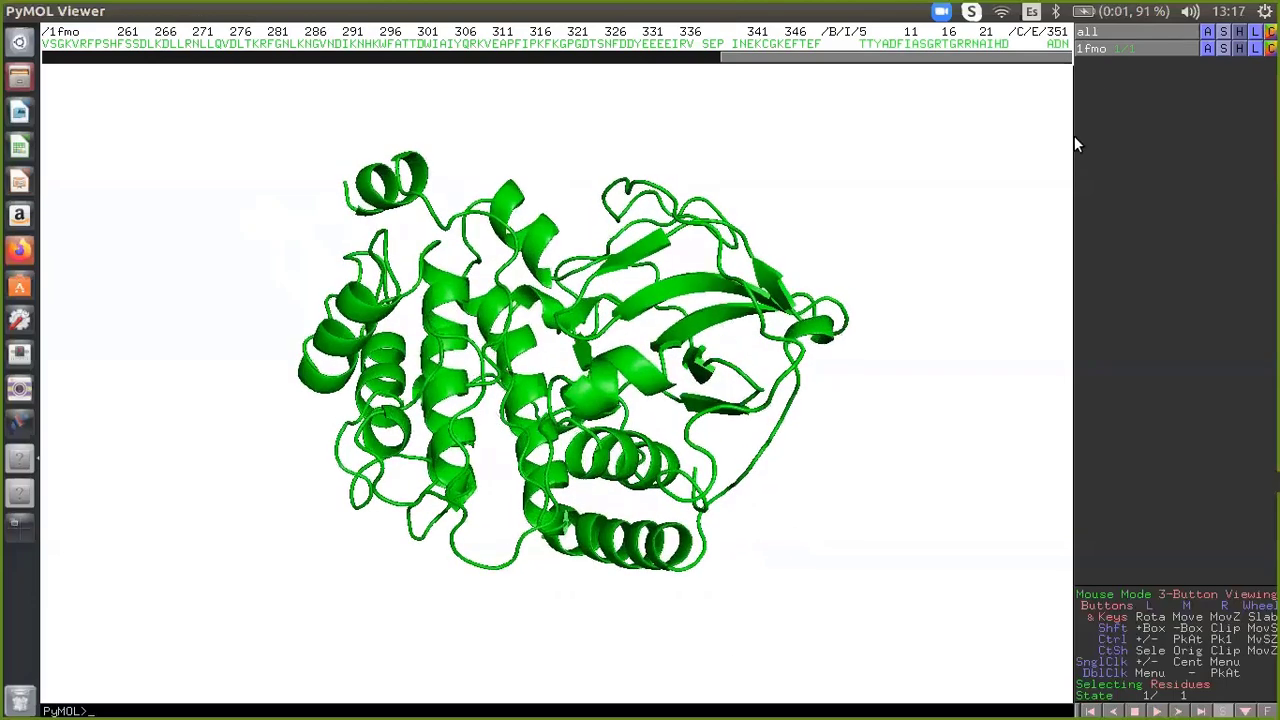
- Toggle the visibility of the 1fmo object off and on, leaving it displayed, and inspect the cartoon
{"action": "left_click", "coordinate": [1103, 46]}
{"action": "left_click", "coordinate": [1103, 46]}
{"action": "left_click", "coordinate": [1103, 46]}
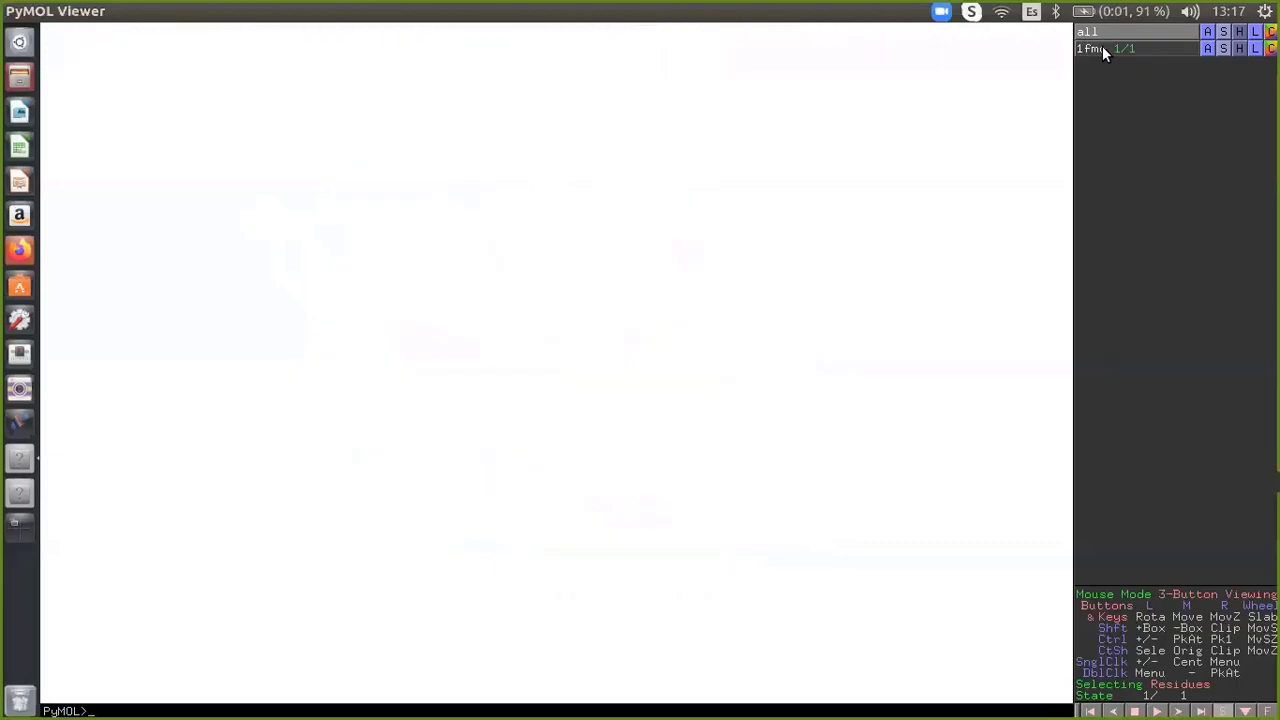
{"action": "left_click", "coordinate": [1103, 46]}
{"action": "left_click_drag", "start_coordinate": [548, 410], "coordinate": [590, 385]}
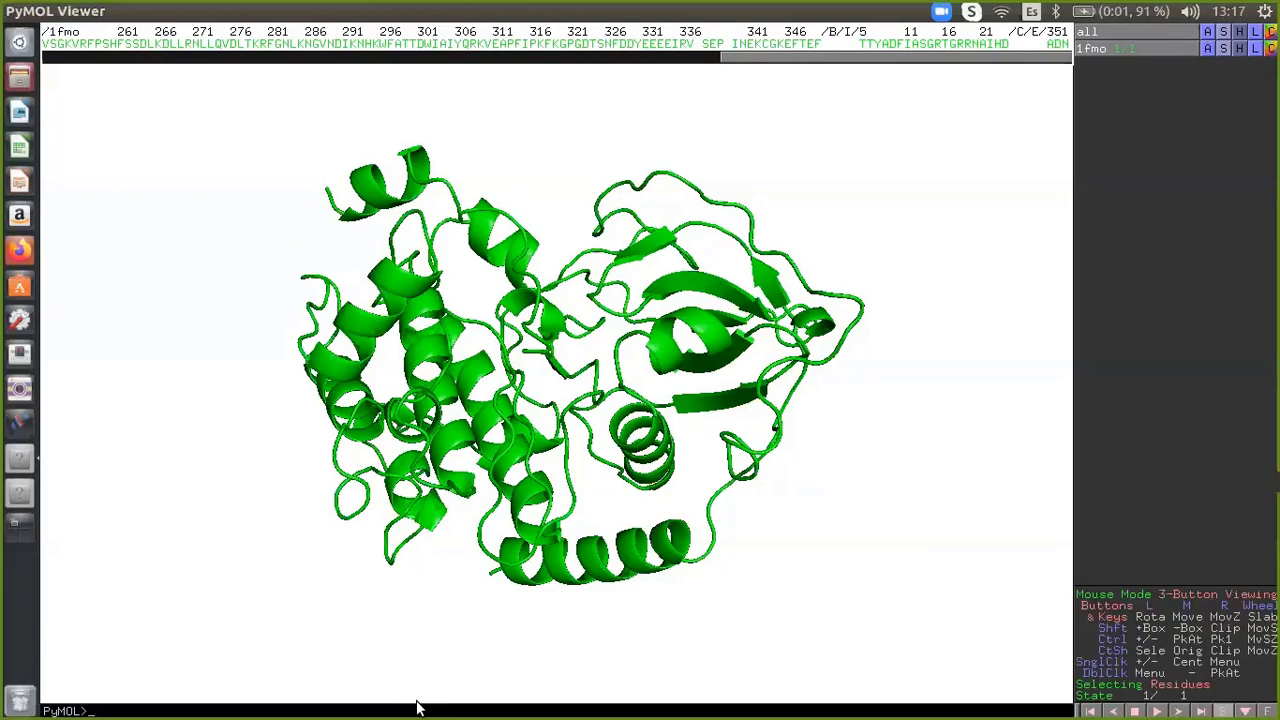
- Split the 1fmo object into separate objects for each chain
{"action": "type", "text": "spl"}
{"action": "key", "text": "Tab"}
{"action": "type", "text": "1fmo"}
{"action": "key", "text": "Return"}
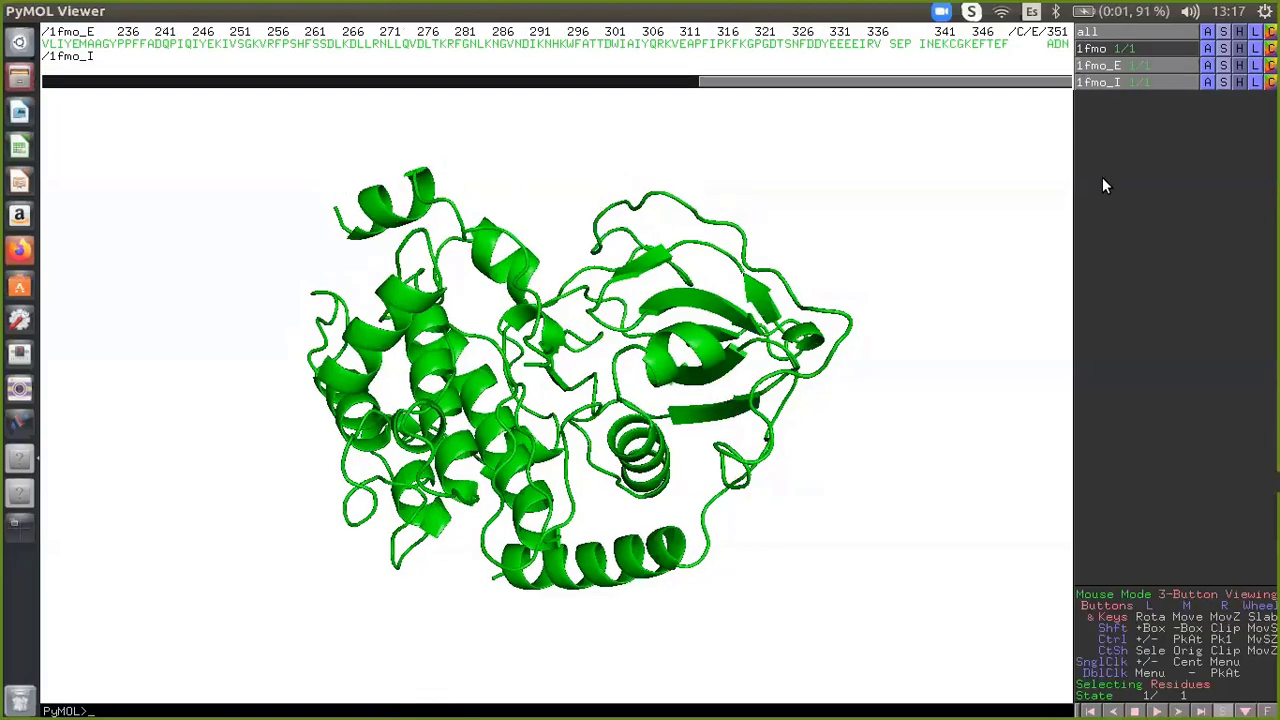
- Toggle the visibility of the 1fmo_E and 1fmo_I objects to identify each chain, leaving both displayed
{"action": "left_click", "coordinate": [1113, 66]}
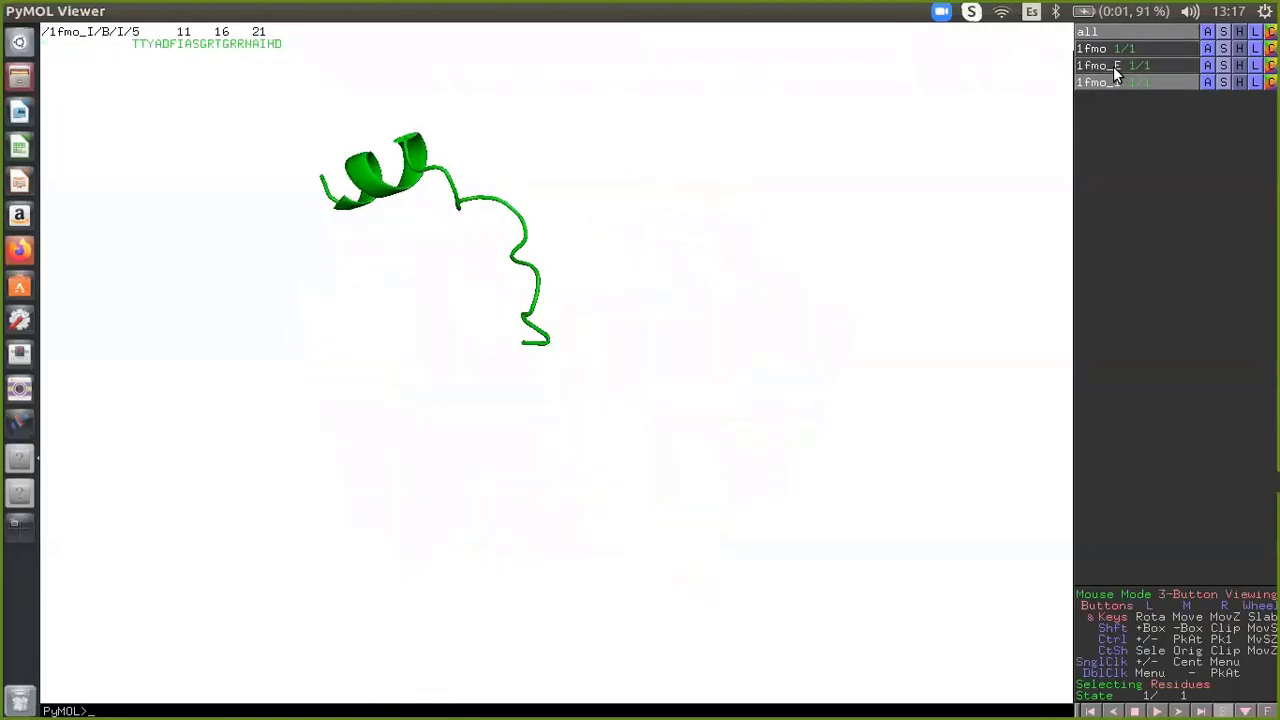
{"action": "left_click", "coordinate": [1113, 66]}
{"action": "left_click", "coordinate": [1113, 66]}
{"action": "left_click", "coordinate": [1113, 66]}
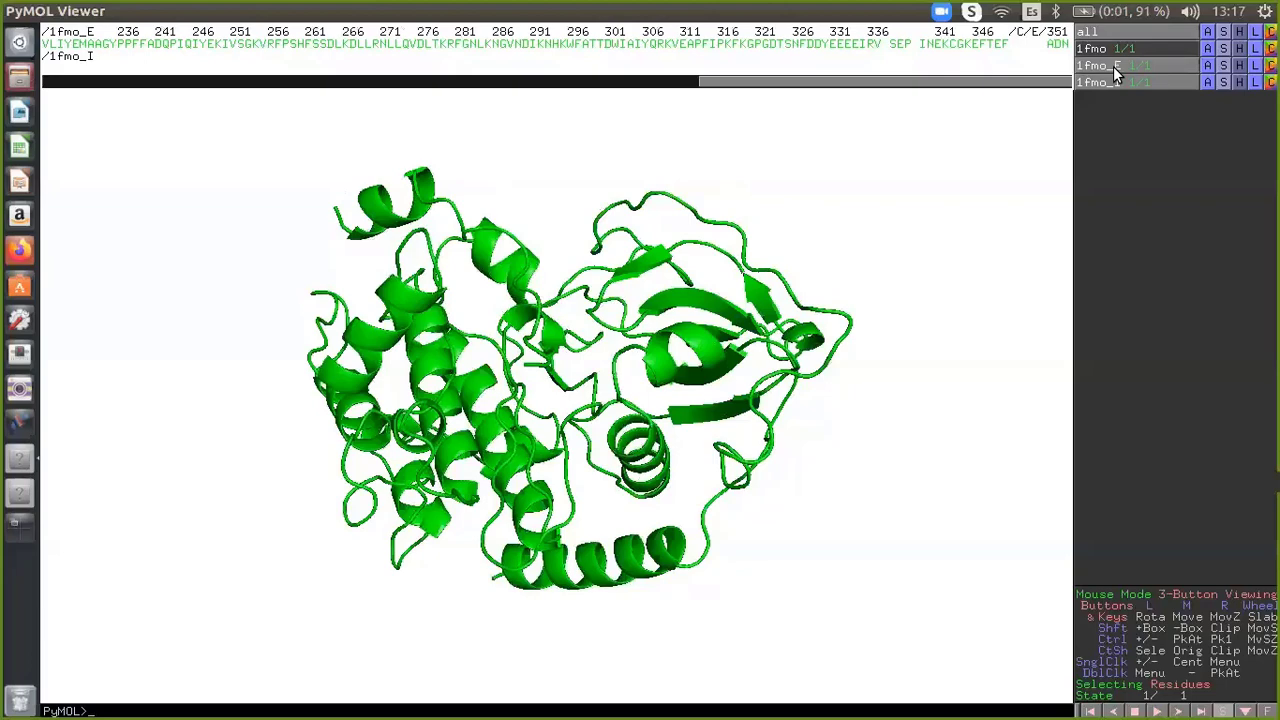
{"action": "left_click", "coordinate": [1113, 77]}
{"action": "left_click", "coordinate": [1113, 77]}
{"action": "left_click", "coordinate": [1113, 77]}
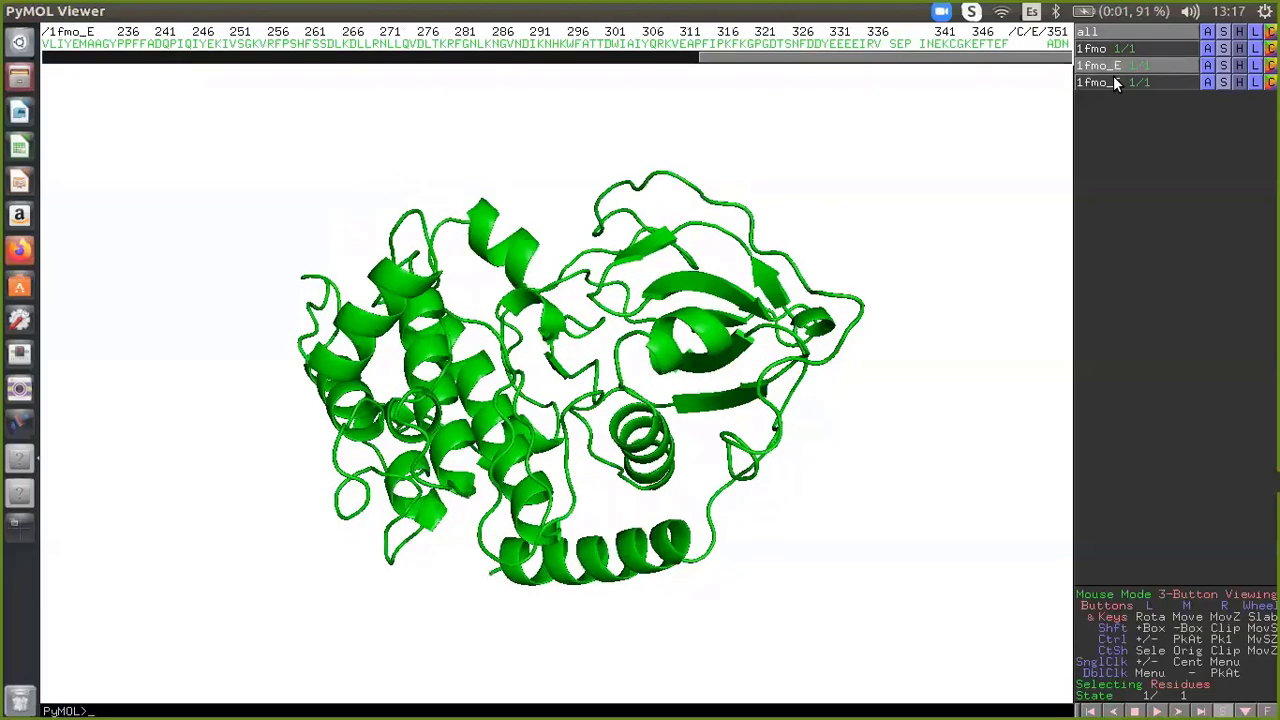
{"action": "left_click", "coordinate": [1113, 82]}
{"action": "left_click", "coordinate": [1113, 82]}
{"action": "left_click", "coordinate": [1113, 82]}
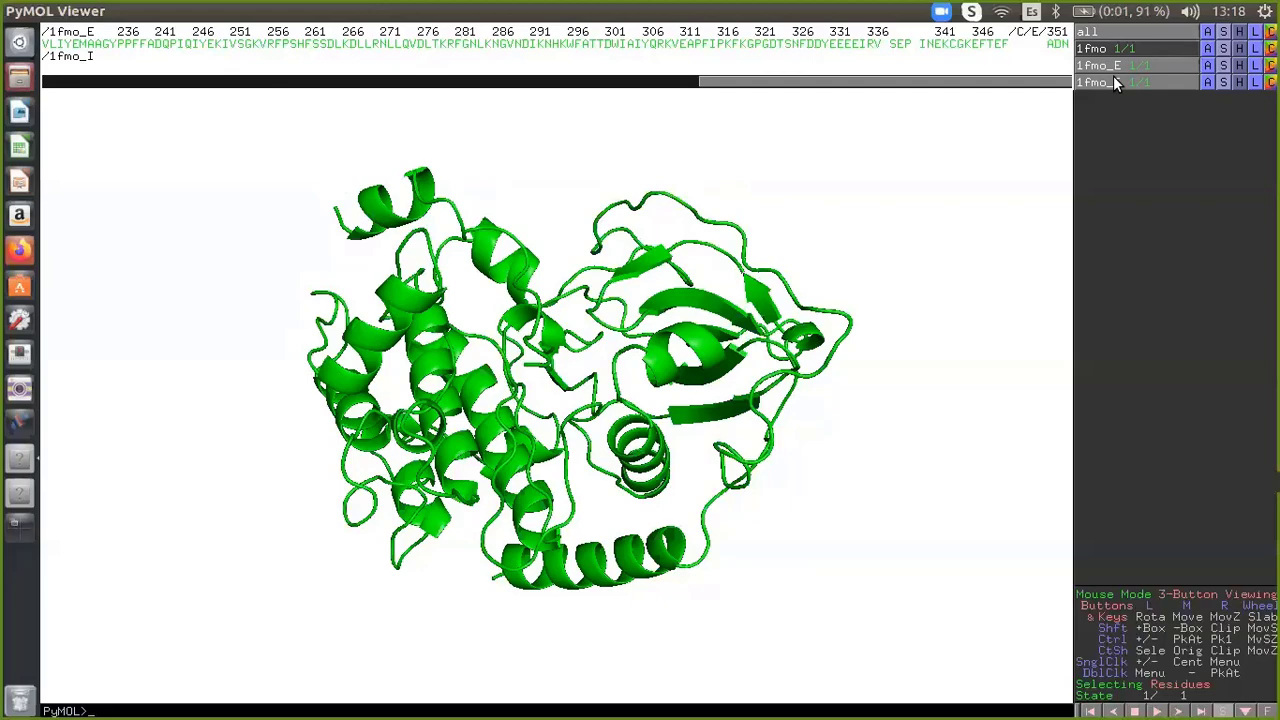
- Hide the 1fmo_I object and inspect the 1fmo_E chain alone from several angles
{"action": "left_click", "coordinate": [1113, 77]}
{"action": "left_click_drag", "start_coordinate": [645, 400], "coordinate": [640, 450]}
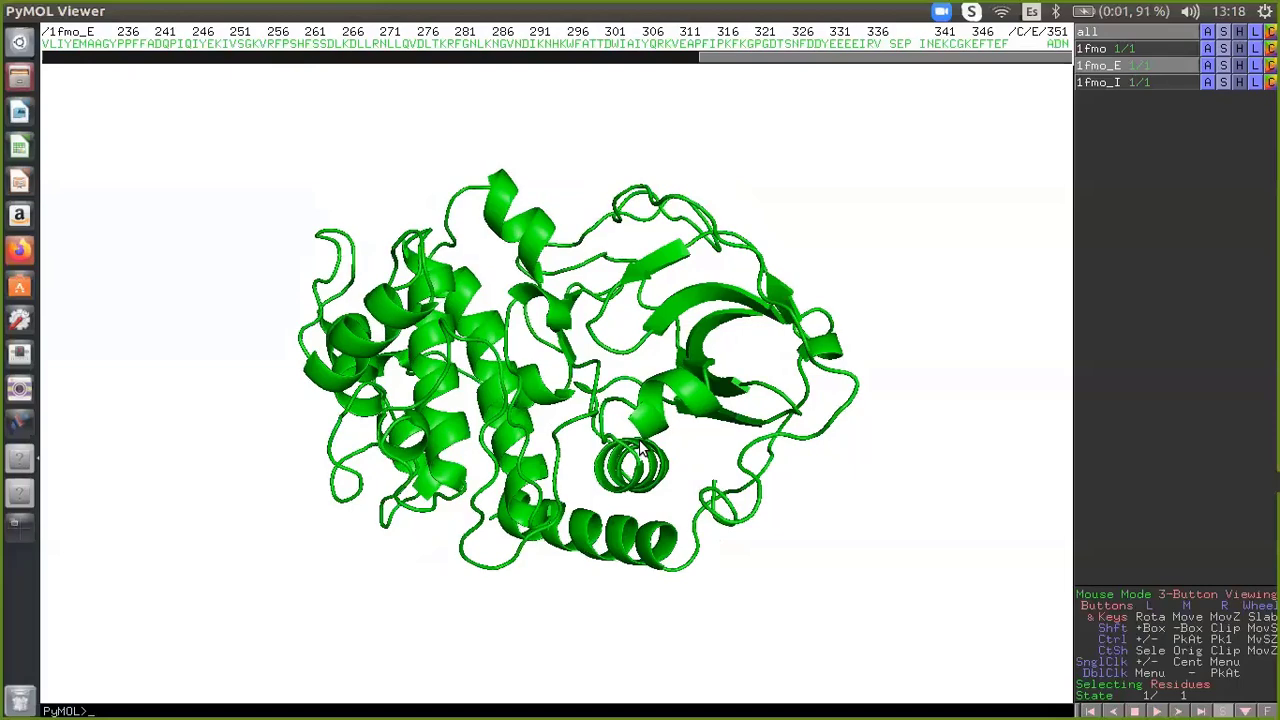
{"action": "left_click_drag", "start_coordinate": [636, 452], "coordinate": [531, 430]}
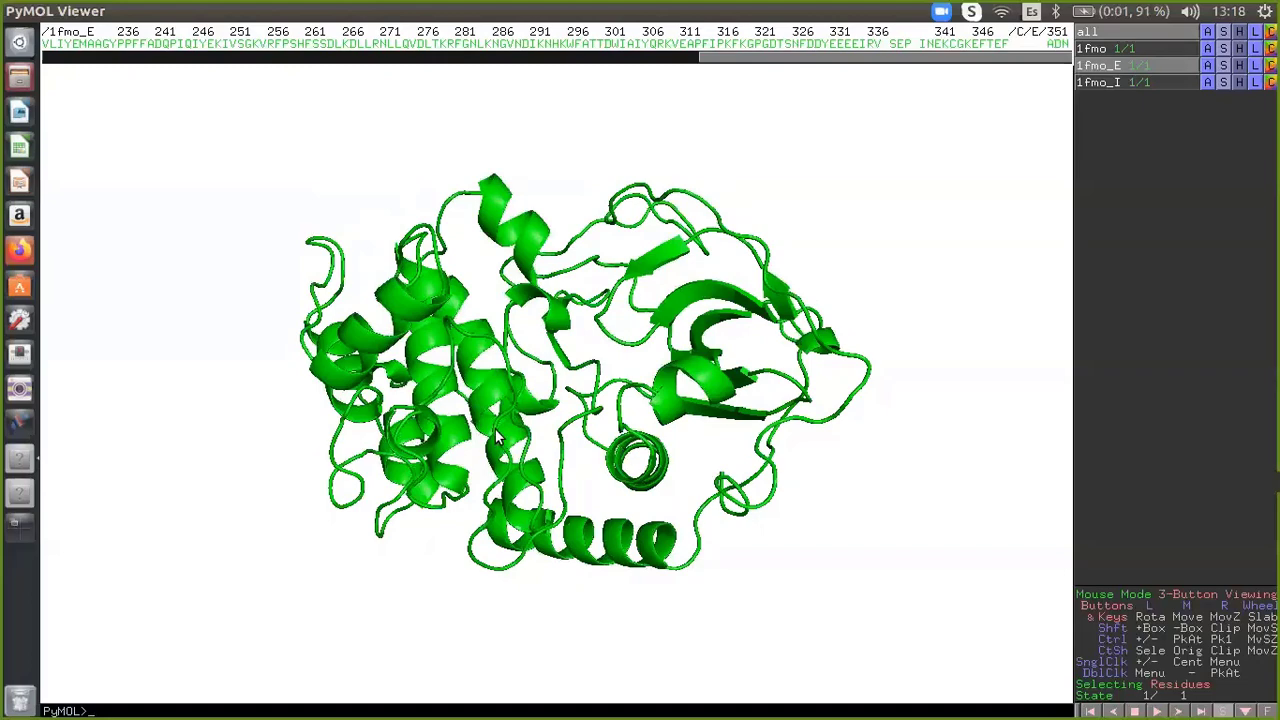
{"action": "left_click_drag", "start_coordinate": [520, 440], "coordinate": [520, 375]}
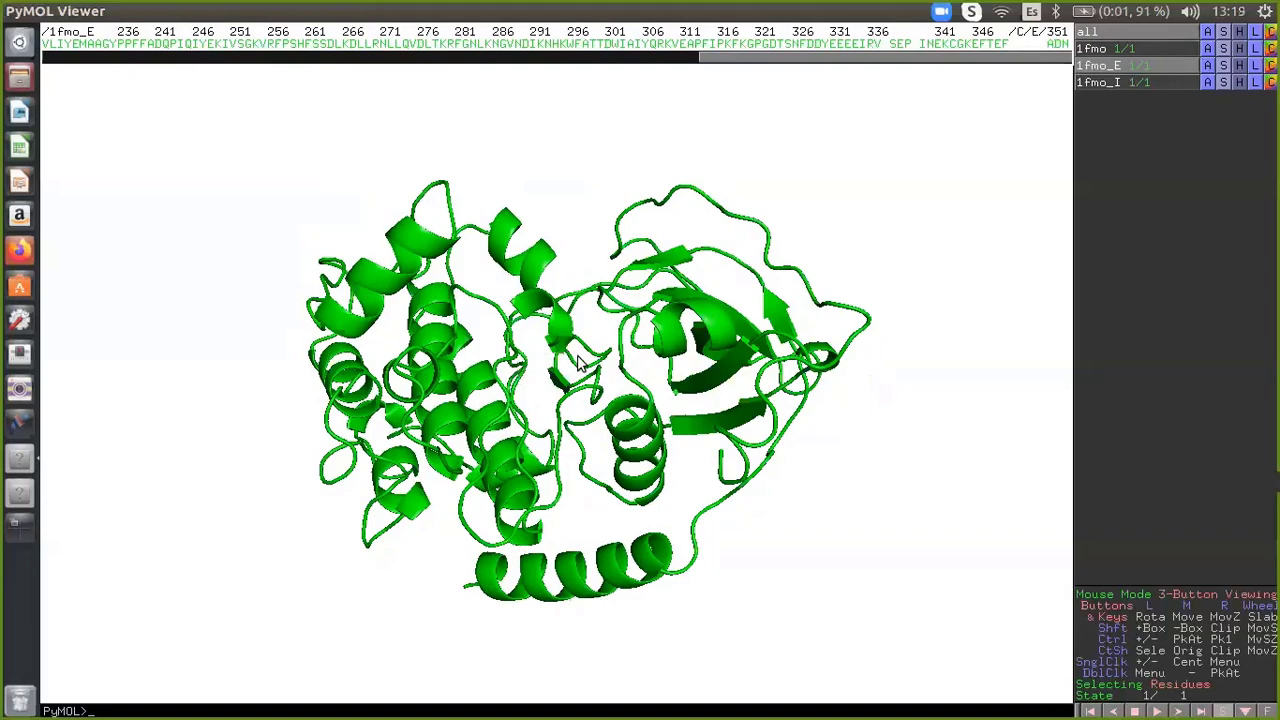
{"action": "left_click_drag", "start_coordinate": [624, 405], "coordinate": [690, 400]}
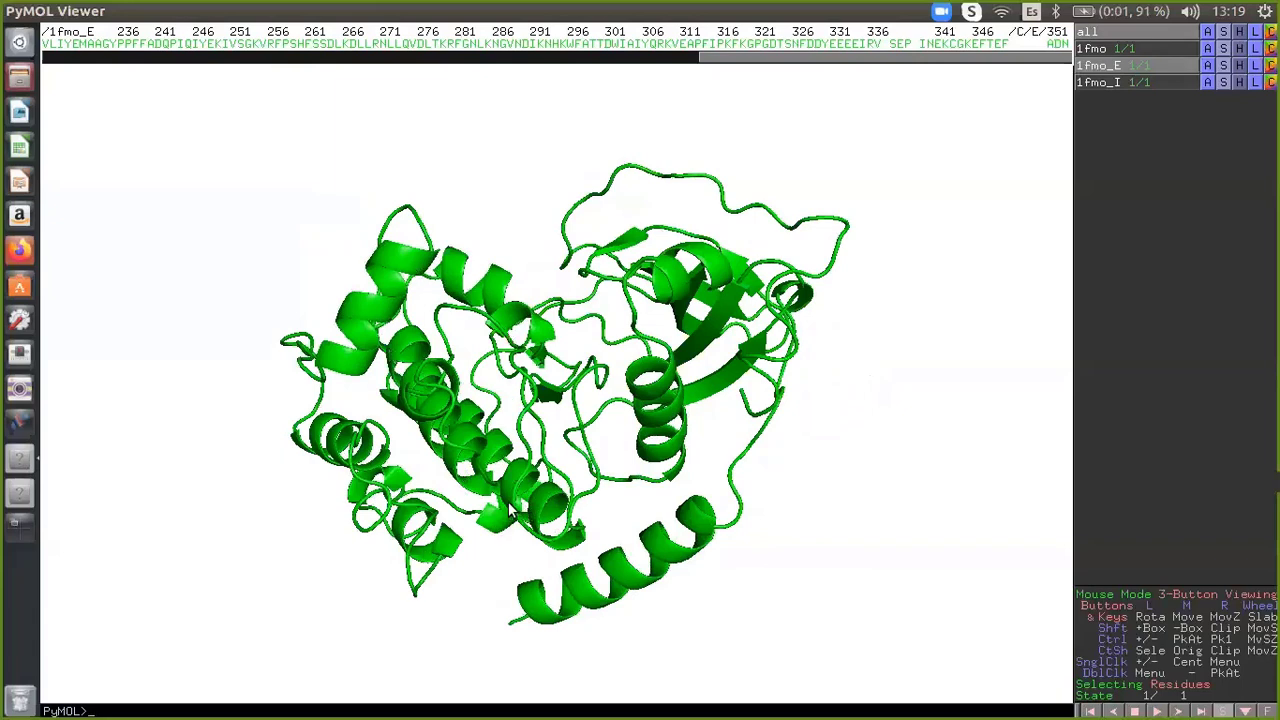
{"action": "left_click_drag", "start_coordinate": [789, 274], "coordinate": [810, 334]}
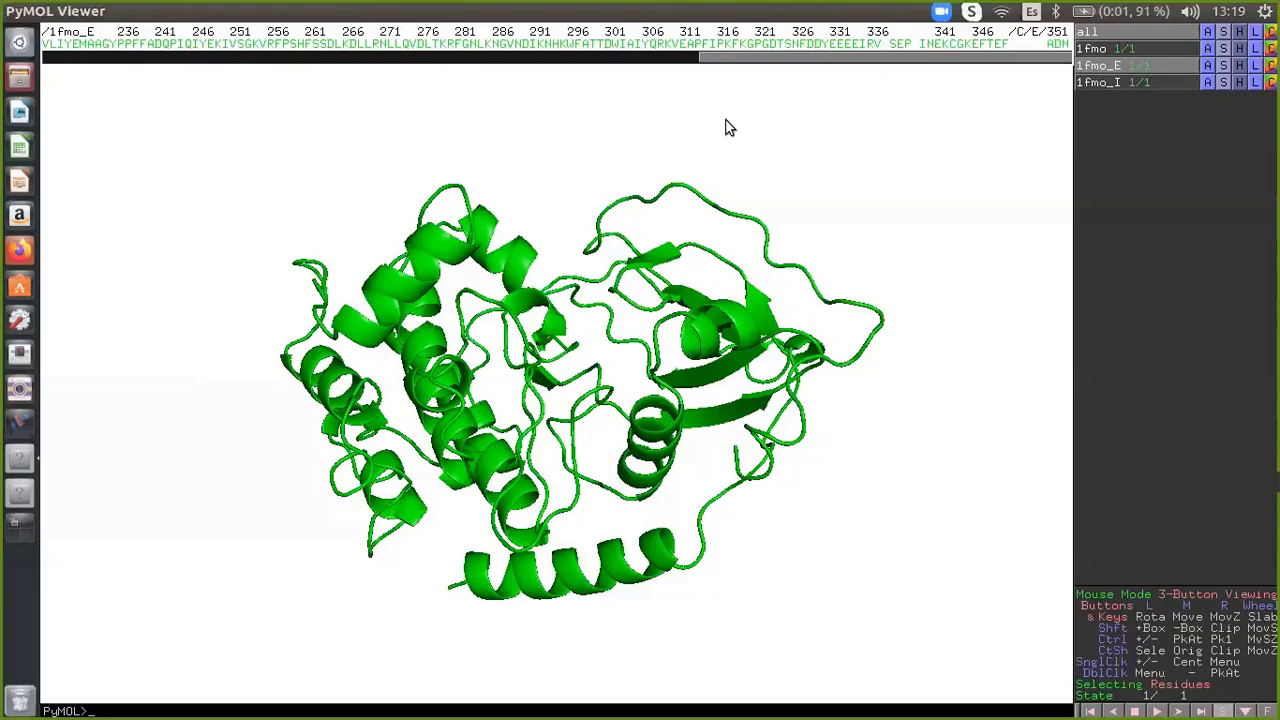
- Create a selection named n_terminal from residues 13-192 of the 1fmo_E object
{"action": "left_click_drag", "start_coordinate": [631, 60], "coordinate": [86, 69]}
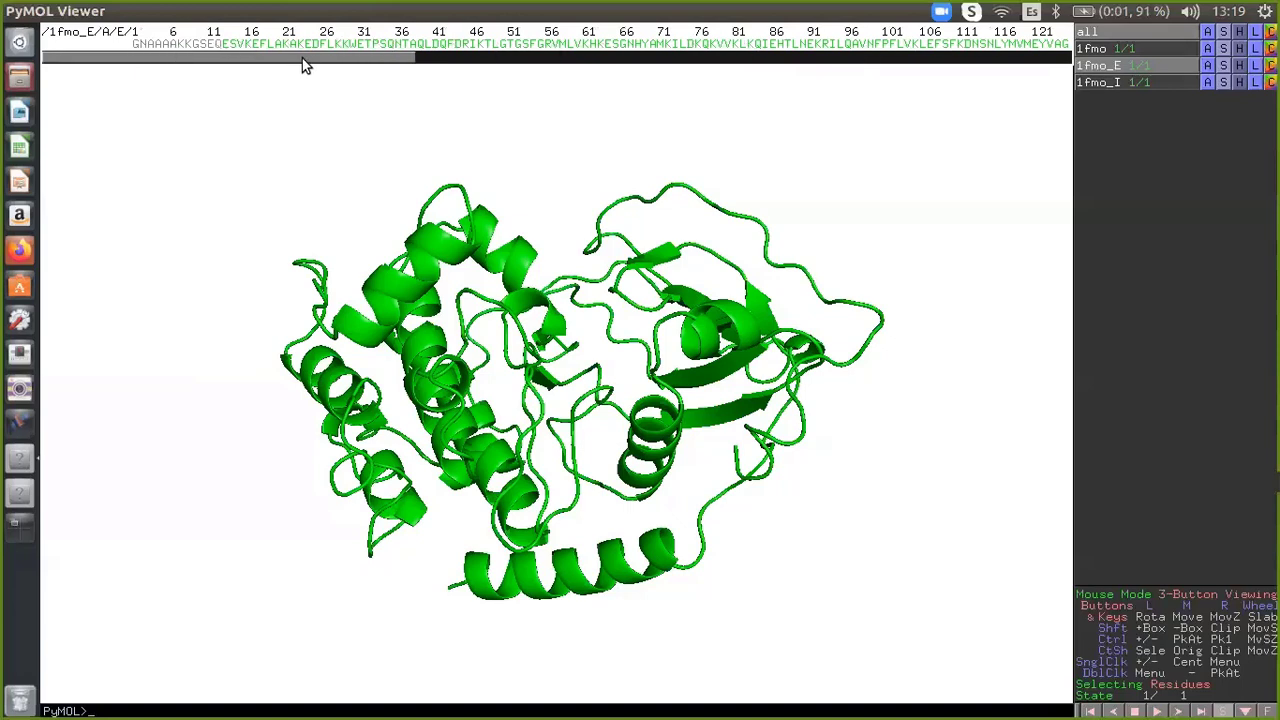
{"action": "left_click_drag", "start_coordinate": [306, 58], "coordinate": [136, 79]}
{"action": "type", "text": "select"}
{"action": "type", "text": "n-terminal"}
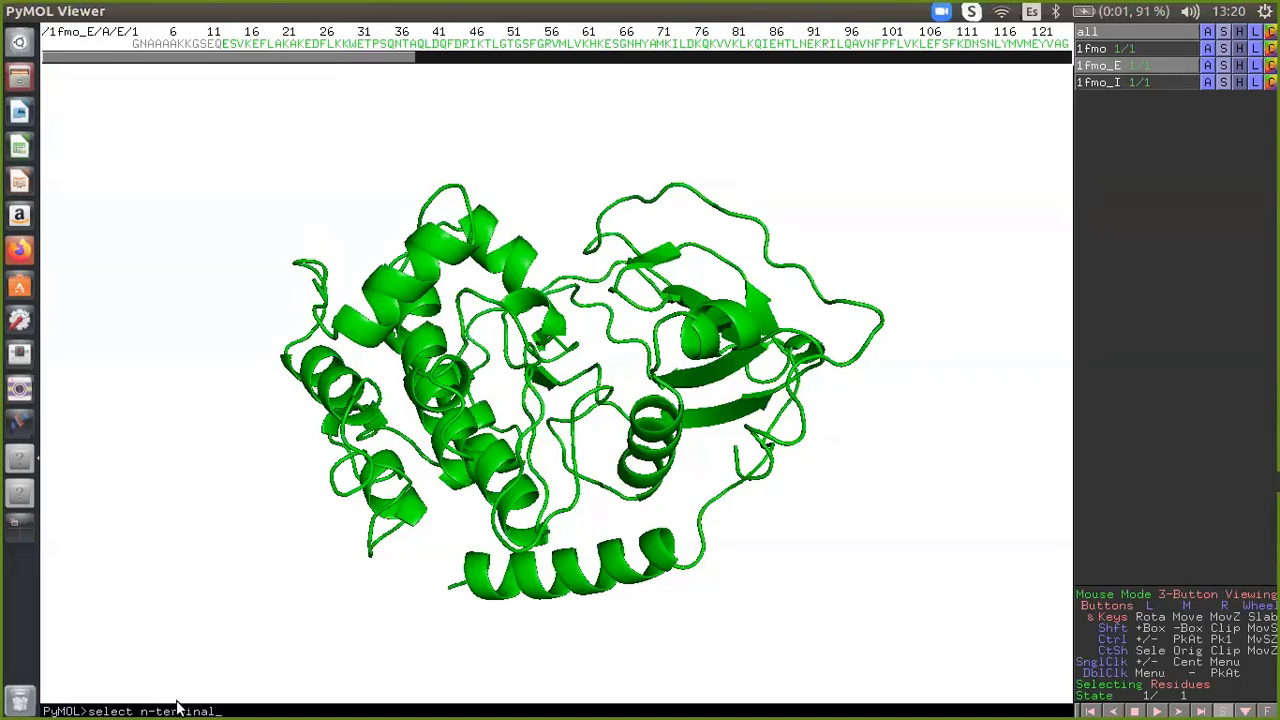
{"action": "key", "text": "BackSpace"}
{"action": "key", "text": "BackSpace"}
{"action": "key", "text": "BackSpace"}
{"action": "key", "text": "BackSpace"}
{"action": "key", "text": "BackSpace"}
{"action": "key", "text": "BackSpace"}
{"action": "key", "text": "BackSpace"}
{"action": "key", "text": "BackSpace"}
{"action": "type", "text": "resname A"}
{"action": "key", "text": "BackSpace"}
{"action": "key", "text": "BackSpace"}
{"action": "key", "text": "BackSpace"}
{"action": "key", "text": "BackSpace"}
{"action": "key", "text": "BackSpace"}
{"action": "key", "text": "BackSpace"}
{"action": "key", "text": "BackSpace"}
{"action": "key", "text": "BackSpace"}
{"action": "key", "text": "BackSpace"}
{"action": "type", "text": "n"}
{"action": "type", "text": " terminal"}
{"action": "key", "text": "BackSpace"}
{"action": "key", "text": "BackSpace"}
{"action": "key", "text": "BackSpace"}
{"action": "key", "text": "BackSpace"}
{"action": "key", "text": "BackSpace"}
{"action": "key", "text": "BackSpace"}
{"action": "key", "text": "BackSpace"}
{"action": "key", "text": "BackSpace"}
{"action": "key", "text": "BackSpace"}
{"action": "key", "text": "BackSpace"}
{"action": "type", "text": "n-ter"}
{"action": "key", "text": "BackSpace"}
{"action": "key", "text": "BackSpace"}
{"action": "key", "text": "BackSpace"}
{"action": "key", "text": "BackSpace"}
{"action": "type", "text": "_terminal,resi"}
{"action": "key", "text": "Left"}
{"action": "key", "text": "Left"}
{"action": "key", "text": "Left"}
{"action": "key", "text": "Left"}
{"action": "key", "text": "Right"}
{"action": "key", "text": "Right"}
{"action": "key", "text": "Right"}
{"action": "key", "text": "Right"}
{"action": "type", "text": "13-"}
{"action": "left_click_drag", "start_coordinate": [227, 58], "coordinate": [525, 52]}
{"action": "type", "text": "192"}
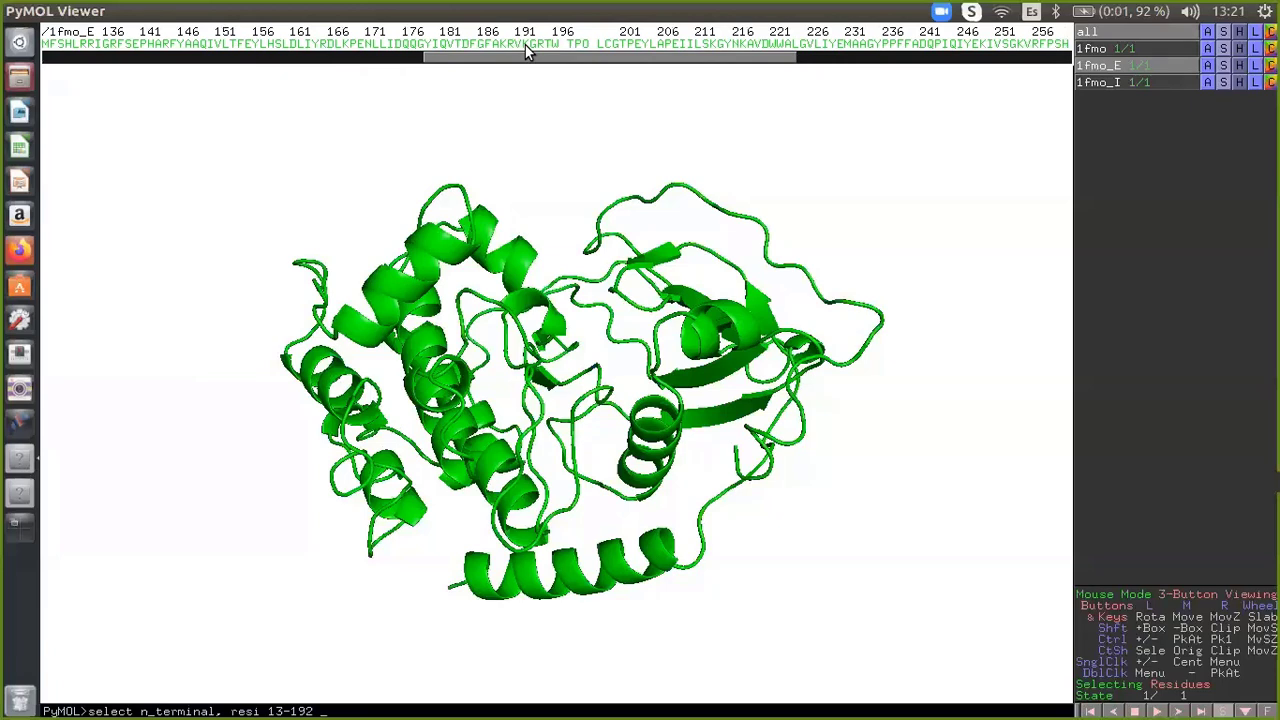
{"action": "type", "text": "and"}
{"action": "left_click", "coordinate": [1099, 66]}
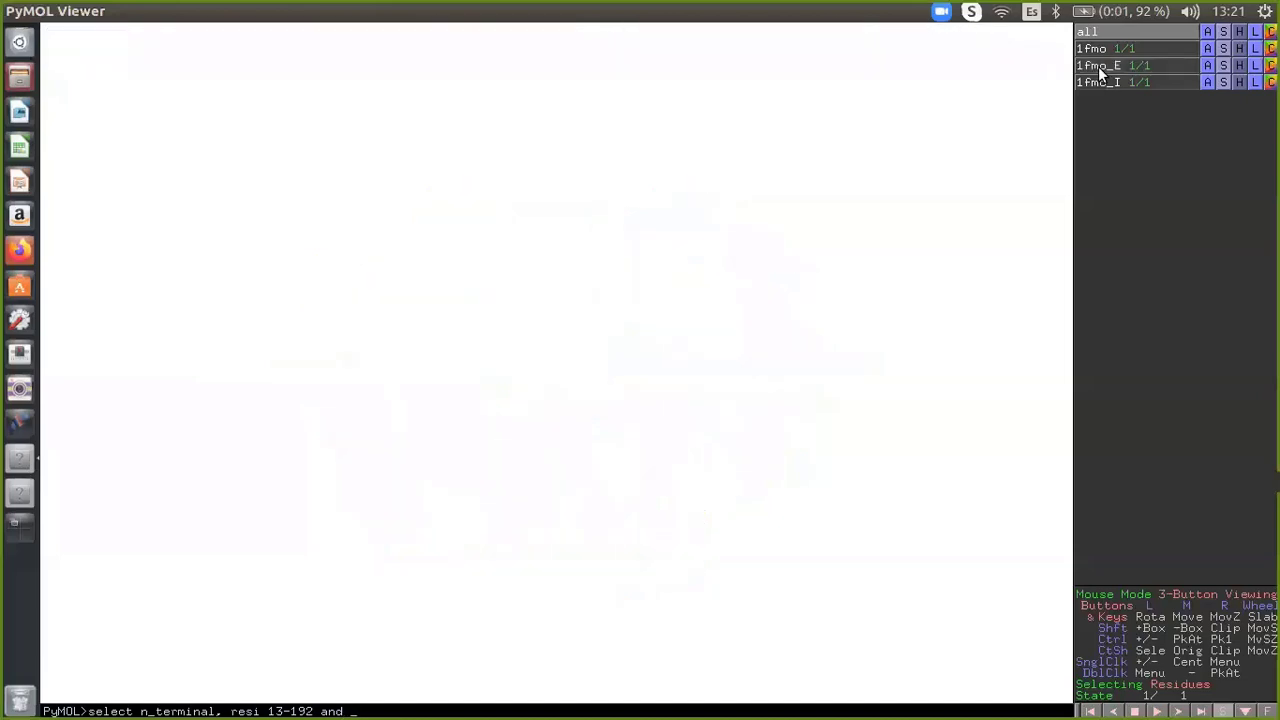
{"action": "left_click", "coordinate": [1099, 68]}
{"action": "type", "text": "1"}
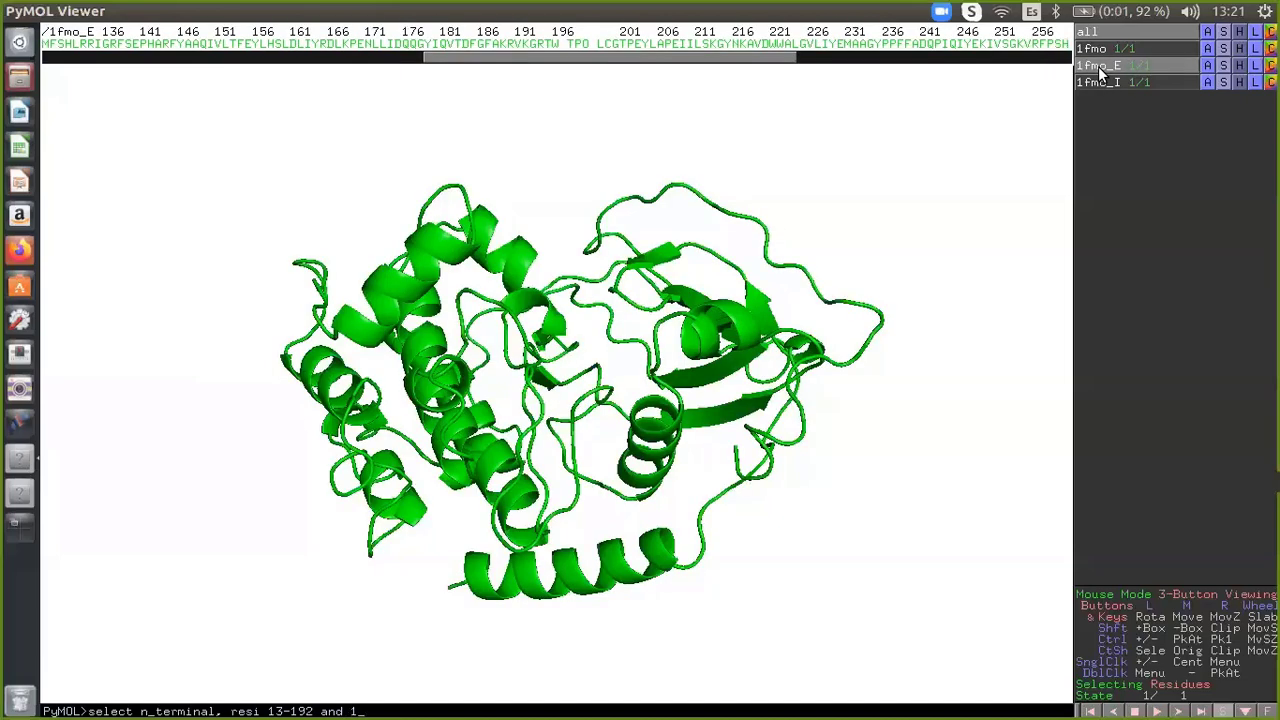
{"action": "type", "text": "fmo_E"}
{"action": "key", "text": "Return"}
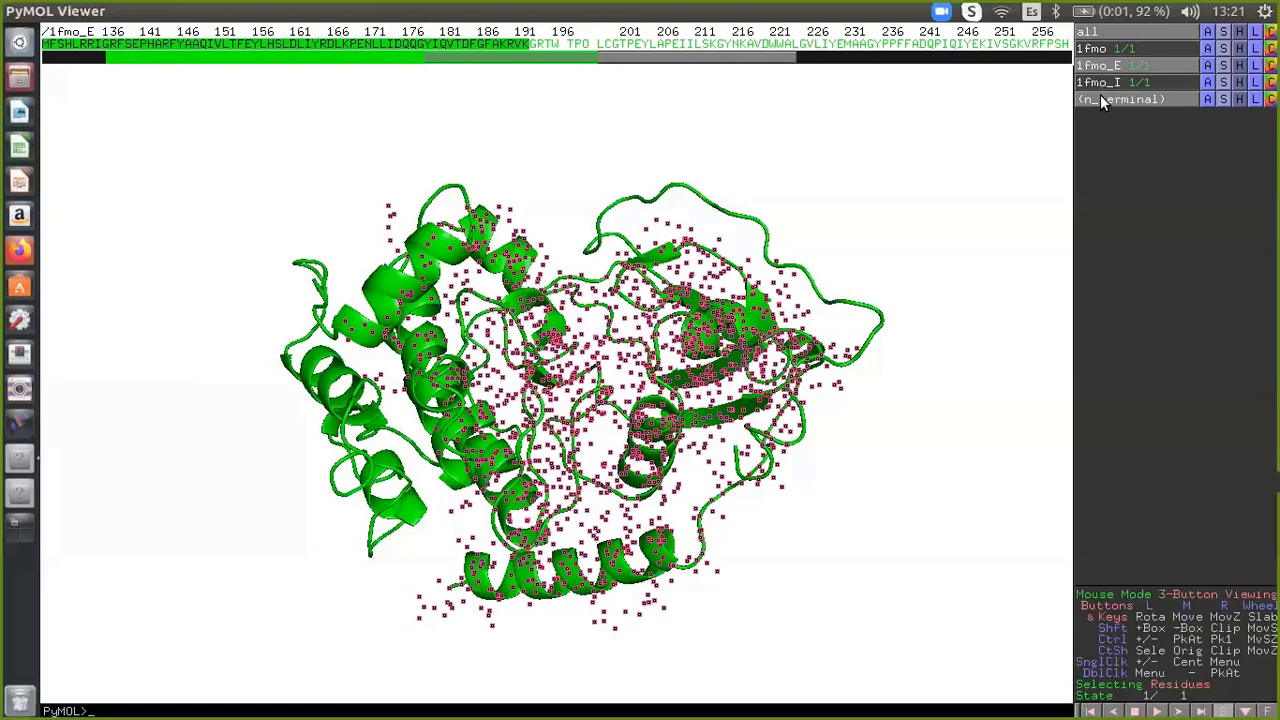
- Toggle the highlight of the n_terminal selection off and on to check which residues it covers
{"action": "left_click", "coordinate": [1100, 99]}
{"action": "left_click", "coordinate": [1100, 99]}
{"action": "left_click", "coordinate": [1100, 97]}
{"action": "left_click", "coordinate": [1100, 97]}
{"action": "left_click", "coordinate": [1100, 97]}
{"action": "left_click", "coordinate": [1100, 97]}
- Try coloring the n_terminal selection marine and return it to green
{"action": "left_click", "coordinate": [1271, 99]}
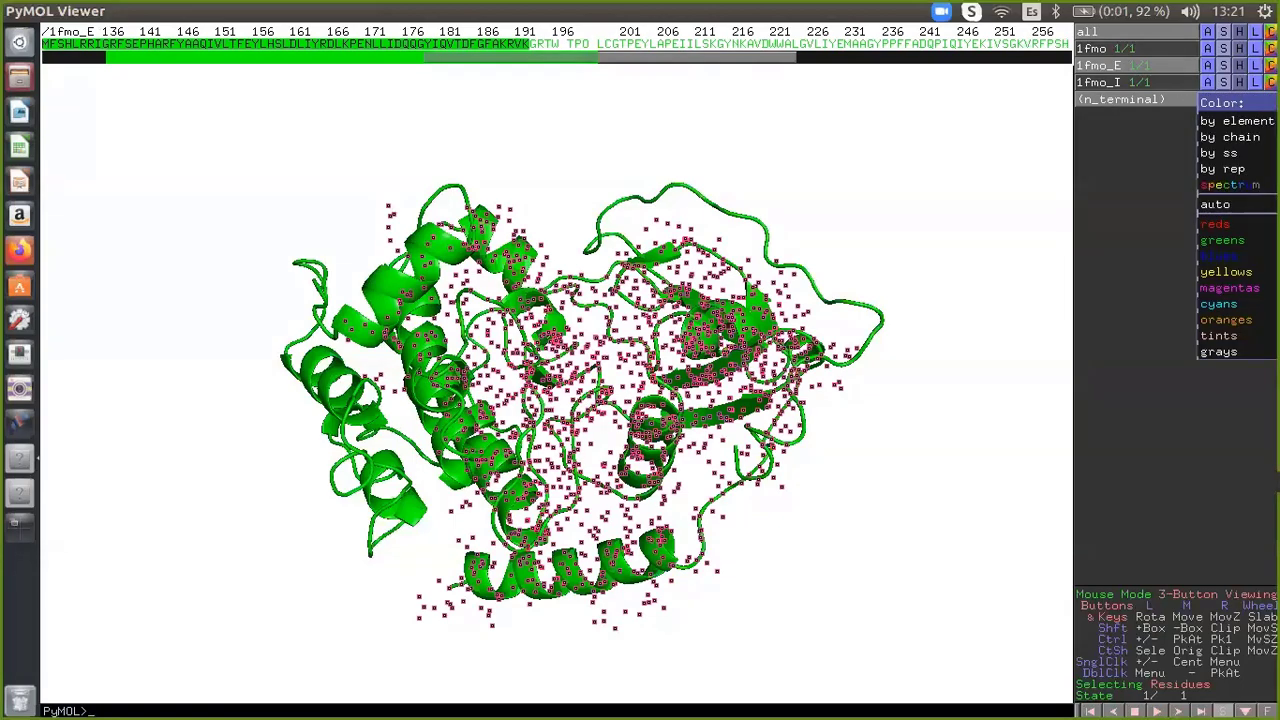
{"action": "mouse_move", "coordinate": [1245, 258]}
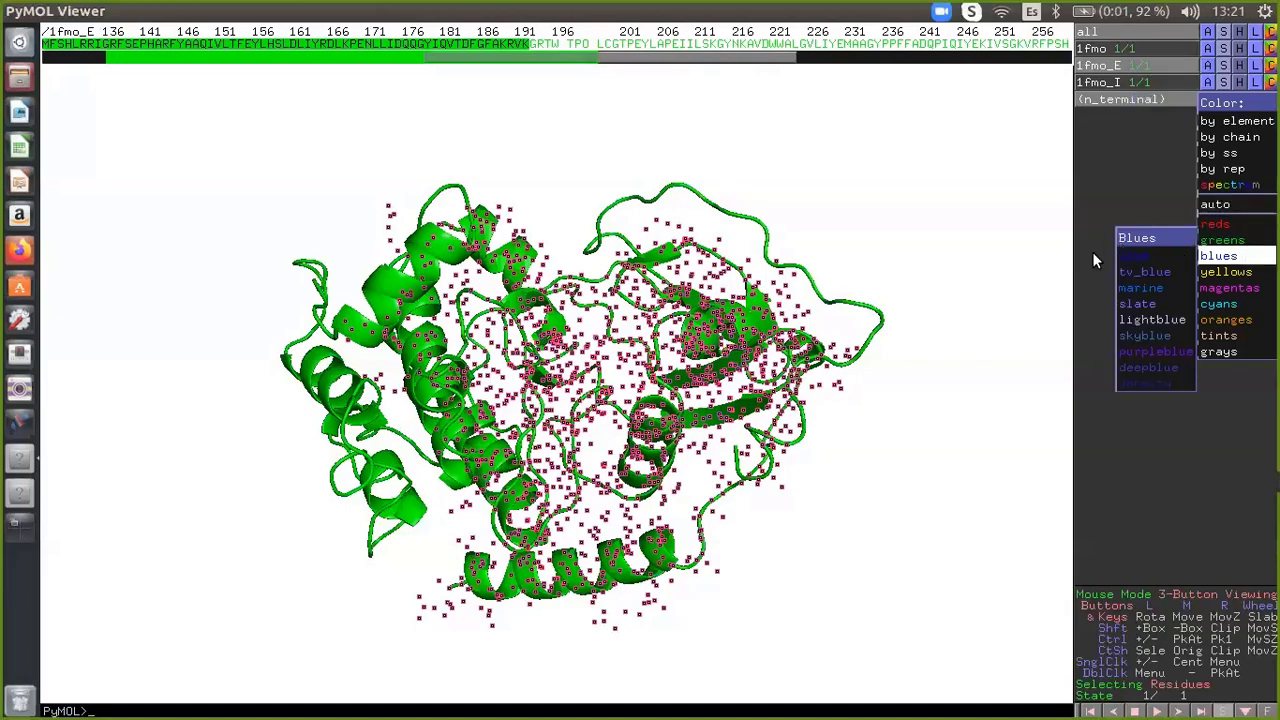
{"action": "left_click", "coordinate": [1145, 291]}
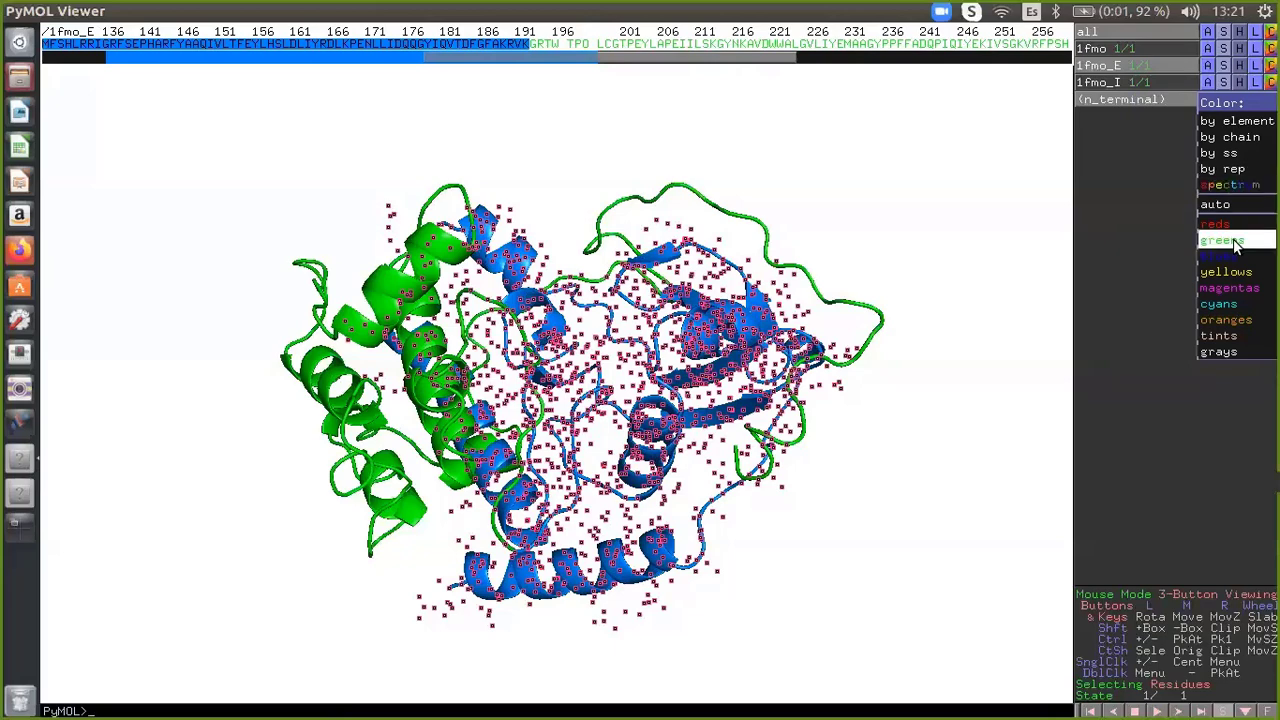
{"action": "mouse_move", "coordinate": [1222, 240]}
{"action": "left_click", "coordinate": [1169, 242]}
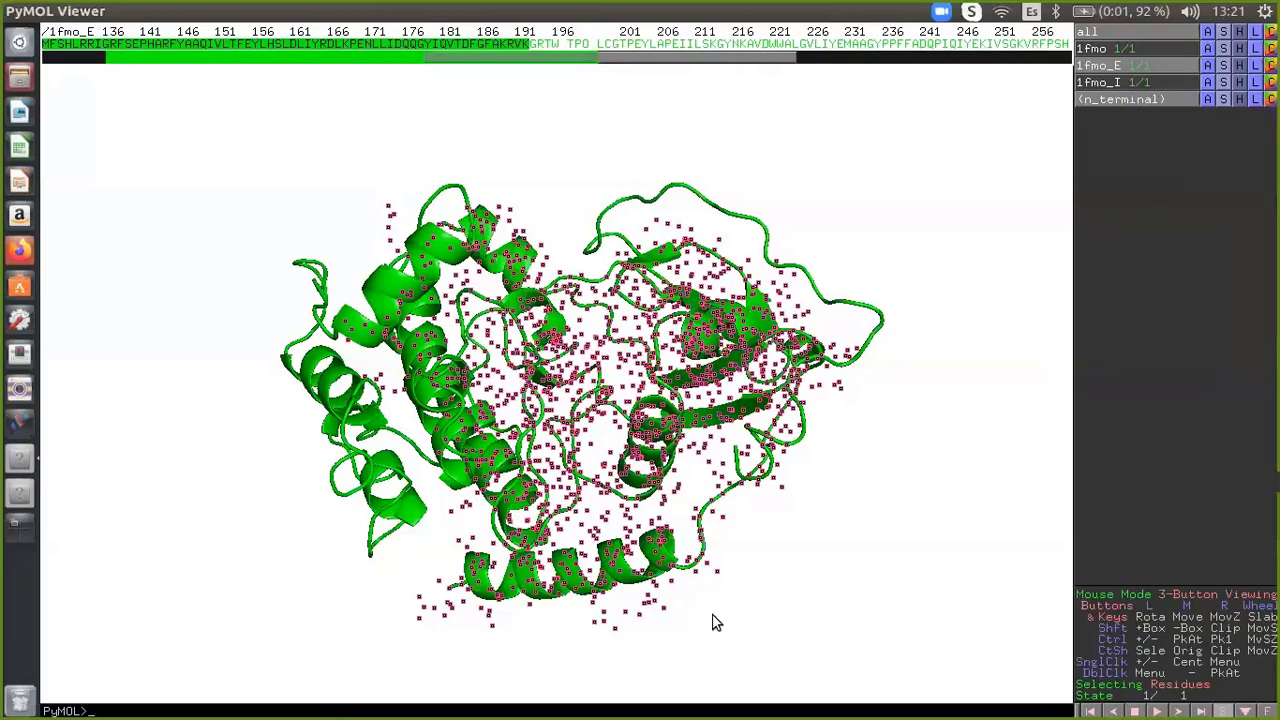
- Color the n_terminal selection marine with the color command, clear its highlight and inspect the structure
{"action": "type", "text": "color"}
{"action": "type", "text": "marine,"}
{"action": "key", "text": "Left"}
{"action": "key", "text": "Left"}
{"action": "key", "text": "Left"}
{"action": "key", "text": "Right"}
{"action": "key", "text": "Right"}
{"action": "key", "text": "Right"}
{"action": "key", "text": "Right"}
{"action": "key", "text": "Right"}
{"action": "key", "text": "Right"}
{"action": "key", "text": "Right"}
{"action": "key", "text": "Right"}
{"action": "type", "text": "n-terminal"}
{"action": "key", "text": "Return"}
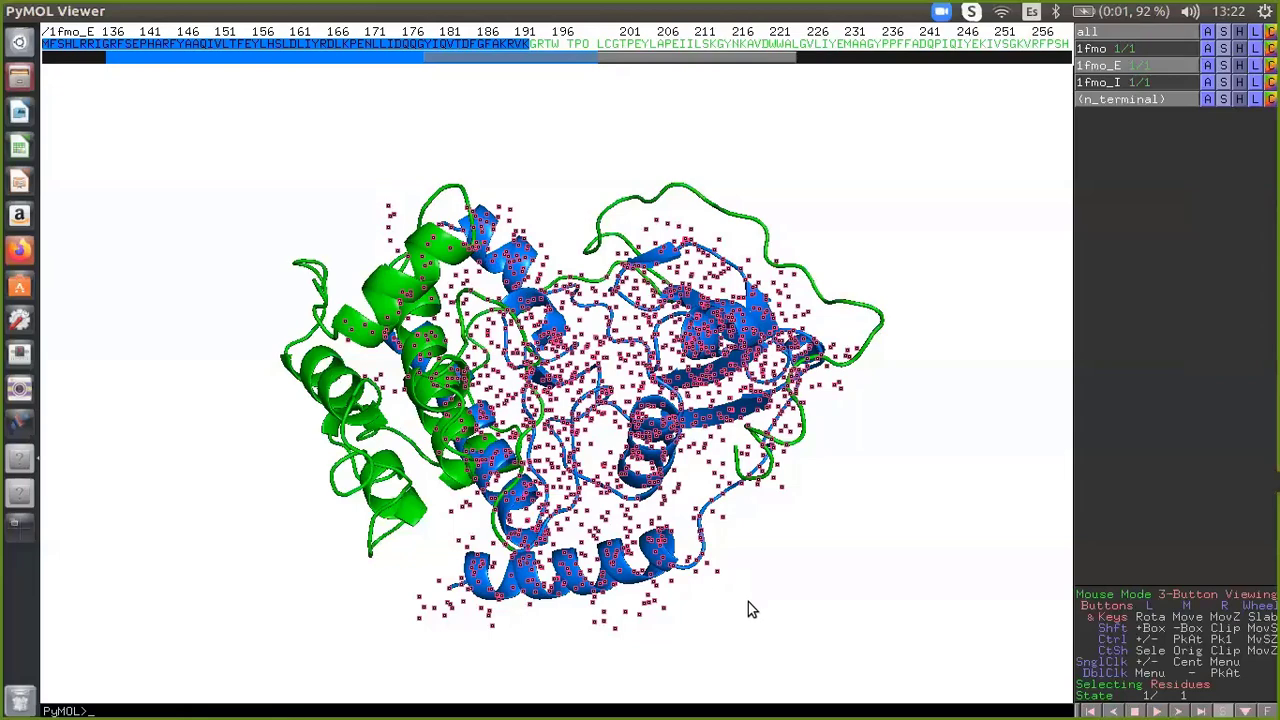
{"action": "left_click", "coordinate": [748, 602]}
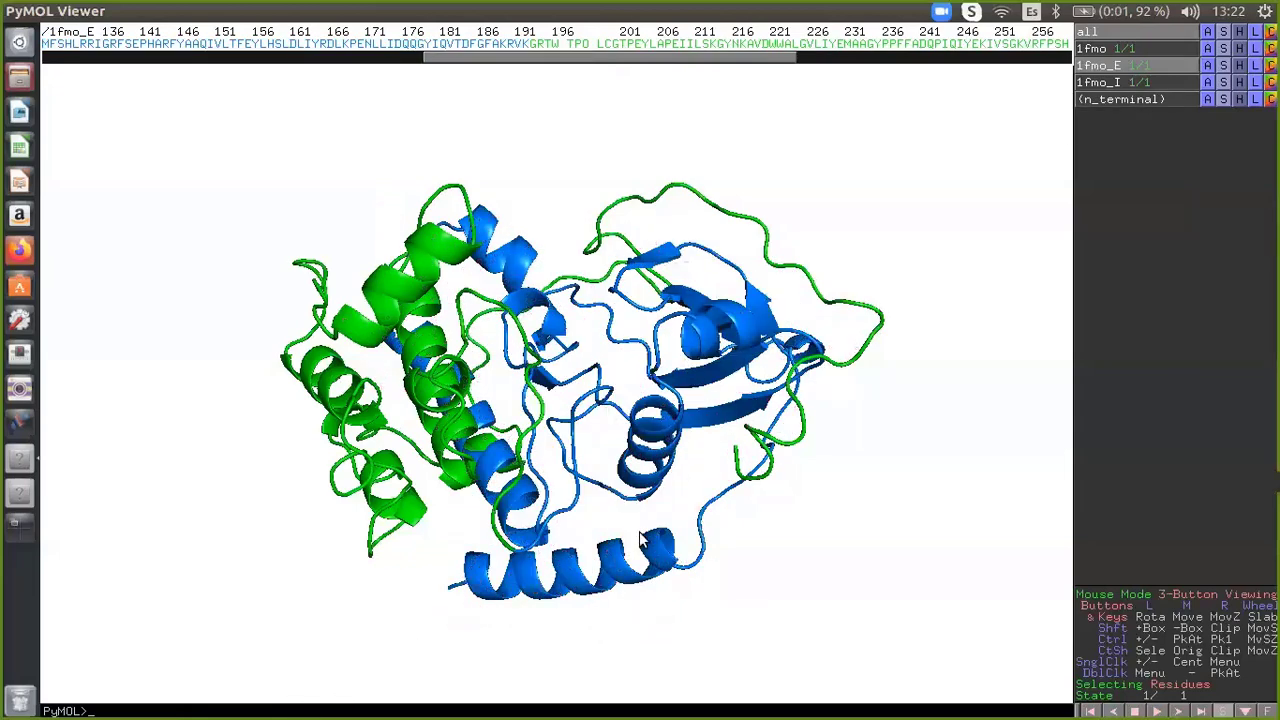
{"action": "left_click_drag", "start_coordinate": [643, 540], "coordinate": [519, 368]}
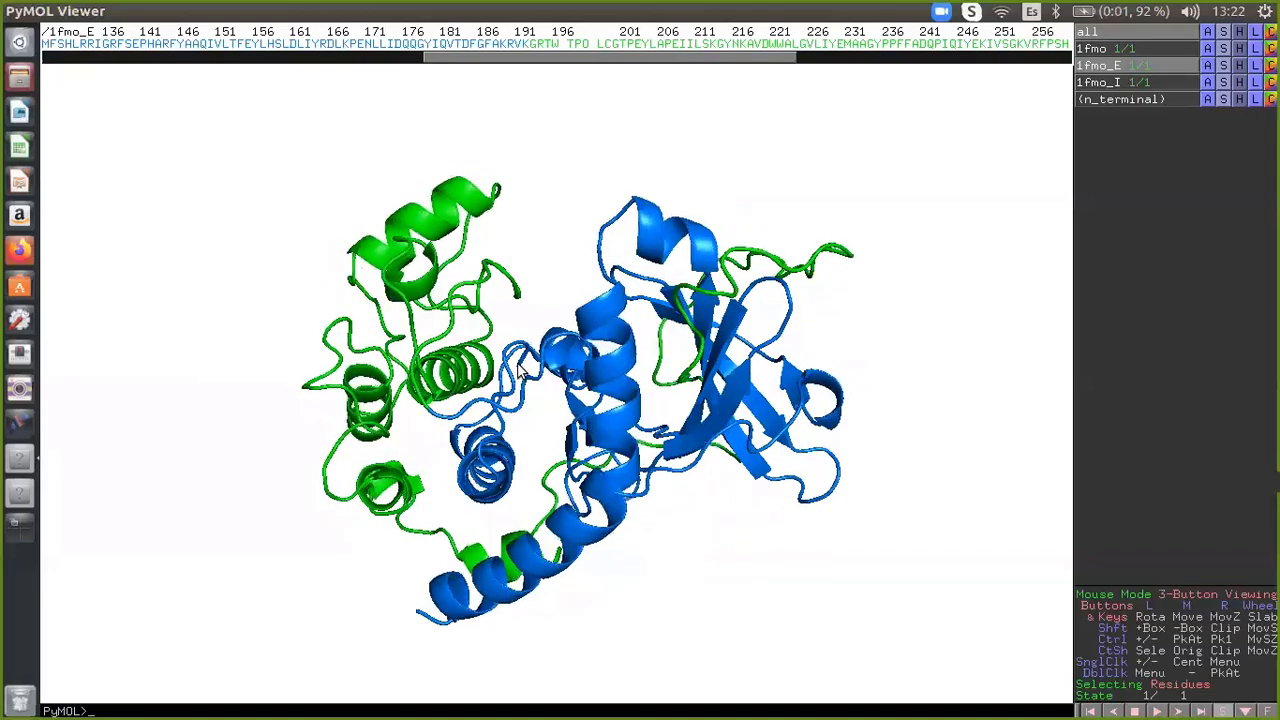
{"action": "left_click_drag", "start_coordinate": [515, 440], "coordinate": [504, 485]}
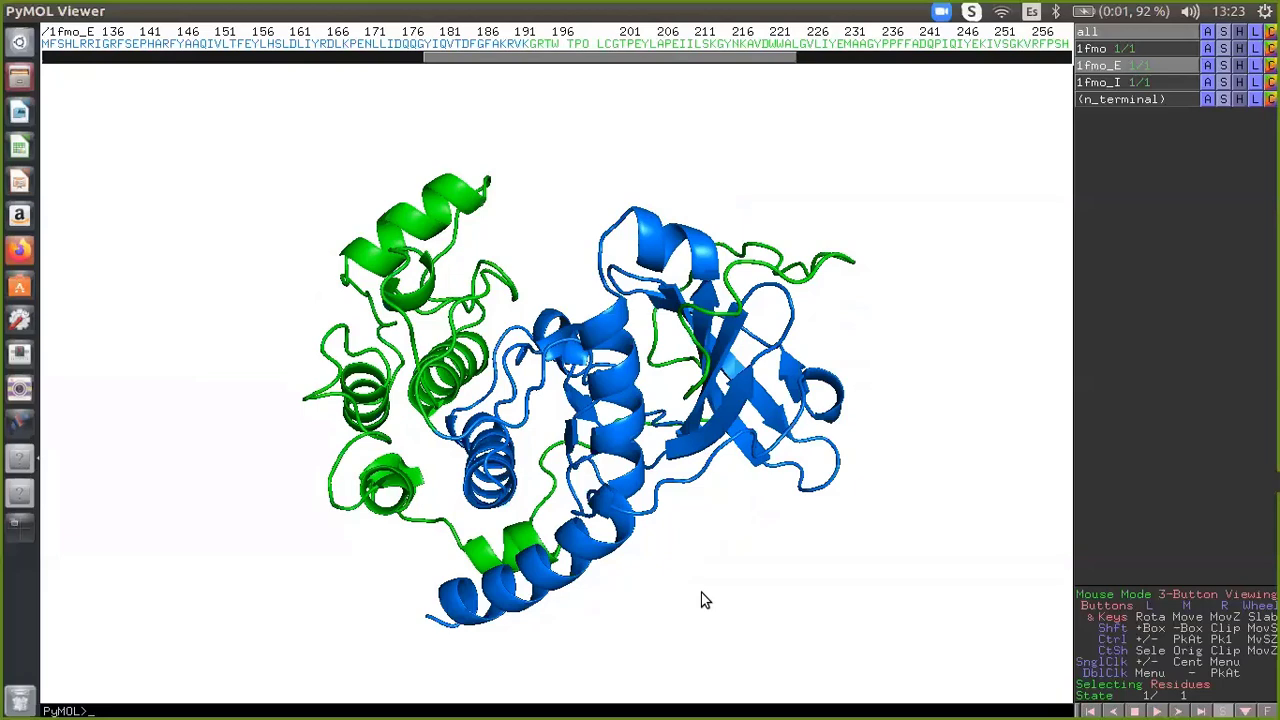
- Create a selection named c_terminal from residues 193-350 of the 1fmo_E object
{"action": "type", "text": "select c_terminal, resi 193-"}
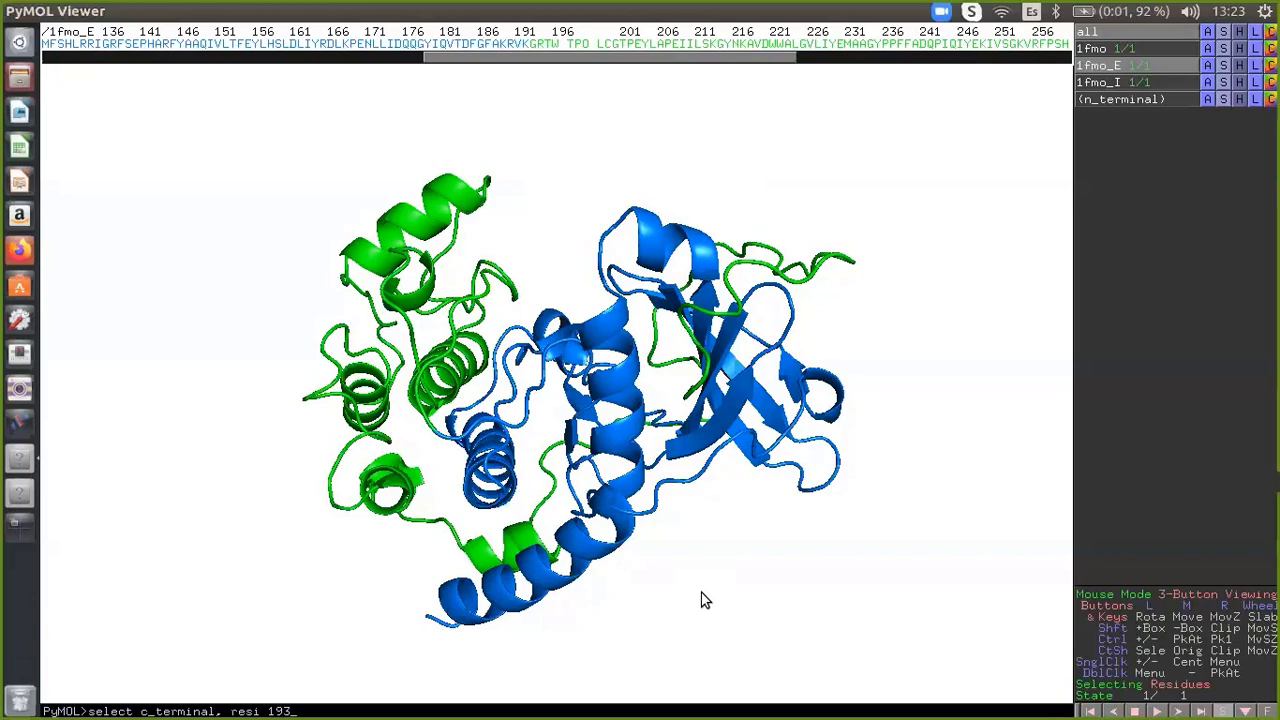
{"action": "type", "text": "350 and"}
{"action": "type", "text": "1fmo_E"}
{"action": "key", "text": "Return"}
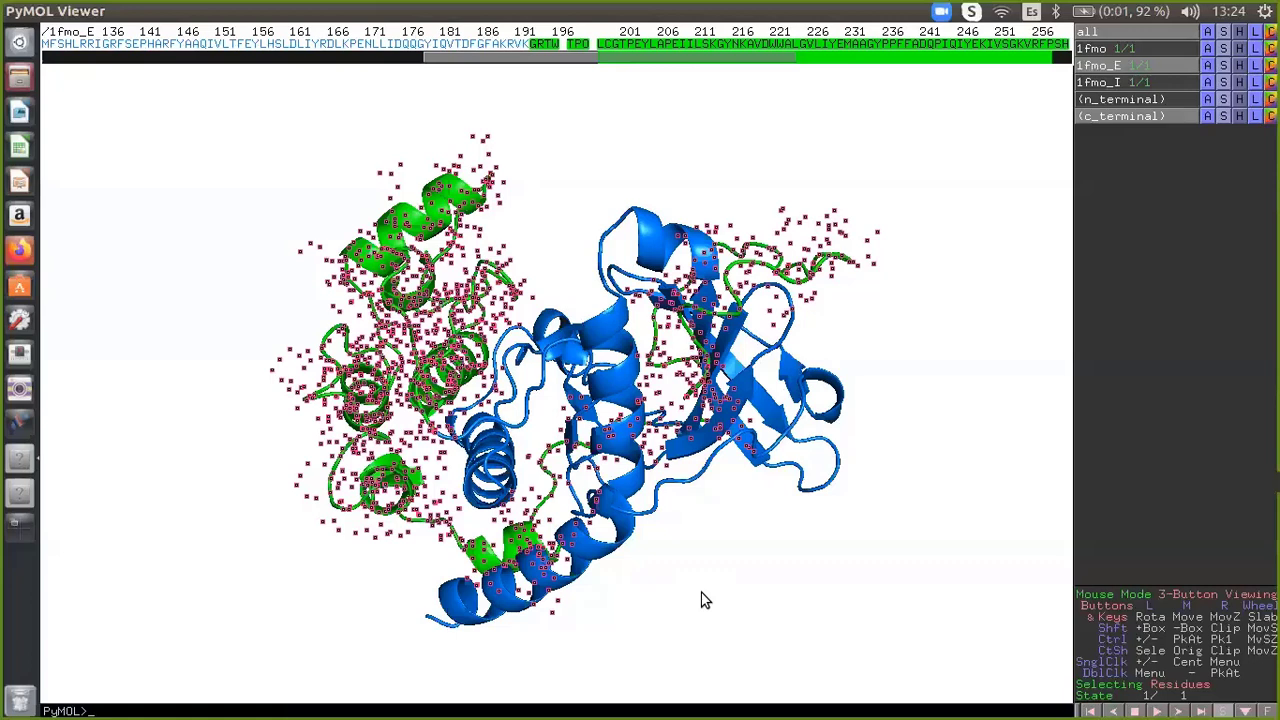
- Color the c_terminal selection magenta with the color command and clear its highlight
{"action": "type", "text": "color magenta, c_te"}
{"action": "type", "text": "rminal"}
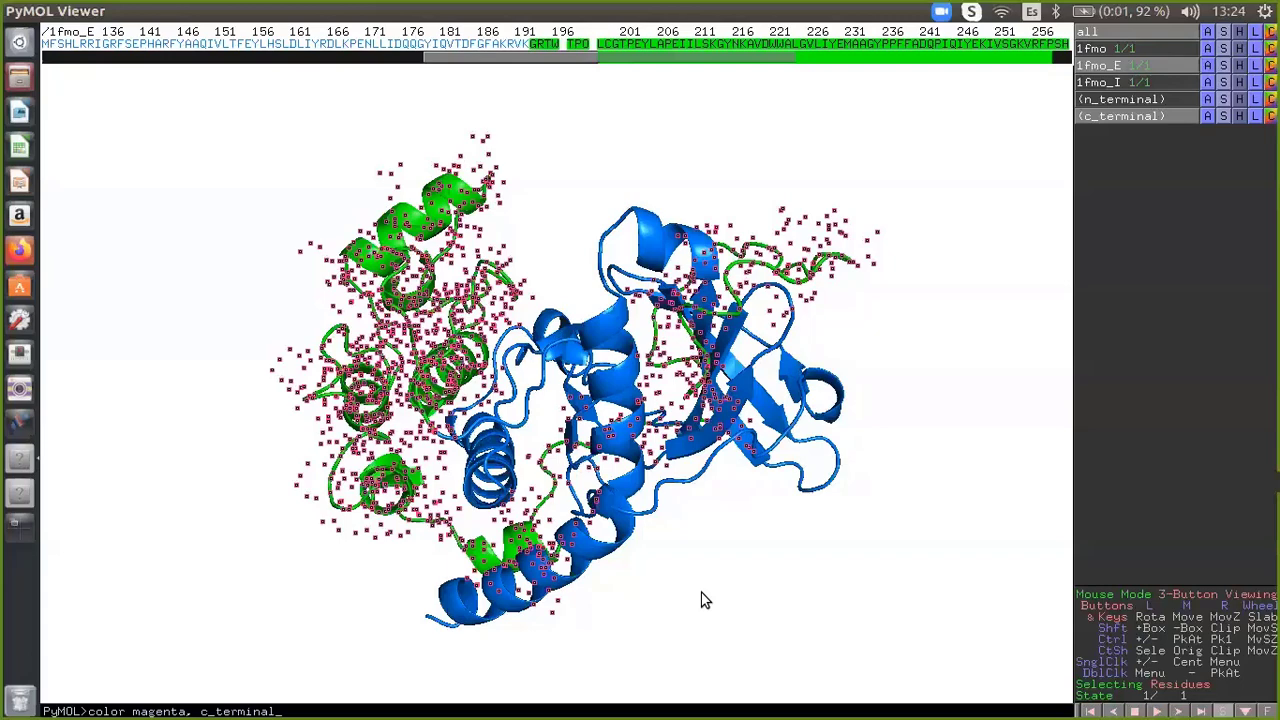
{"action": "key", "text": "Return"}
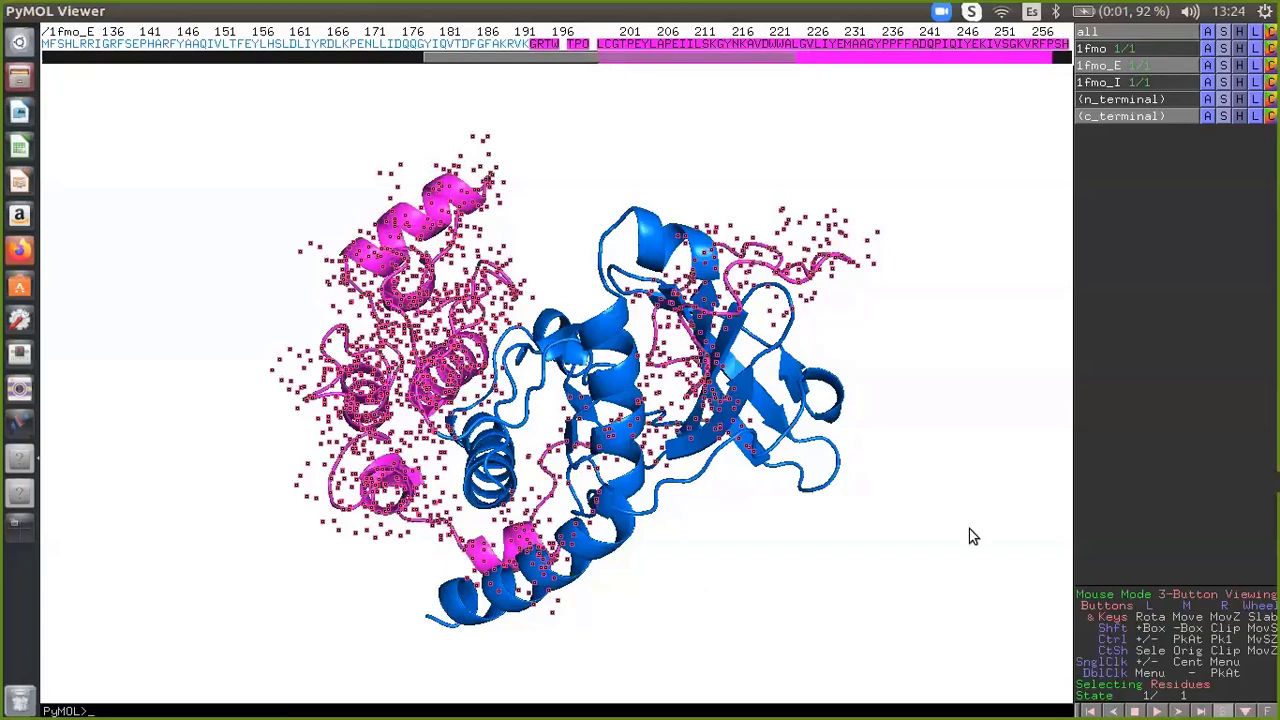
{"action": "left_click", "coordinate": [974, 331]}
- Examine the arrangement of the marine N-terminal and magenta C-terminal regions of 1fmo_E from several angles
{"action": "left_click_drag", "start_coordinate": [530, 396], "coordinate": [612, 368]}
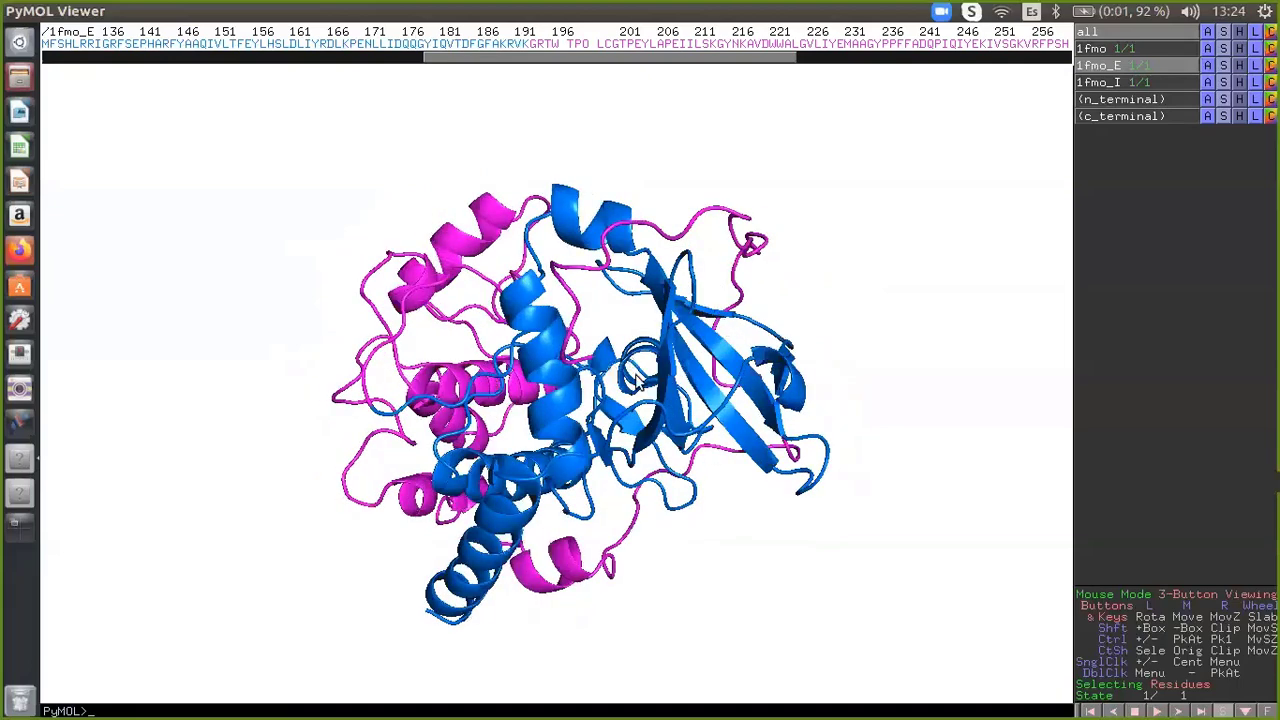
{"action": "left_click_drag", "start_coordinate": [596, 364], "coordinate": [620, 380]}
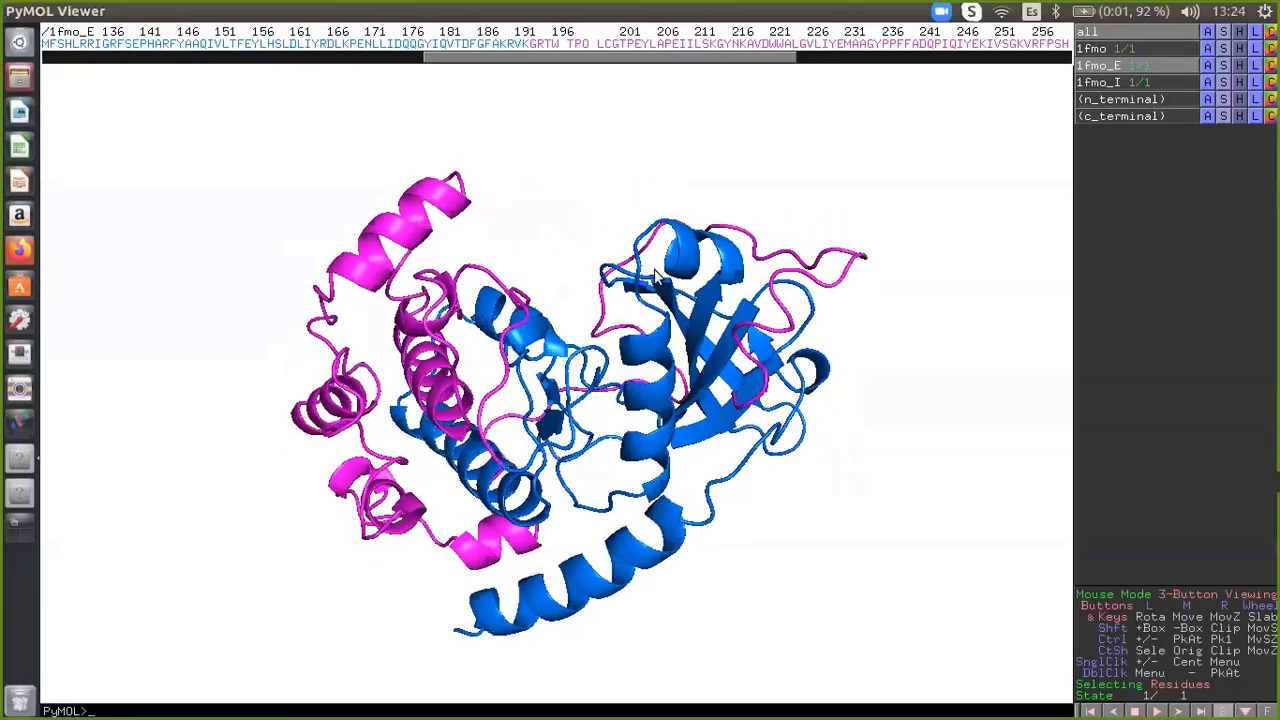
{"action": "left_click_drag", "start_coordinate": [575, 330], "coordinate": [540, 320]}
{"action": "left_click_drag", "start_coordinate": [527, 410], "coordinate": [485, 292]}
{"action": "left_click_drag", "start_coordinate": [502, 339], "coordinate": [504, 292]}
{"action": "left_click_drag", "start_coordinate": [636, 466], "coordinate": [562, 516]}
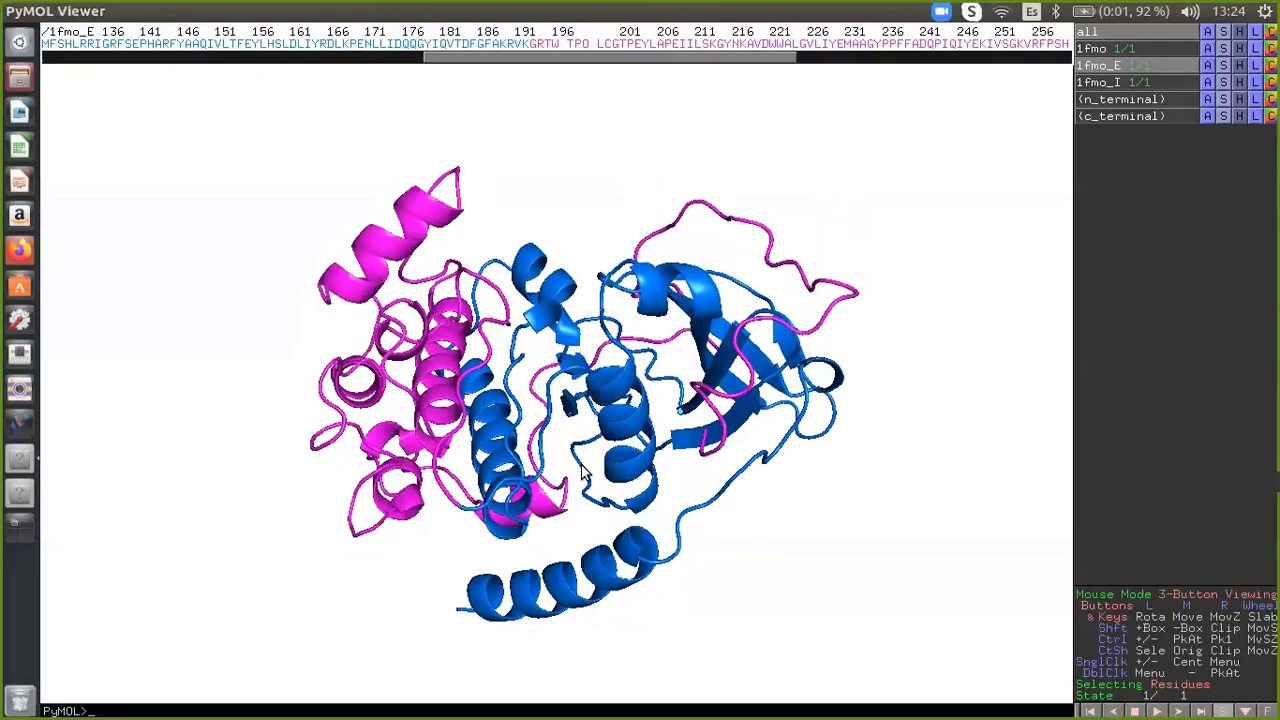
{"action": "left_click_drag", "start_coordinate": [590, 442], "coordinate": [588, 422]}
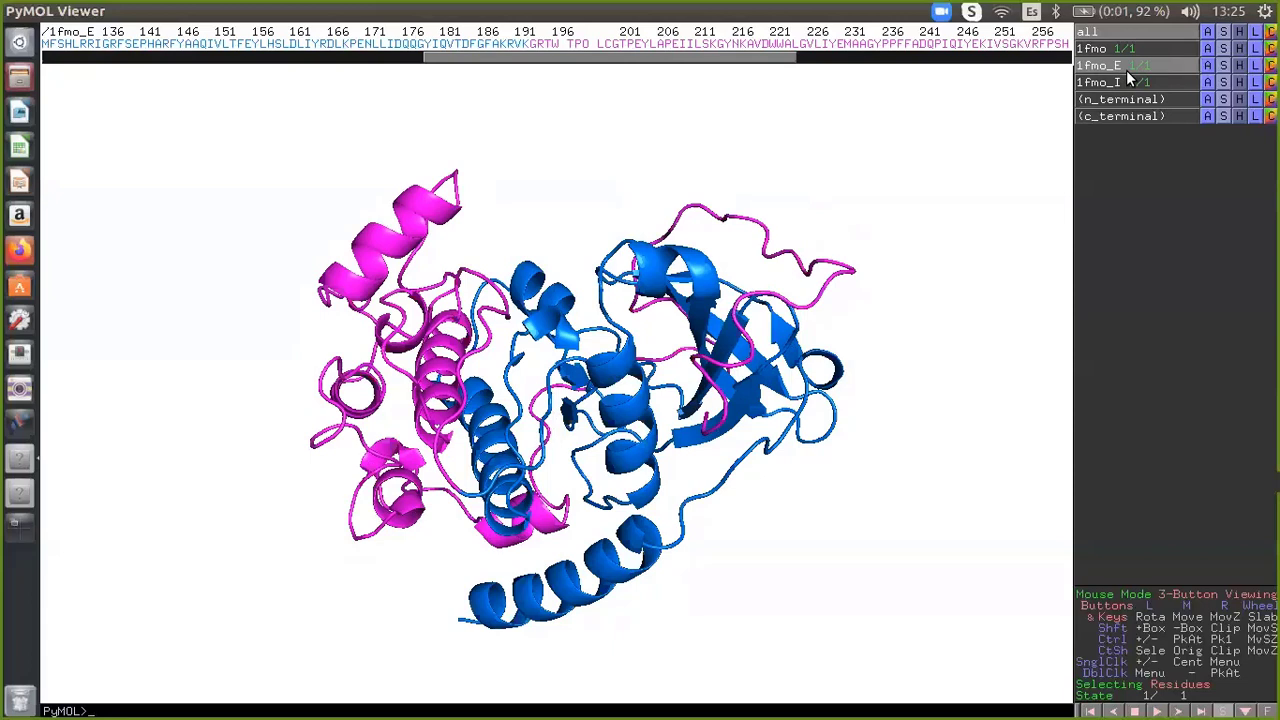
- Rename the 1fmo_E object to pka
{"action": "left_click", "coordinate": [1206, 66]}
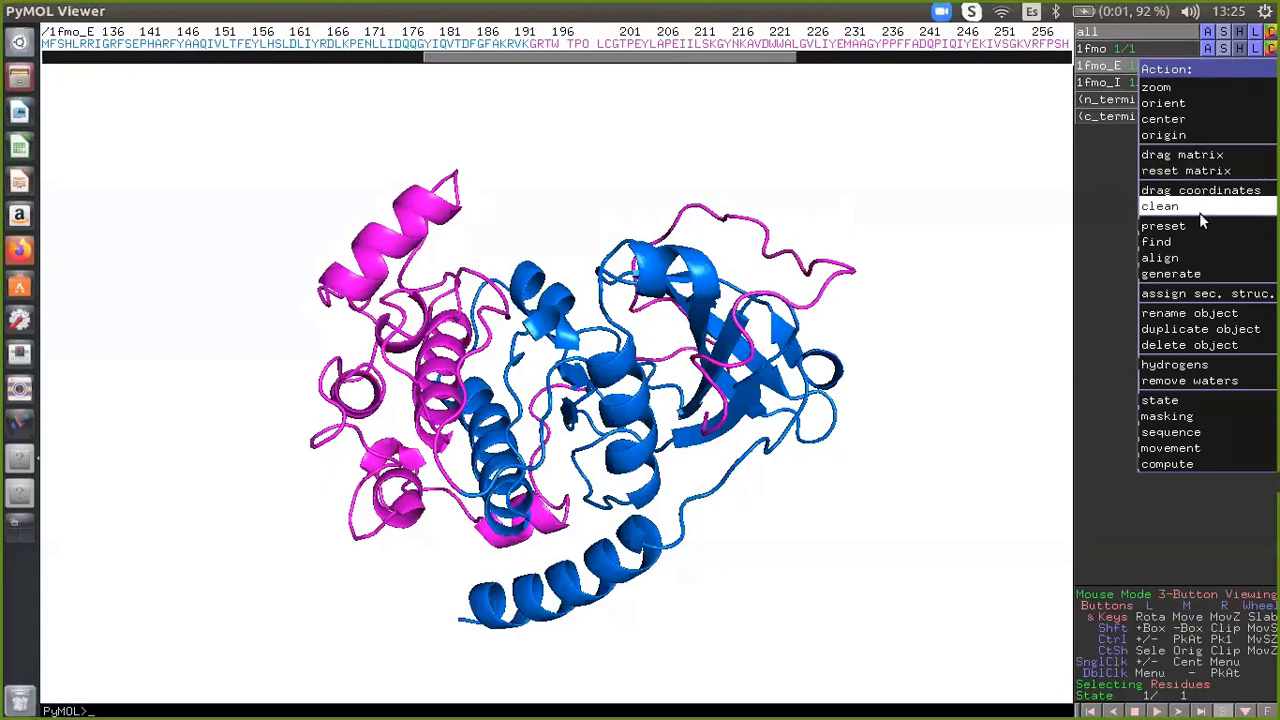
{"action": "left_click", "coordinate": [1200, 313]}
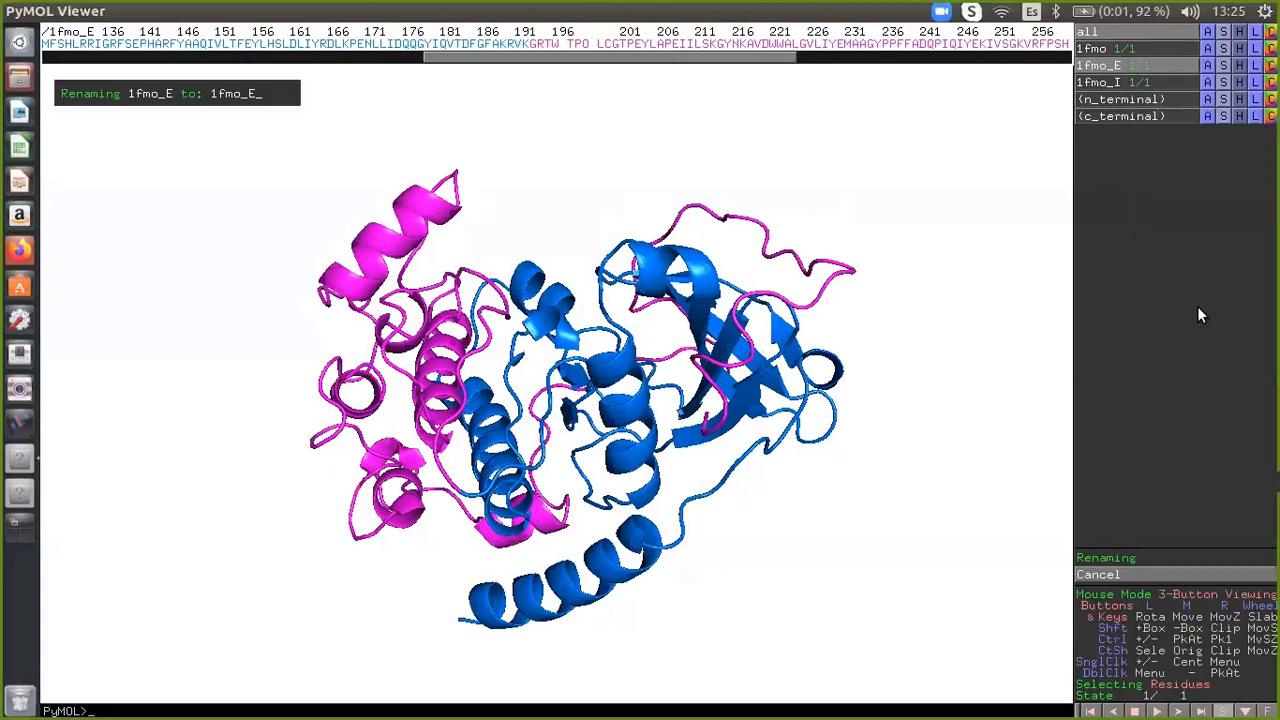
{"action": "key", "text": "BackSpace"}
{"action": "key", "text": "BackSpace"}
{"action": "key", "text": "BackSpace"}
{"action": "key", "text": "BackSpace"}
{"action": "key", "text": "BackSpace"}
{"action": "key", "text": "BackSpace"}
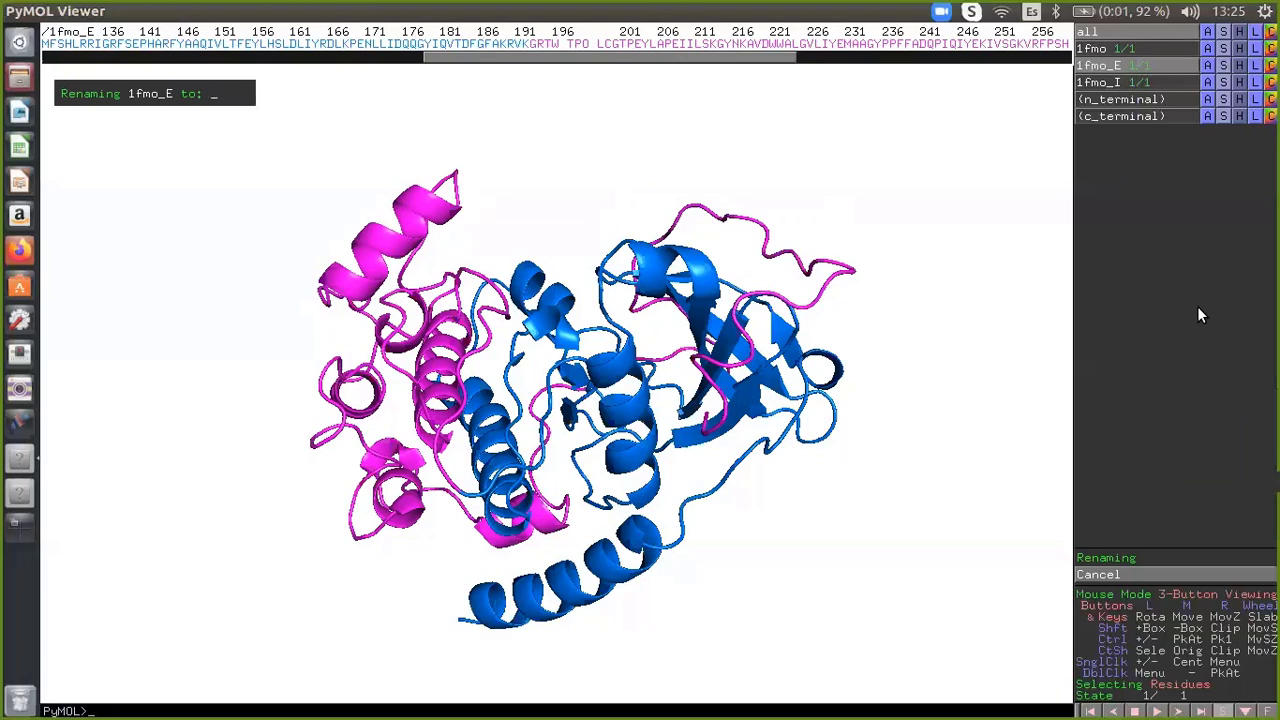
{"action": "type", "text": "pka"}
{"action": "key", "text": "Return"}
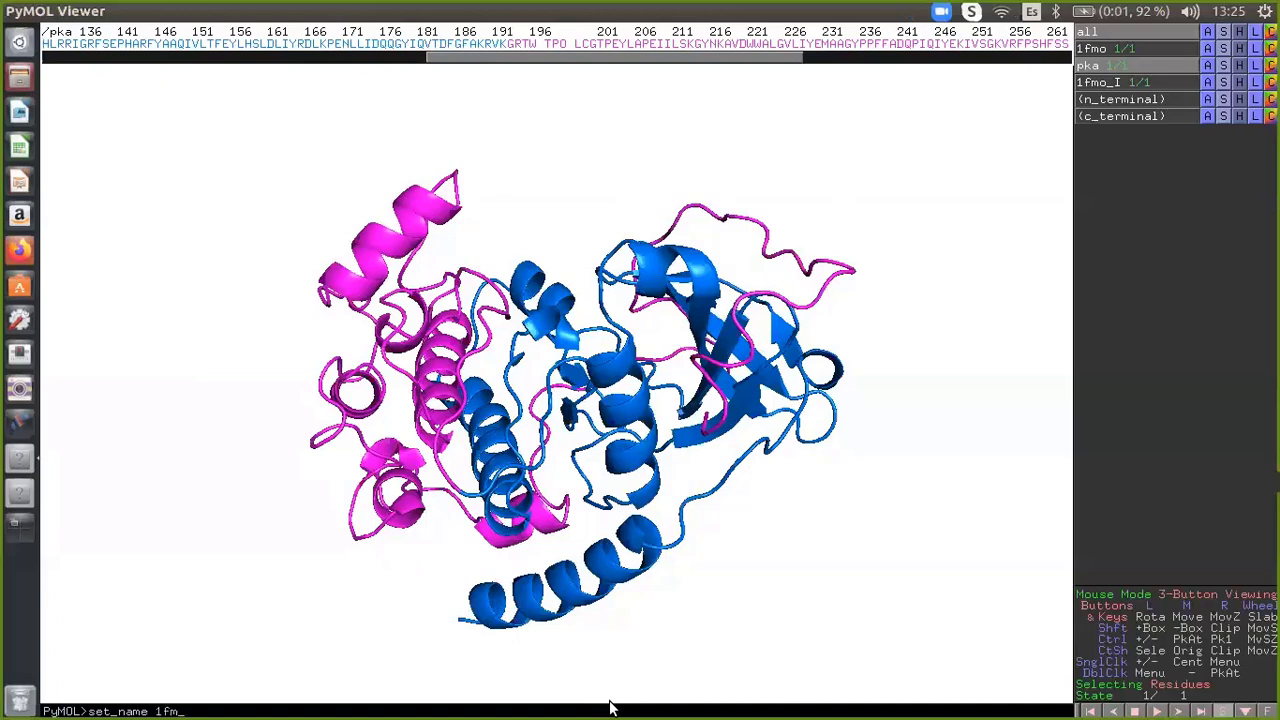
- Rename the 1fmo_I object to pki with the set_name command and display it alongside pka
{"action": "type", "text": "o_I, pki"}
{"action": "key", "text": "Return"}
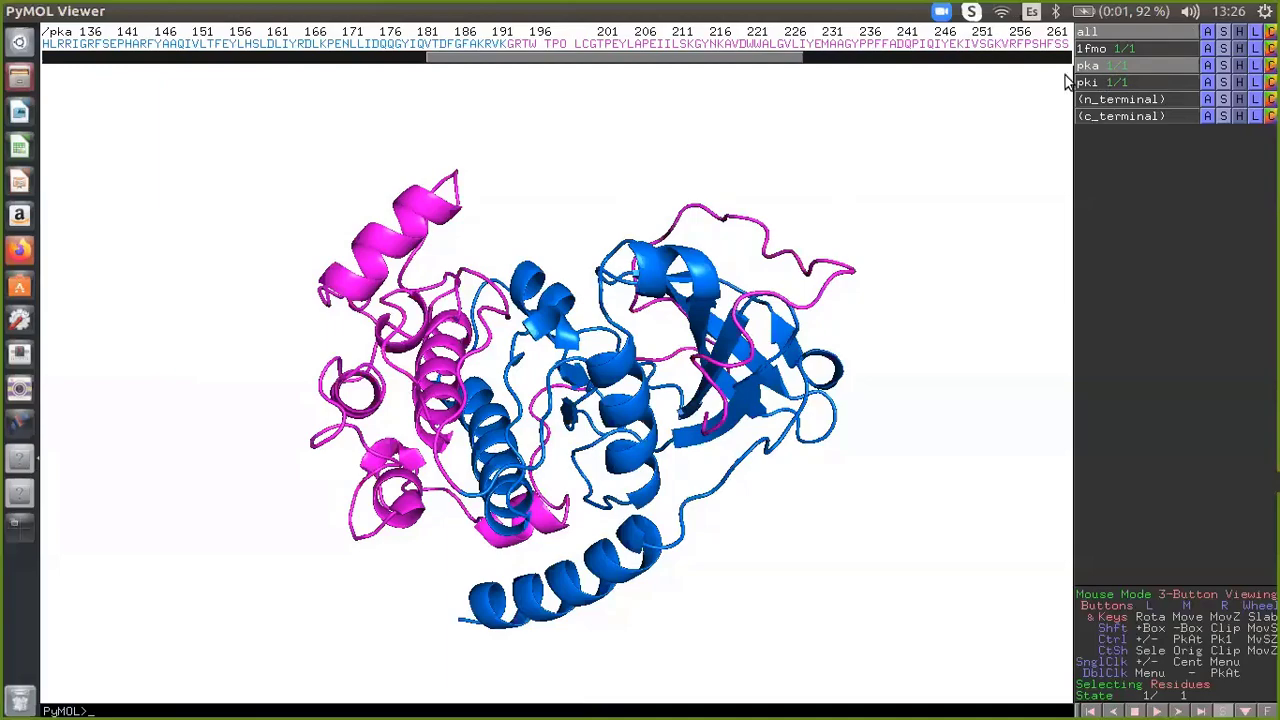
{"action": "left_click", "coordinate": [1094, 83]}
{"action": "left_click_drag", "start_coordinate": [527, 284], "coordinate": [586, 427]}
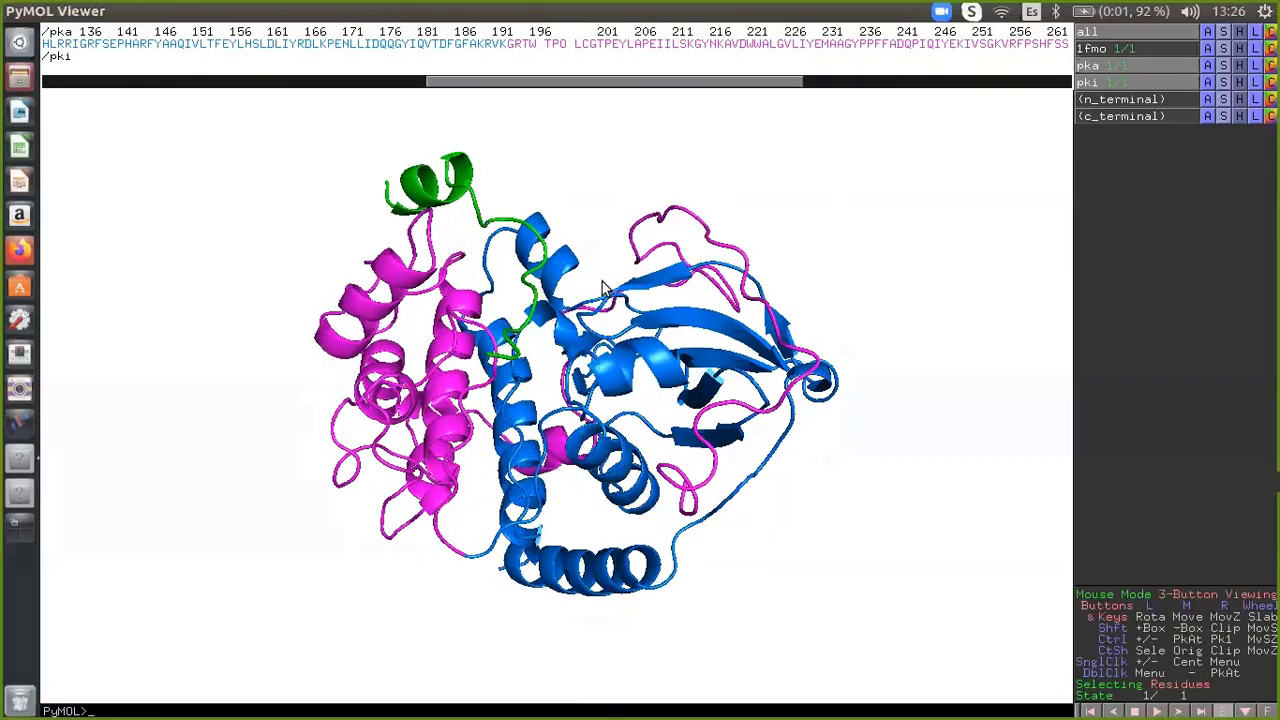
{"action": "left_click_drag", "start_coordinate": [603, 287], "coordinate": [562, 296]}
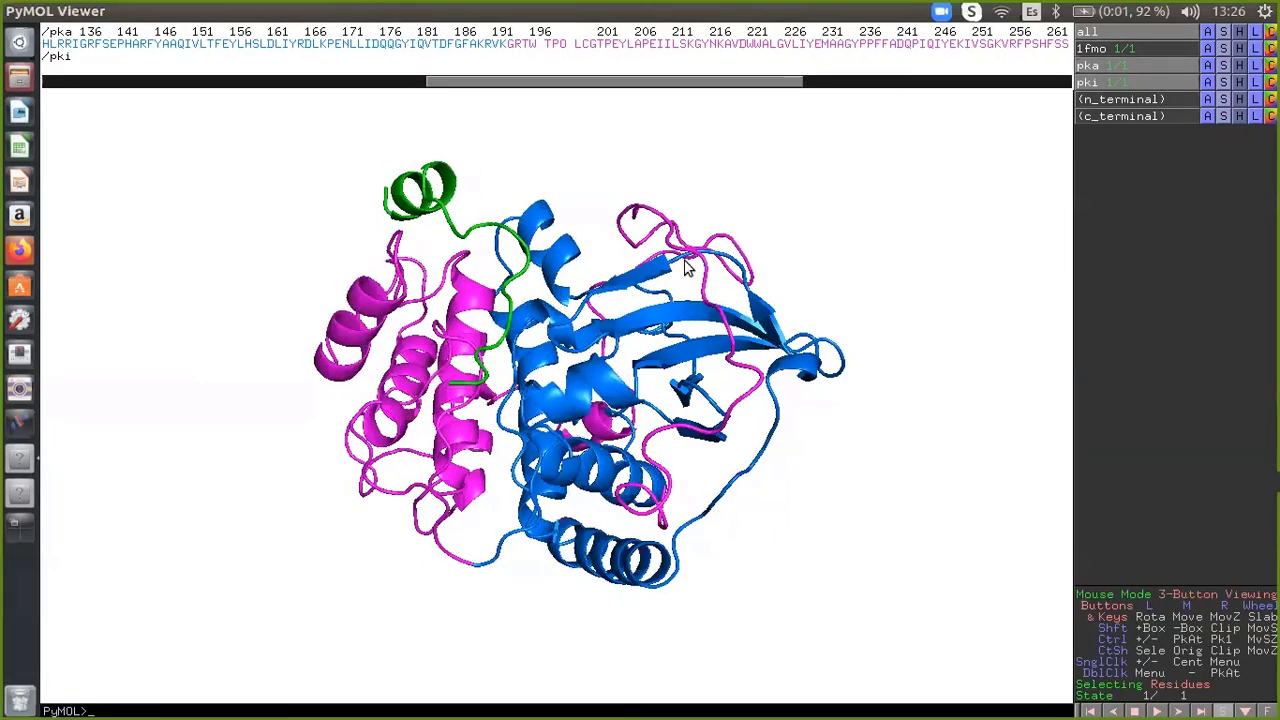
- Toggle the visibility of pki to identify it and color it orange with the color command
{"action": "left_click", "coordinate": [1162, 81]}
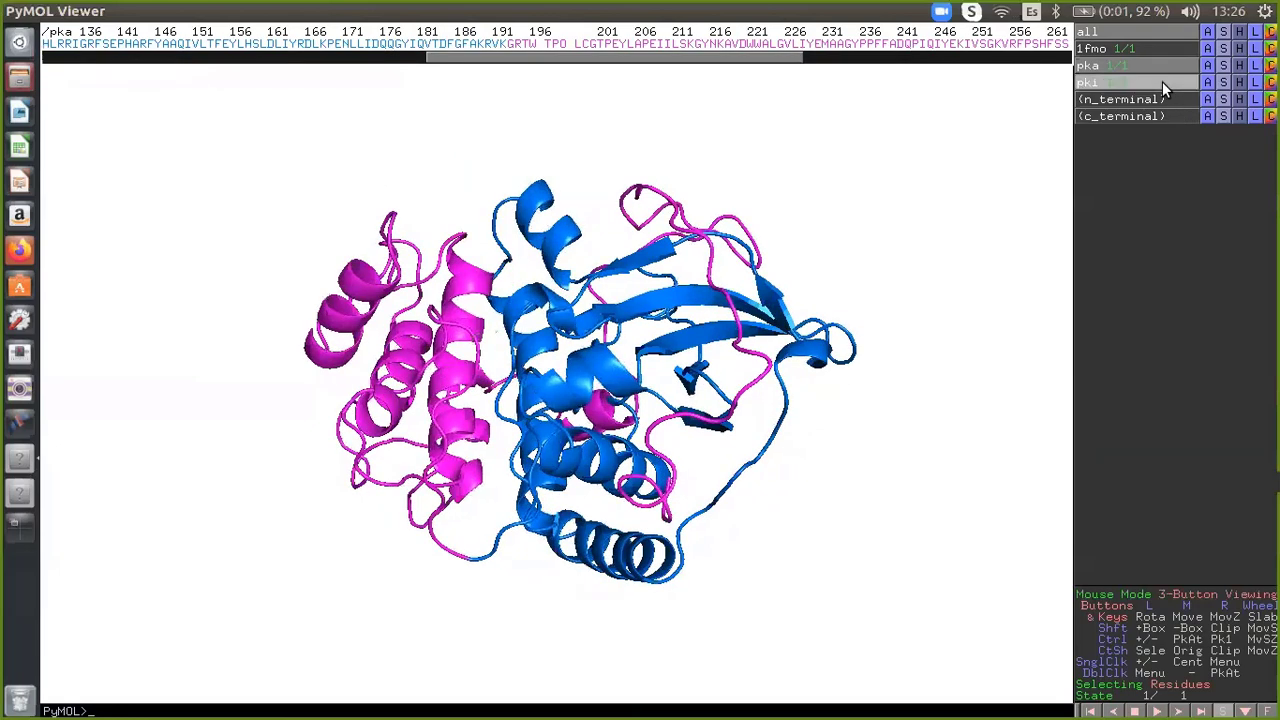
{"action": "left_click", "coordinate": [1162, 81]}
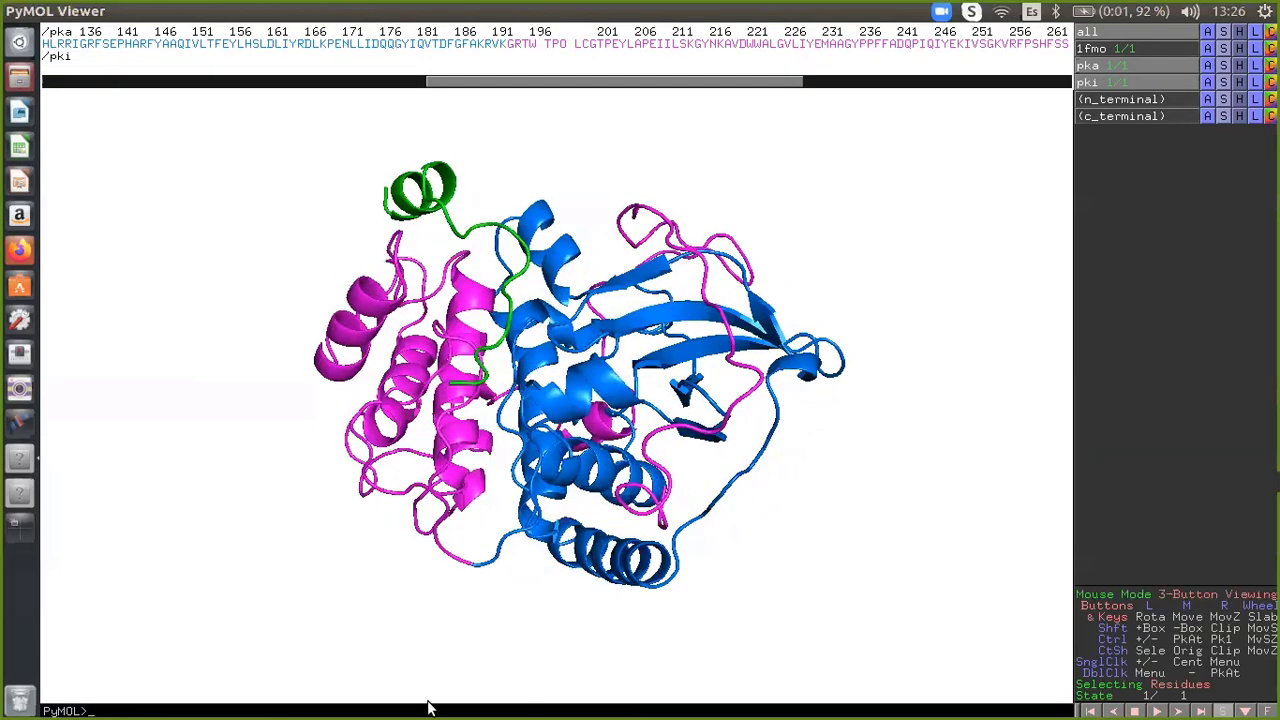
{"action": "type", "text": "color orange, pki"}
{"action": "key", "text": "Return"}
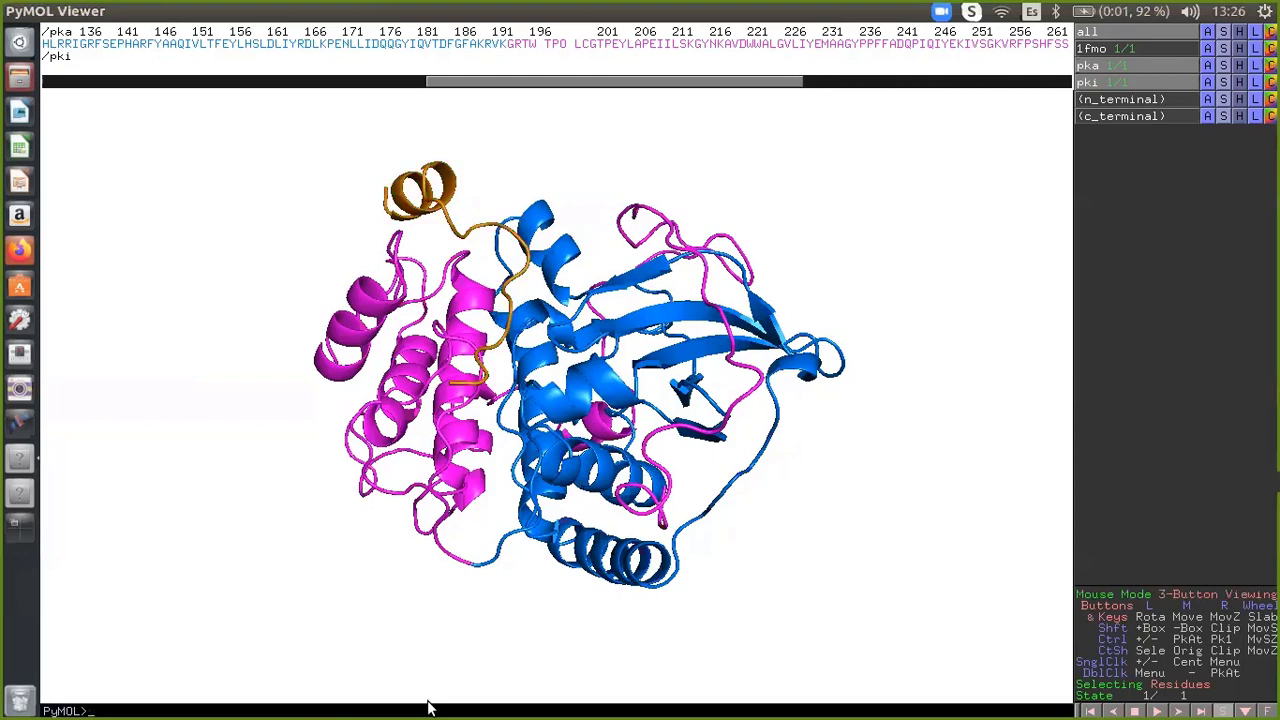
- Examine from several angles how the orange pki peptide sits against the two colored regions of pka
{"action": "left_click_drag", "start_coordinate": [468, 456], "coordinate": [607, 427]}
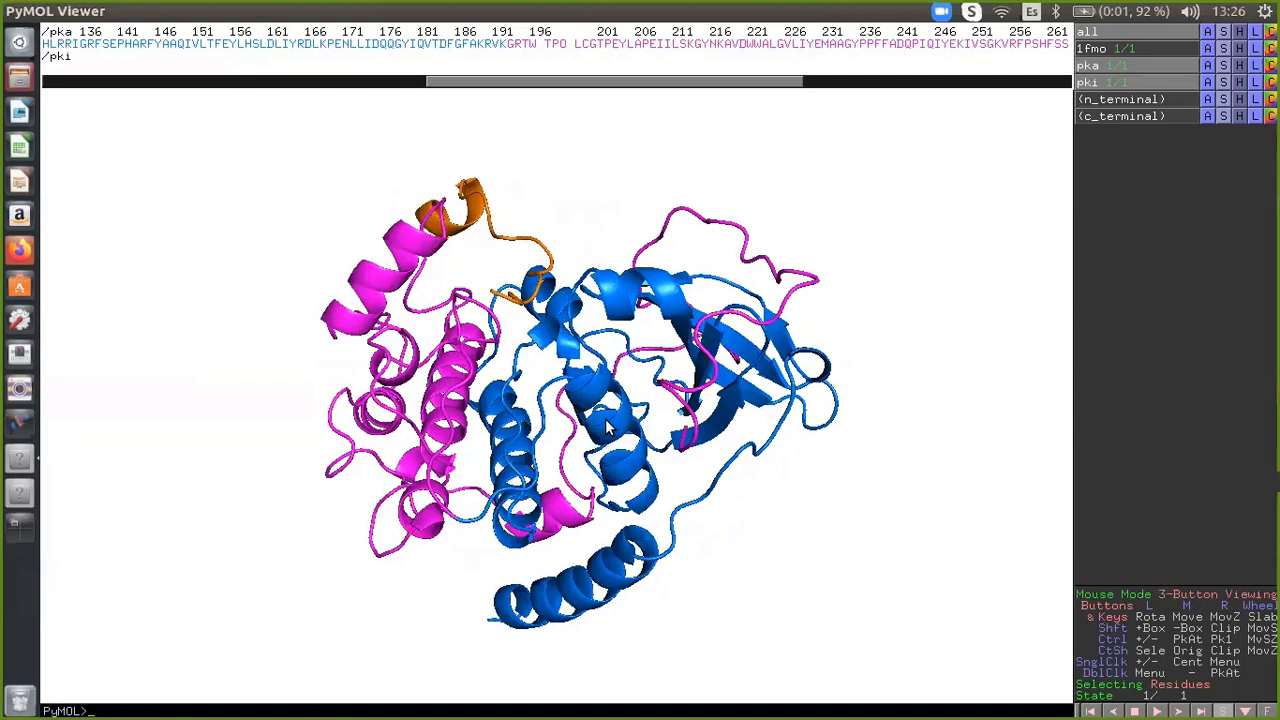
{"action": "left_click_drag", "start_coordinate": [616, 398], "coordinate": [640, 480]}
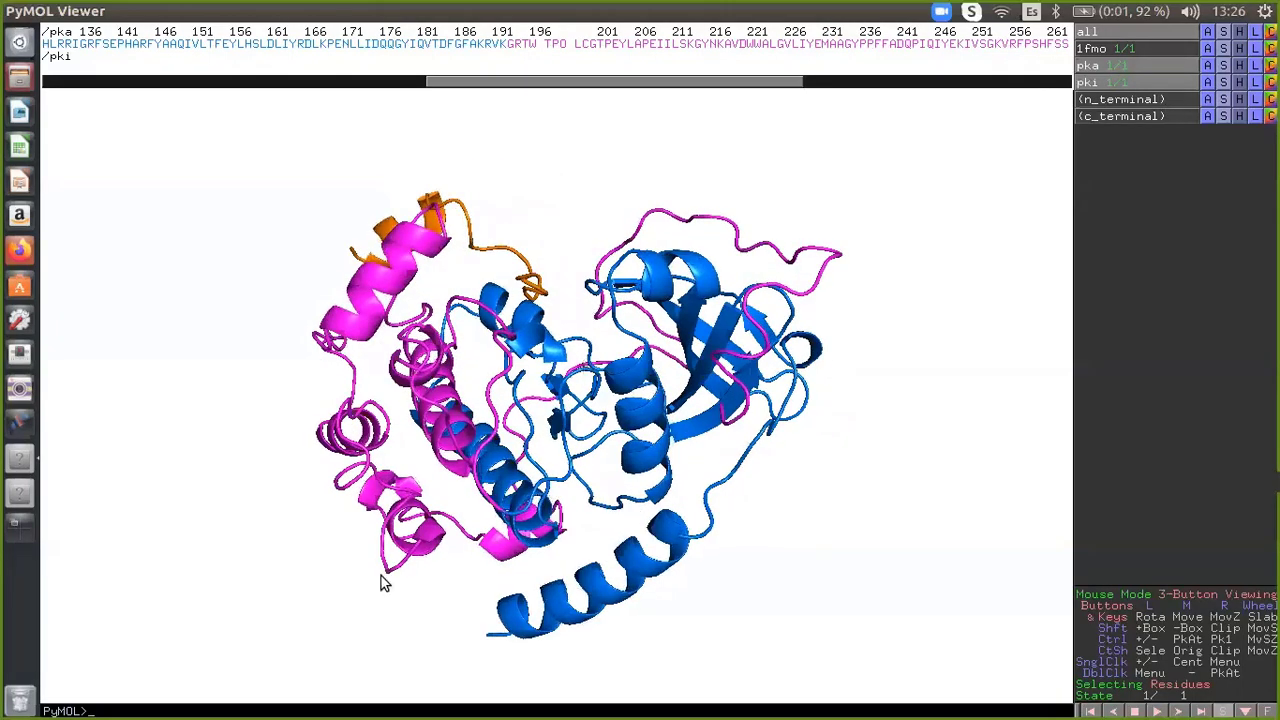
{"action": "left_click_drag", "start_coordinate": [540, 540], "coordinate": [525, 545]}
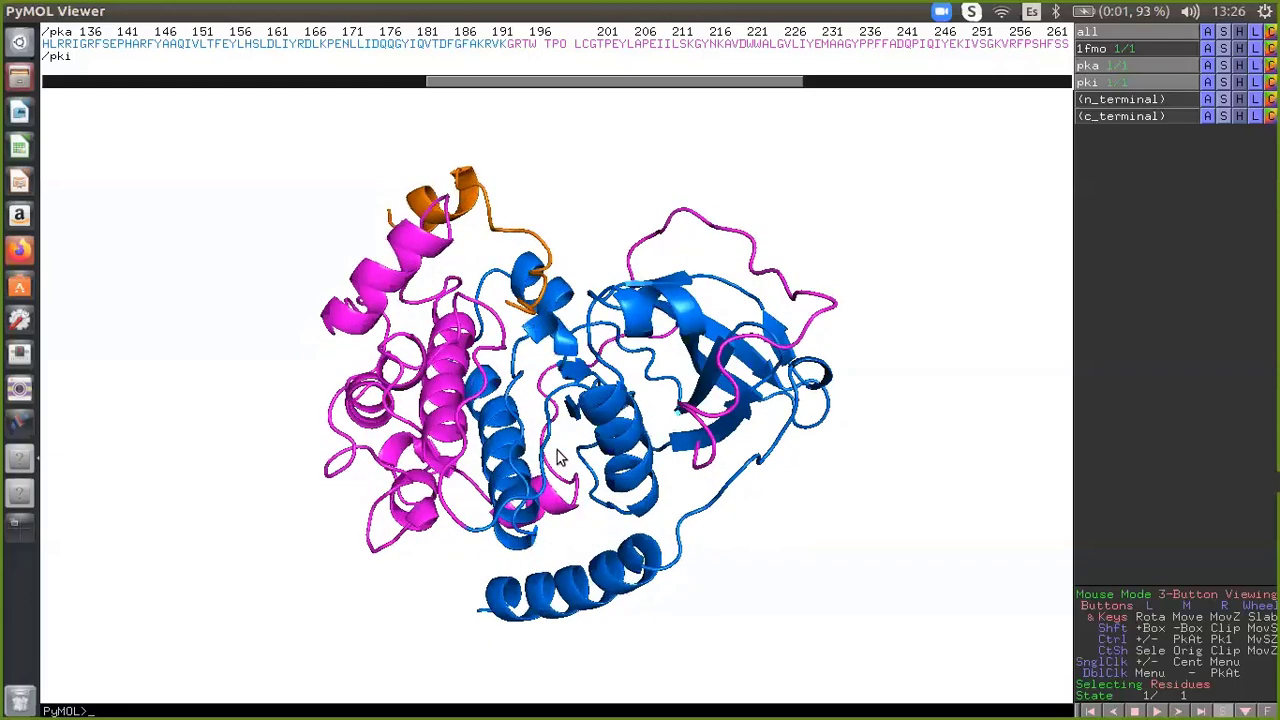
{"action": "left_click_drag", "start_coordinate": [558, 456], "coordinate": [583, 528]}
{"action": "right_click_drag", "start_coordinate": [803, 655], "coordinate": [765, 568]}
{"action": "left_click_drag", "start_coordinate": [594, 446], "coordinate": [752, 396]}
{"action": "mouse_move", "coordinate": [834, 386]}
{"action": "right_mouse_down"}
{"action": "mouse_move", "coordinate": [814, 456]}
{"action": "mouse_move", "coordinate": [834, 442]}
{"action": "mouse_move", "coordinate": [832, 456]}
{"action": "right_mouse_up"}
{"action": "left_click_drag", "start_coordinate": [512, 390], "coordinate": [487, 333]}
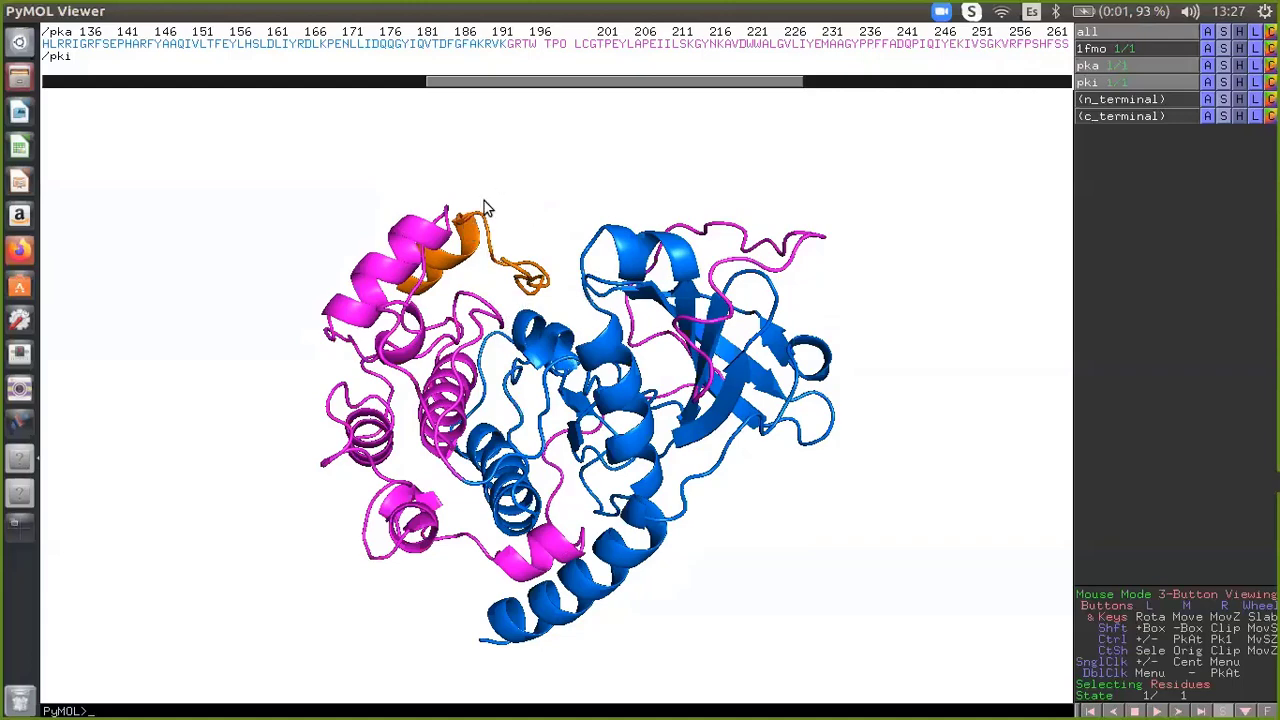
{"action": "left_click_drag", "start_coordinate": [490, 230], "coordinate": [610, 342]}
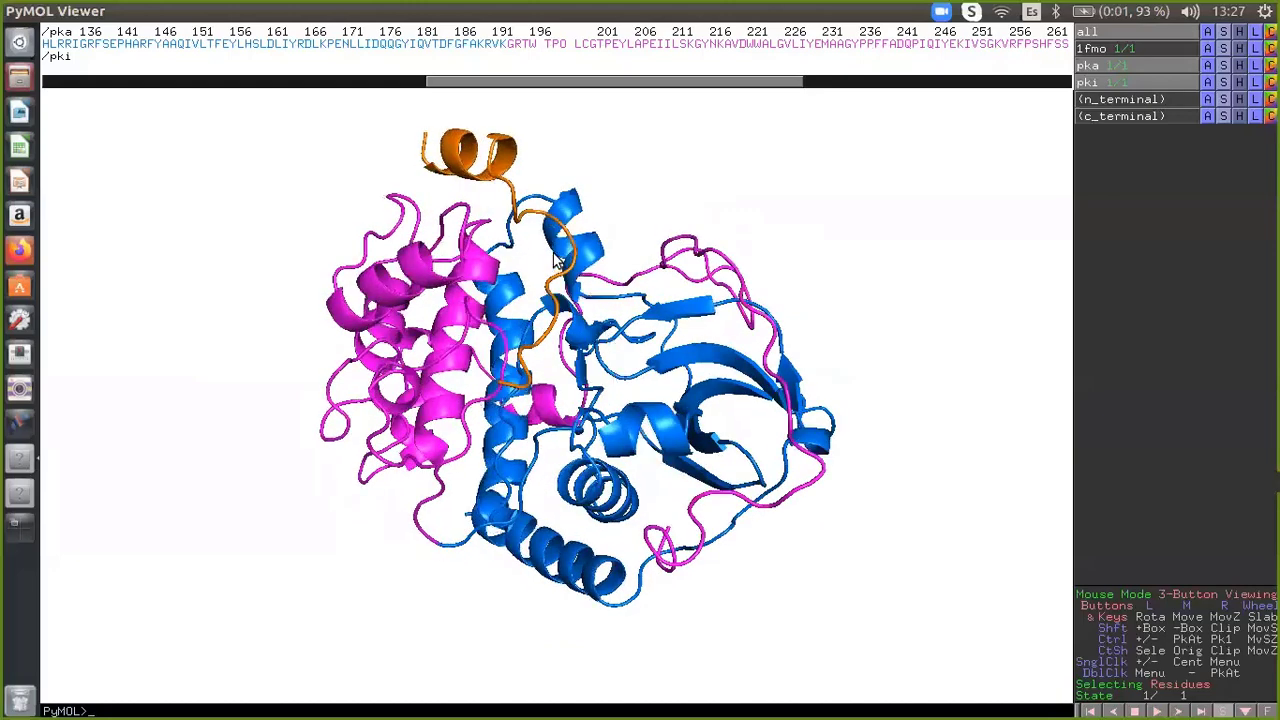
{"action": "left_click_drag", "start_coordinate": [559, 261], "coordinate": [540, 192]}
{"action": "left_click_drag", "start_coordinate": [574, 500], "coordinate": [620, 443]}
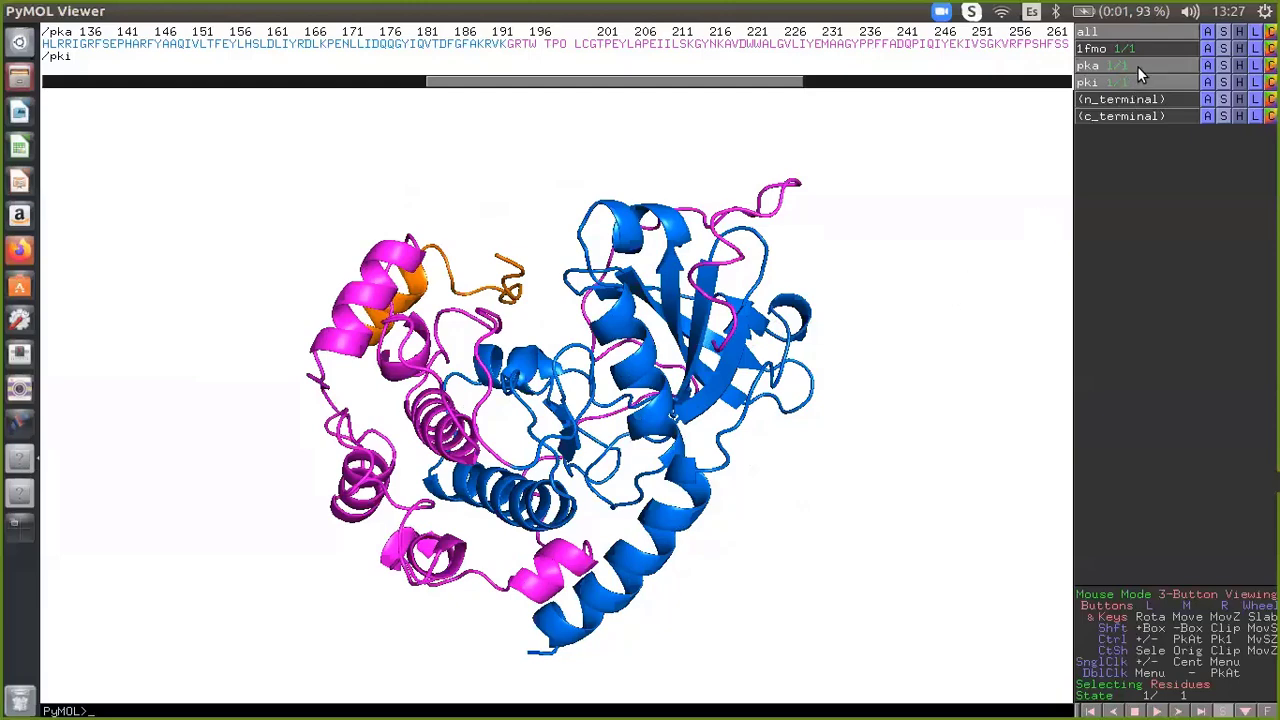
{"action": "left_click_drag", "start_coordinate": [713, 280], "coordinate": [703, 366]}
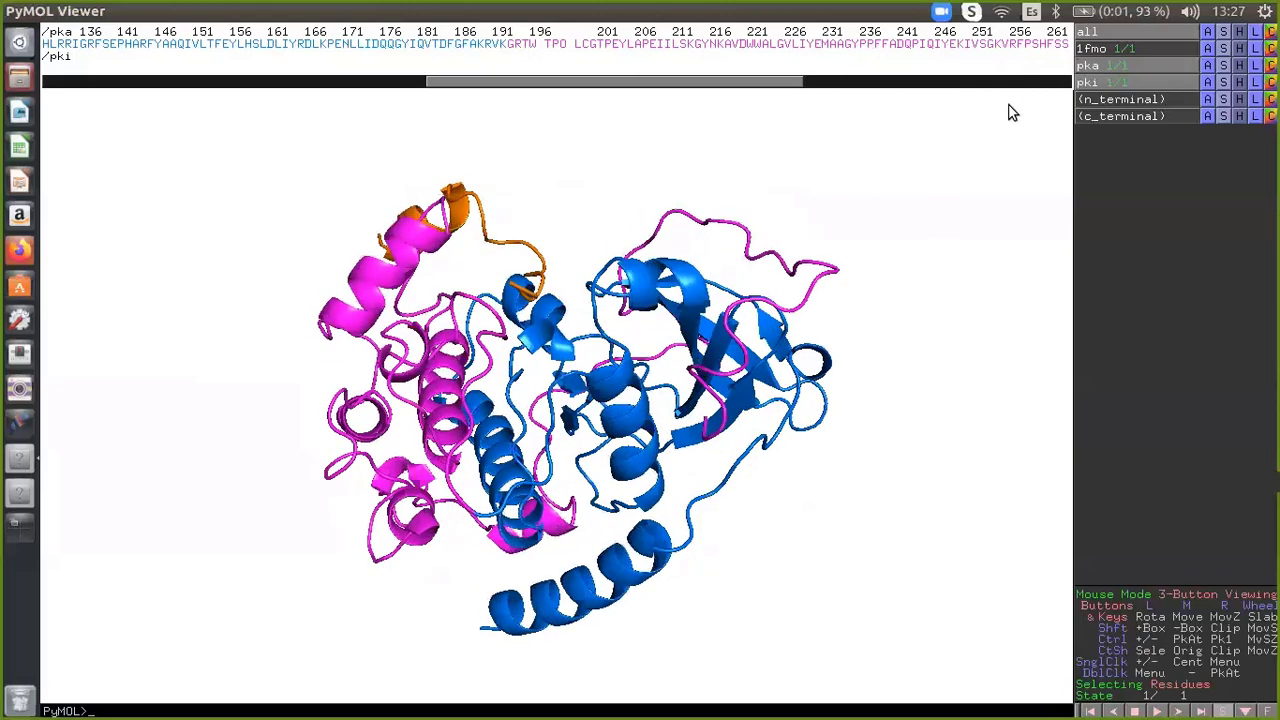
{"action": "left_click", "coordinate": [1177, 65]}
{"action": "left_click", "coordinate": [1177, 65]}
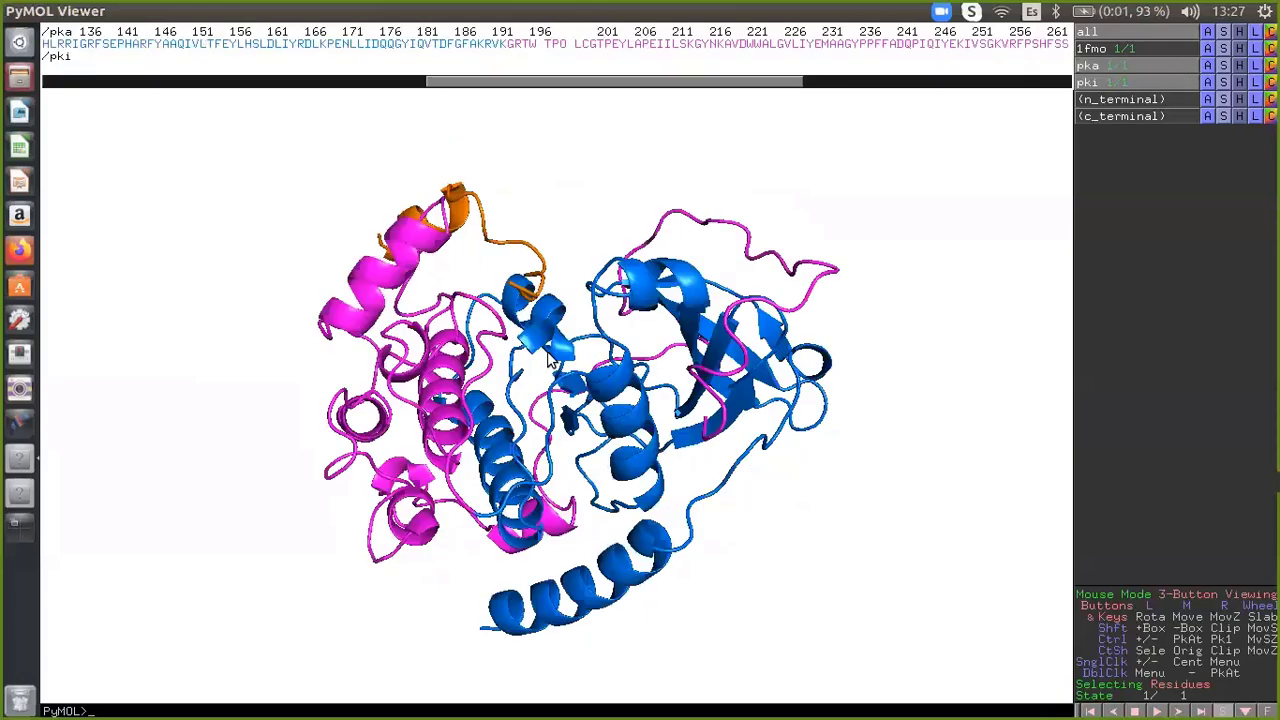
- Add the surface representation to the pka object and examine how pki fits against it
{"action": "left_click", "coordinate": [1222, 66]}
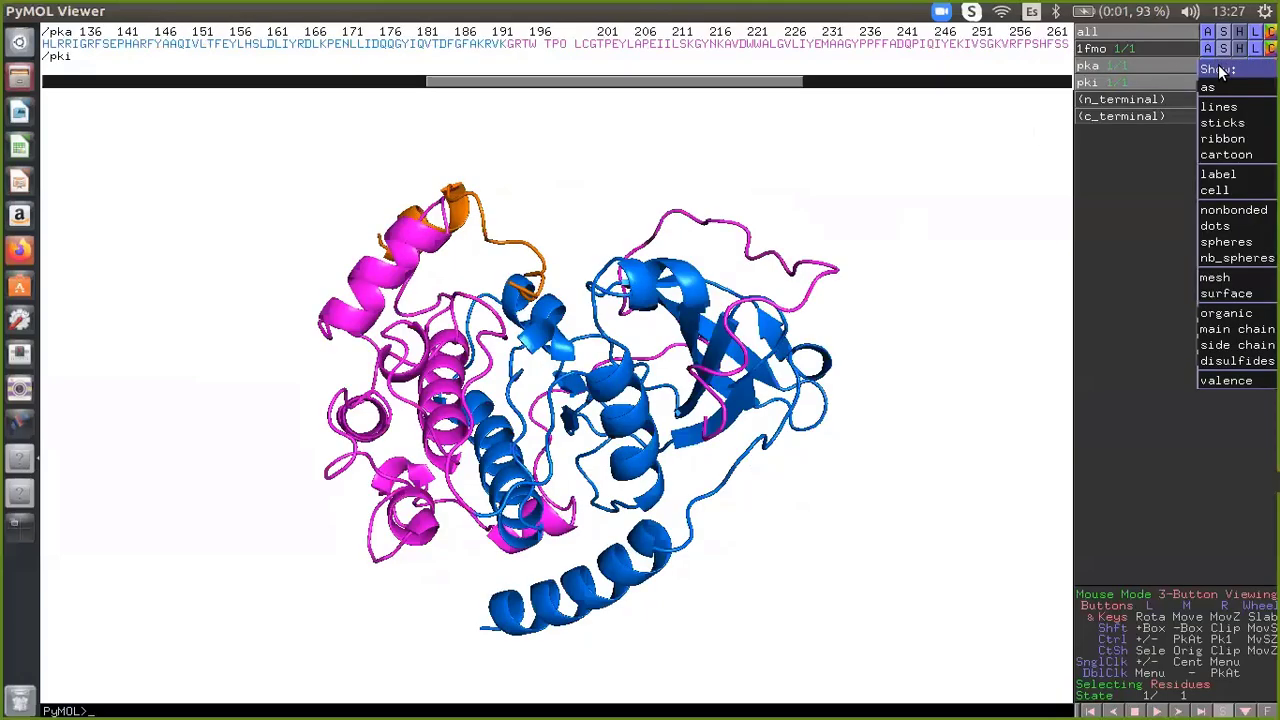
{"action": "left_click", "coordinate": [1048, 206]}
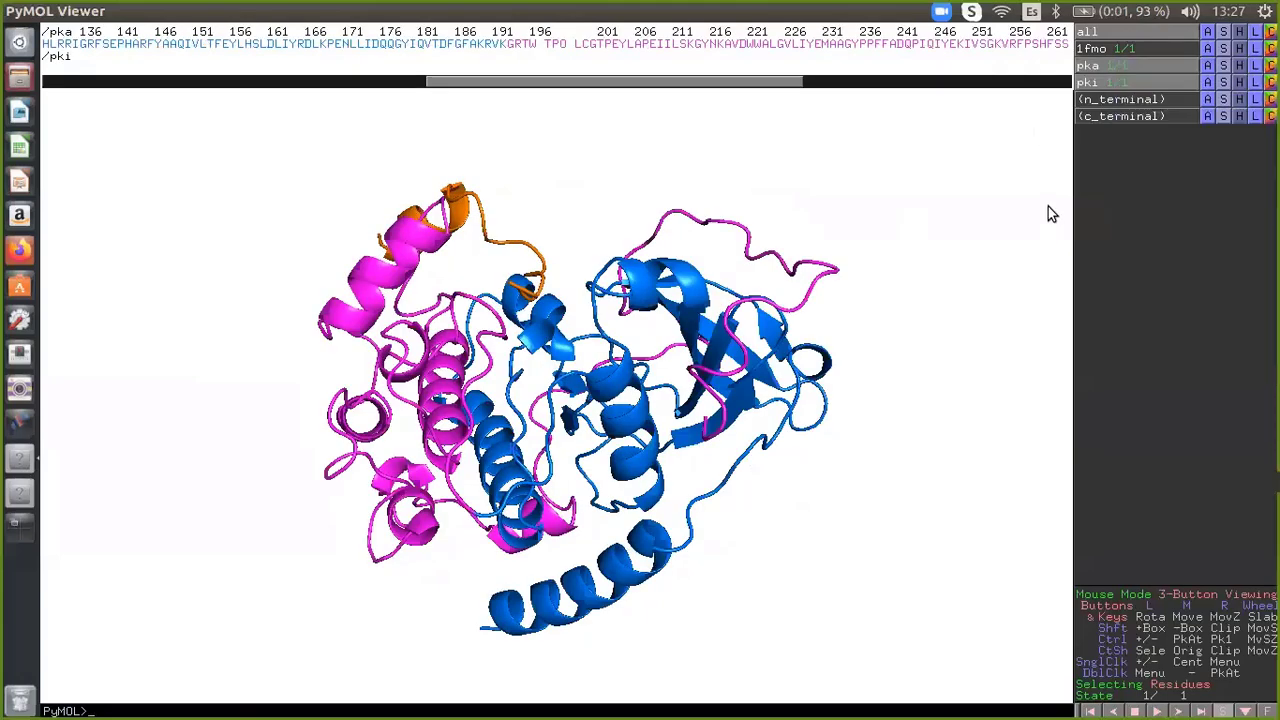
{"action": "left_click", "coordinate": [1222, 63]}
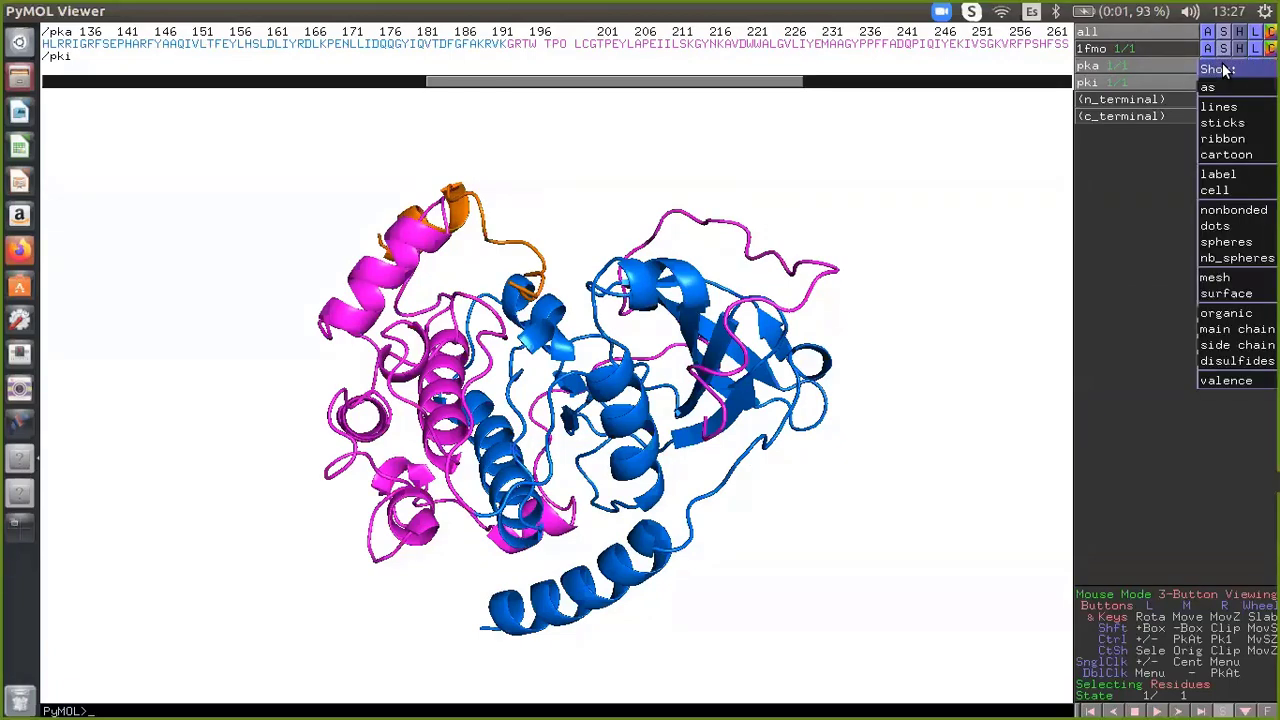
{"action": "left_click", "coordinate": [1218, 296]}
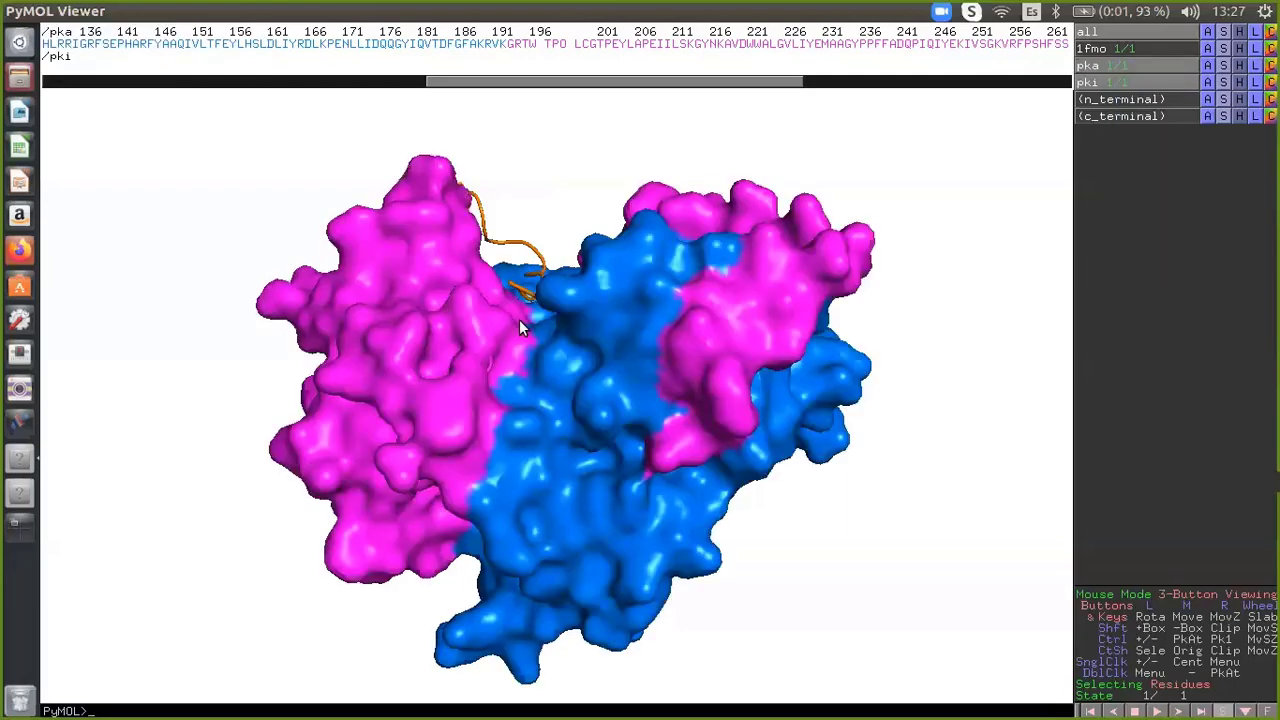
{"action": "left_click_drag", "start_coordinate": [519, 319], "coordinate": [575, 502]}
{"action": "right_click_drag", "start_coordinate": [575, 502], "coordinate": [592, 402]}
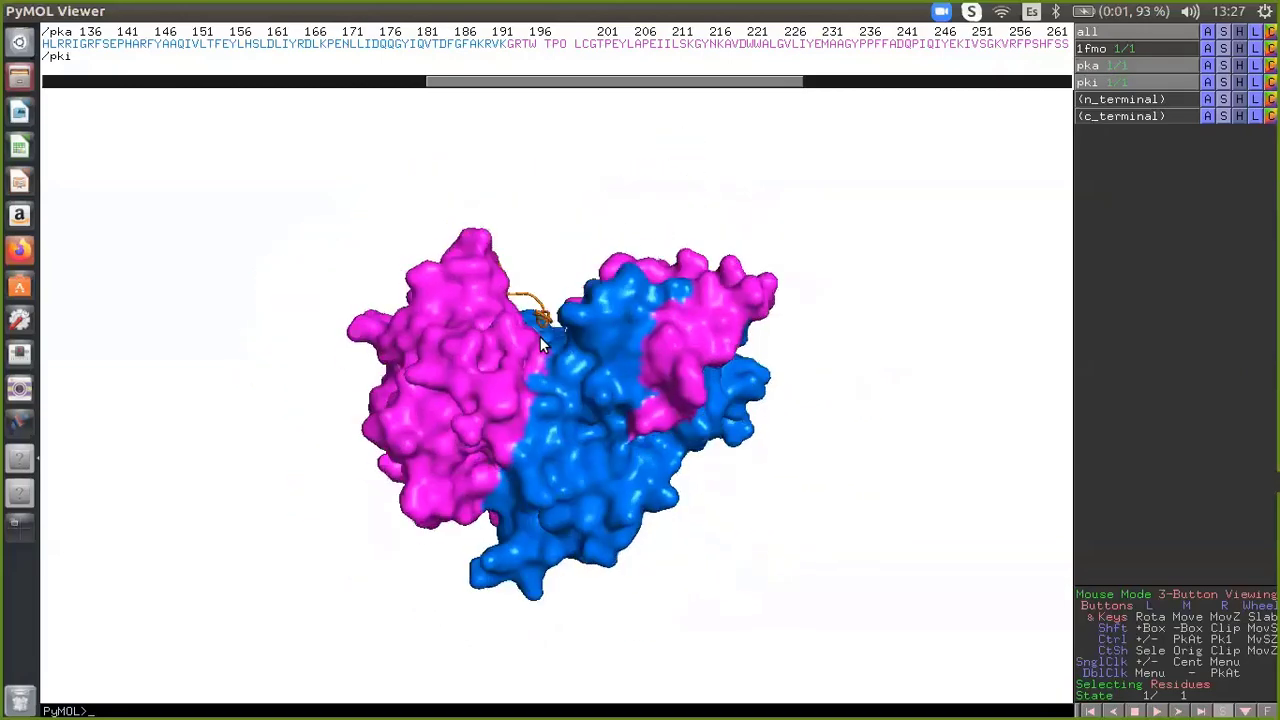
{"action": "left_click_drag", "start_coordinate": [523, 398], "coordinate": [435, 405]}
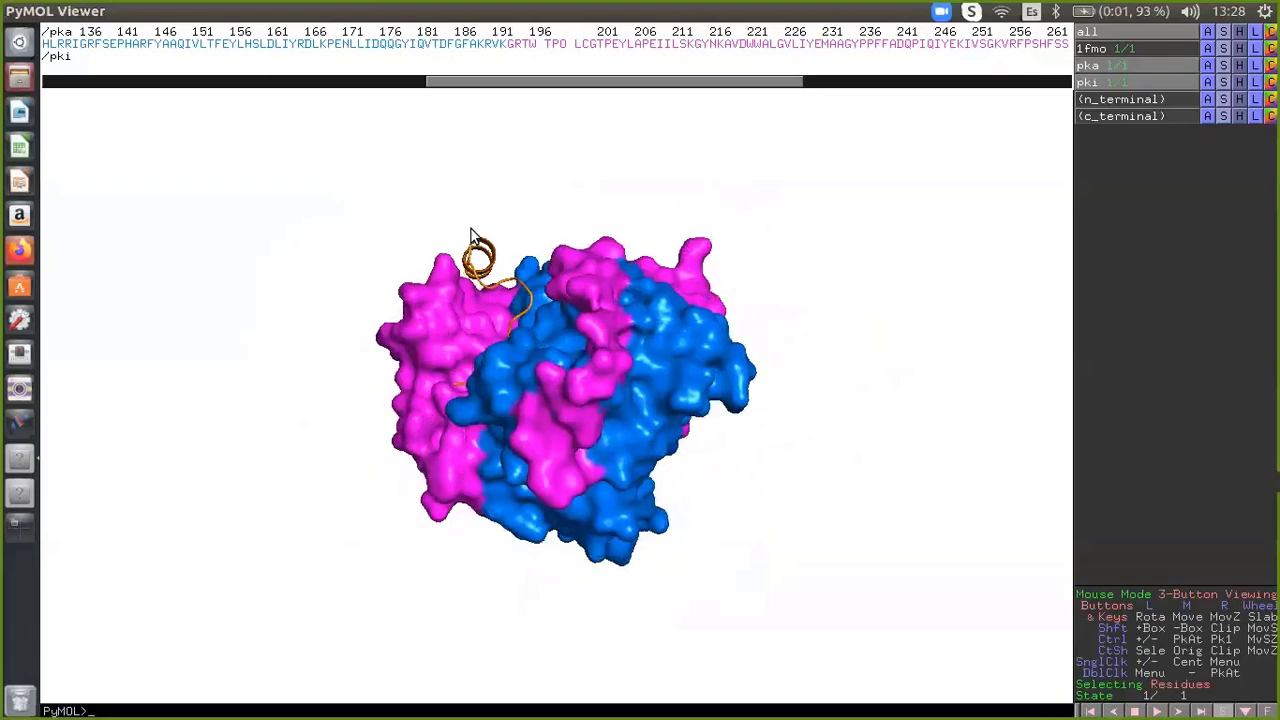
{"action": "left_click_drag", "start_coordinate": [472, 232], "coordinate": [566, 318]}
{"action": "left_click_drag", "start_coordinate": [541, 409], "coordinate": [480, 392]}
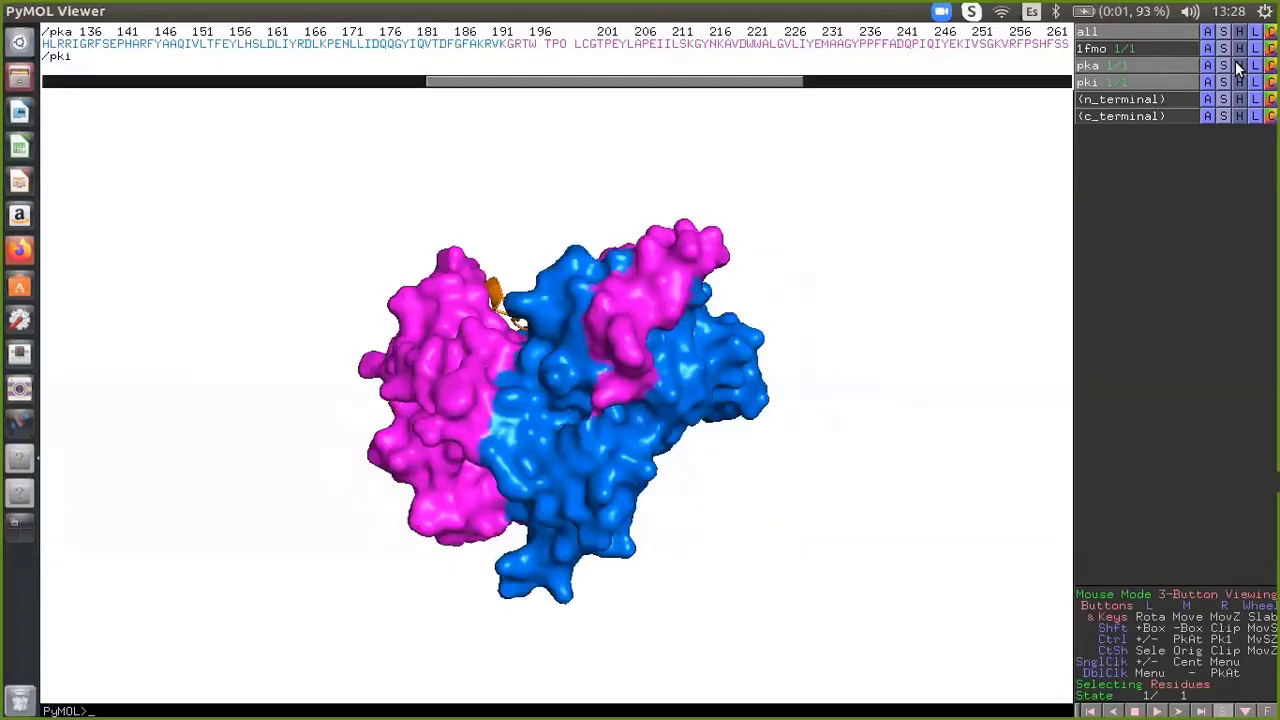
- Hide the surface representation of the pka object and inspect the remaining cartoon
{"action": "left_click", "coordinate": [1240, 66]}
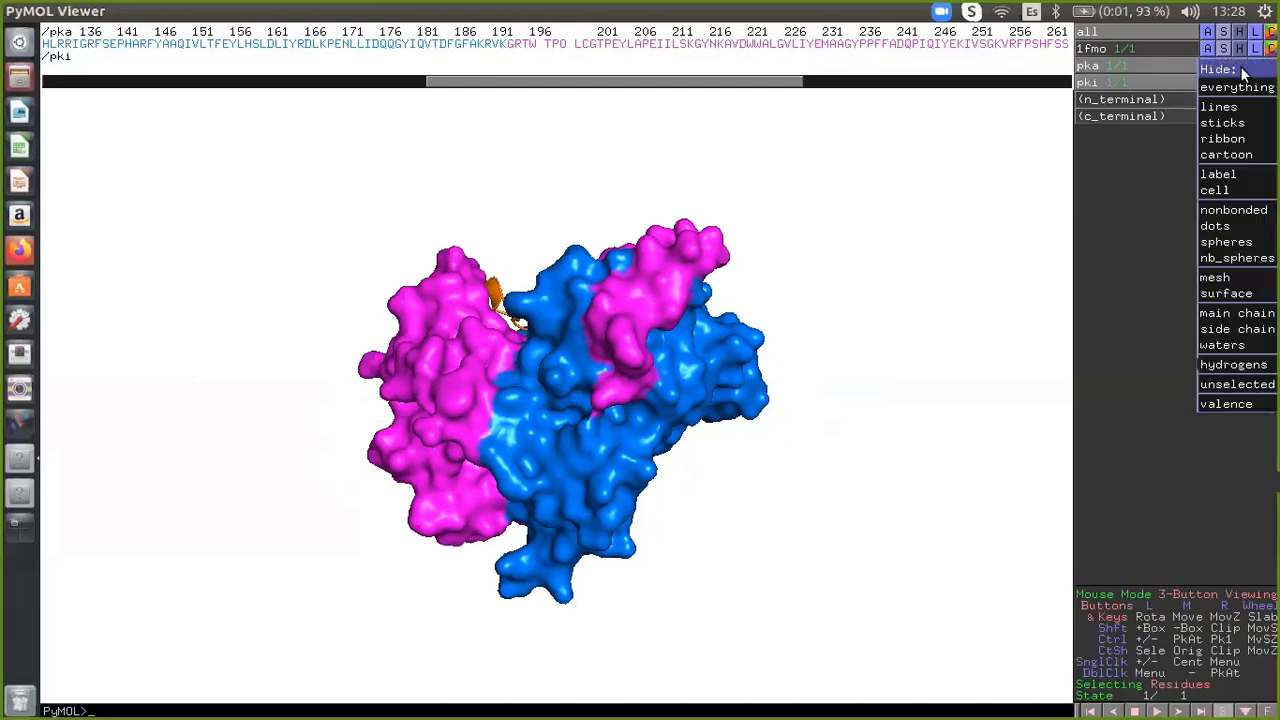
{"action": "left_click", "coordinate": [1226, 294]}
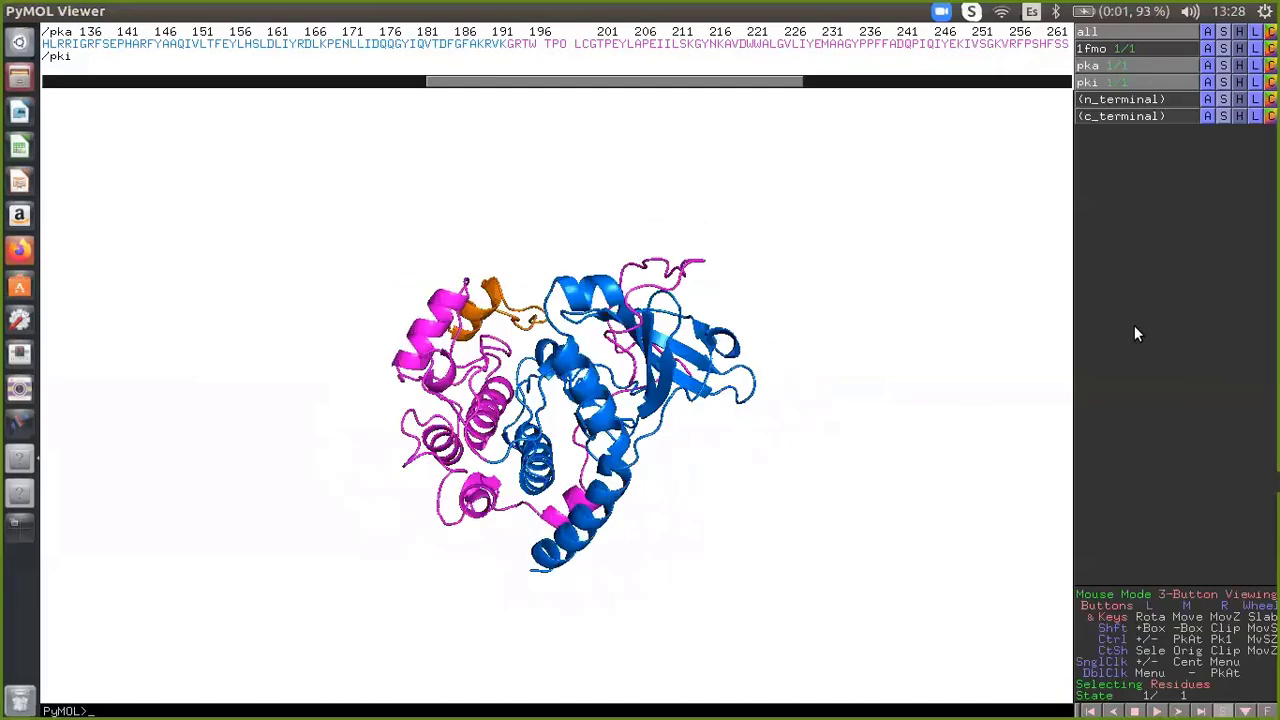
{"action": "left_click_drag", "start_coordinate": [570, 392], "coordinate": [635, 440]}
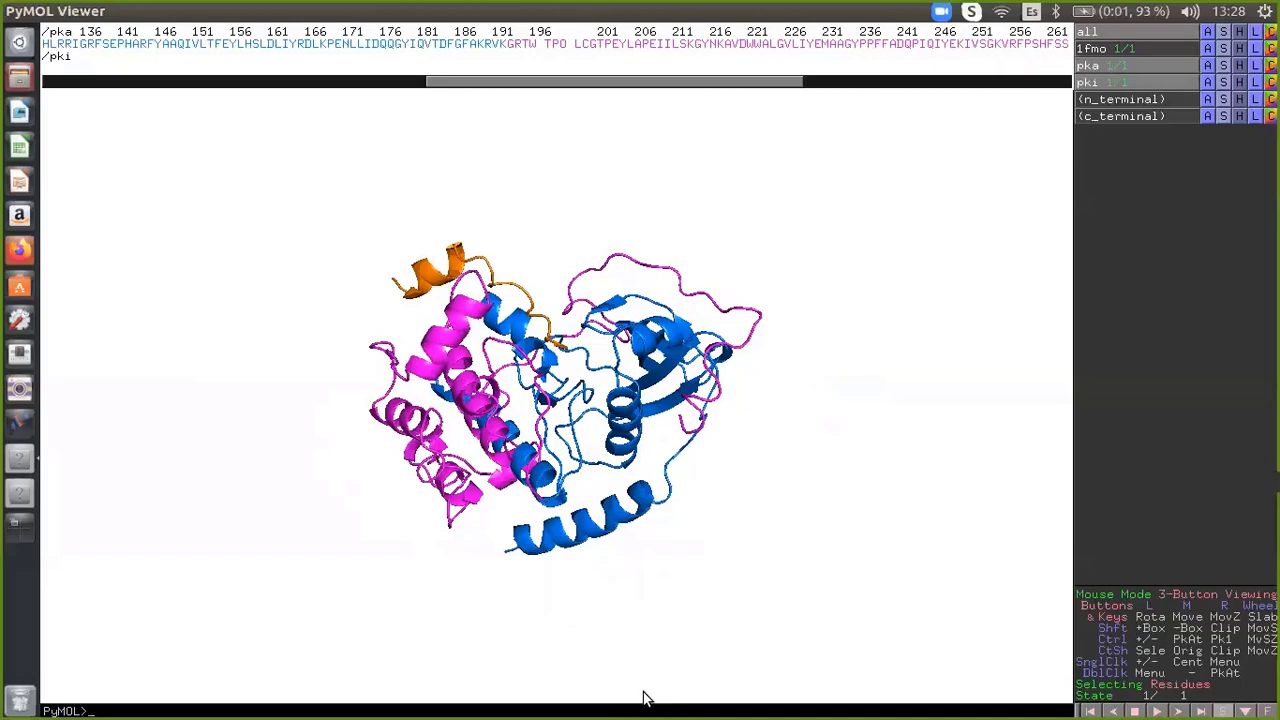
- Show the pka surface with the show command and hide it again with the hide command
{"action": "type", "text": "show surface, pka"}
{"action": "key", "text": "Return"}
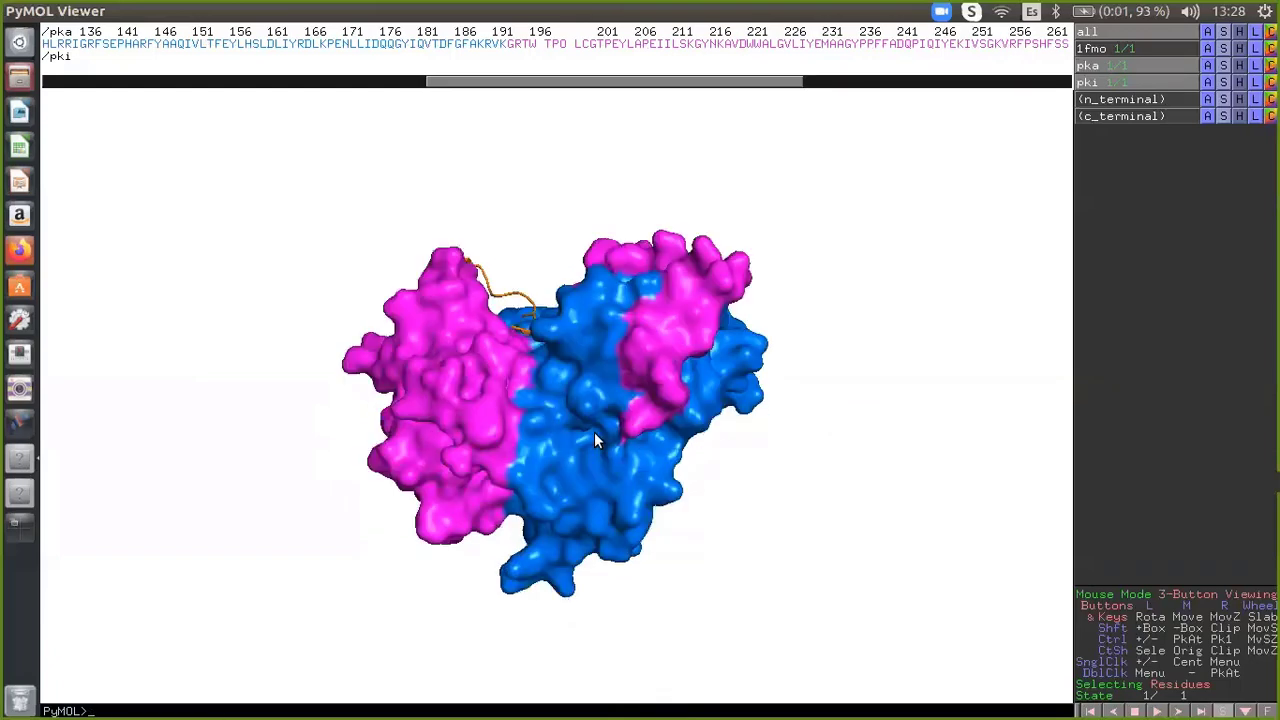
{"action": "type", "text": "hide surface, pka"}
{"action": "key", "text": "Return"}
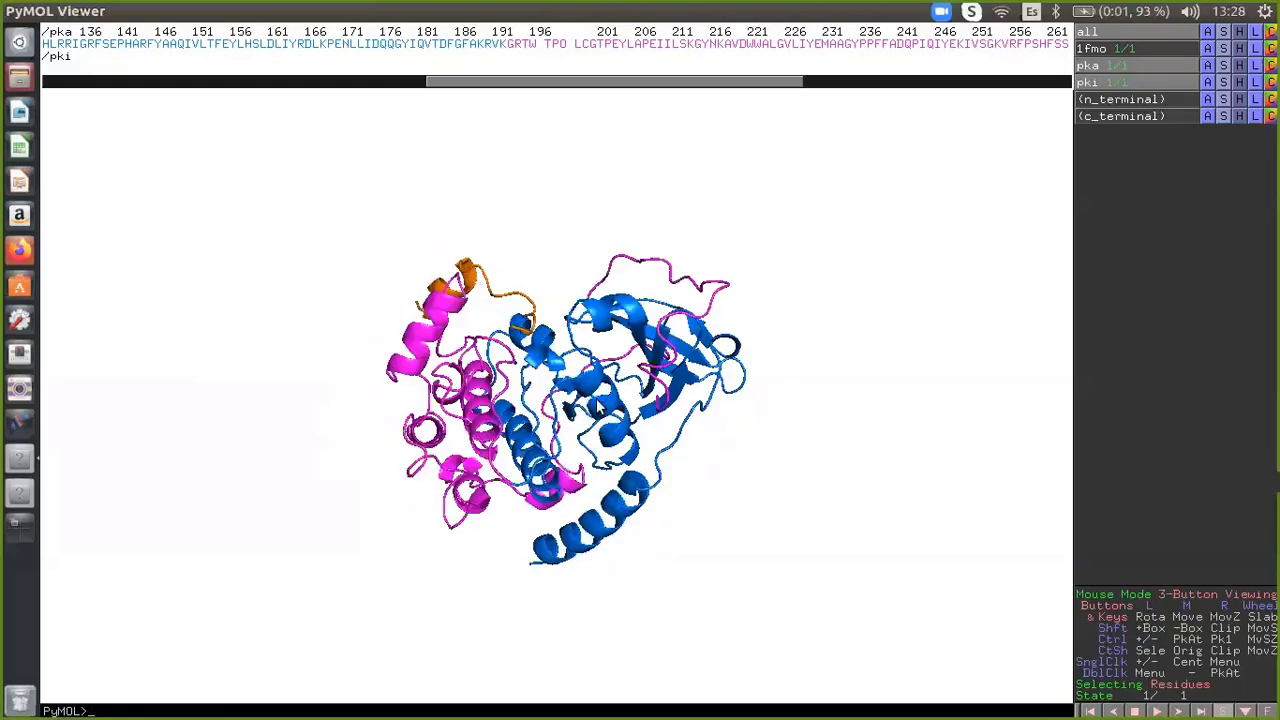
{"action": "left_click_drag", "start_coordinate": [598, 406], "coordinate": [624, 452]}
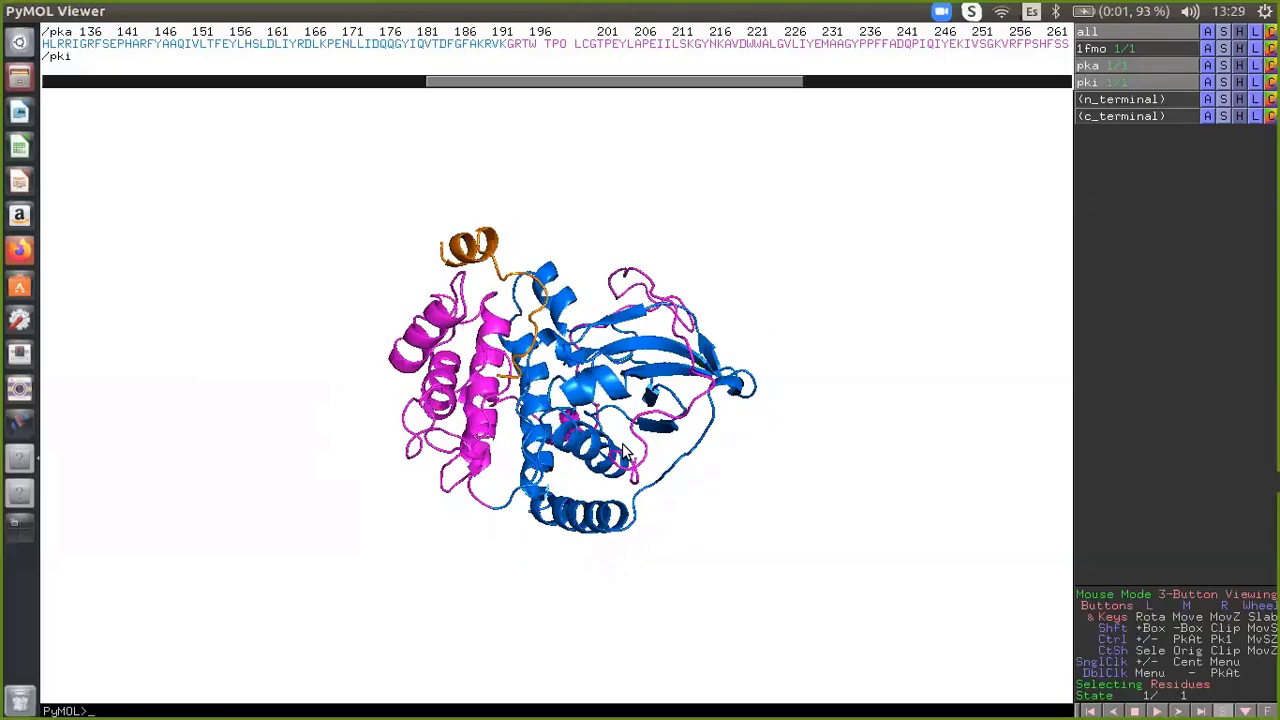
- Display the surface of pka with the show surface command and inspect the pki peptide in its groove up close
{"action": "type", "text": "show surface, pka"}
{"action": "key", "text": "Return"}
{"action": "left_click_drag", "start_coordinate": [643, 310], "coordinate": [515, 410]}
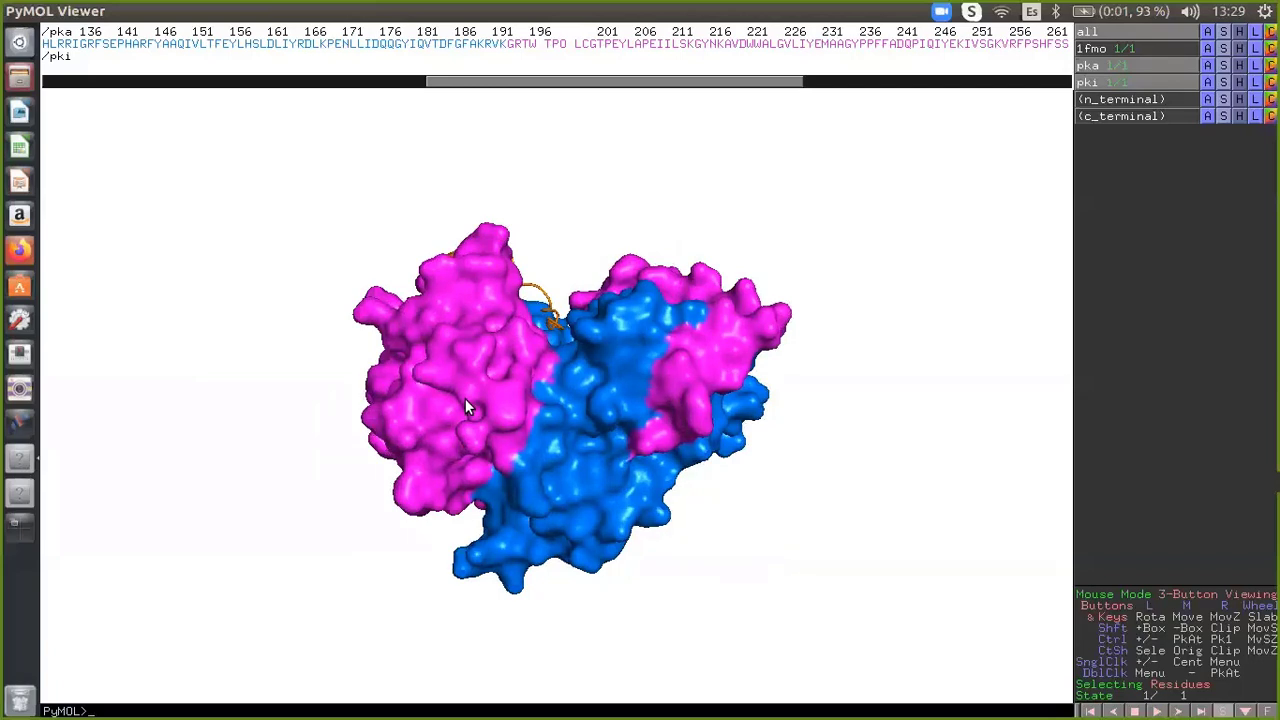
{"action": "left_click_drag", "start_coordinate": [468, 357], "coordinate": [545, 447]}
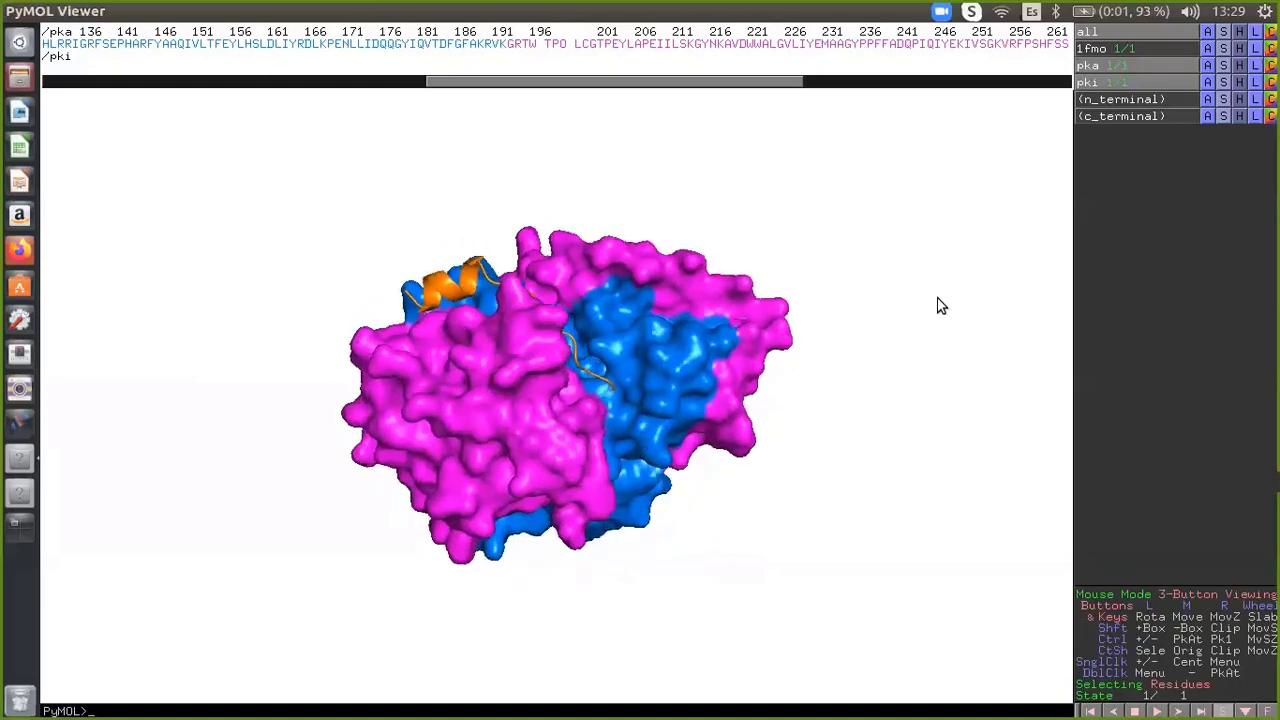
{"action": "right_click_drag", "start_coordinate": [940, 305], "coordinate": [866, 443]}
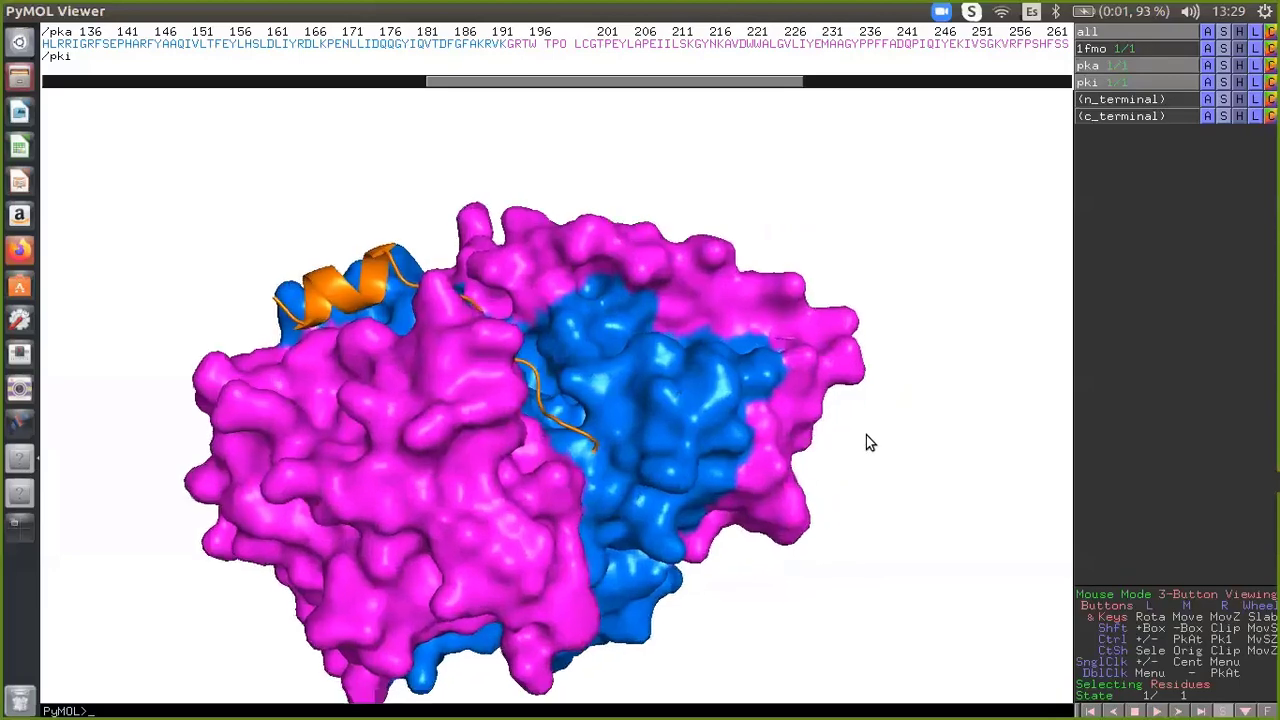
{"action": "left_click_drag", "start_coordinate": [600, 460], "coordinate": [561, 459]}
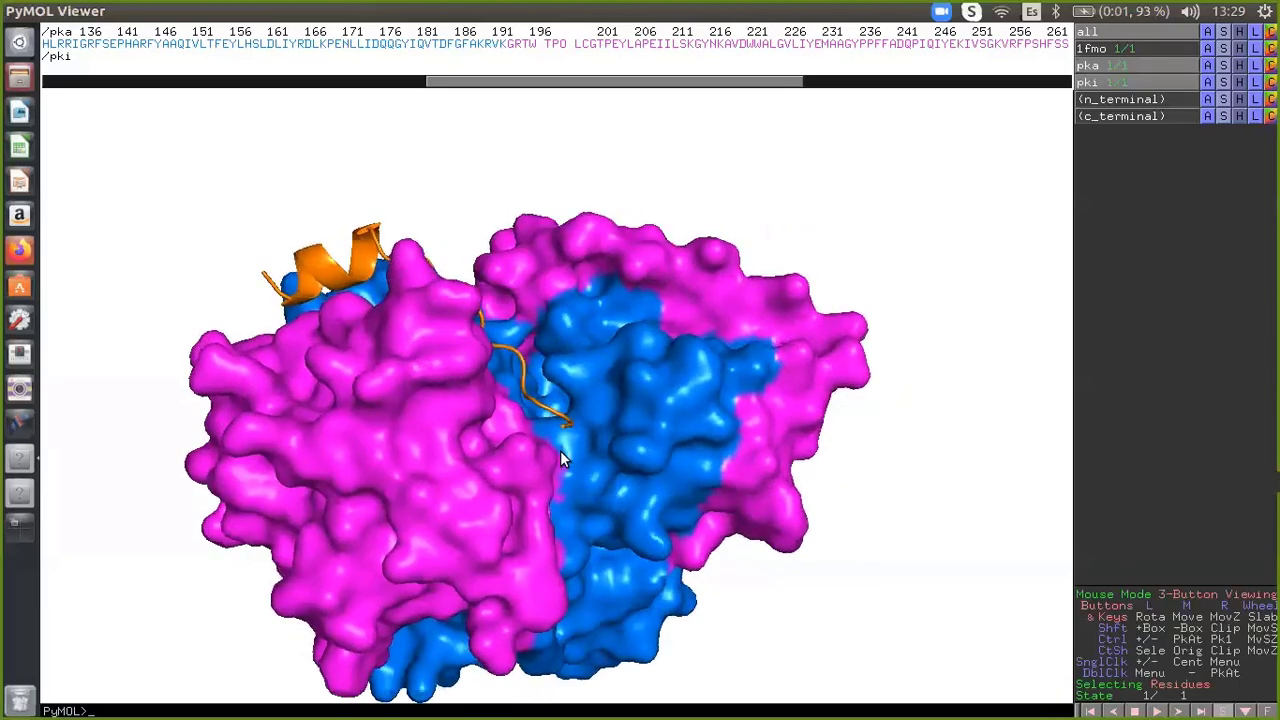
- Examine the pka surface from several angles to see how the pki peptide sits in the cleft between the two lobes
{"action": "middle_click_drag", "start_coordinate": [561, 459], "coordinate": [571, 398]}
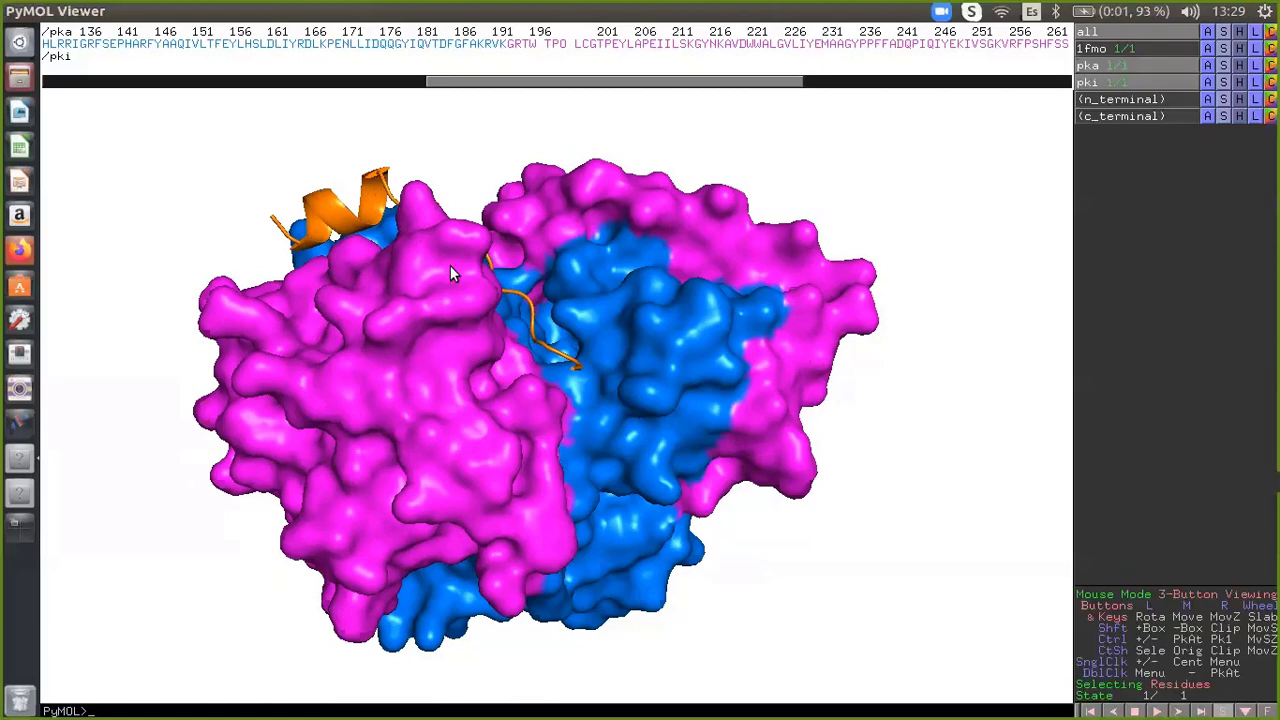
{"action": "left_click_drag", "start_coordinate": [450, 265], "coordinate": [536, 372]}
{"action": "left_click_drag", "start_coordinate": [444, 345], "coordinate": [429, 254]}
{"action": "left_click_drag", "start_coordinate": [455, 304], "coordinate": [514, 329]}
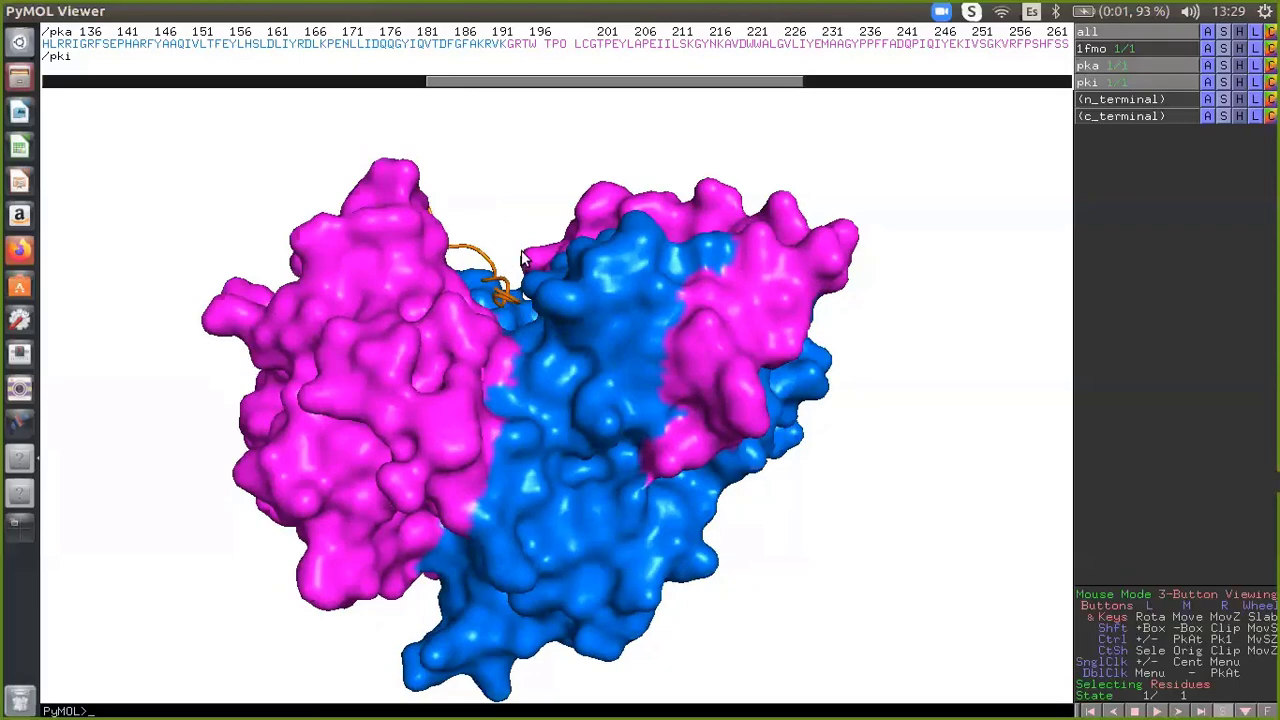
{"action": "left_click_drag", "start_coordinate": [465, 515], "coordinate": [487, 284]}
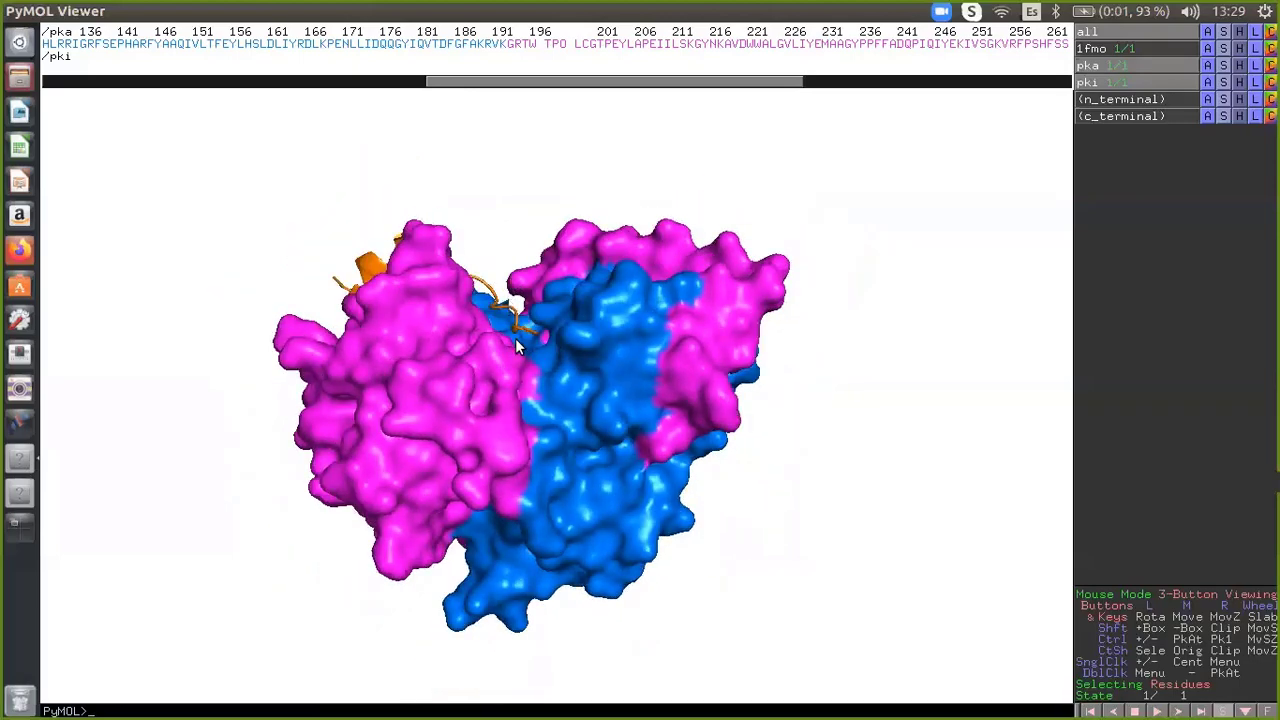
{"action": "left_click_drag", "start_coordinate": [531, 355], "coordinate": [755, 303]}
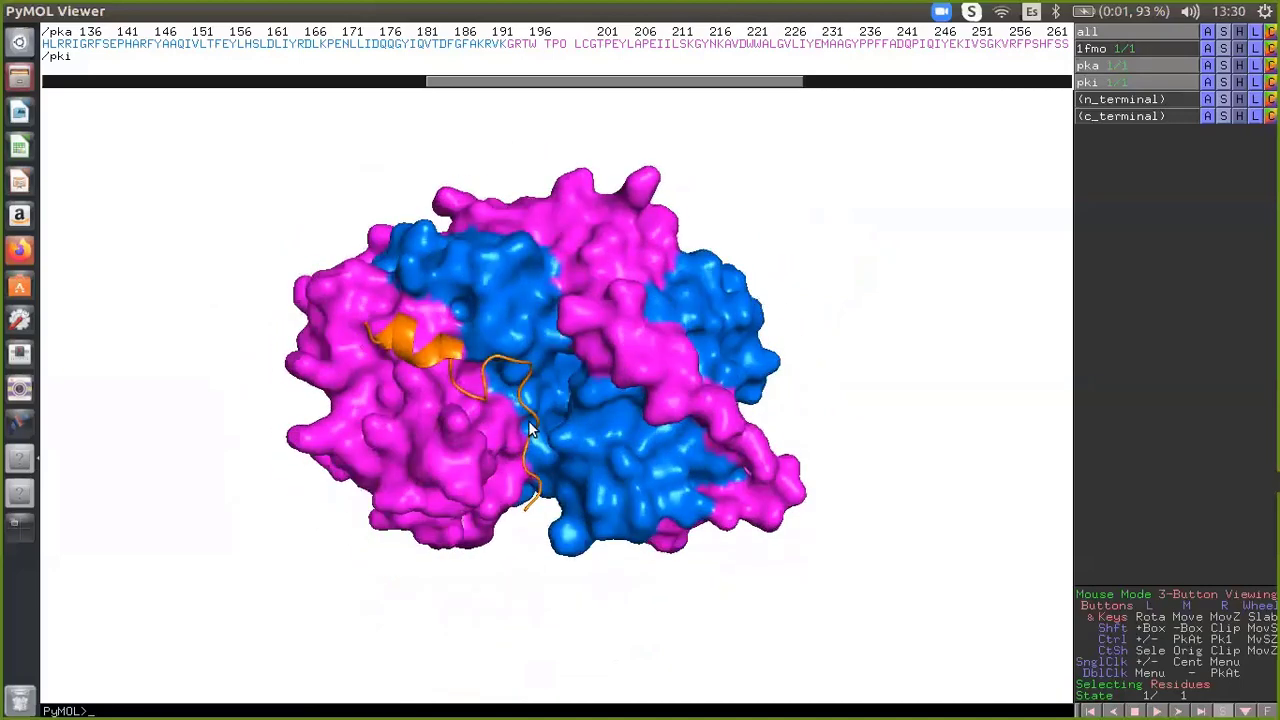
{"action": "left_click_drag", "start_coordinate": [534, 430], "coordinate": [654, 420]}
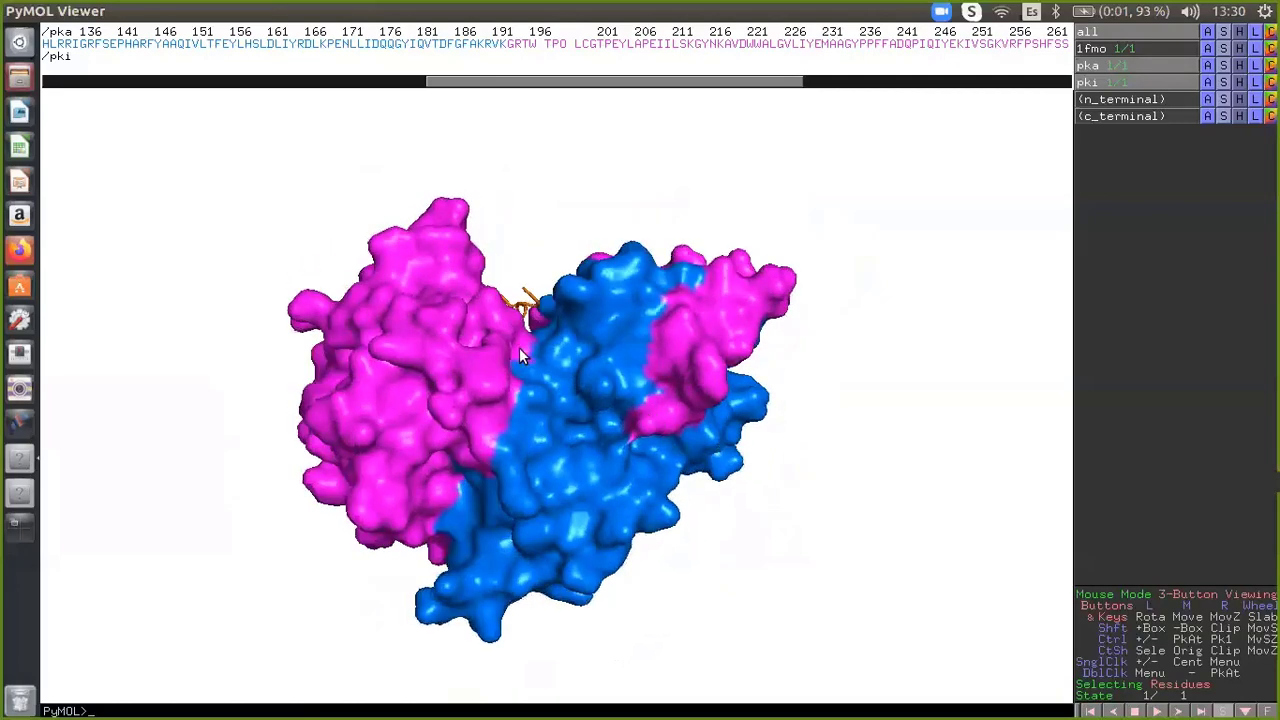
{"action": "left_click_drag", "start_coordinate": [519, 347], "coordinate": [503, 385]}
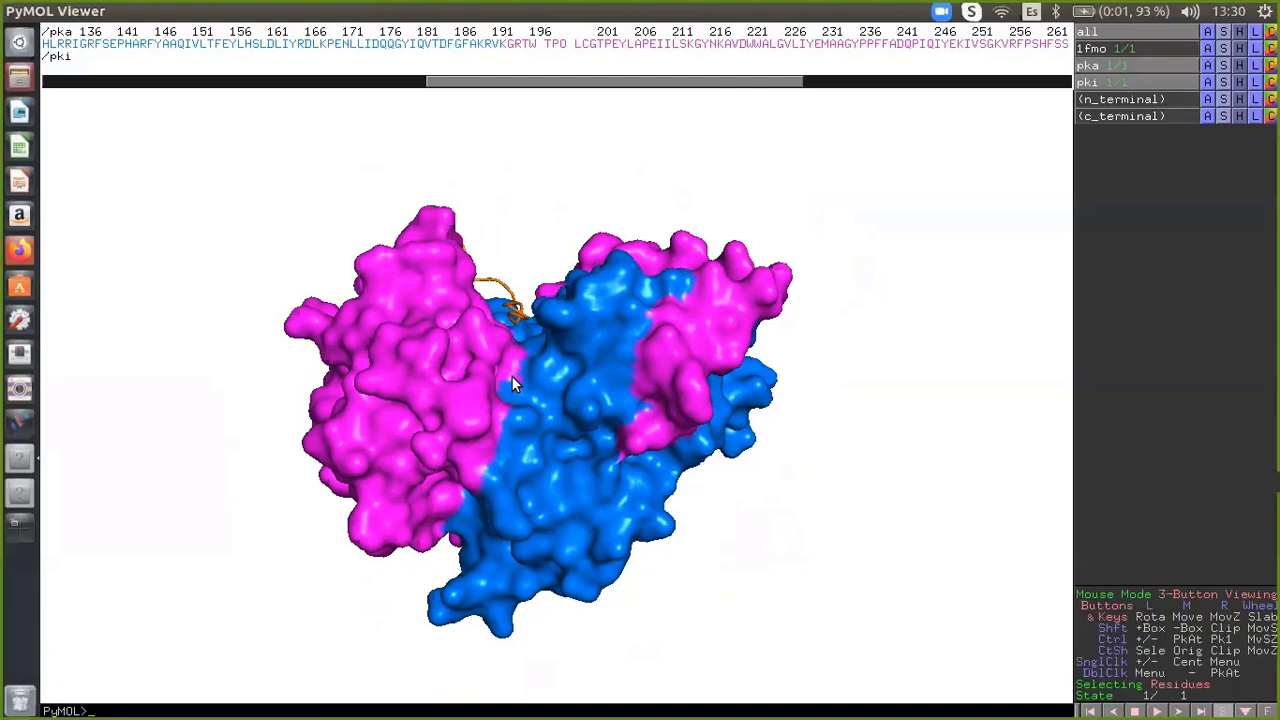
{"action": "left_click_drag", "start_coordinate": [510, 404], "coordinate": [515, 374]}
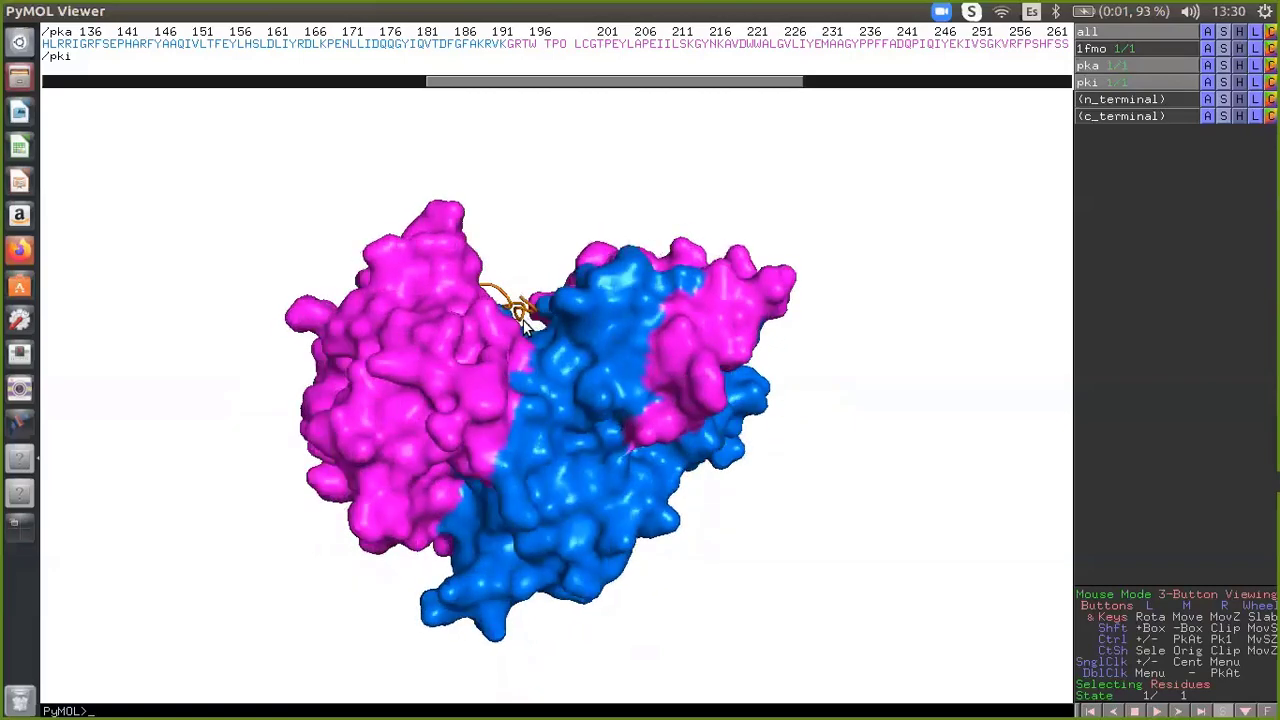
{"action": "left_click_drag", "start_coordinate": [528, 328], "coordinate": [491, 272]}
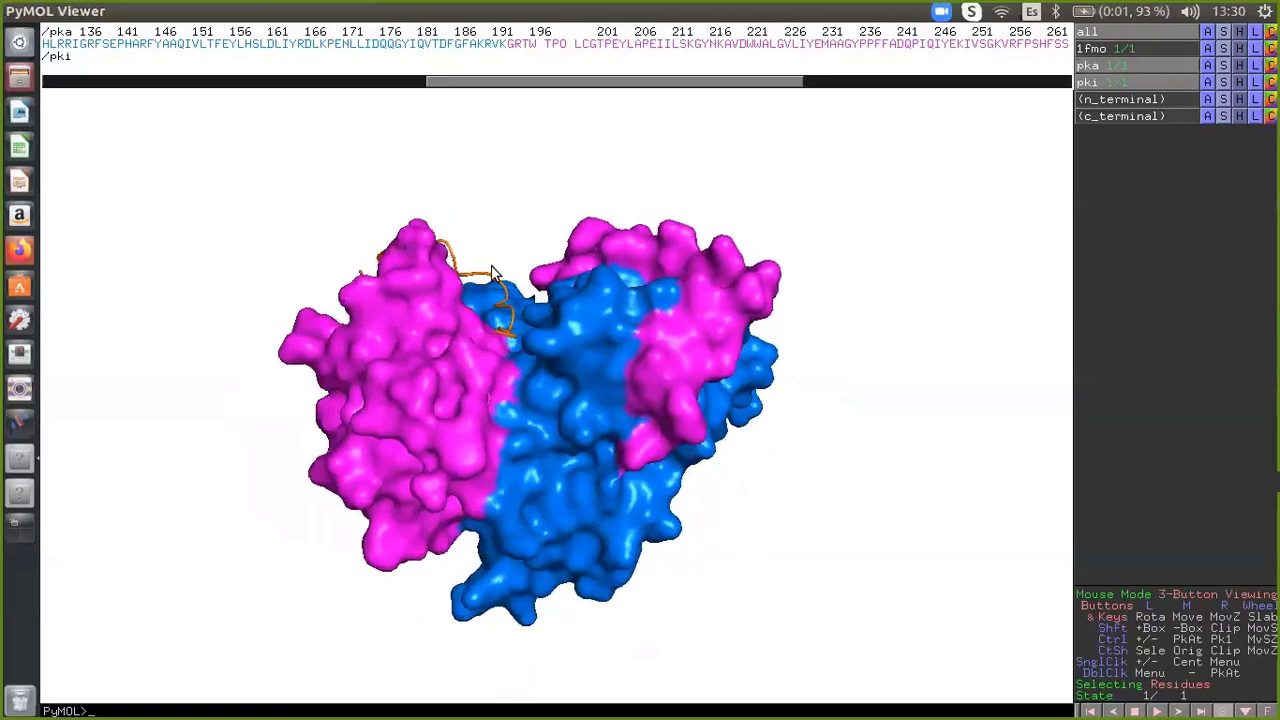
{"action": "left_click_drag", "start_coordinate": [489, 316], "coordinate": [519, 310]}
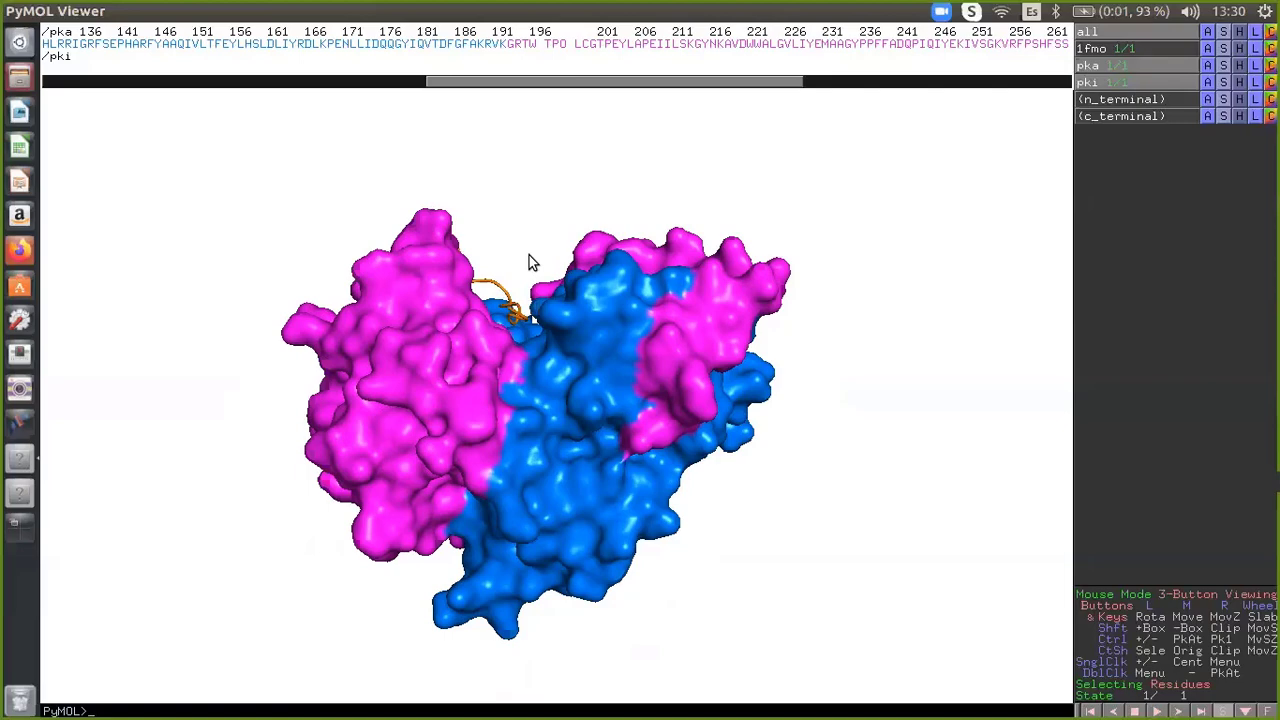
{"action": "left_click_drag", "start_coordinate": [530, 262], "coordinate": [548, 364]}
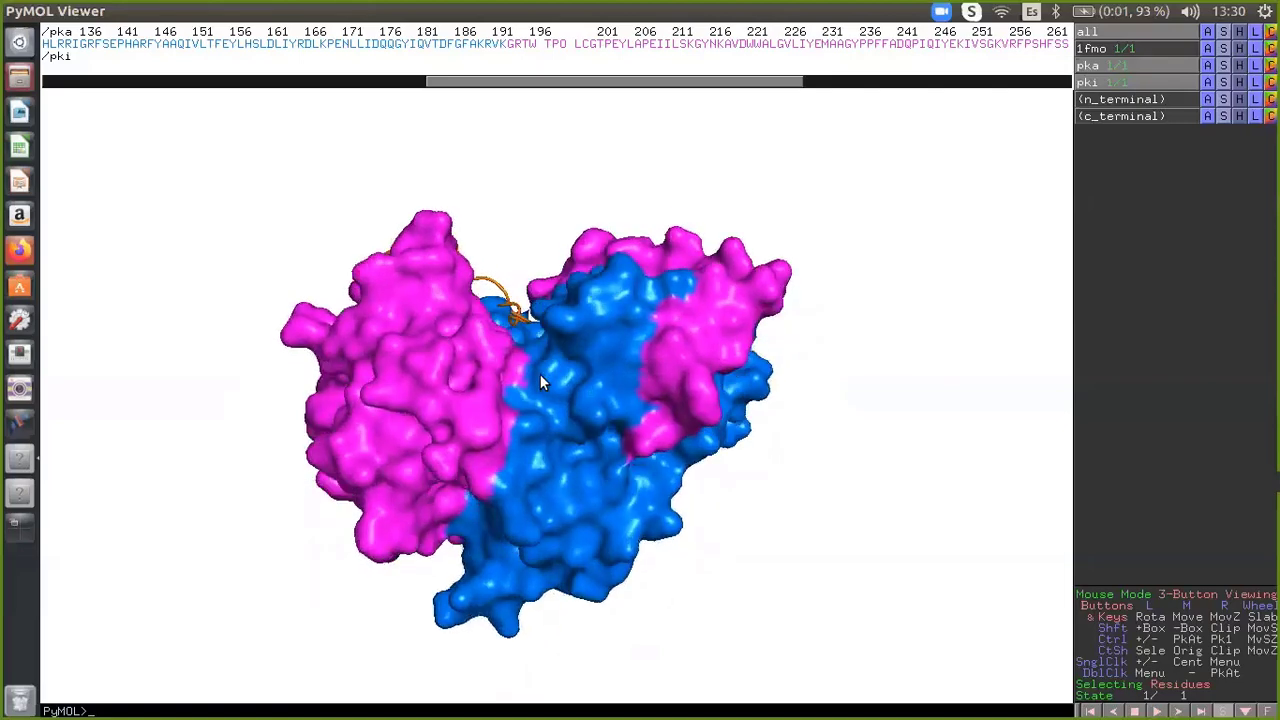
{"action": "middle_click_drag", "start_coordinate": [540, 374], "coordinate": [371, 293]}
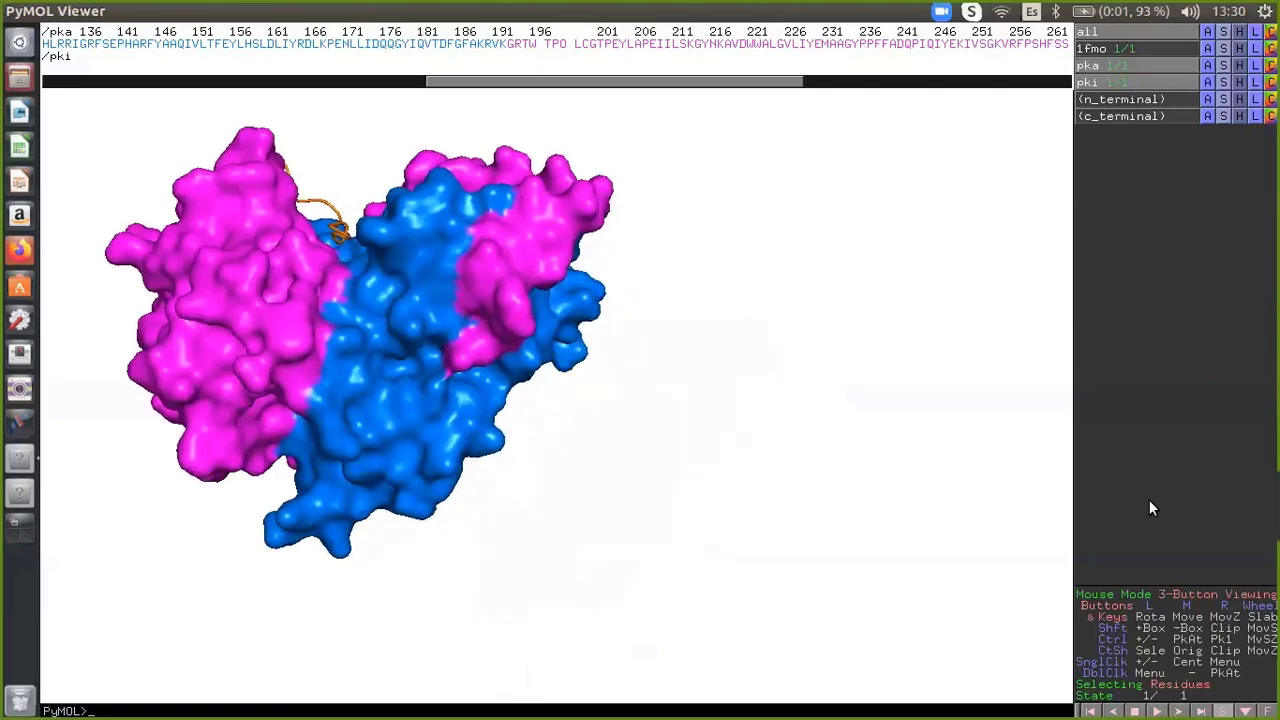
{"action": "left_click", "coordinate": [1099, 510]}
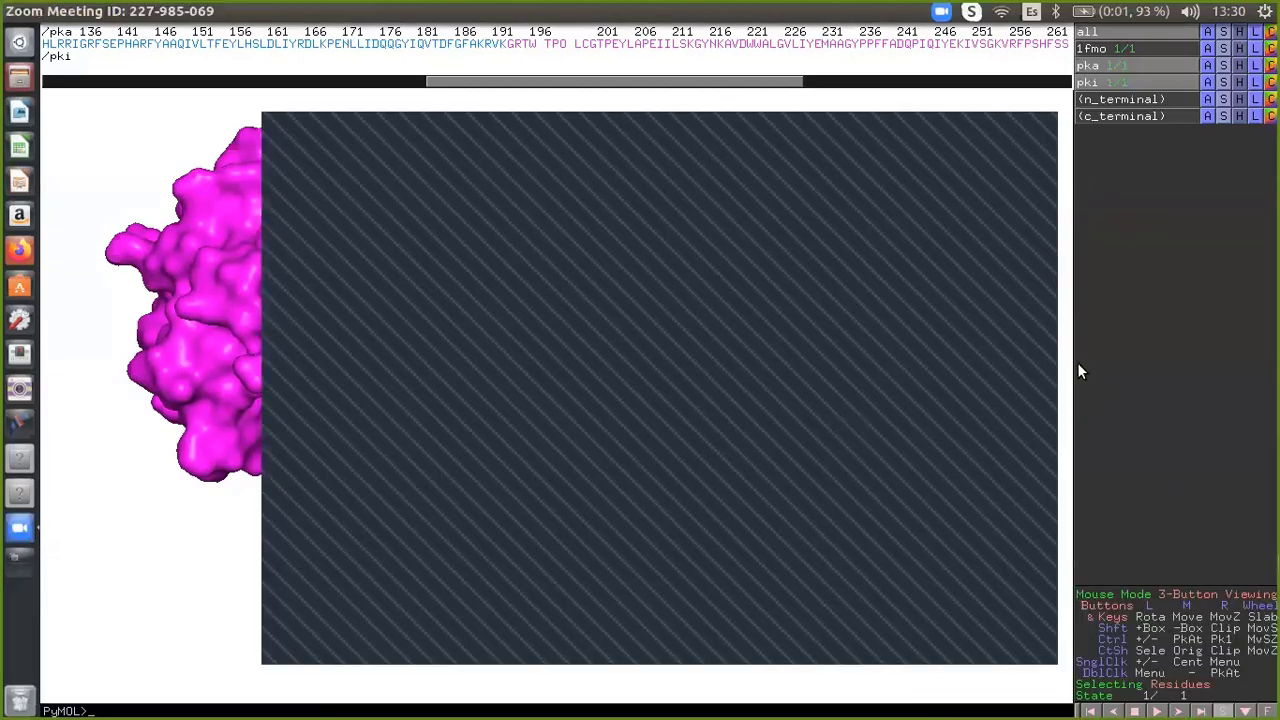
{"action": "left_click", "coordinate": [1060, 298]}
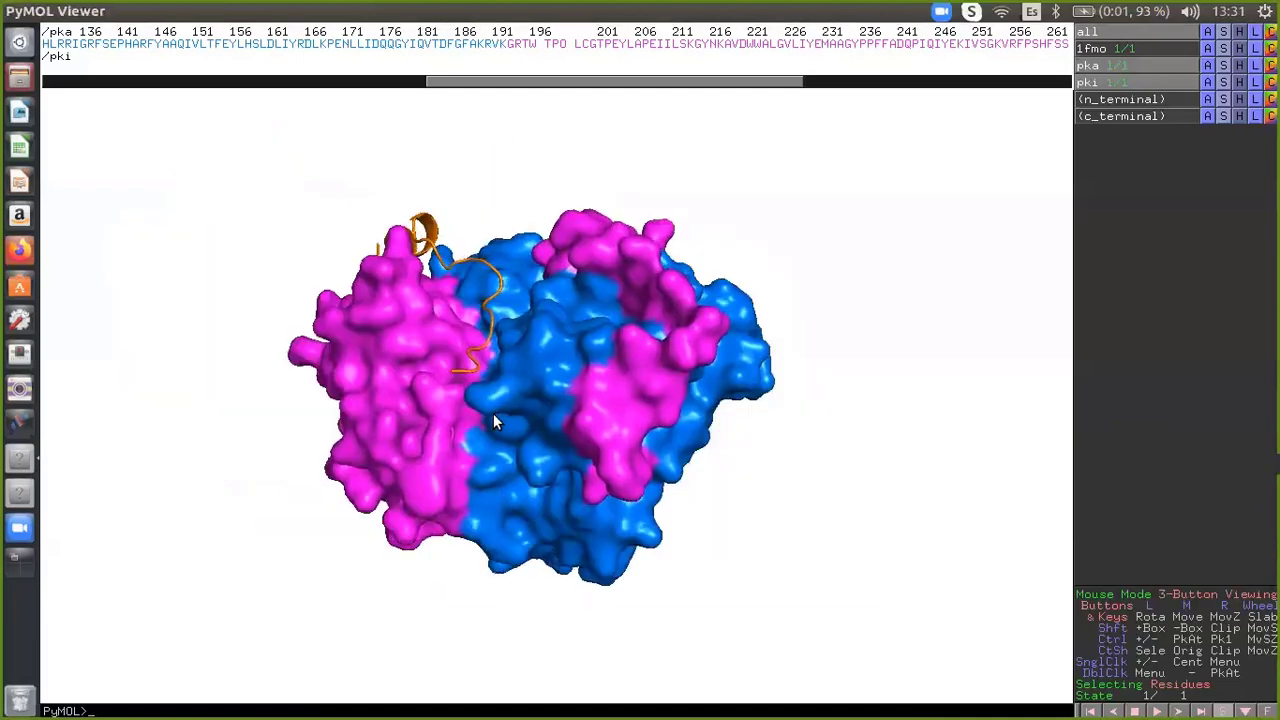
- Highlight the n_terminal selection on the pka surface to see which region it covers, then clear the highlight
{"action": "left_click_drag", "start_coordinate": [493, 413], "coordinate": [530, 396]}
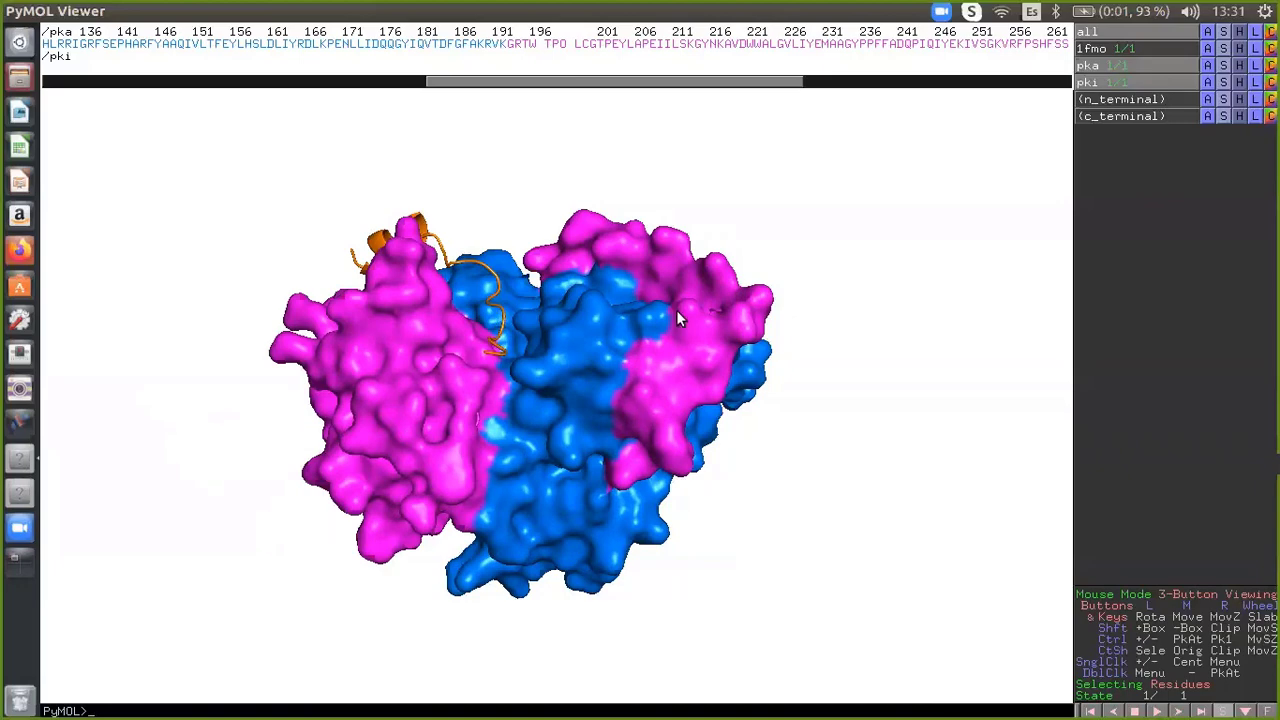
{"action": "left_click_drag", "start_coordinate": [631, 321], "coordinate": [648, 298]}
{"action": "mouse_move", "coordinate": [570, 353]}
{"action": "left_mouse_down"}
{"action": "mouse_move", "coordinate": [543, 342]}
{"action": "mouse_move", "coordinate": [510, 417]}
{"action": "mouse_move", "coordinate": [581, 363]}
{"action": "left_mouse_up"}
{"action": "left_click", "coordinate": [1145, 100]}
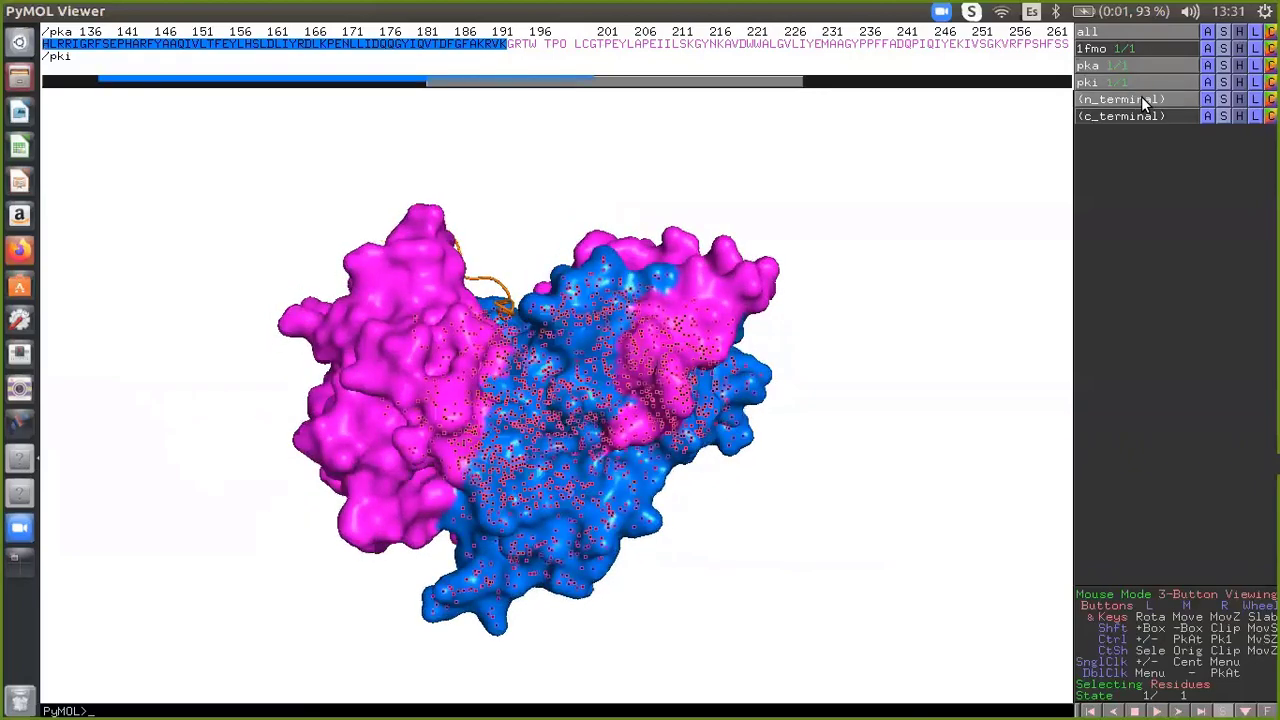
{"action": "left_click", "coordinate": [1145, 100]}
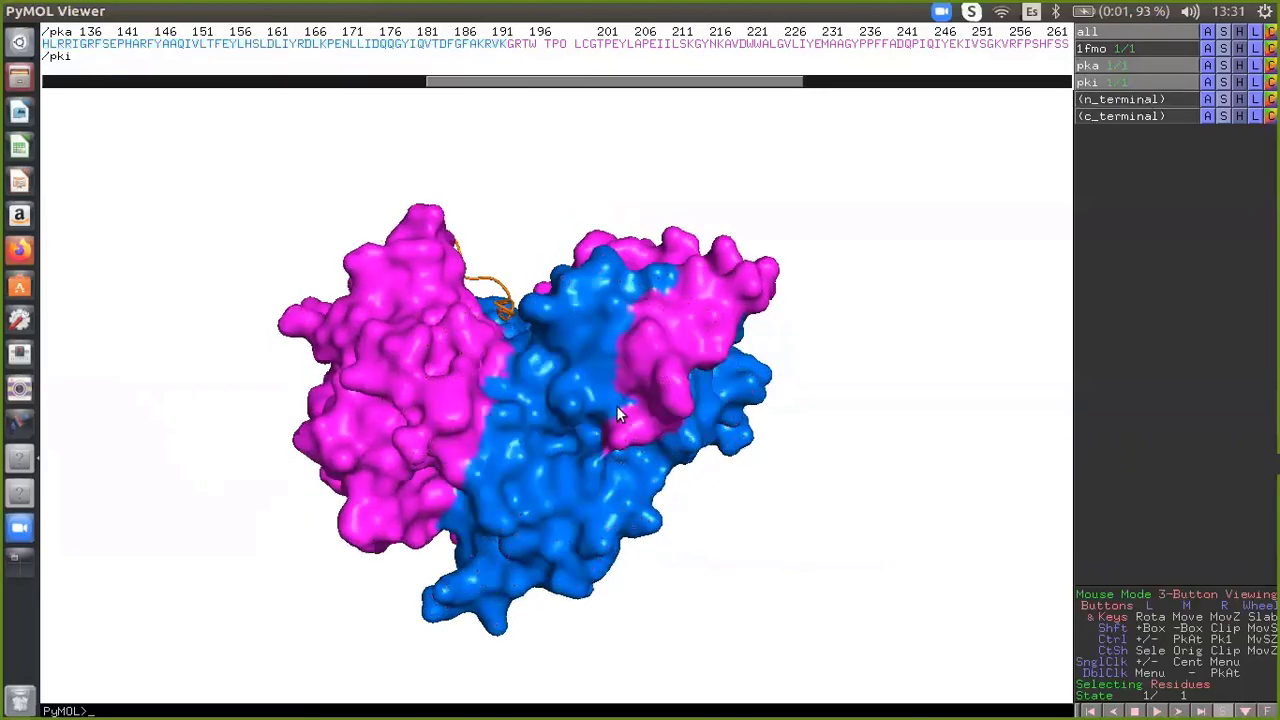
- Inspect the groove between the pka lobes and examine the pocket beneath the pki peptide up close
{"action": "mouse_move", "coordinate": [616, 405]}
{"action": "left_mouse_down"}
{"action": "mouse_move", "coordinate": [555, 385]}
{"action": "mouse_move", "coordinate": [616, 393]}
{"action": "left_mouse_up"}
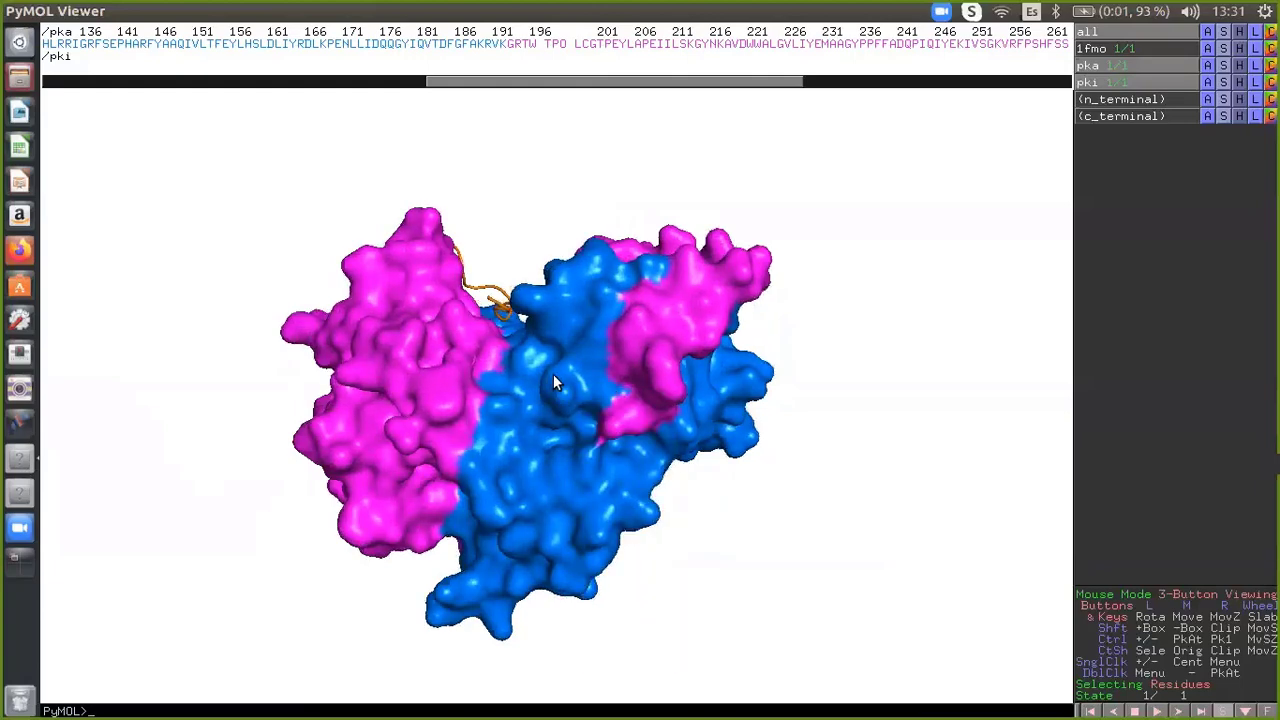
{"action": "left_click_drag", "start_coordinate": [495, 376], "coordinate": [519, 414]}
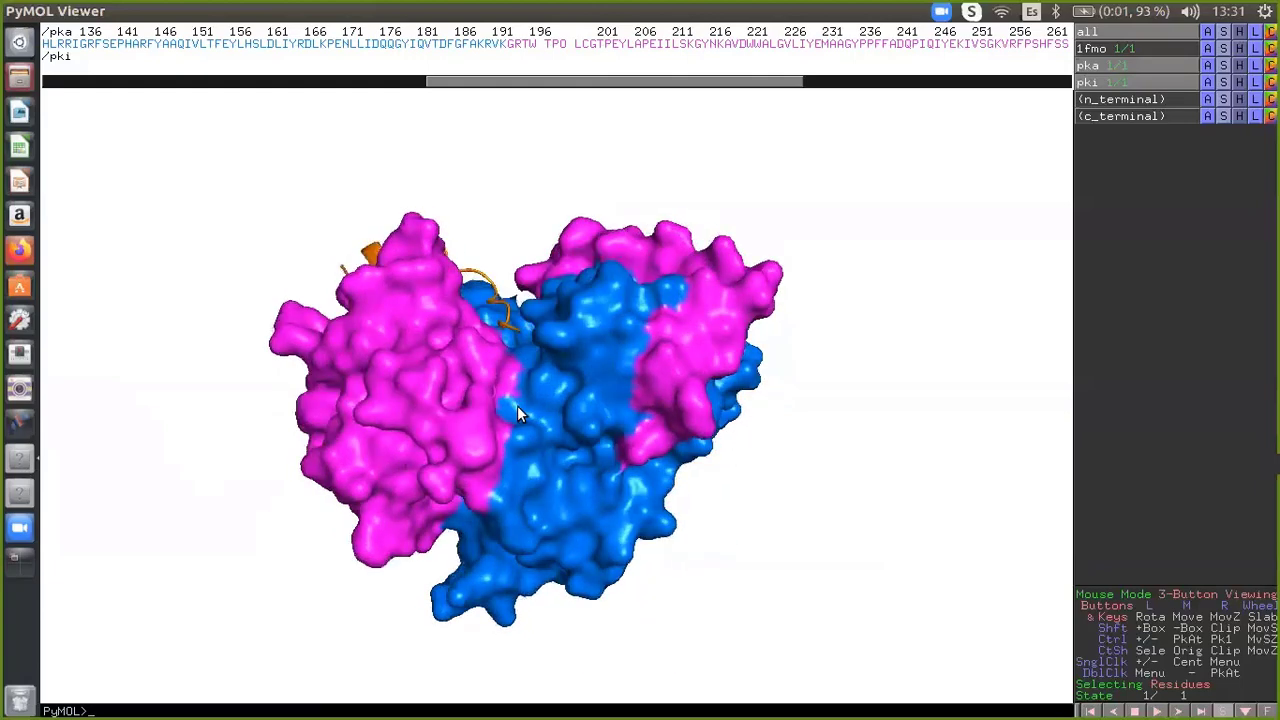
{"action": "left_click_drag", "start_coordinate": [432, 366], "coordinate": [429, 265]}
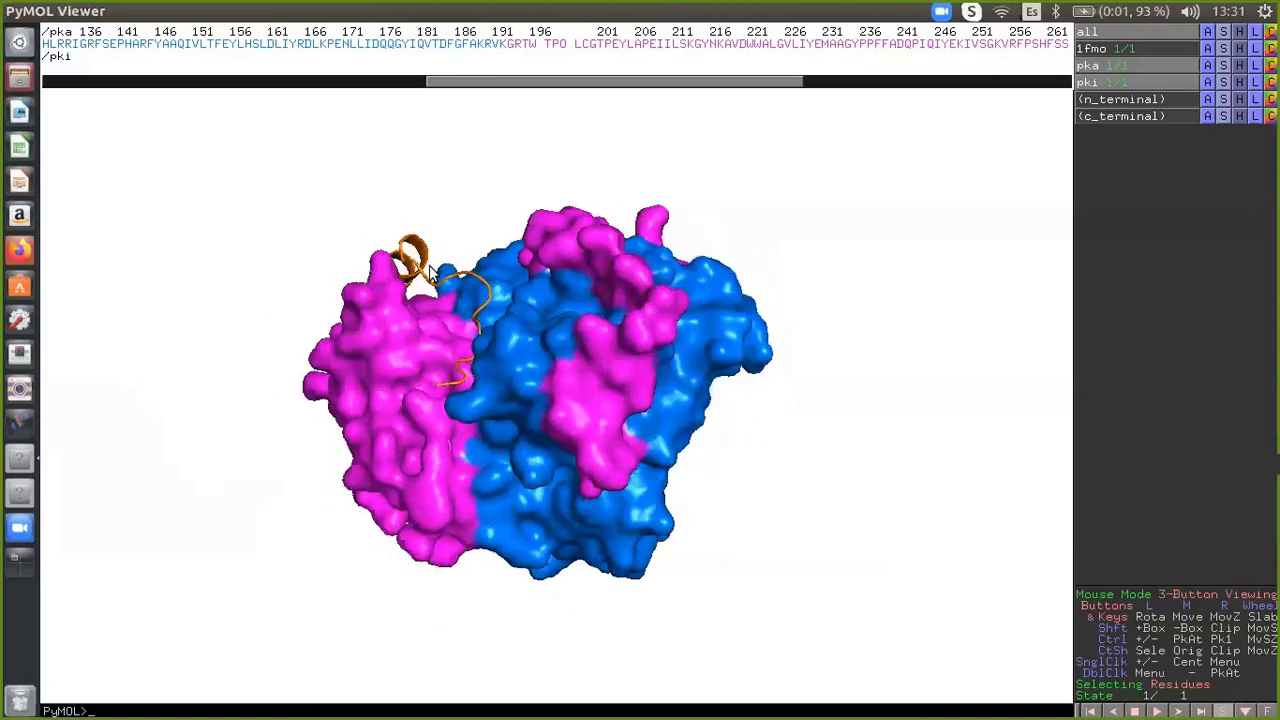
{"action": "left_click_drag", "start_coordinate": [534, 330], "coordinate": [421, 257]}
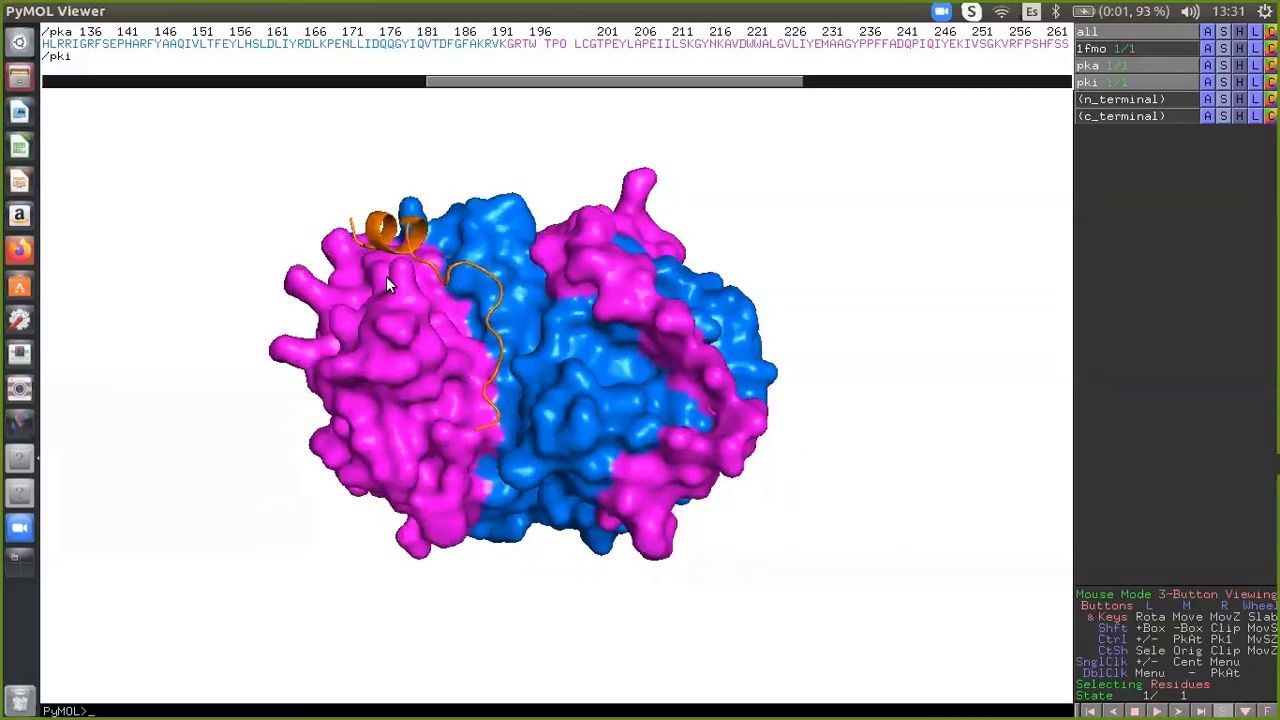
{"action": "left_click_drag", "start_coordinate": [452, 299], "coordinate": [556, 348]}
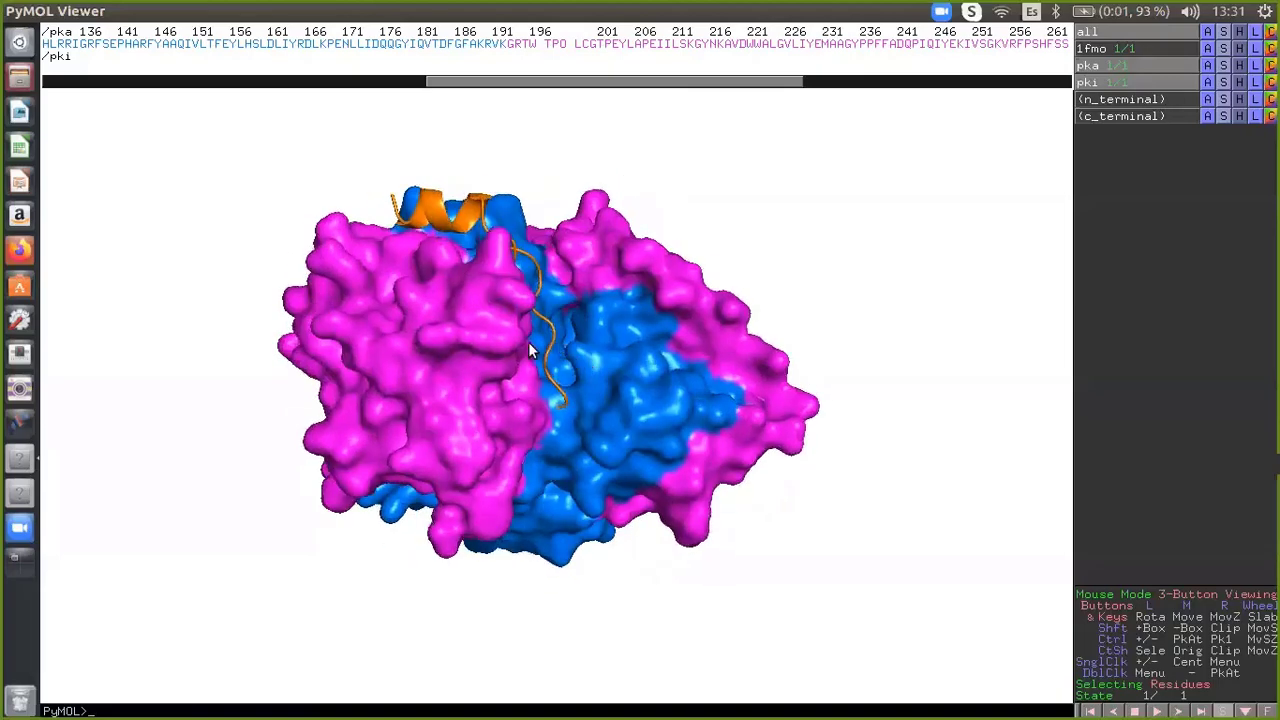
{"action": "right_click_drag", "start_coordinate": [528, 342], "coordinate": [550, 363]}
{"action": "middle_click_drag", "start_coordinate": [550, 363], "coordinate": [495, 473]}
{"action": "right_click_drag", "start_coordinate": [508, 404], "coordinate": [515, 492]}
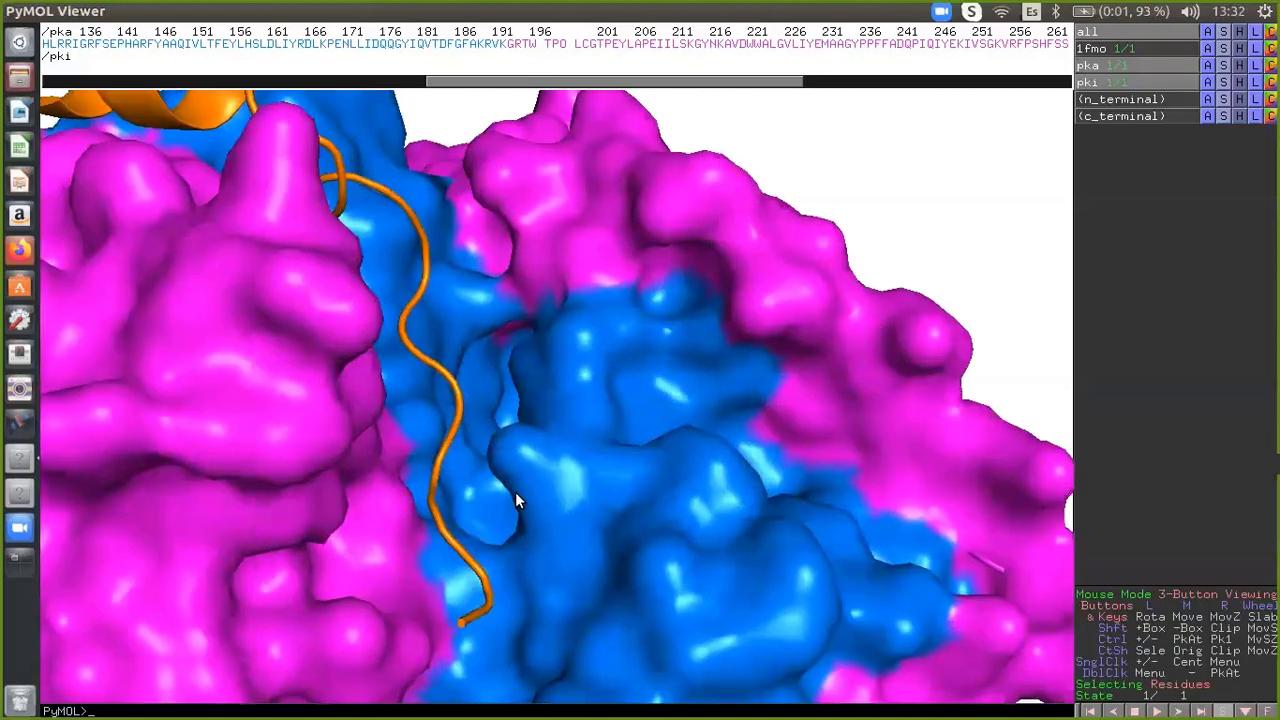
{"action": "left_click_drag", "start_coordinate": [515, 492], "coordinate": [526, 443]}
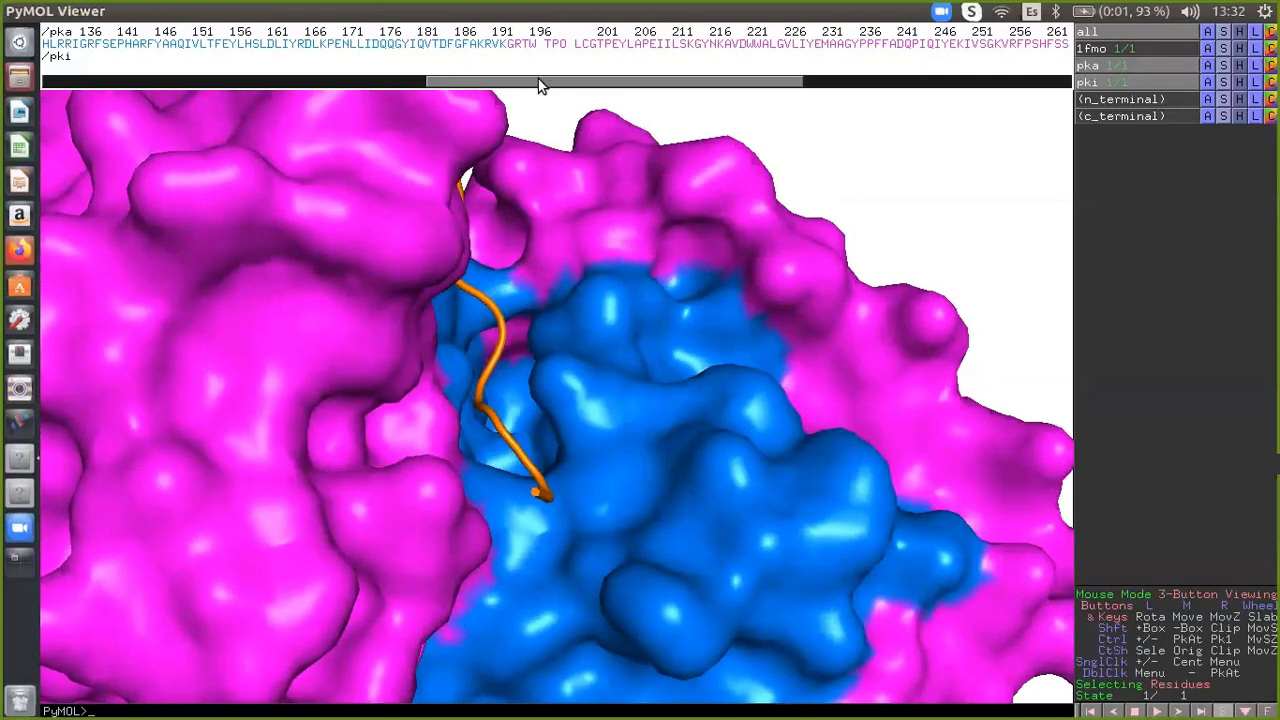
- Select the ADN ligand at the end of the pka sequence and rename the selection adenosina
{"action": "left_click_drag", "start_coordinate": [540, 82], "coordinate": [822, 93]}
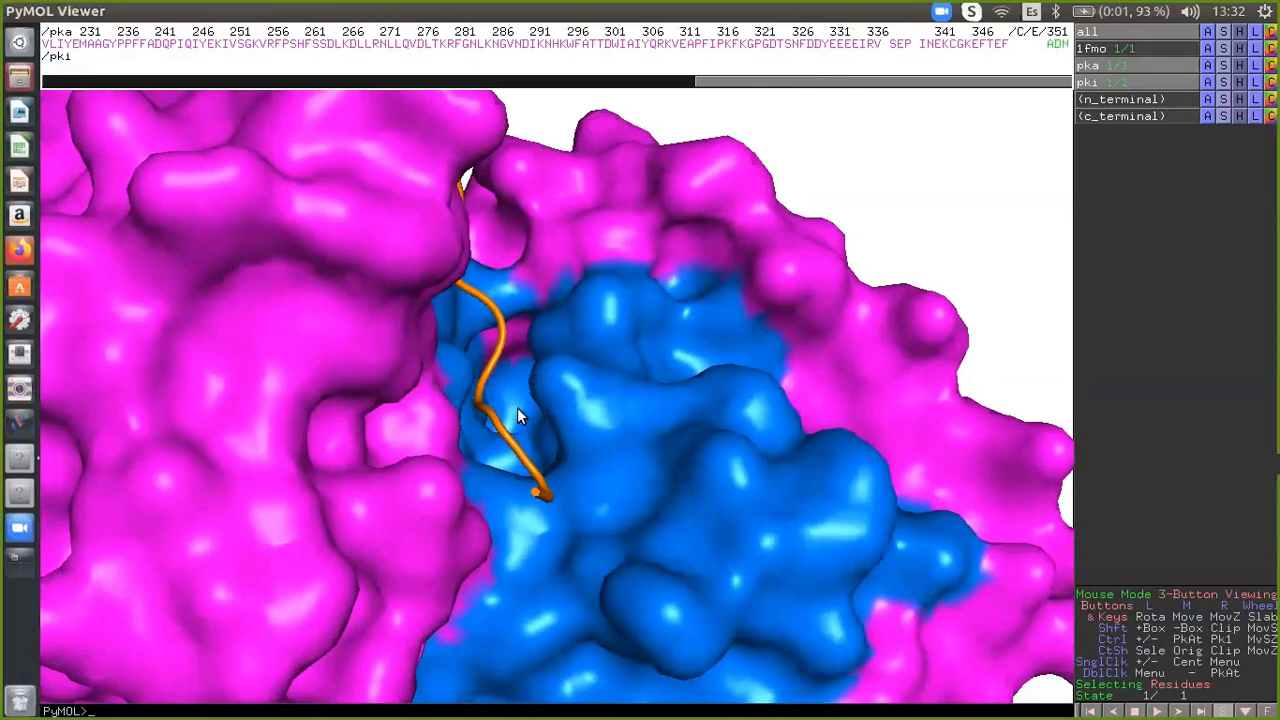
{"action": "left_click", "coordinate": [1056, 46]}
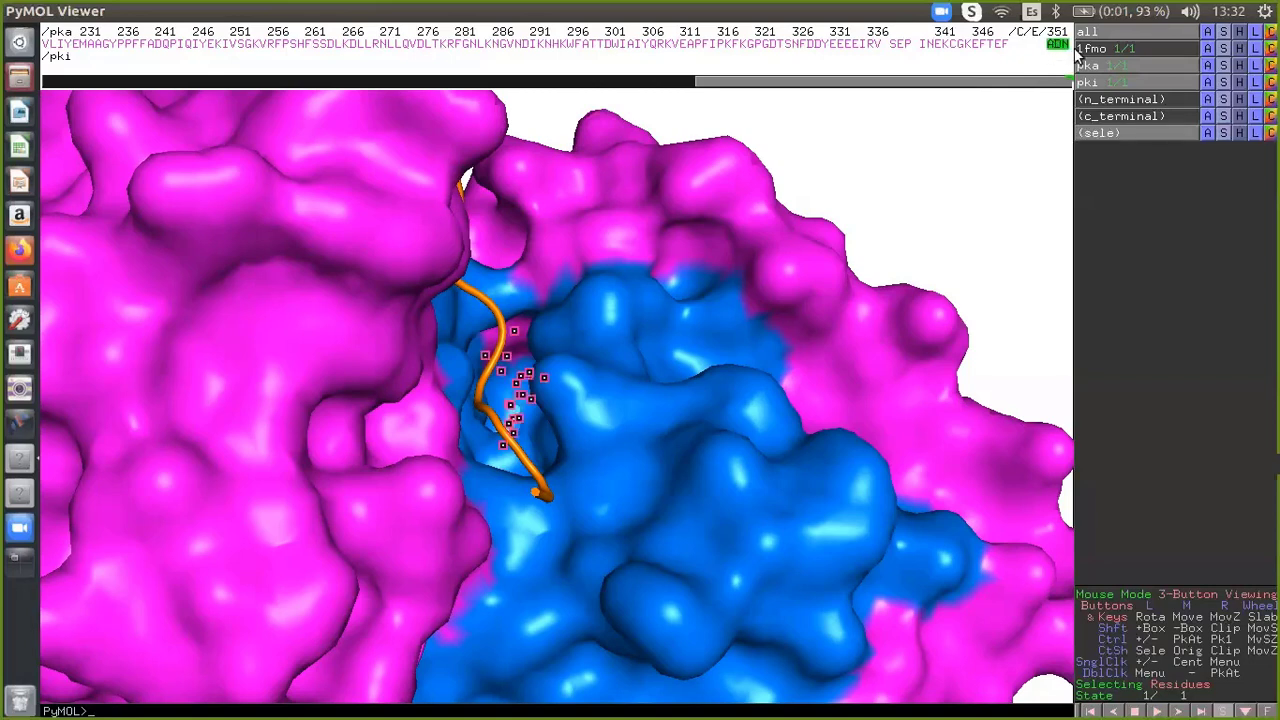
{"action": "left_click", "coordinate": [1206, 135]}
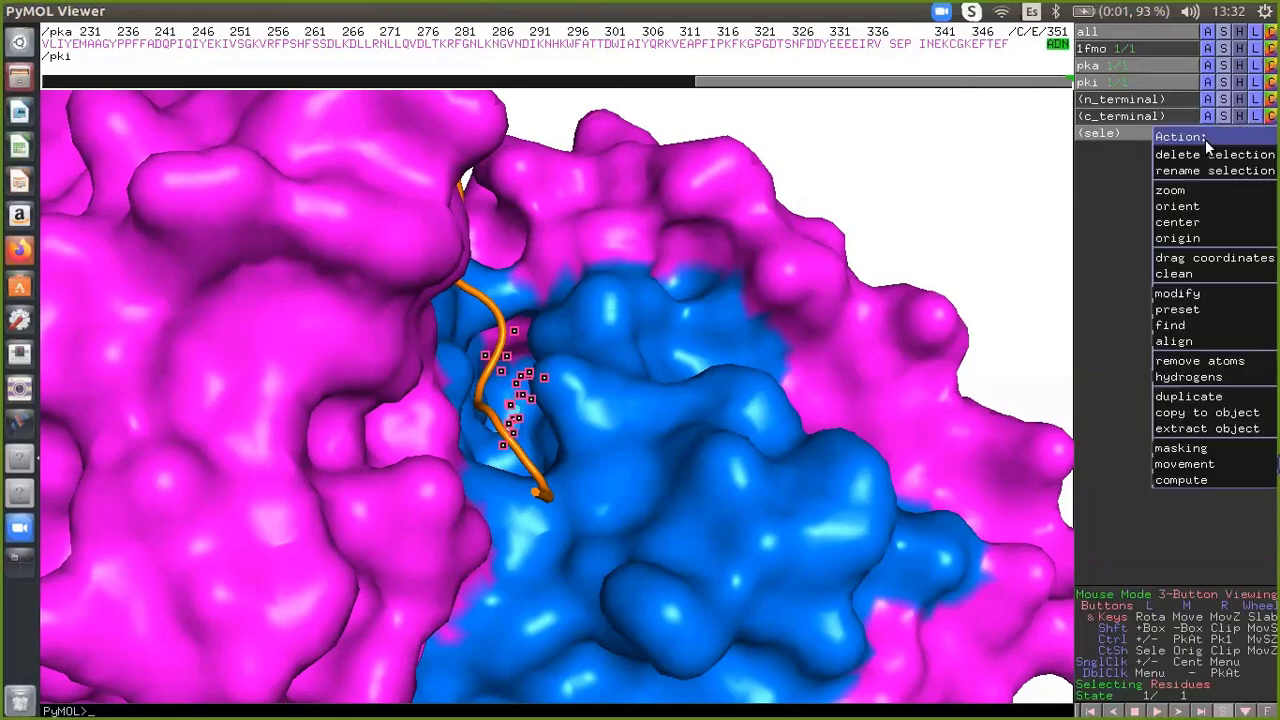
{"action": "left_click", "coordinate": [1194, 172]}
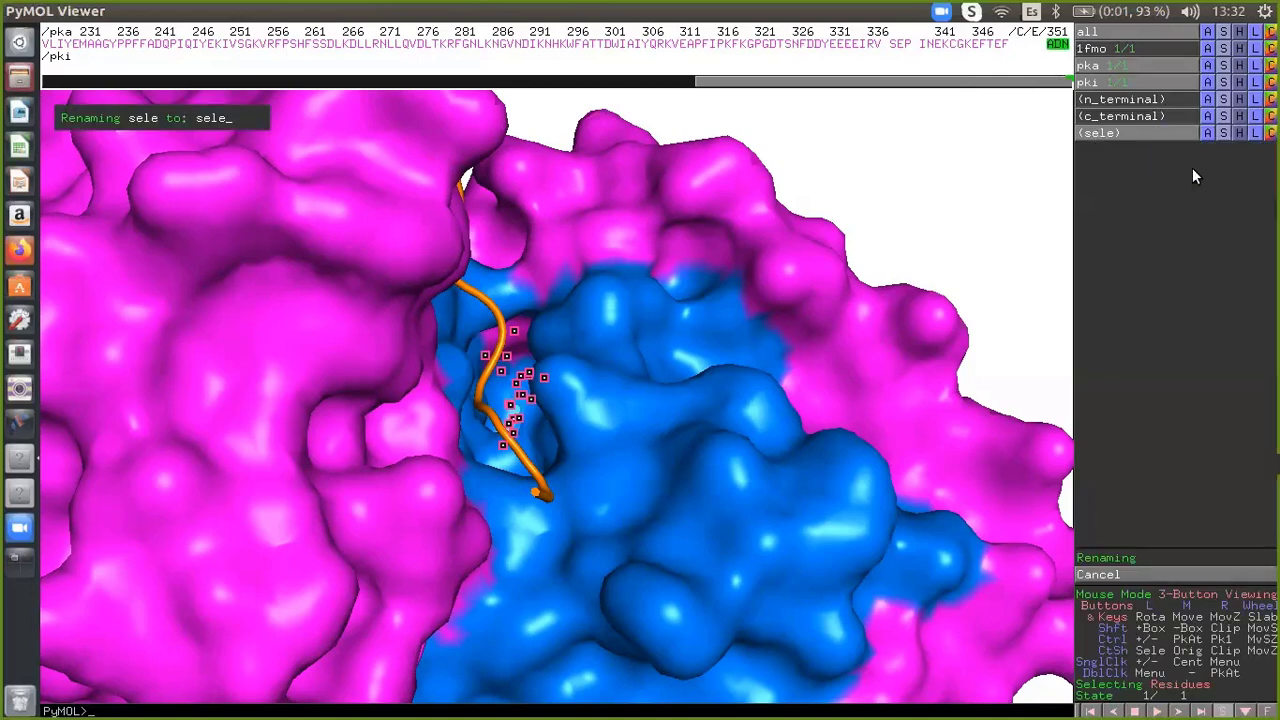
{"action": "key", "text": "BackSpace"}
{"action": "key", "text": "BackSpace"}
{"action": "key", "text": "BackSpace"}
{"action": "key", "text": "BackSpace"}
{"action": "type", "text": "adenosina"}
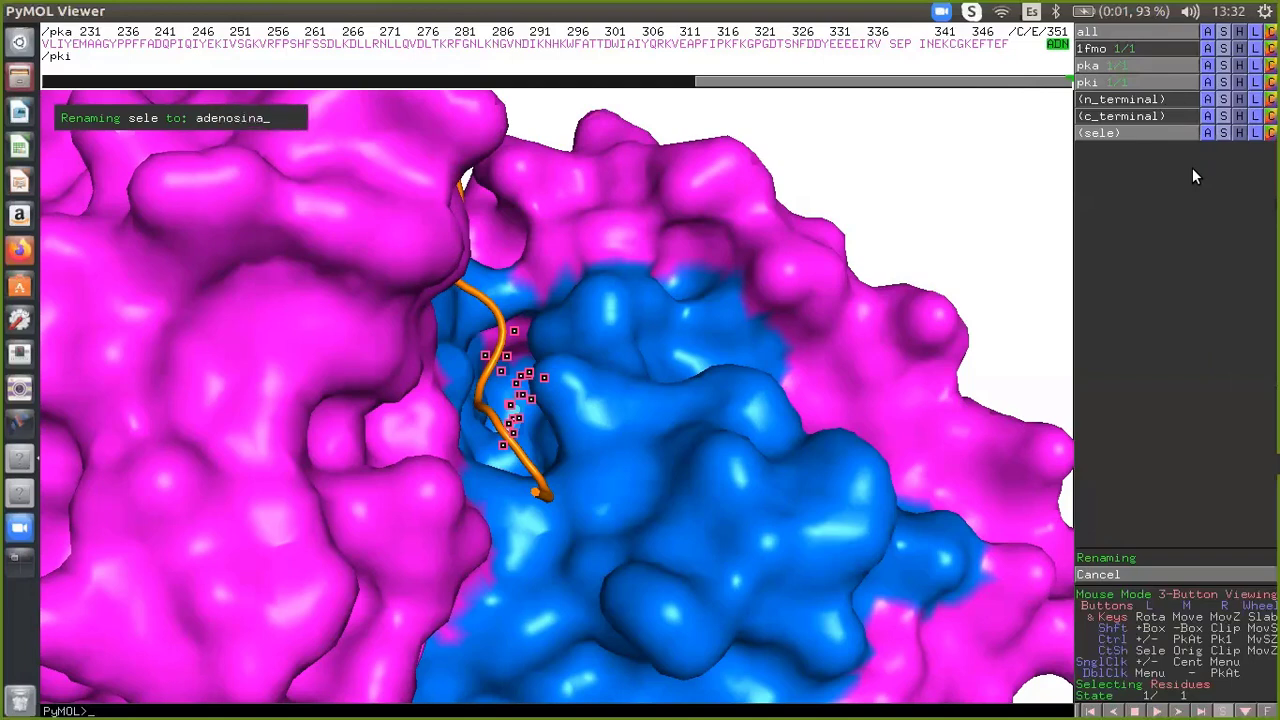
{"action": "key", "text": "Return"}
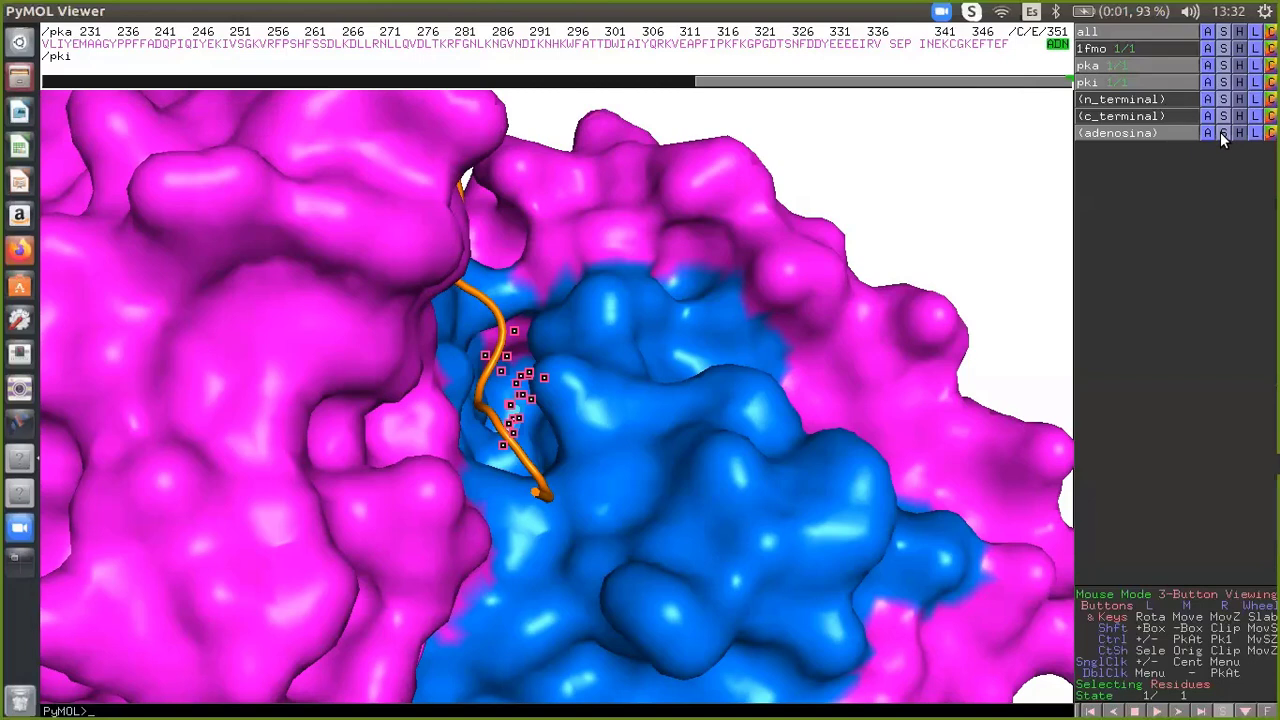
- Show the adenosina selection as lines and view it inside the pka pocket without the selection markers
{"action": "left_click", "coordinate": [1221, 134]}
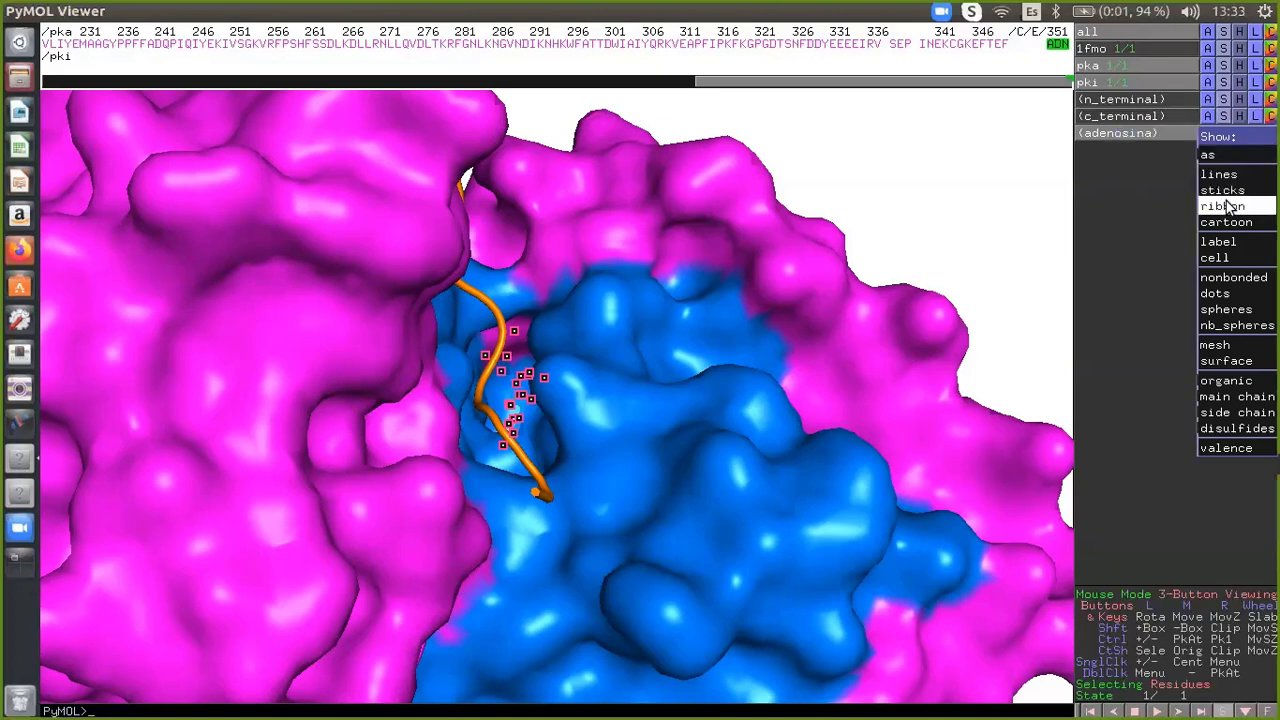
{"action": "left_click", "coordinate": [1220, 175]}
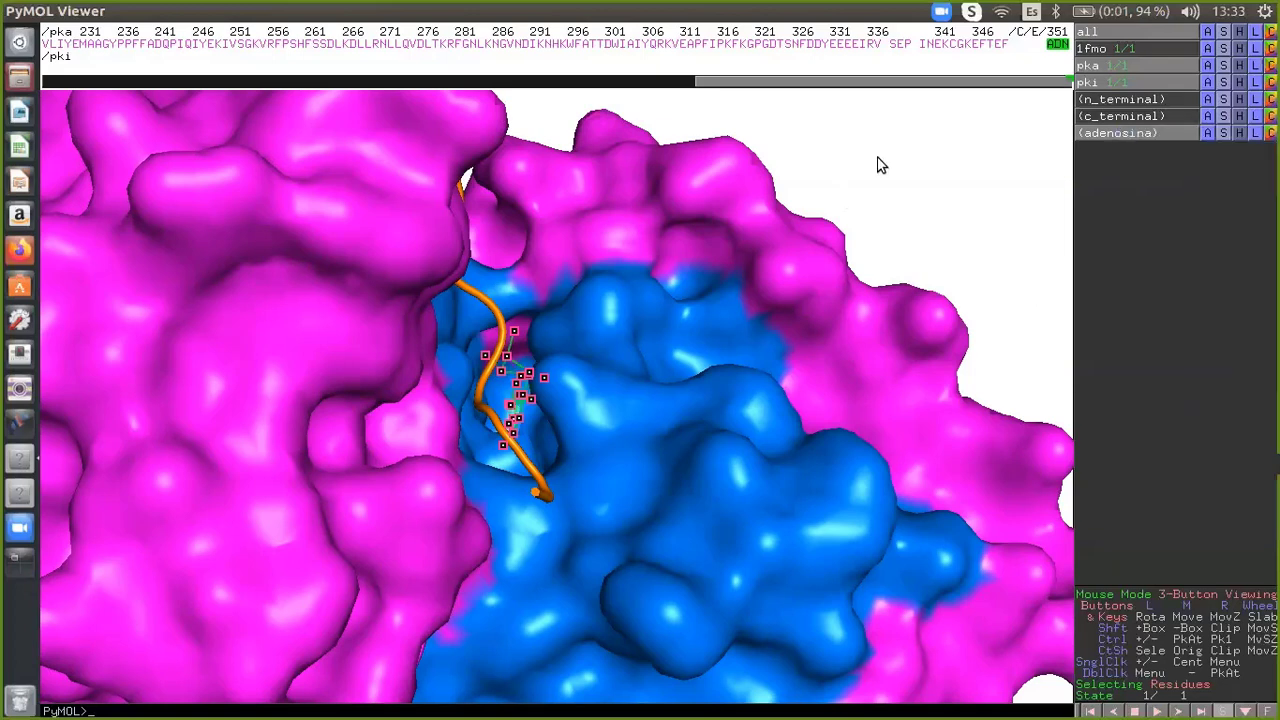
{"action": "left_click_drag", "start_coordinate": [490, 400], "coordinate": [505, 437]}
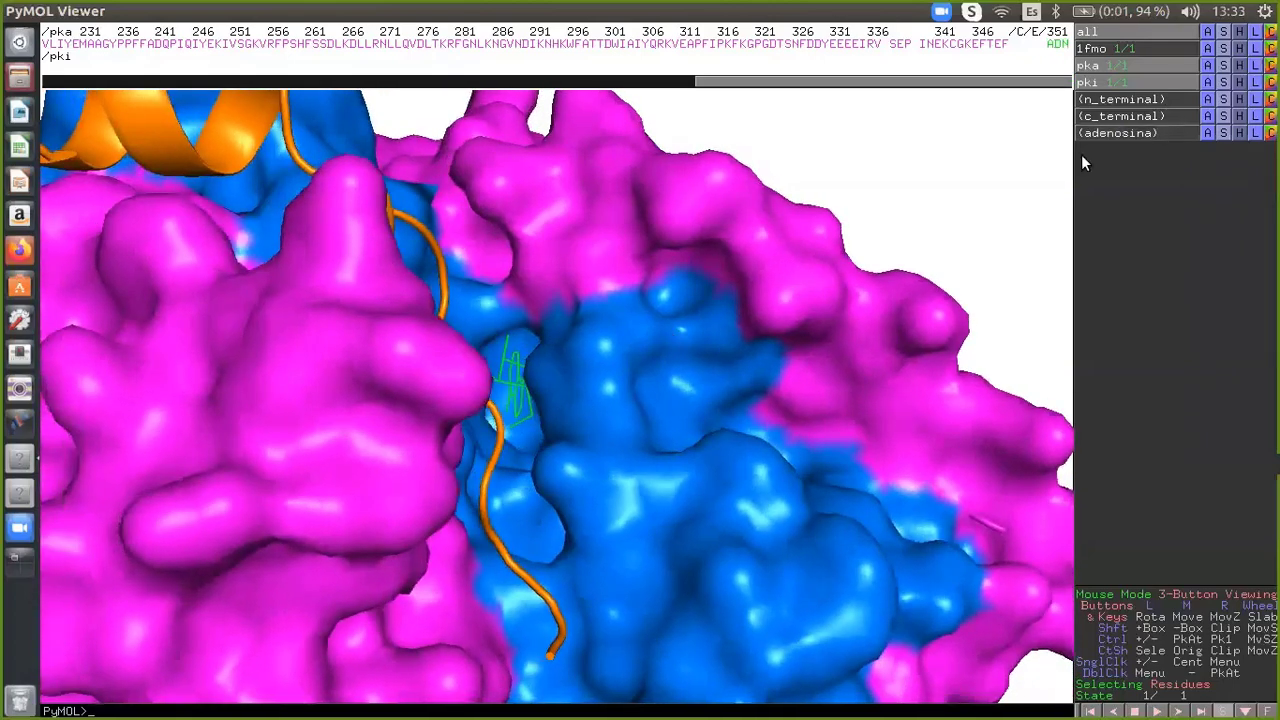
- Replace the lines of the adenosina selection with a sticks representation
{"action": "left_click", "coordinate": [1239, 133]}
{"action": "left_click", "coordinate": [1218, 174]}
{"action": "left_click", "coordinate": [1222, 134]}
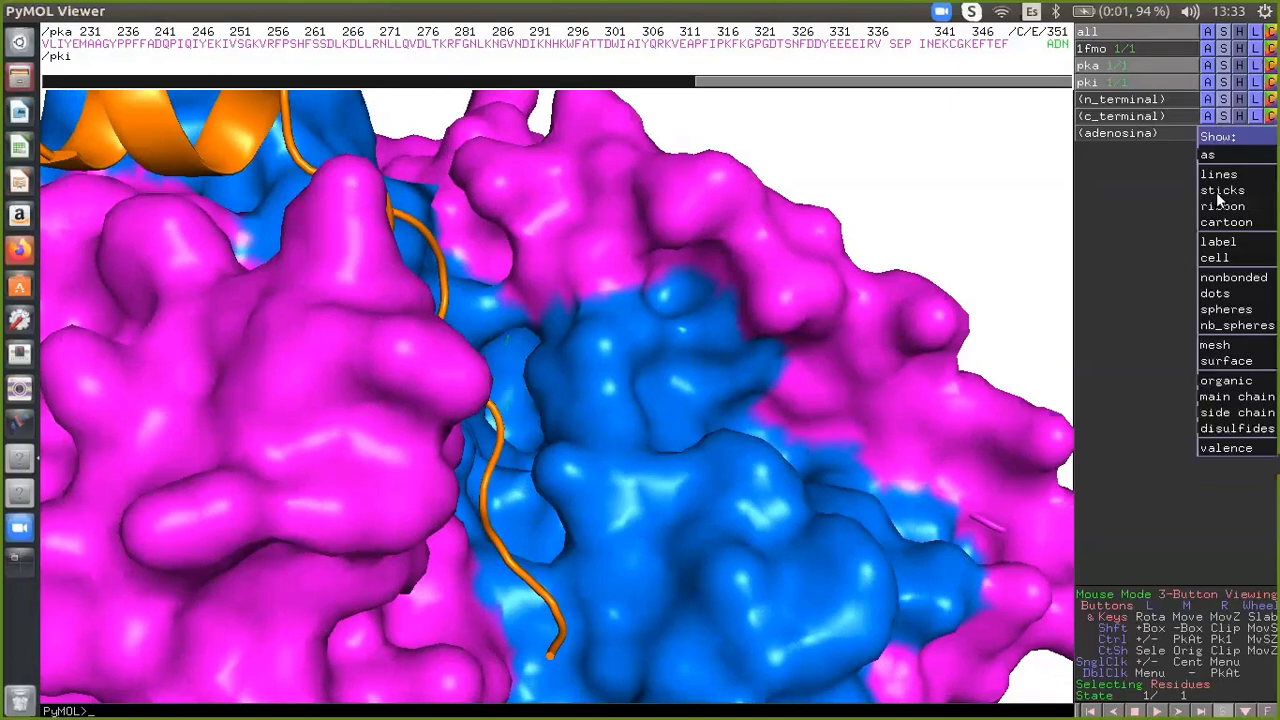
{"action": "left_click", "coordinate": [1220, 190]}
{"action": "mouse_move", "coordinate": [611, 411]}
{"action": "left_mouse_down"}
{"action": "mouse_move", "coordinate": [618, 426]}
{"action": "mouse_move", "coordinate": [605, 409]}
{"action": "left_mouse_up"}
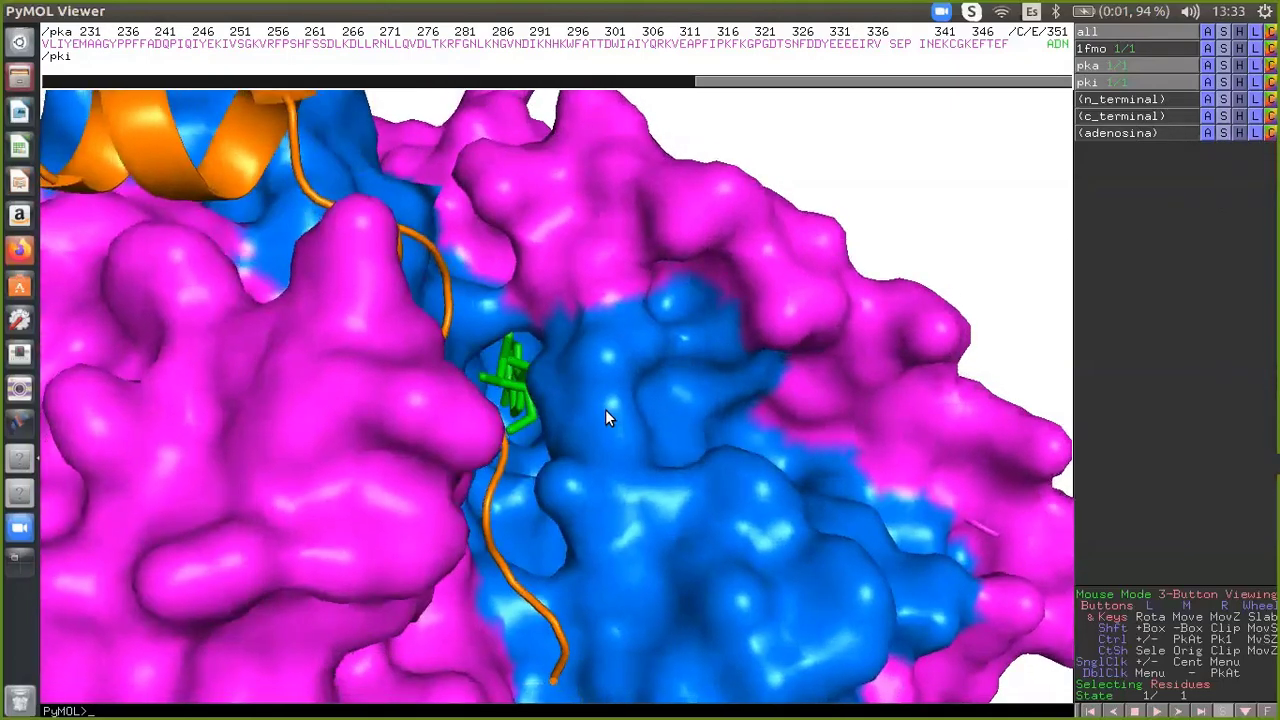
- Hide the sticks of the adenosina selection and try showing it as a ribbon
{"action": "left_click", "coordinate": [1239, 133]}
{"action": "left_click", "coordinate": [1230, 186]}
{"action": "left_click", "coordinate": [1224, 133]}
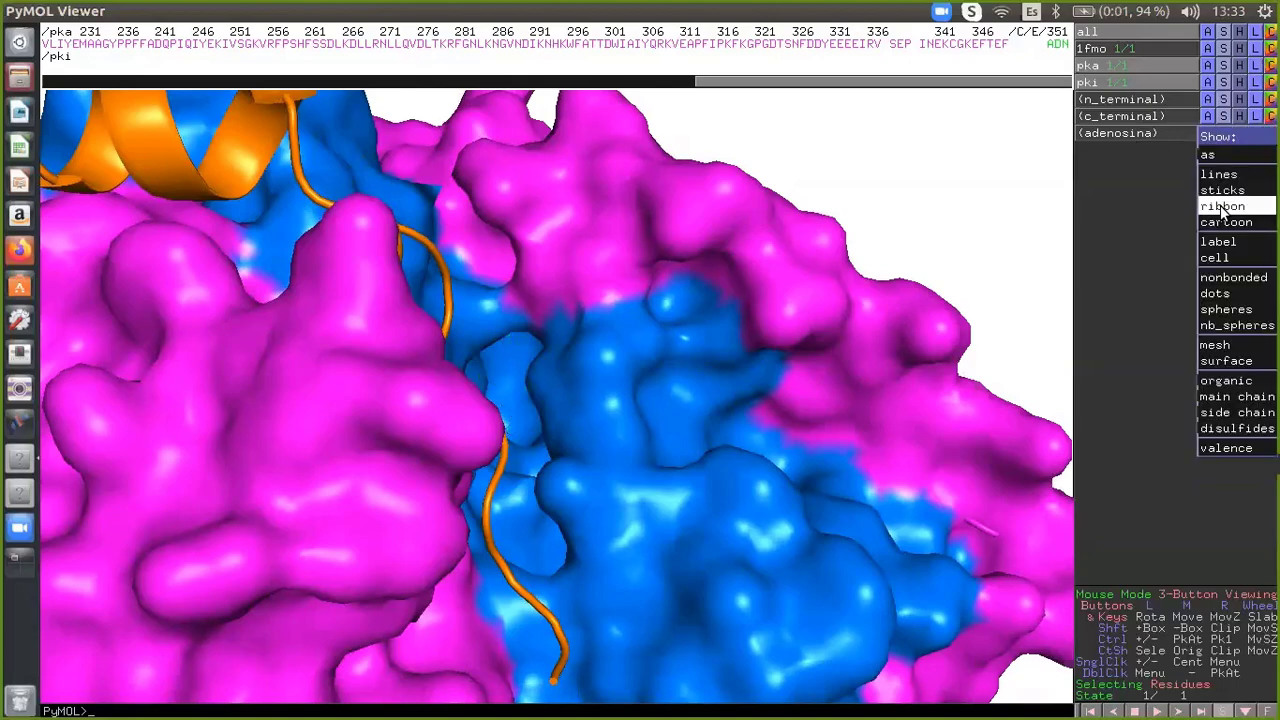
{"action": "left_click", "coordinate": [1222, 207]}
- Show the adenosina selection as dots, and hide the dots again after viewing them
{"action": "left_click", "coordinate": [1222, 133]}
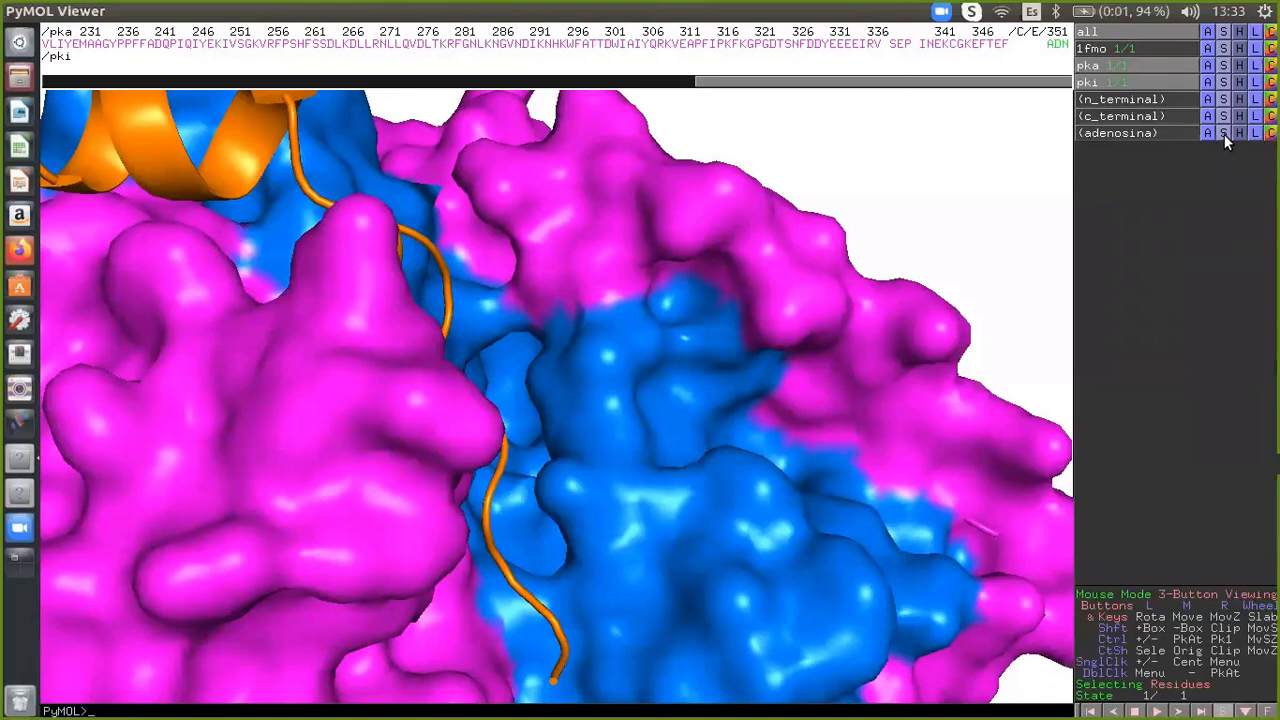
{"action": "left_click", "coordinate": [1224, 134]}
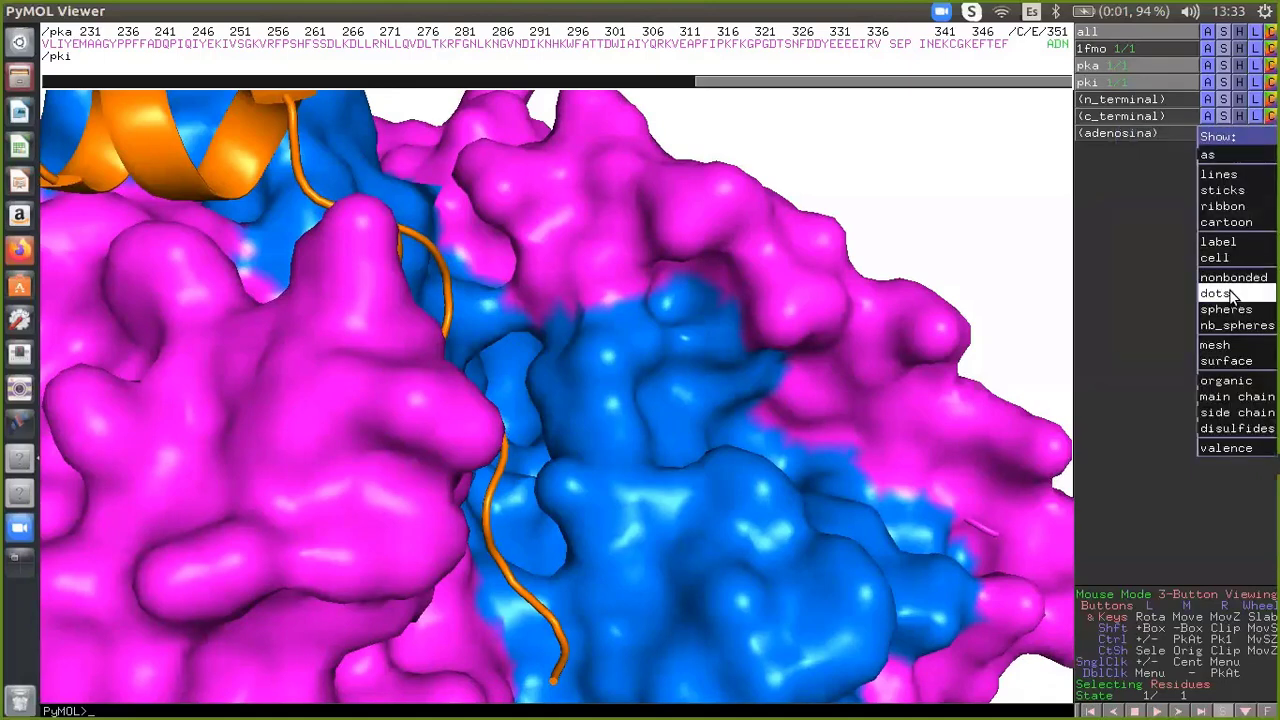
{"action": "left_click", "coordinate": [1227, 291]}
{"action": "left_click", "coordinate": [1237, 134]}
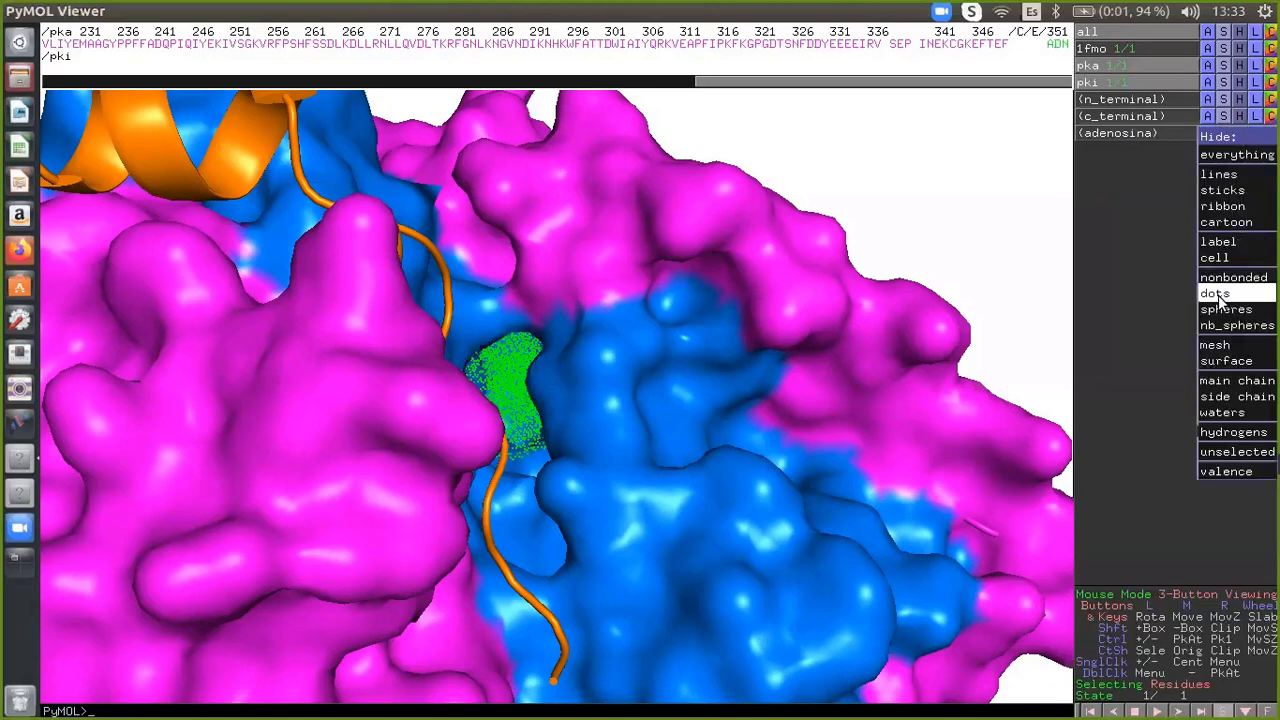
{"action": "left_click", "coordinate": [1217, 293]}
- Show the adenosina selection as spheres and view it in the cleft between the pka lobes
{"action": "left_click", "coordinate": [1222, 134]}
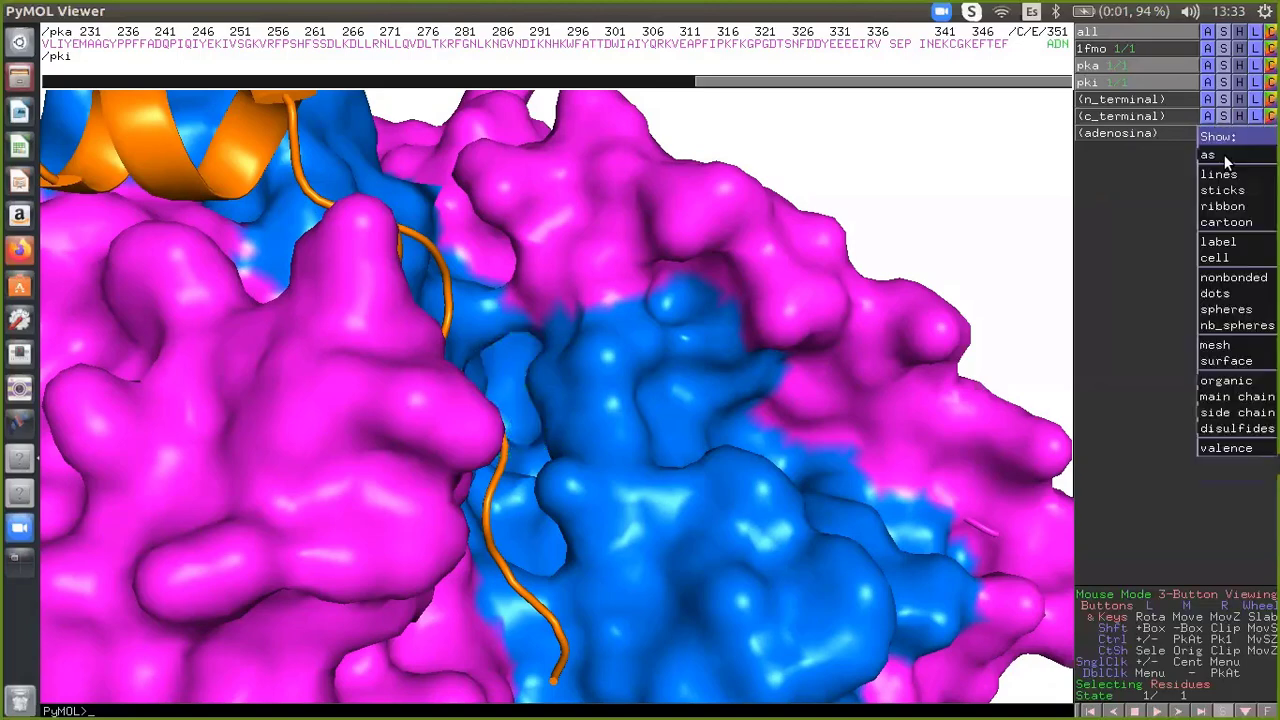
{"action": "left_click", "coordinate": [1226, 309]}
{"action": "left_click_drag", "start_coordinate": [917, 272], "coordinate": [393, 467]}
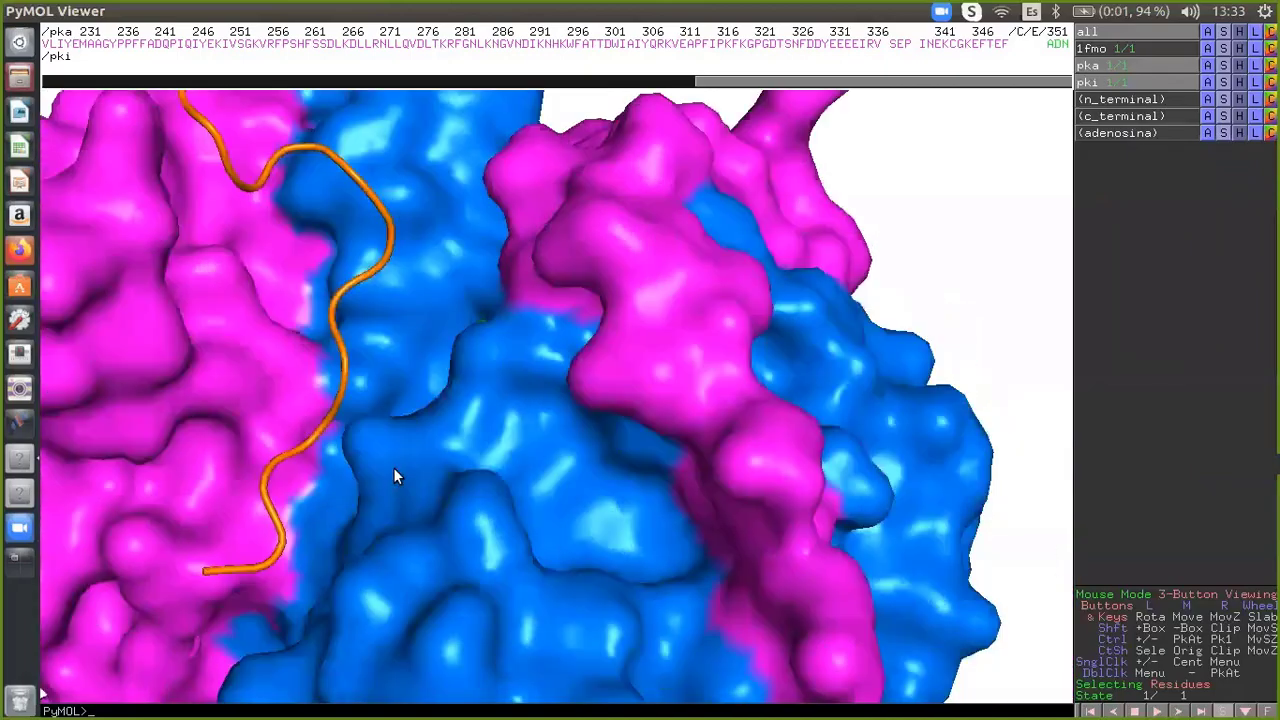
{"action": "right_click_drag", "start_coordinate": [643, 505], "coordinate": [570, 400]}
{"action": "left_click_drag", "start_coordinate": [414, 497], "coordinate": [365, 259]}
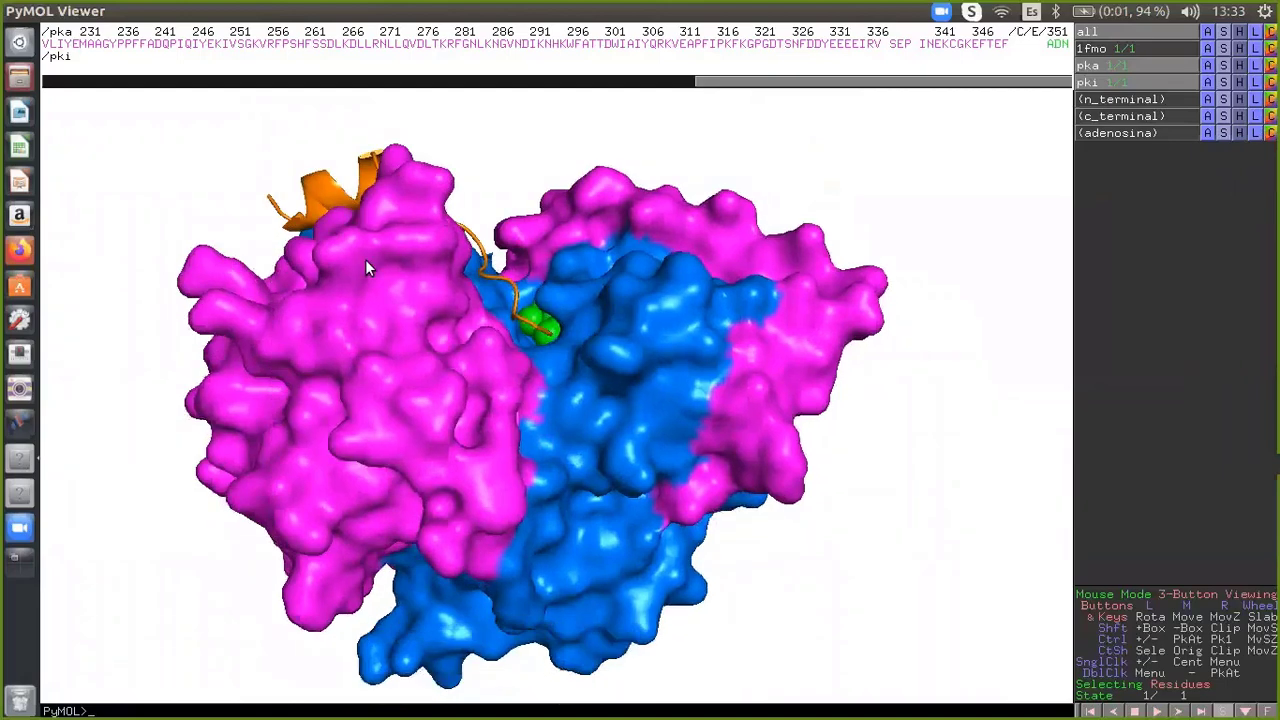
{"action": "mouse_move", "coordinate": [502, 366]}
{"action": "left_mouse_down"}
{"action": "mouse_move", "coordinate": [531, 374]}
{"action": "mouse_move", "coordinate": [485, 353]}
{"action": "mouse_move", "coordinate": [497, 352]}
{"action": "left_mouse_up"}
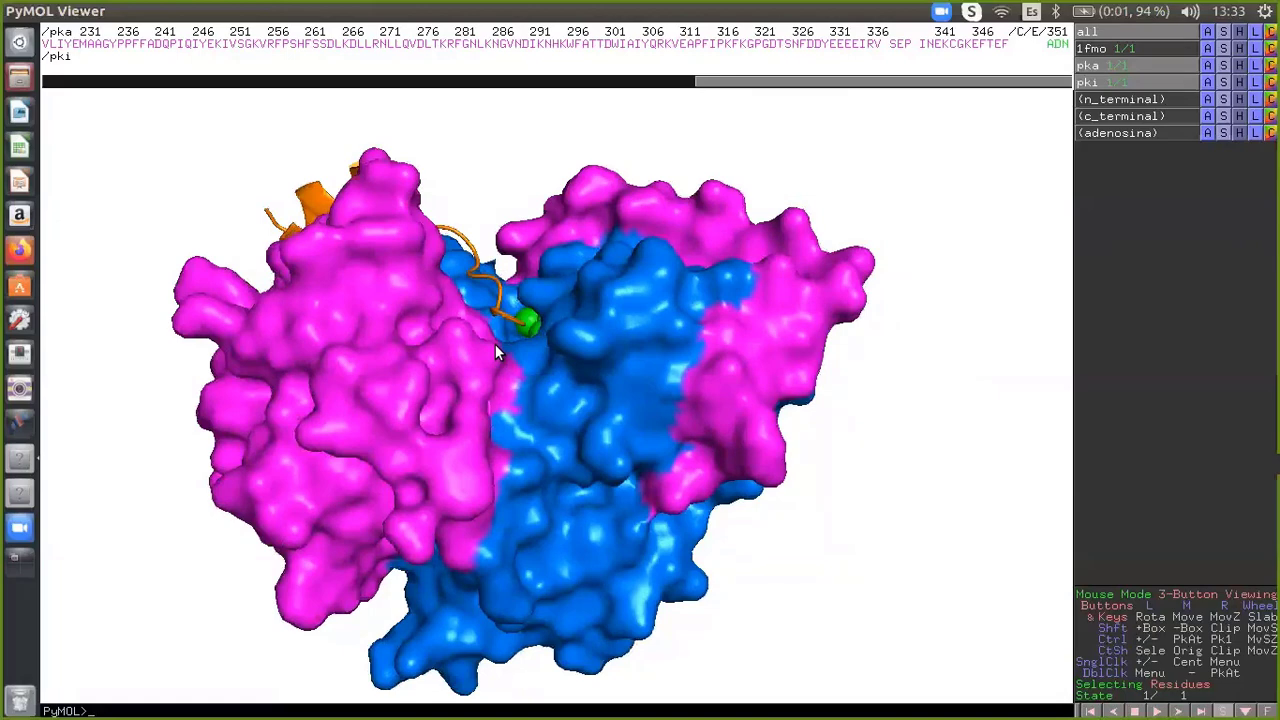
{"action": "mouse_move", "coordinate": [530, 390]}
{"action": "left_mouse_down"}
{"action": "mouse_move", "coordinate": [496, 422]}
{"action": "mouse_move", "coordinate": [502, 440]}
{"action": "mouse_move", "coordinate": [583, 442]}
{"action": "mouse_move", "coordinate": [524, 395]}
{"action": "mouse_move", "coordinate": [545, 392]}
{"action": "left_mouse_up"}
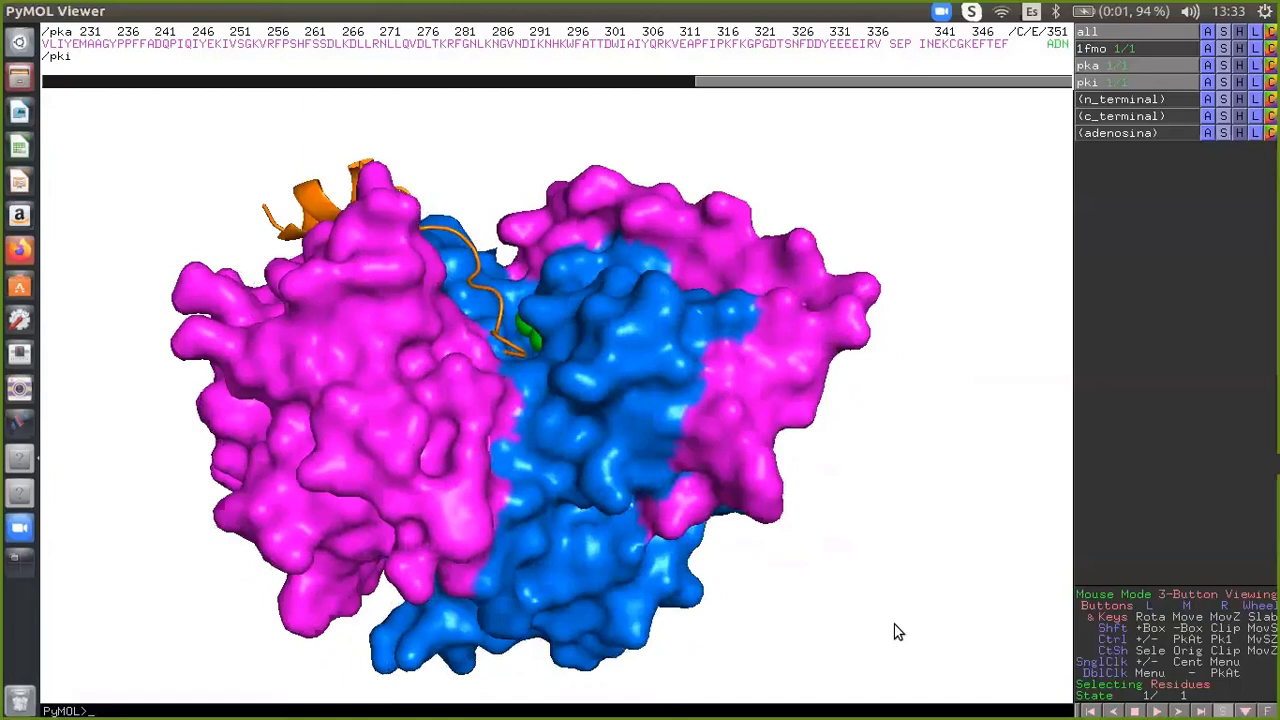
- Set the surface transparency to 50% and return to the structure view
{"action": "left_click", "coordinate": [19, 492]}
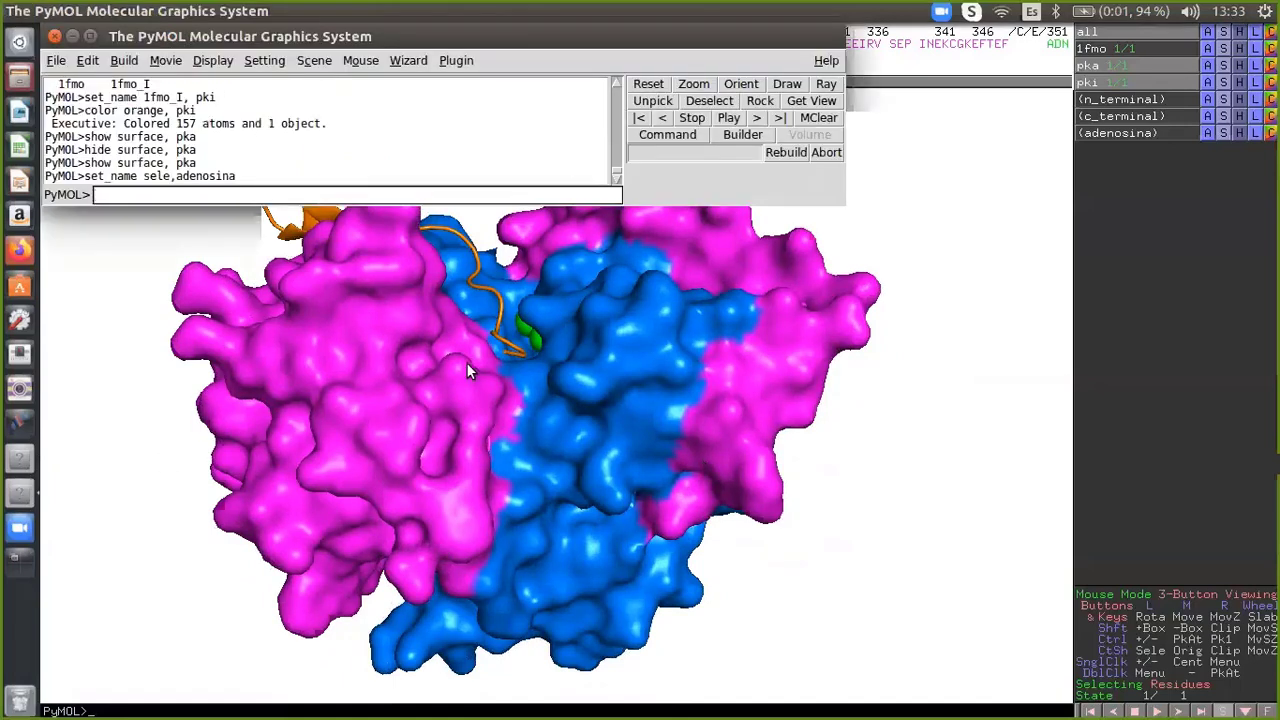
{"action": "left_click", "coordinate": [264, 60]}
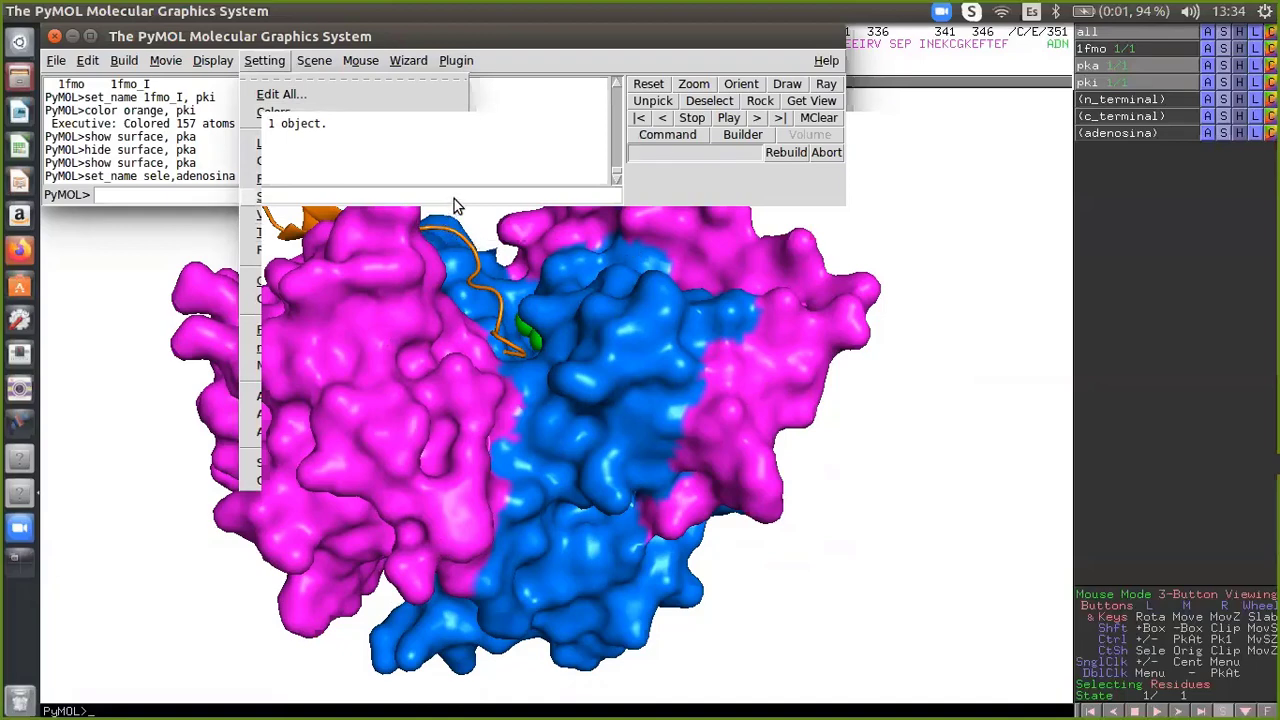
{"action": "left_click", "coordinate": [693, 313]}
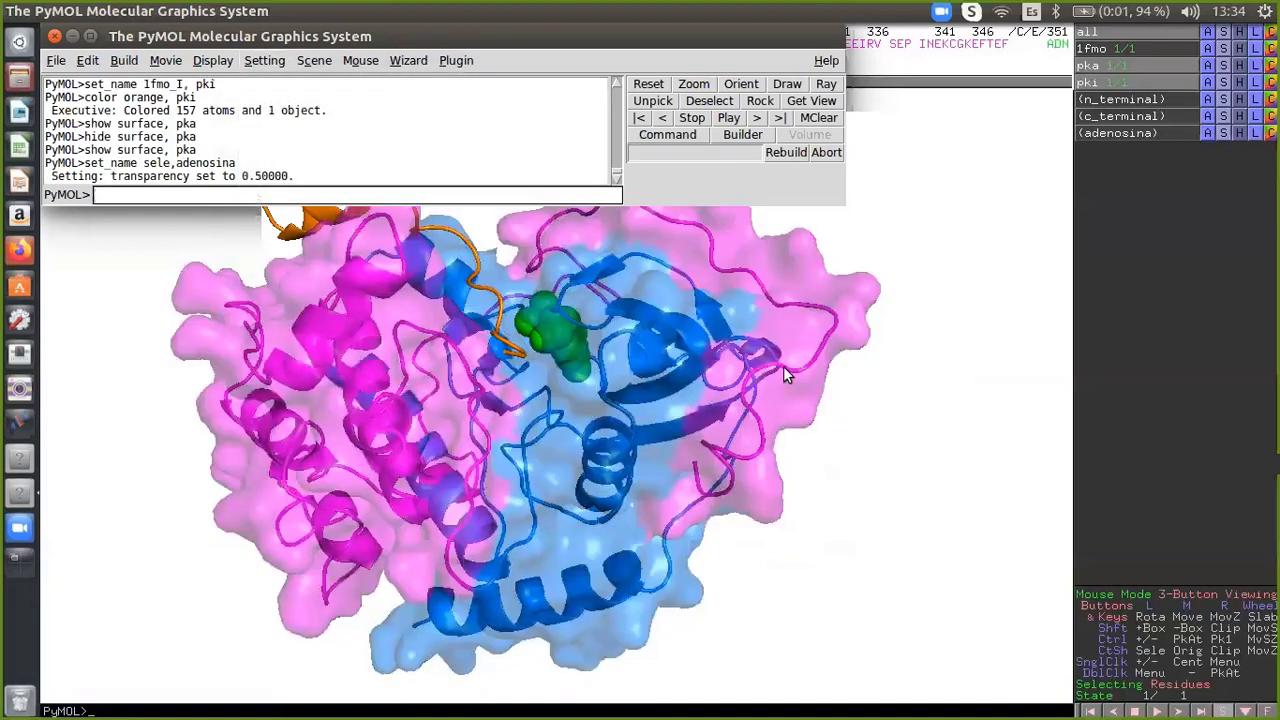
{"action": "left_click", "coordinate": [823, 439]}
- Examine the adenosina spheres and the protein cartoon through the transparent pka surface from several sides
{"action": "left_click_drag", "start_coordinate": [823, 439], "coordinate": [548, 330]}
{"action": "left_click_drag", "start_coordinate": [722, 412], "coordinate": [312, 436]}
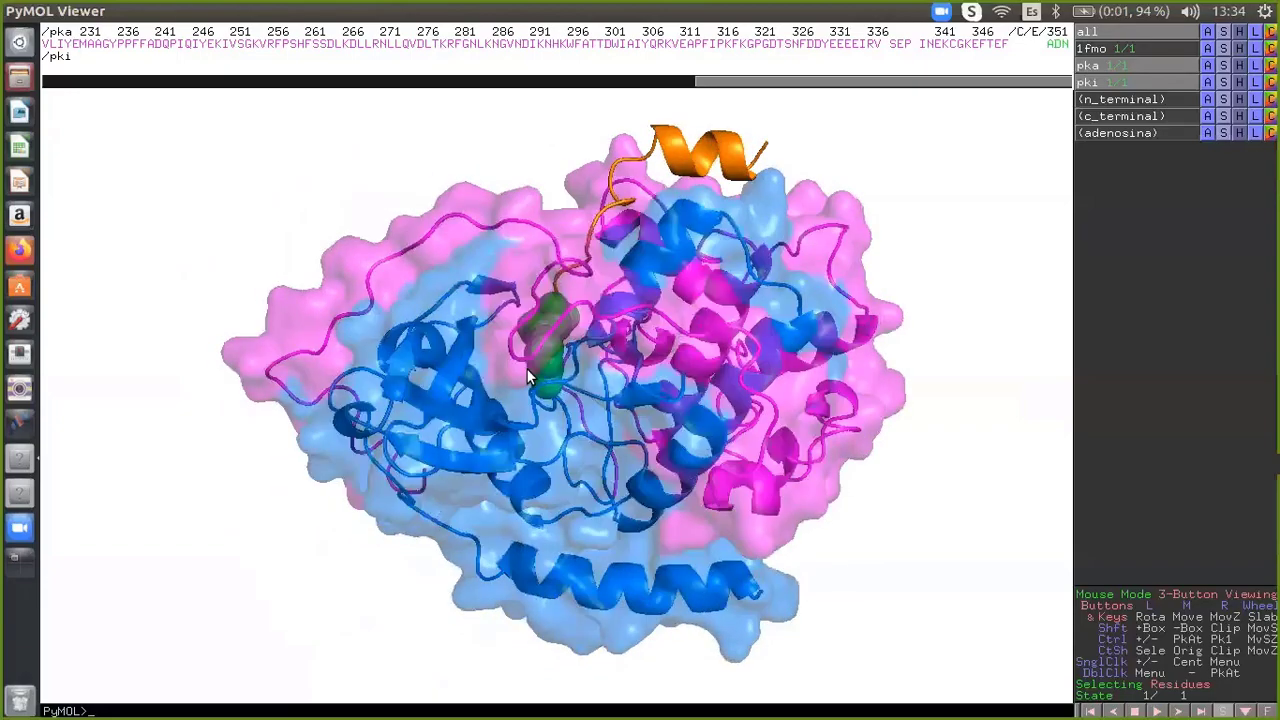
{"action": "left_click_drag", "start_coordinate": [528, 371], "coordinate": [538, 395]}
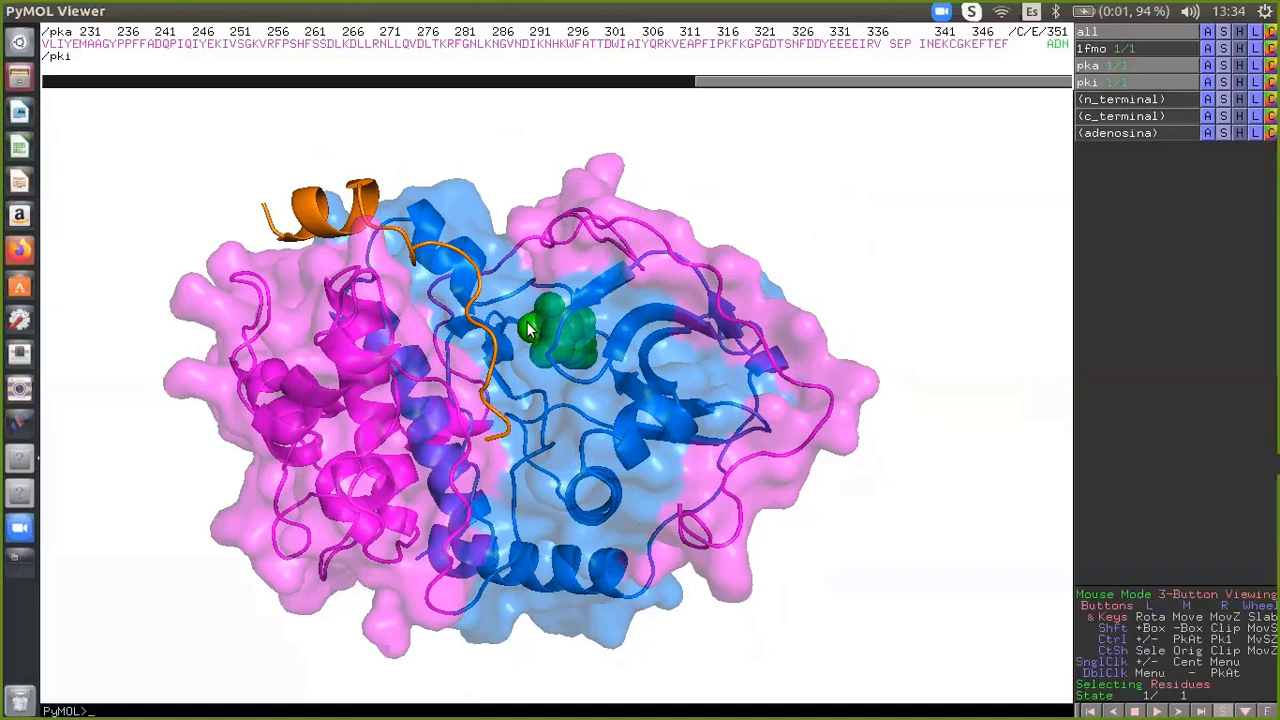
{"action": "left_click_drag", "start_coordinate": [545, 349], "coordinate": [527, 379]}
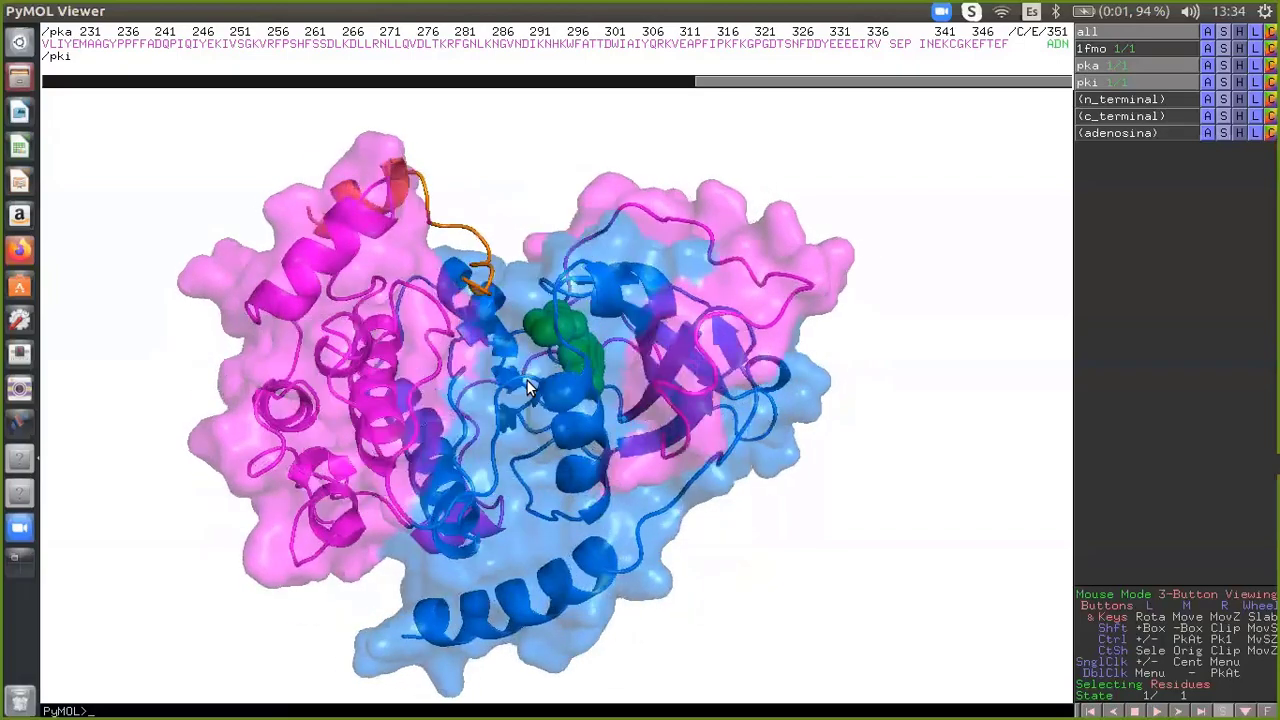
{"action": "right_click_drag", "start_coordinate": [733, 607], "coordinate": [594, 529]}
{"action": "middle_click_drag", "start_coordinate": [554, 503], "coordinate": [574, 493]}
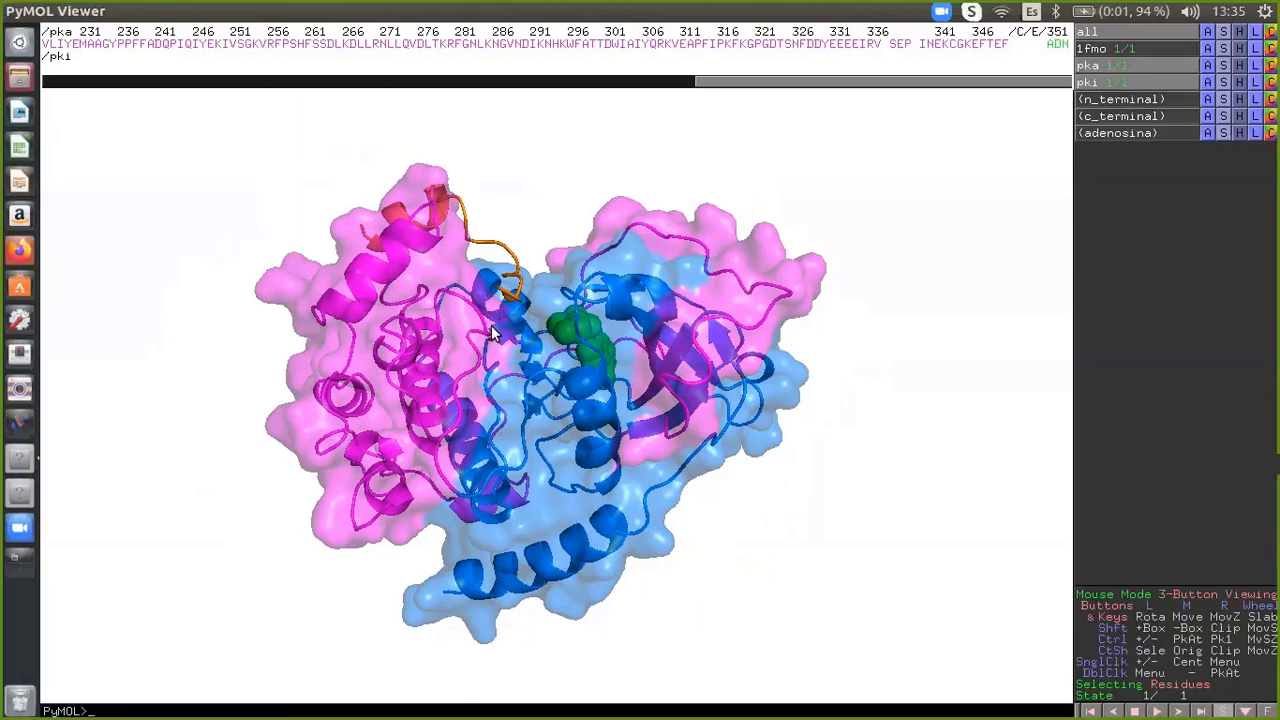
{"action": "left_click_drag", "start_coordinate": [496, 332], "coordinate": [505, 366]}
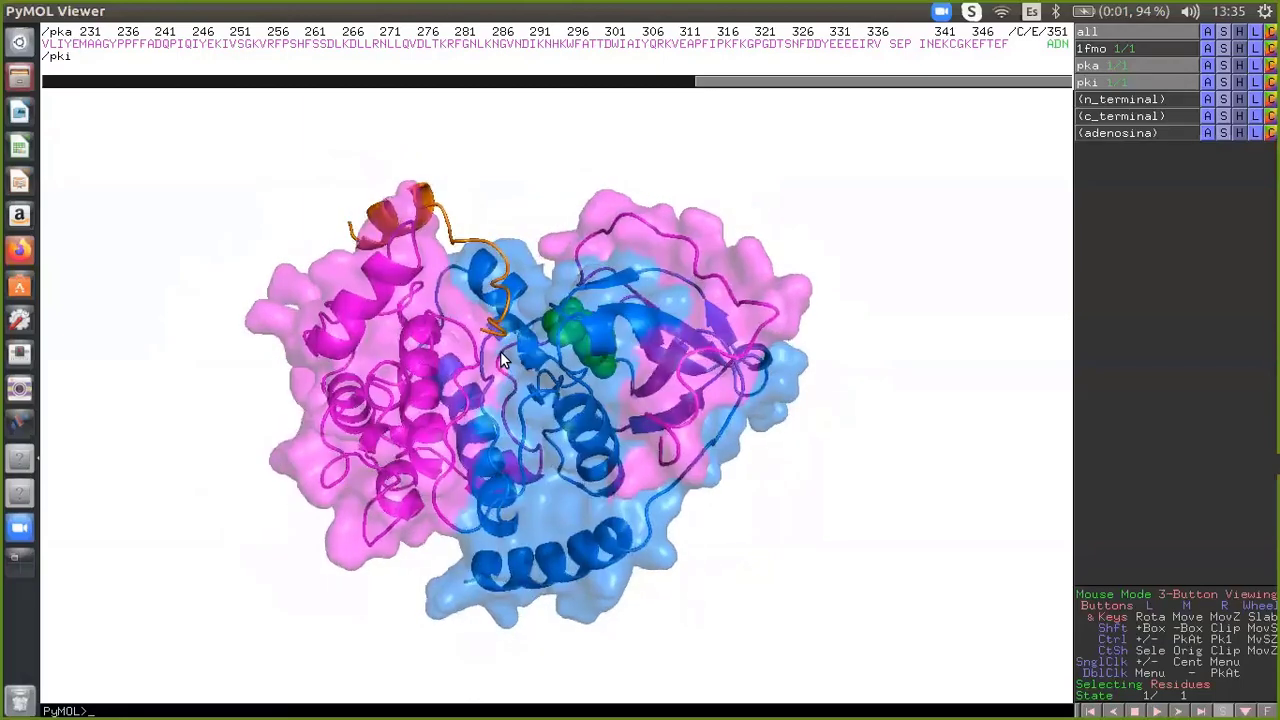
{"action": "mouse_move", "coordinate": [863, 469]}
{"action": "right_mouse_down"}
{"action": "mouse_move", "coordinate": [845, 505]}
{"action": "mouse_move", "coordinate": [852, 449]}
{"action": "right_mouse_up"}
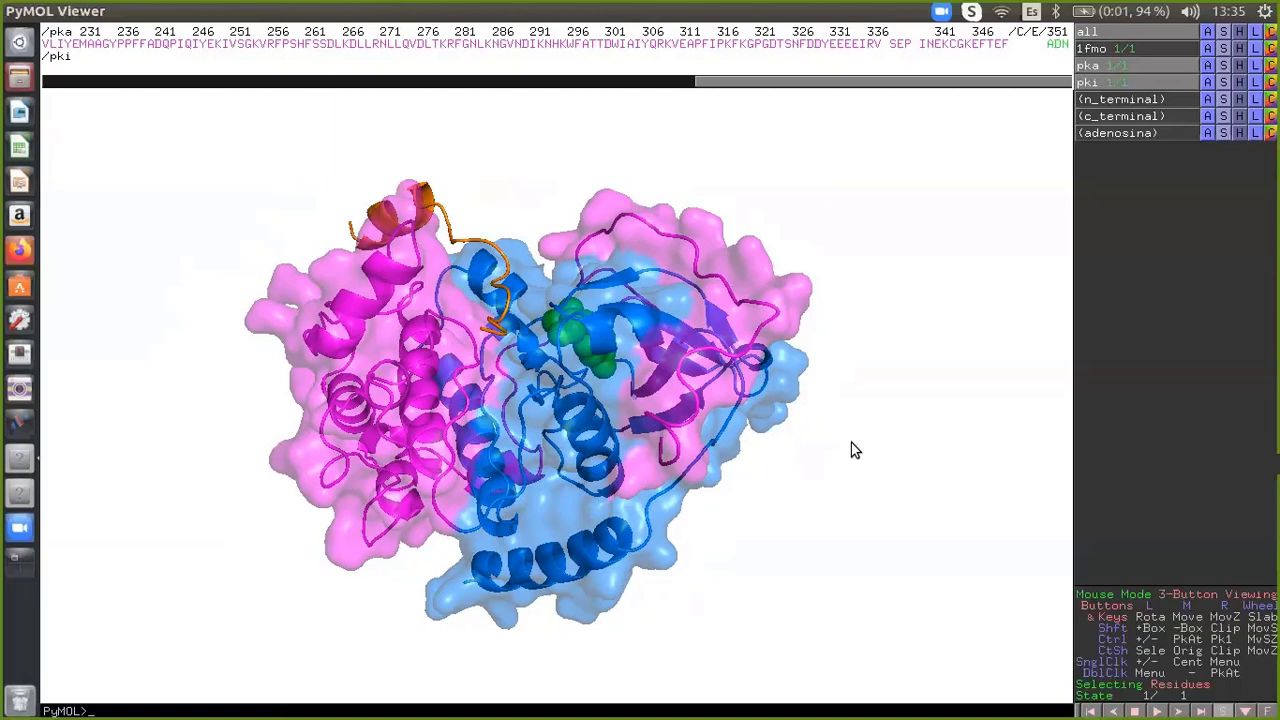
- Examine the adenosina spheres up close beside the pki peptide, and compare their position within the whole complex
{"action": "left_click_drag", "start_coordinate": [519, 329], "coordinate": [573, 407]}
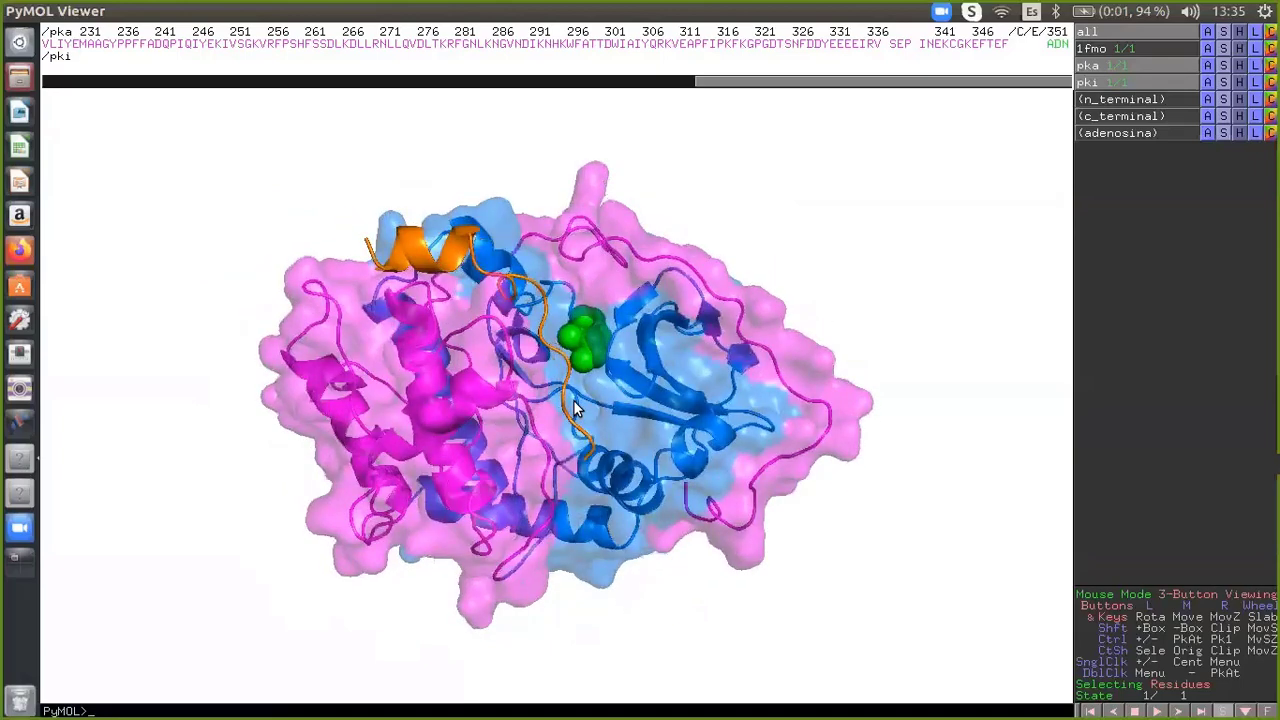
{"action": "right_click_drag", "start_coordinate": [587, 358], "coordinate": [572, 562]}
{"action": "middle_click_drag", "start_coordinate": [598, 549], "coordinate": [590, 468]}
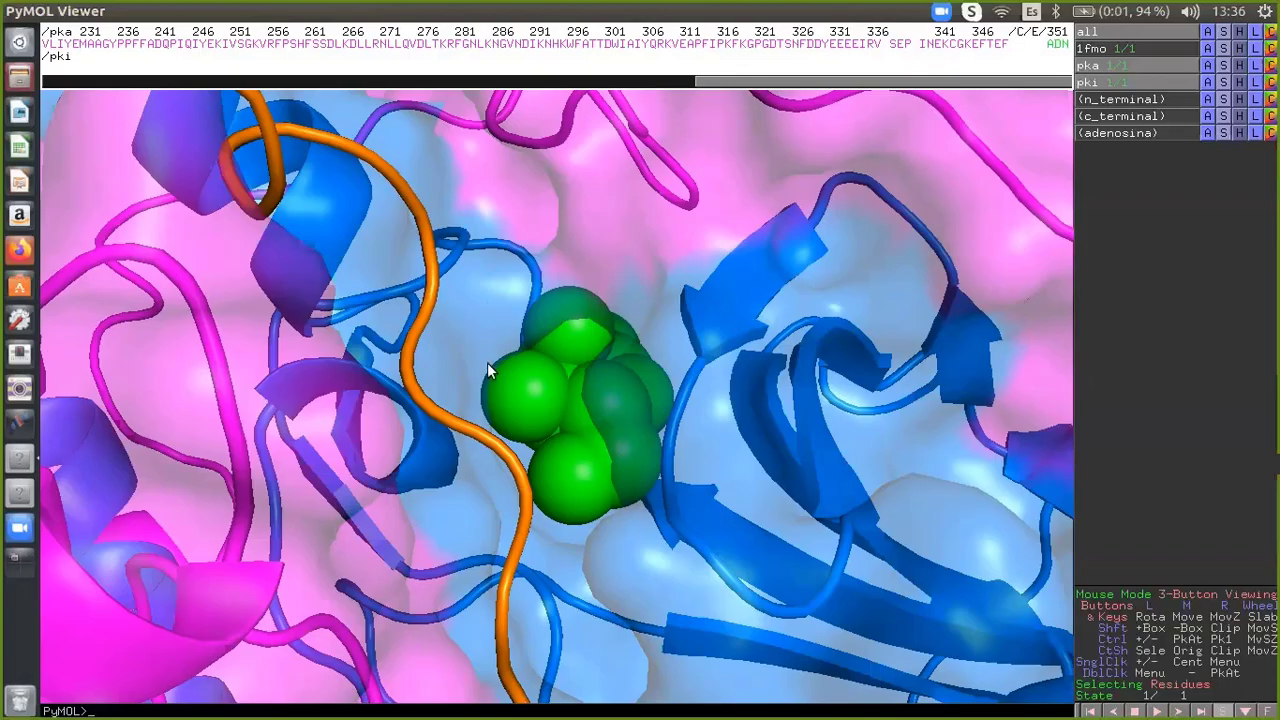
{"action": "right_click_drag", "start_coordinate": [544, 594], "coordinate": [477, 300]}
{"action": "left_click_drag", "start_coordinate": [498, 426], "coordinate": [444, 372]}
{"action": "right_click_drag", "start_coordinate": [548, 455], "coordinate": [541, 398]}
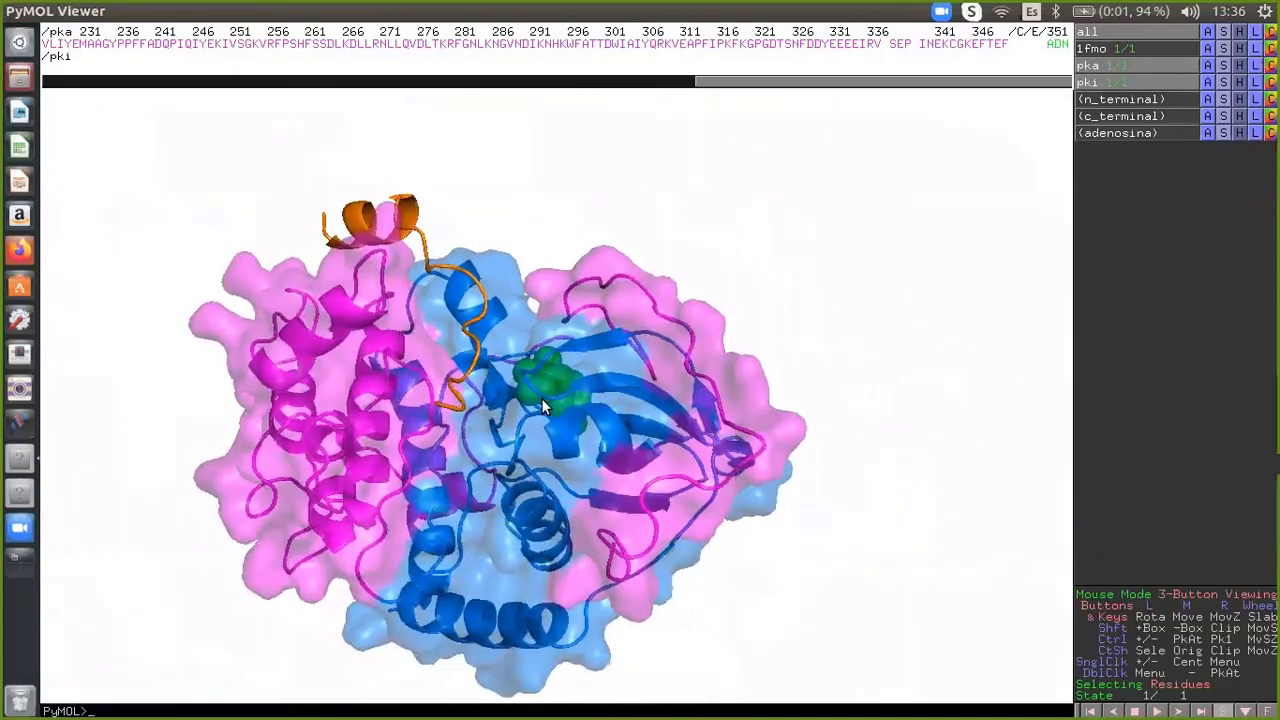
{"action": "left_click_drag", "start_coordinate": [541, 398], "coordinate": [483, 393]}
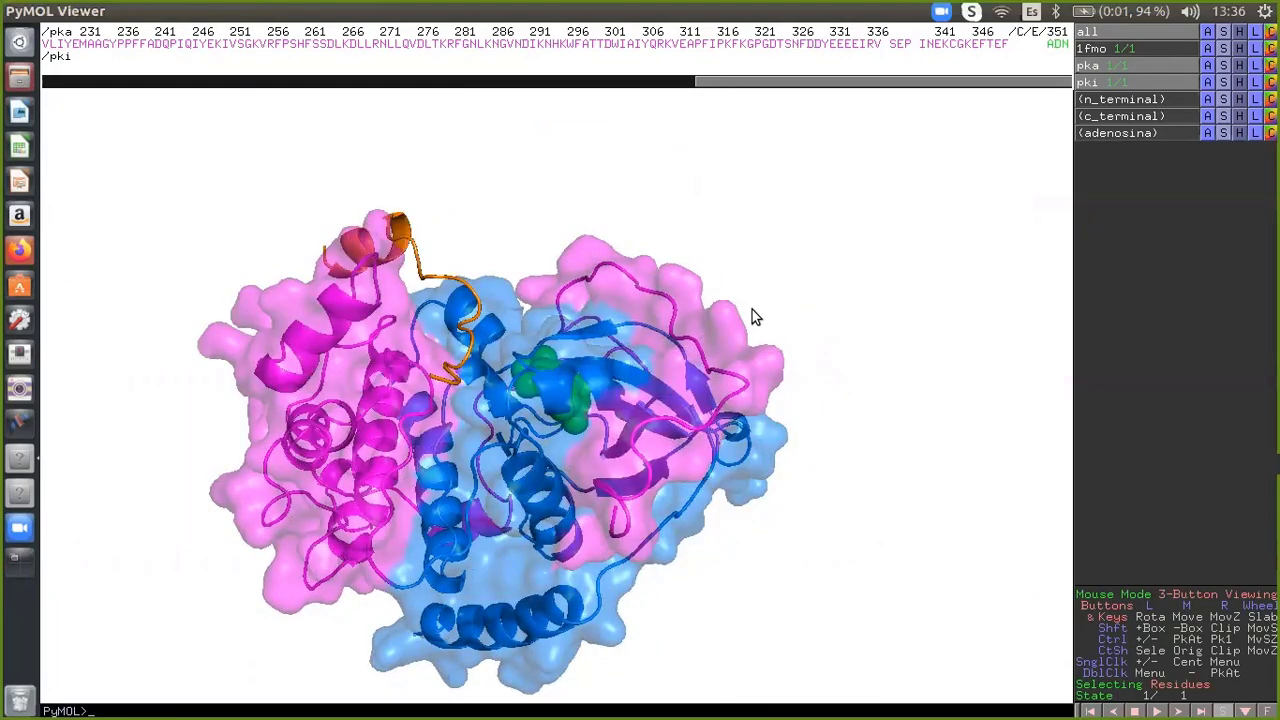
{"action": "left_click_drag", "start_coordinate": [416, 262], "coordinate": [597, 361]}
{"action": "left_click", "coordinate": [545, 349]}
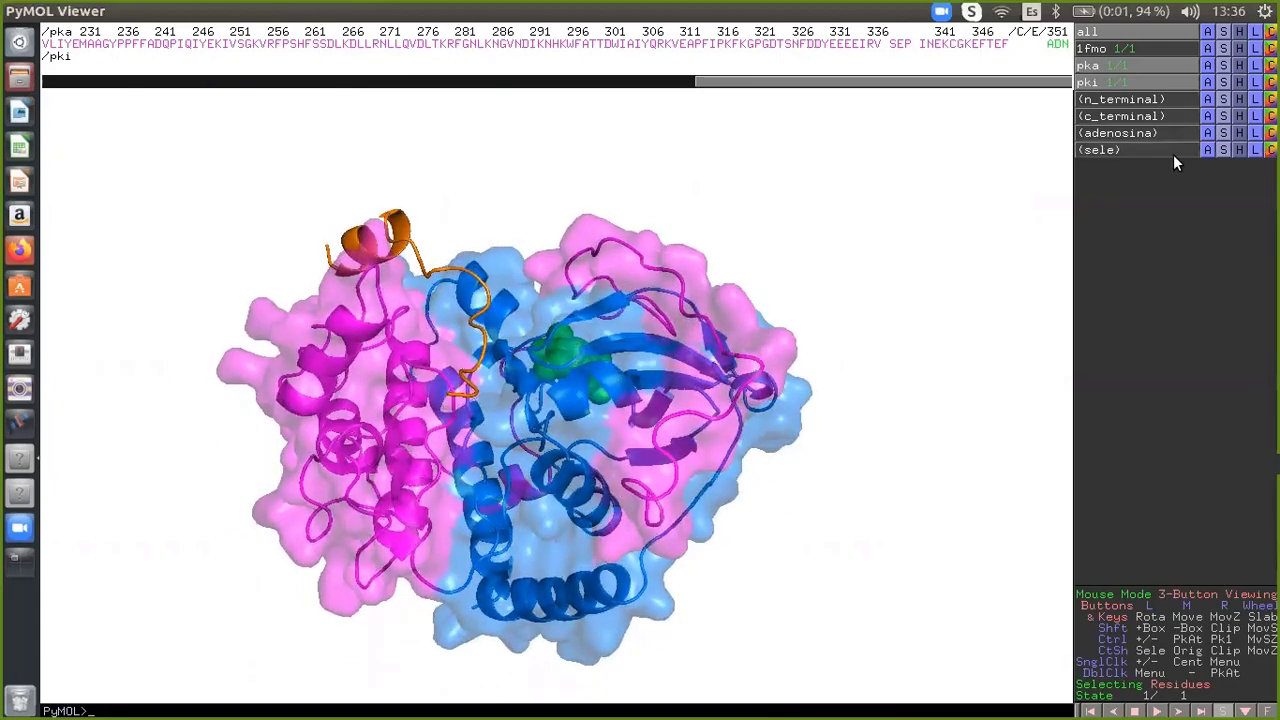
{"action": "left_click", "coordinate": [1207, 151]}
{"action": "left_click", "coordinate": [1200, 169]}
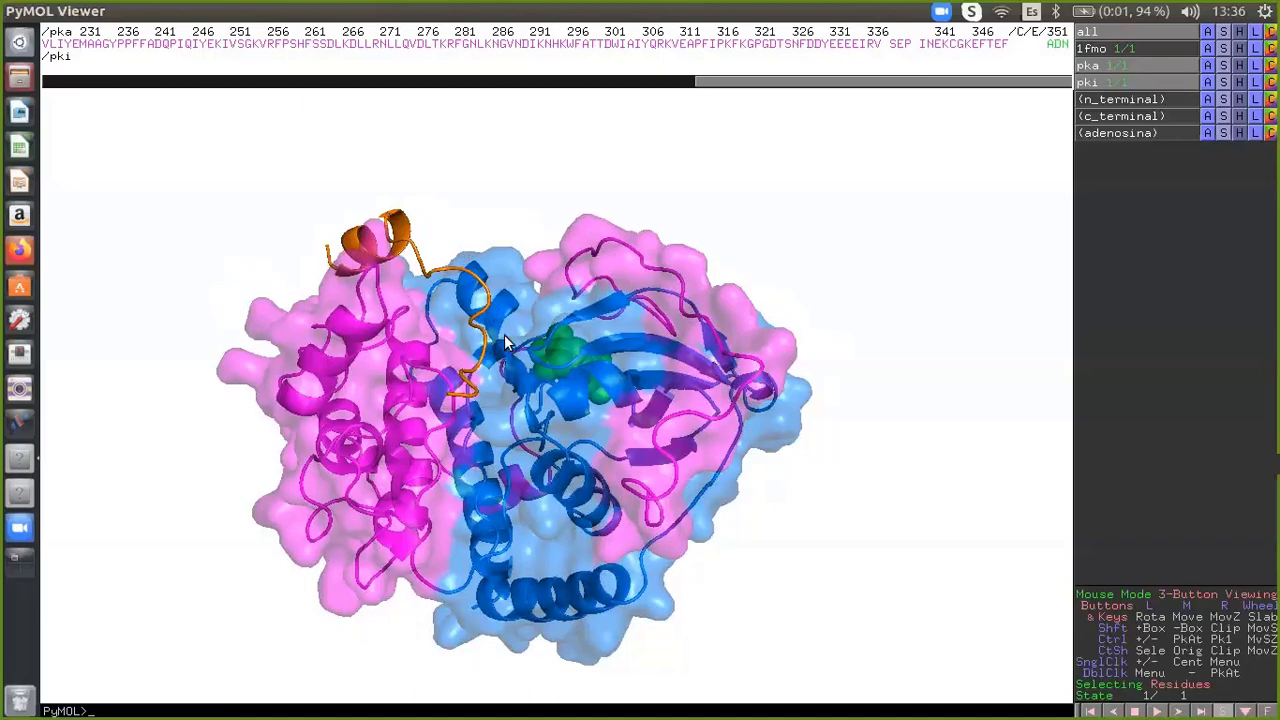
{"action": "left_click_drag", "start_coordinate": [515, 321], "coordinate": [526, 375]}
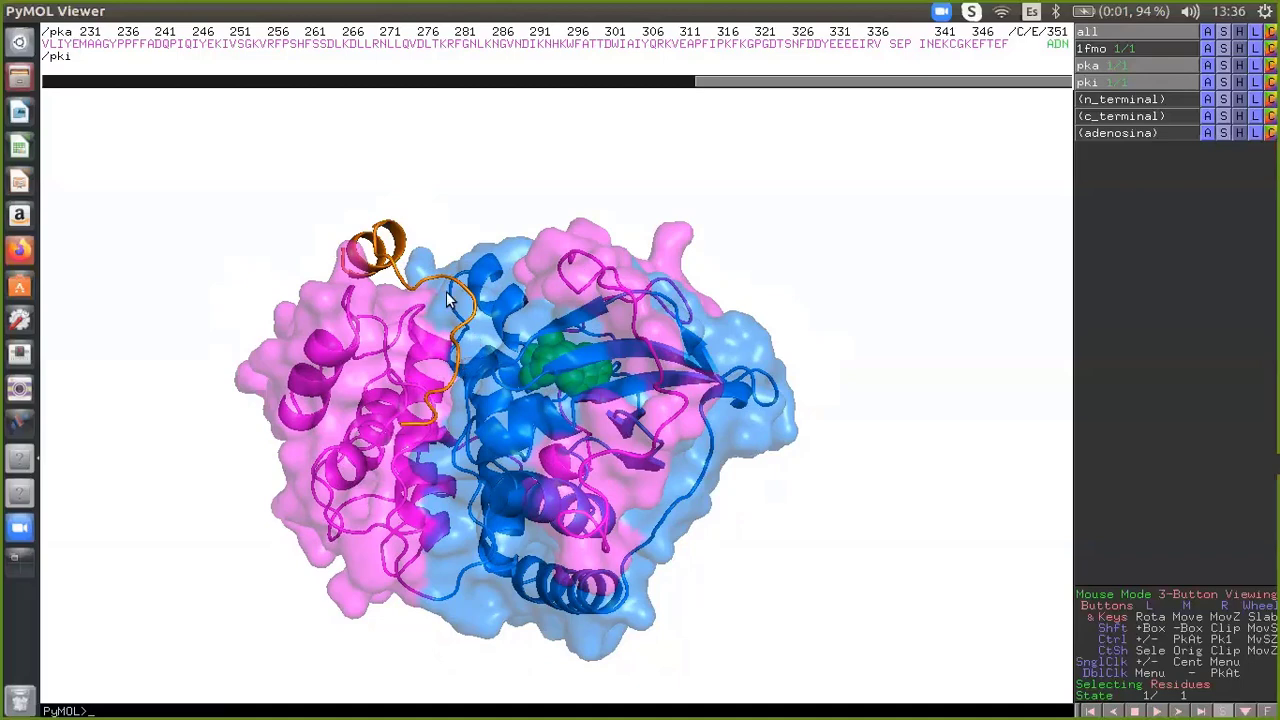
{"action": "left_click_drag", "start_coordinate": [455, 314], "coordinate": [478, 296]}
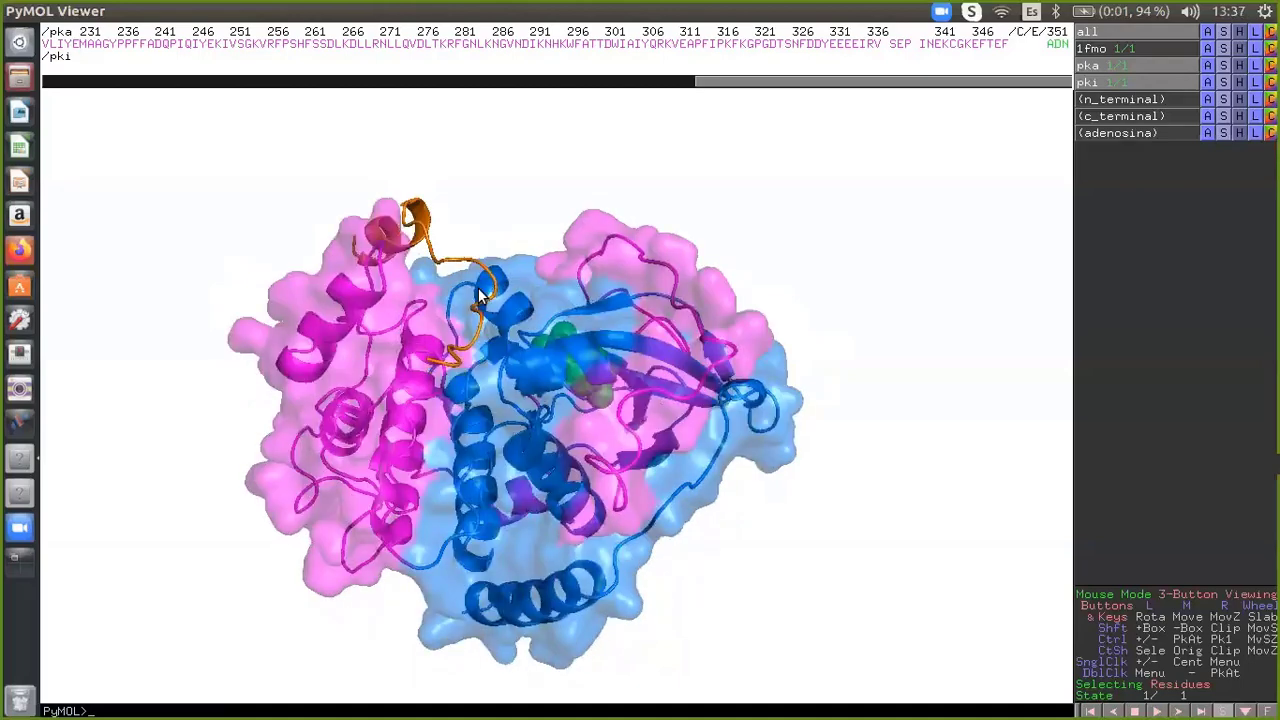
{"action": "left_click_drag", "start_coordinate": [530, 419], "coordinate": [497, 418]}
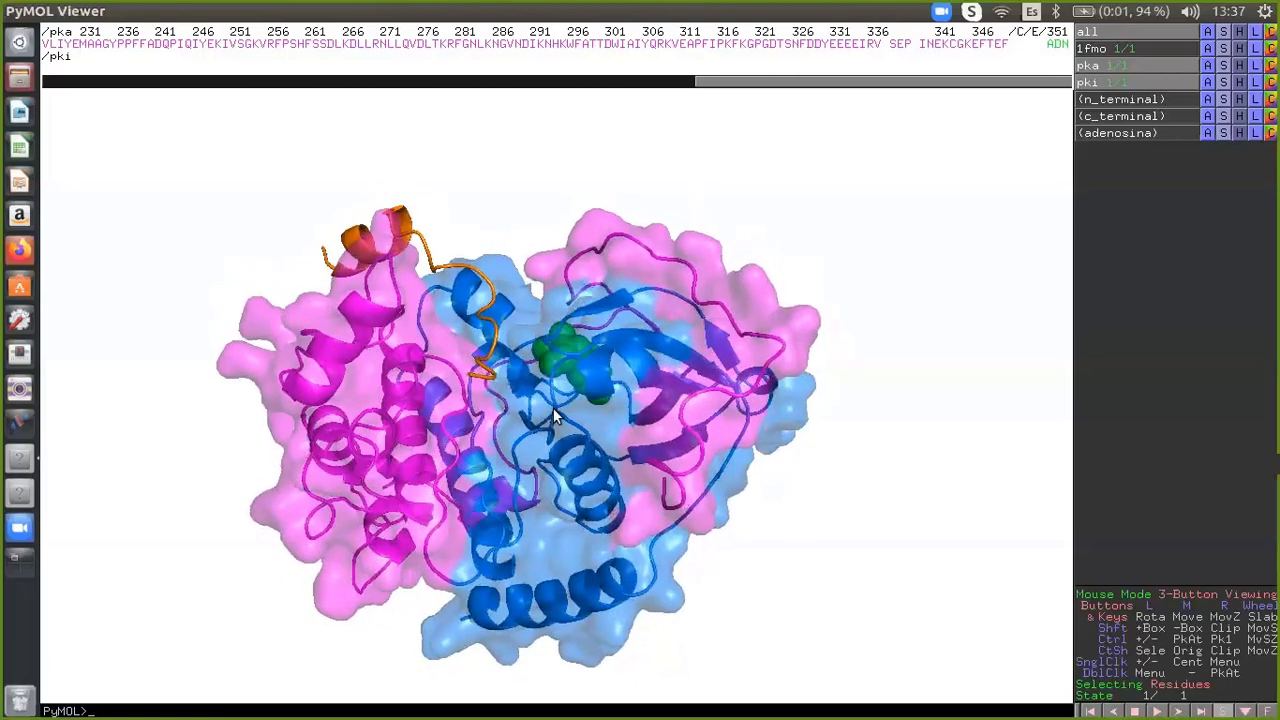
- Select alanine 21 in the pki sequence and rename the selection p0
{"action": "left_click_drag", "start_coordinate": [729, 84], "coordinate": [86, 80]}
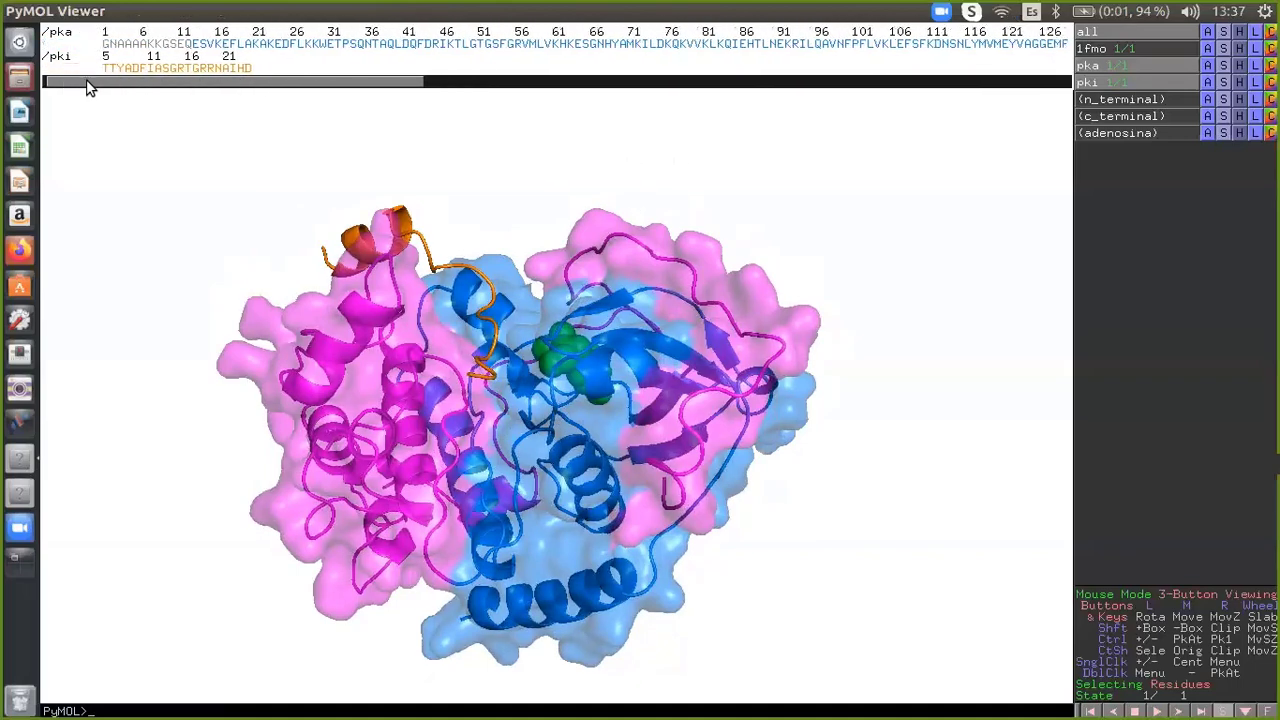
{"action": "left_click", "coordinate": [232, 68]}
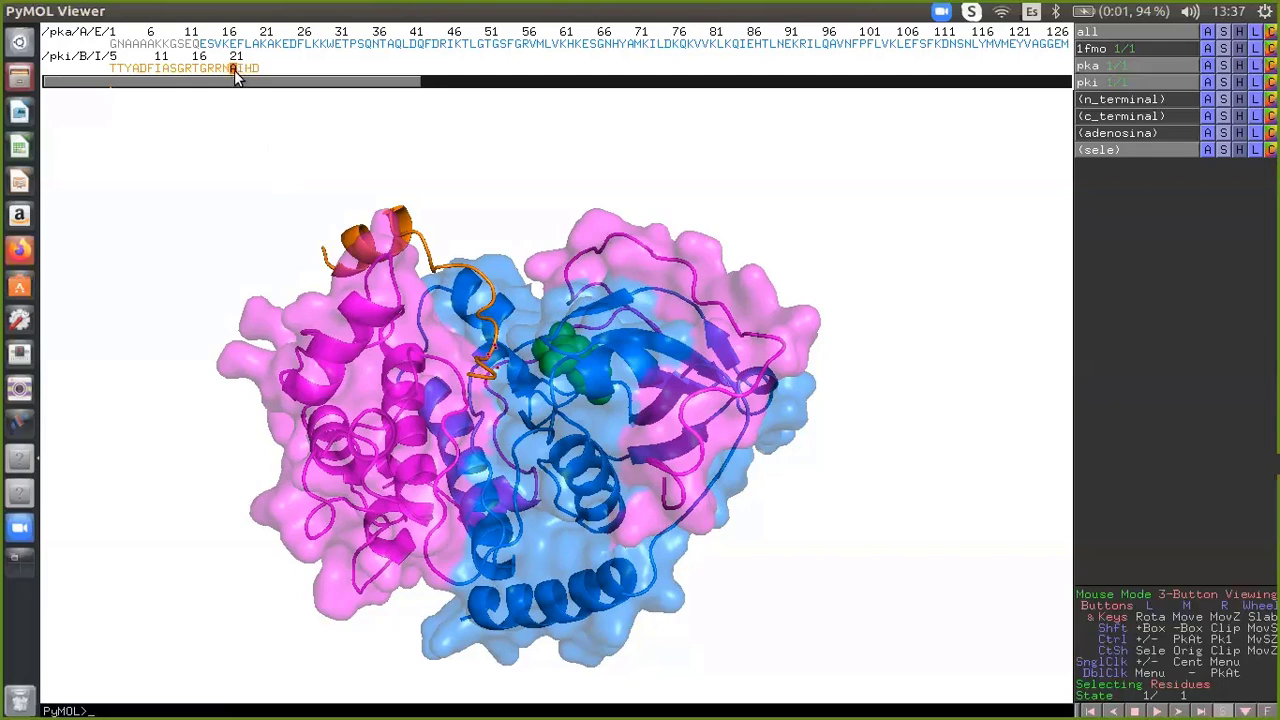
{"action": "left_click", "coordinate": [1209, 149]}
{"action": "left_click", "coordinate": [1202, 189]}
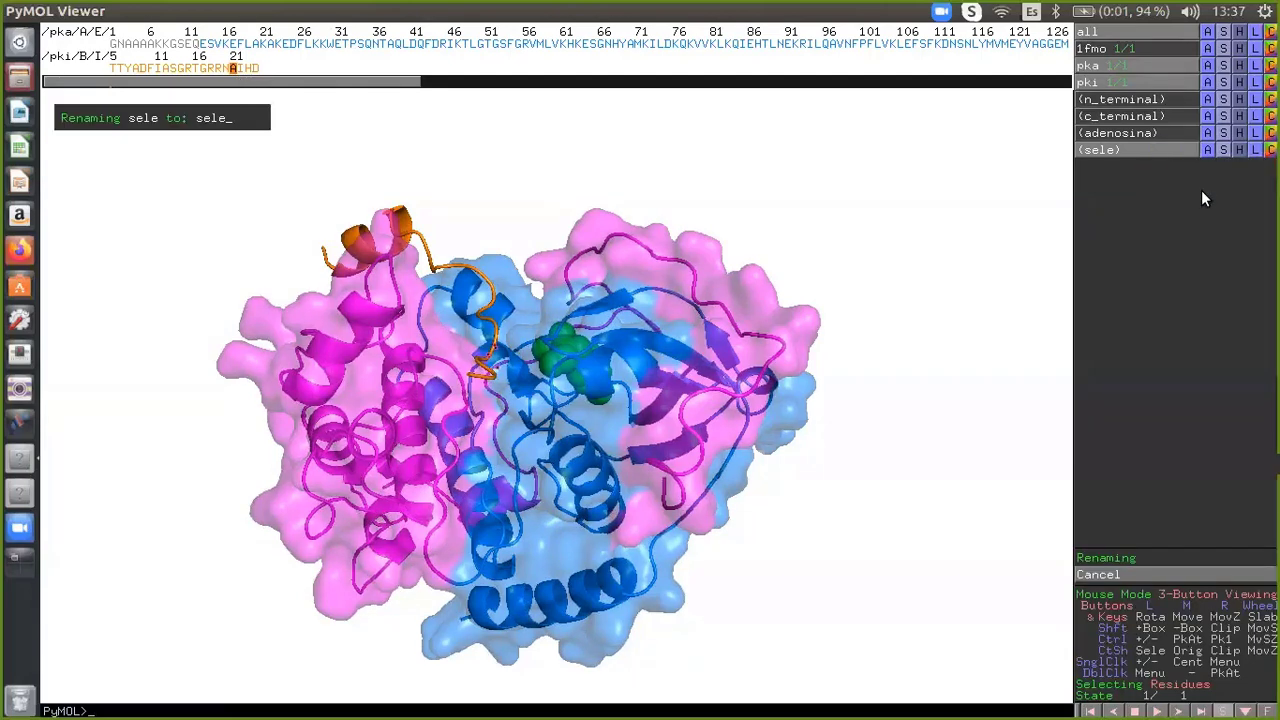
{"action": "key", "text": "BackSpace"}
{"action": "key", "text": "BackSpace"}
{"action": "key", "text": "BackSpace"}
{"action": "key", "text": "BackSpace"}
{"action": "type", "text": "p0"}
{"action": "key", "text": "Return"}
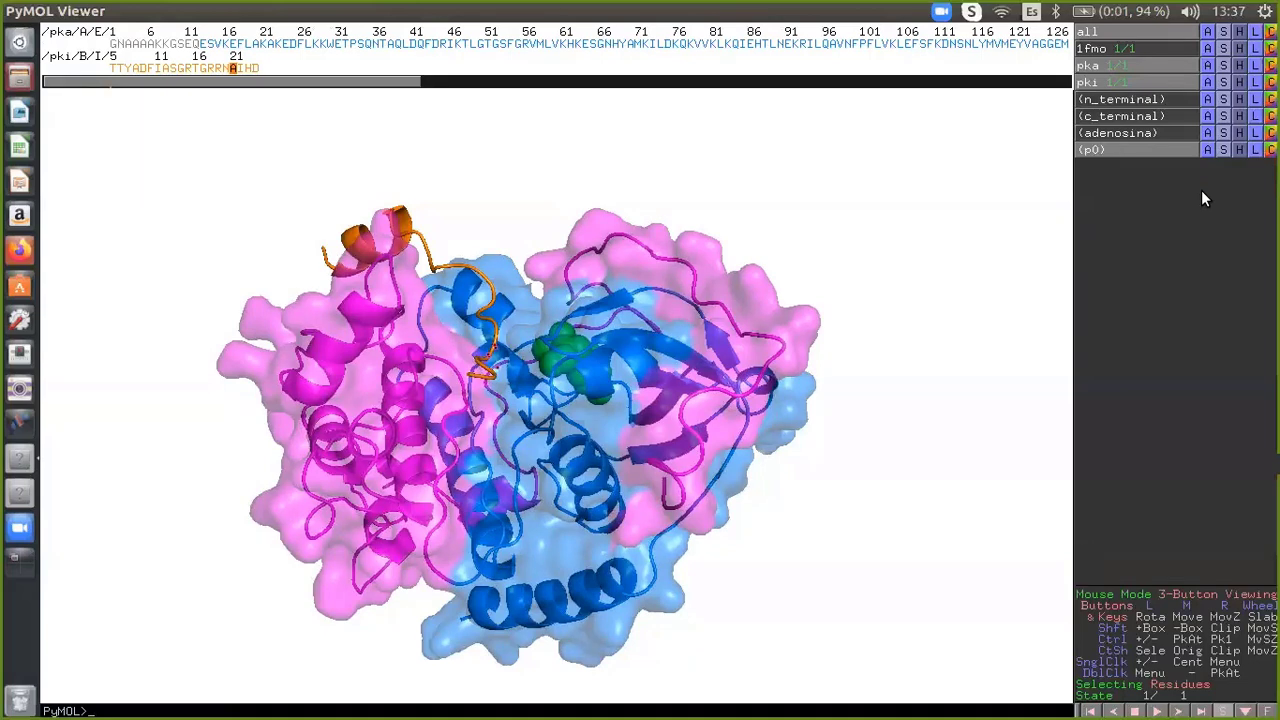
- Color the p0 selection red and show it as sticks
{"action": "left_click", "coordinate": [1270, 149]}
{"action": "mouse_move", "coordinate": [1225, 274]}
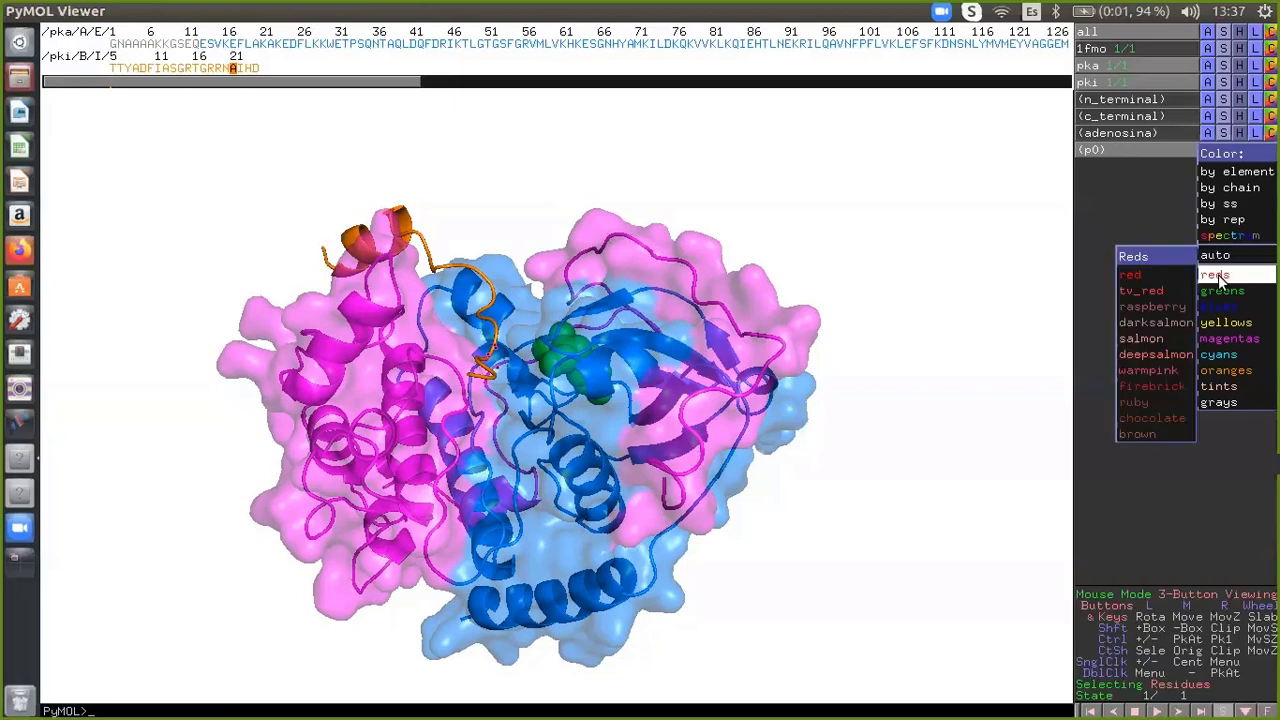
{"action": "left_click", "coordinate": [1177, 274]}
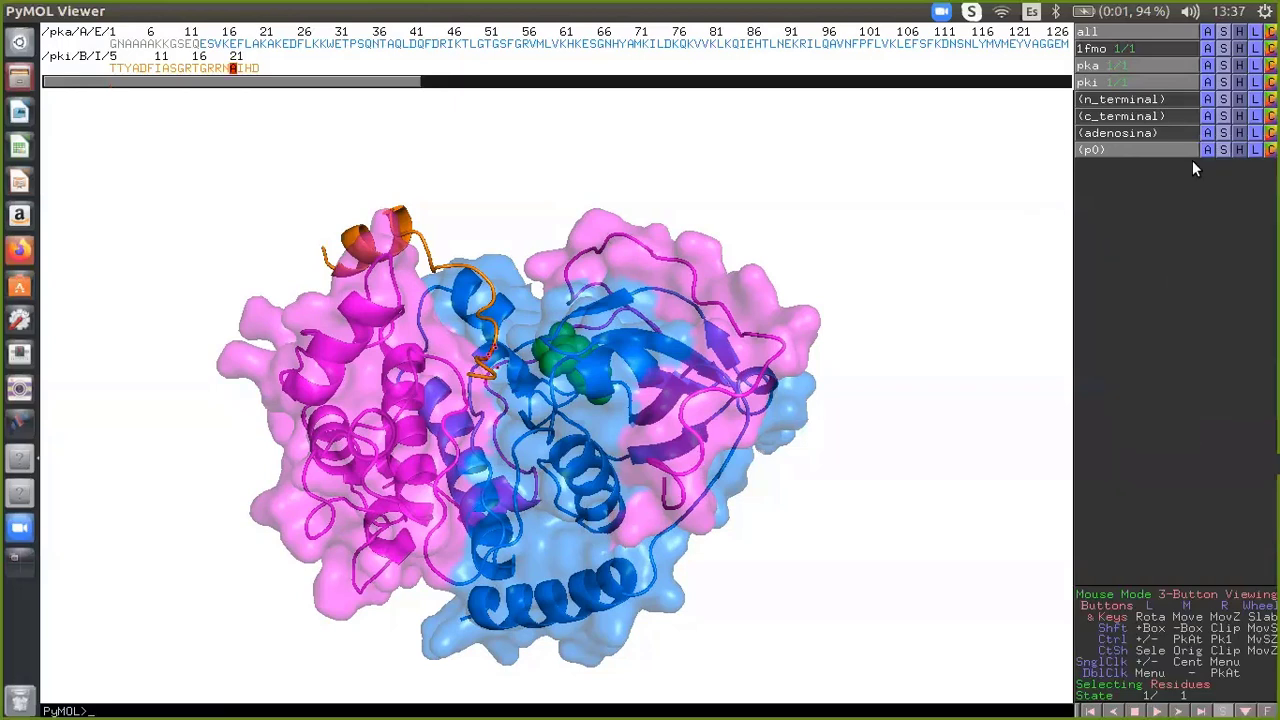
{"action": "left_click", "coordinate": [1222, 149]}
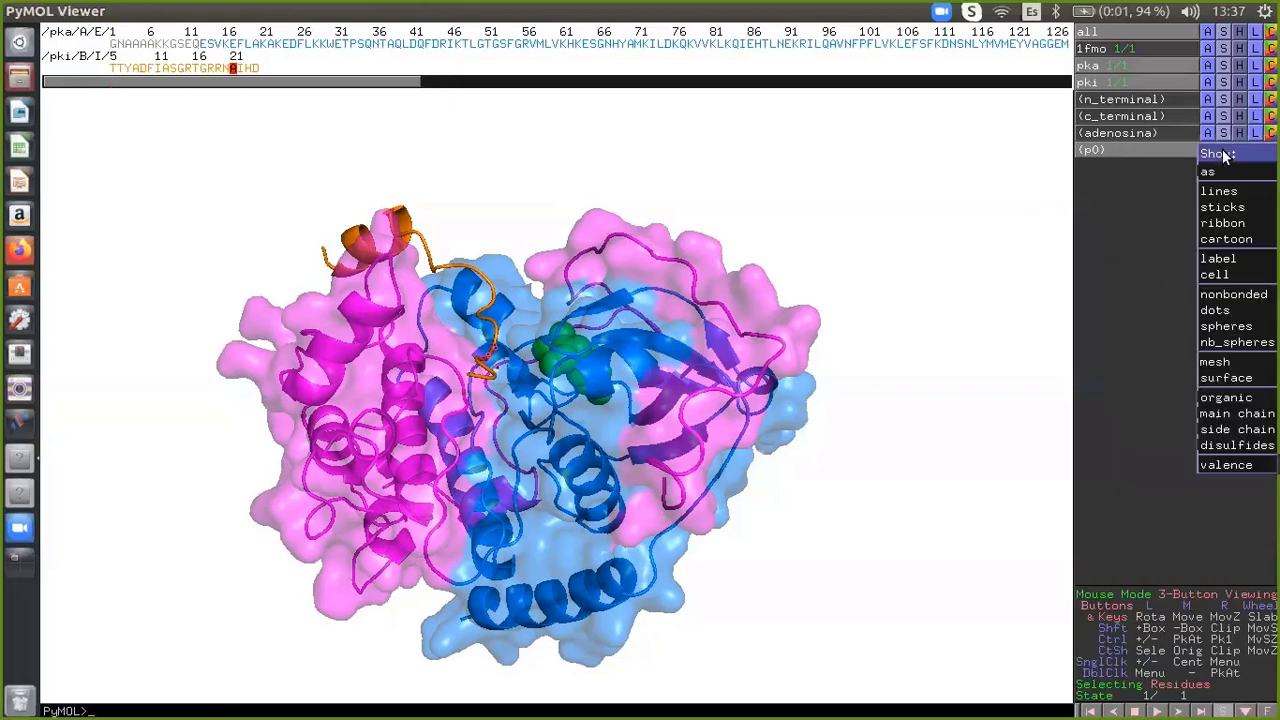
{"action": "left_click", "coordinate": [1227, 207]}
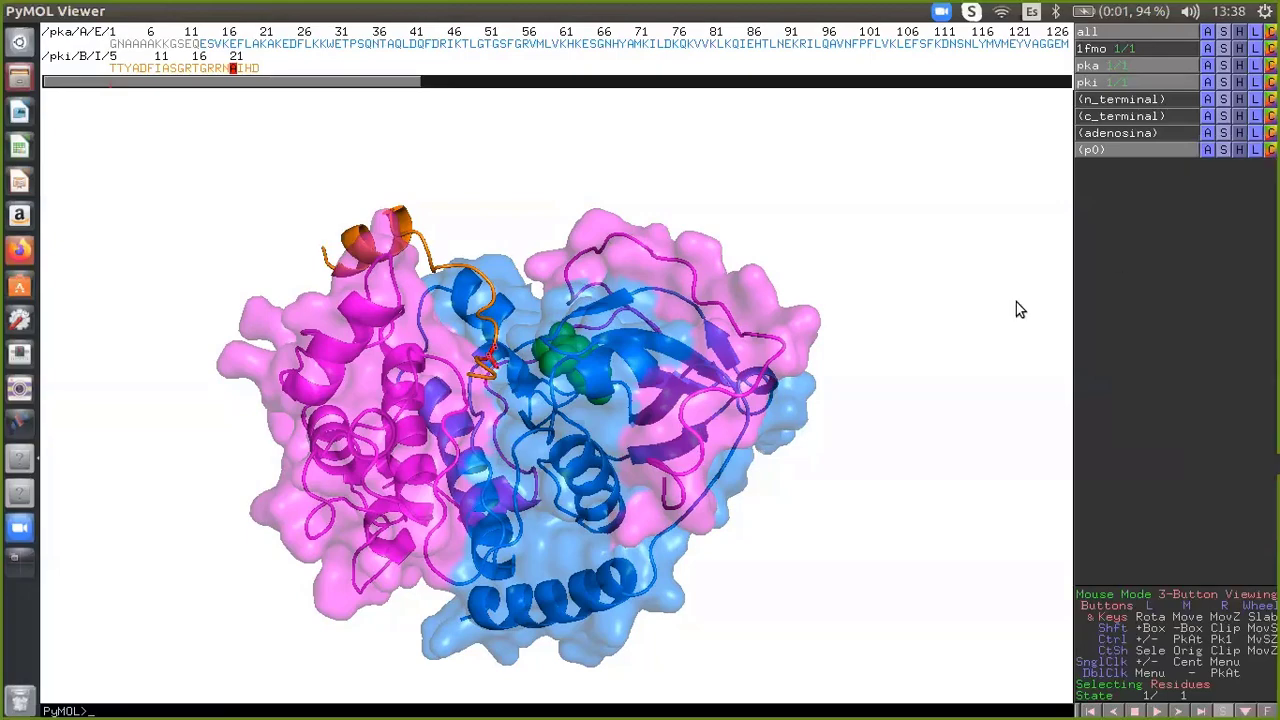
- Select the two adjacent arginines, residues 18 and 19, in the pki sequence and rename the selection anclas
{"action": "right_click_drag", "start_coordinate": [498, 297], "coordinate": [485, 522]}
{"action": "left_click_drag", "start_coordinate": [483, 445], "coordinate": [511, 445]}
{"action": "left_click_drag", "start_coordinate": [510, 391], "coordinate": [513, 432]}
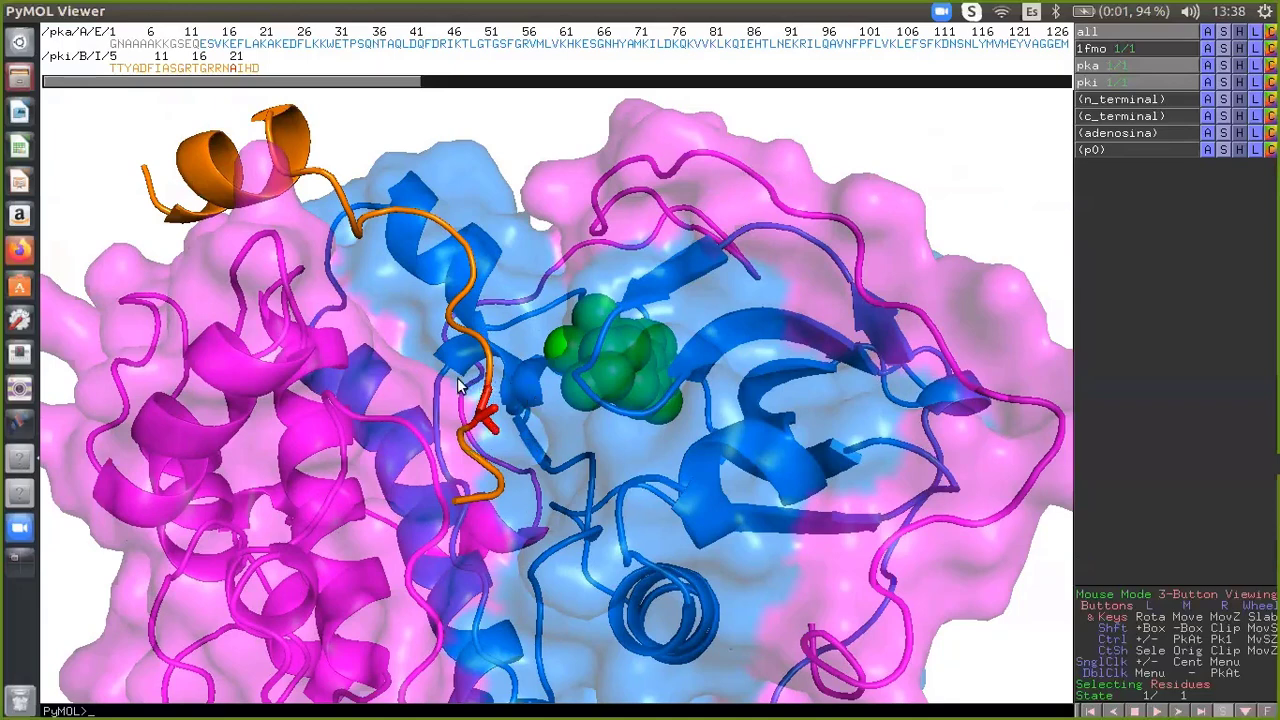
{"action": "right_click_drag", "start_coordinate": [506, 418], "coordinate": [521, 340]}
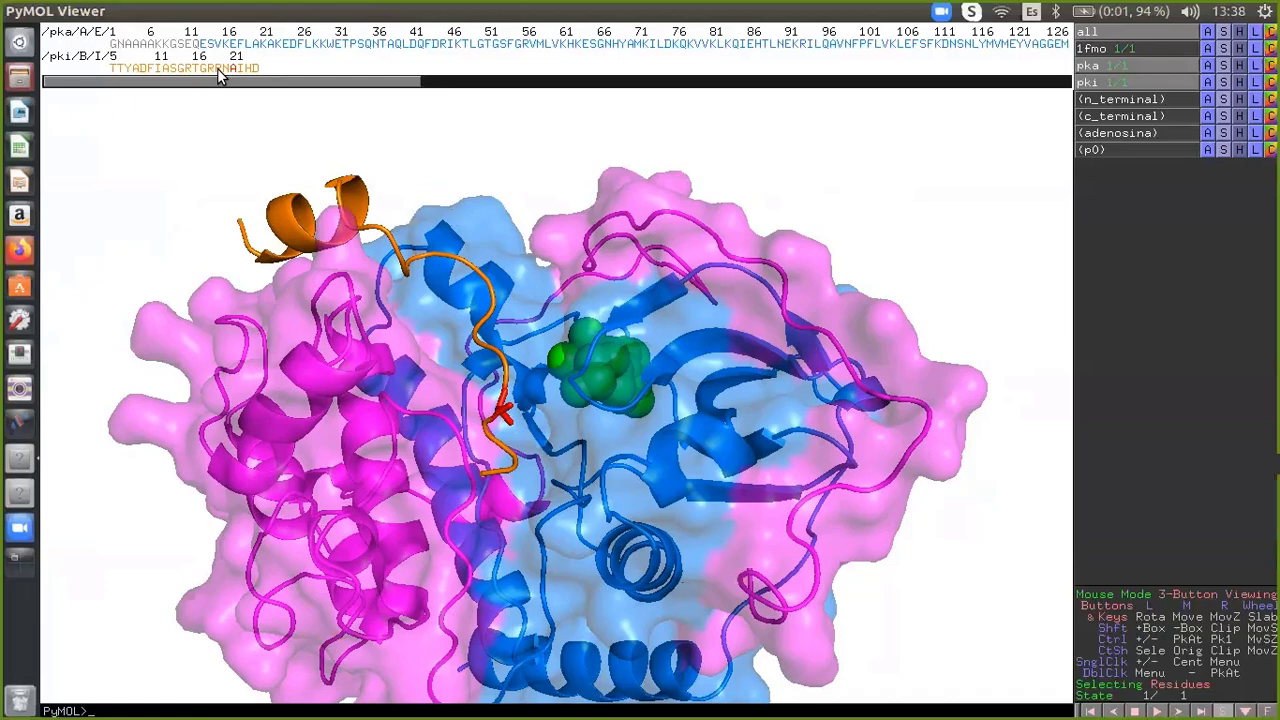
{"action": "left_click_drag", "start_coordinate": [217, 68], "coordinate": [211, 74]}
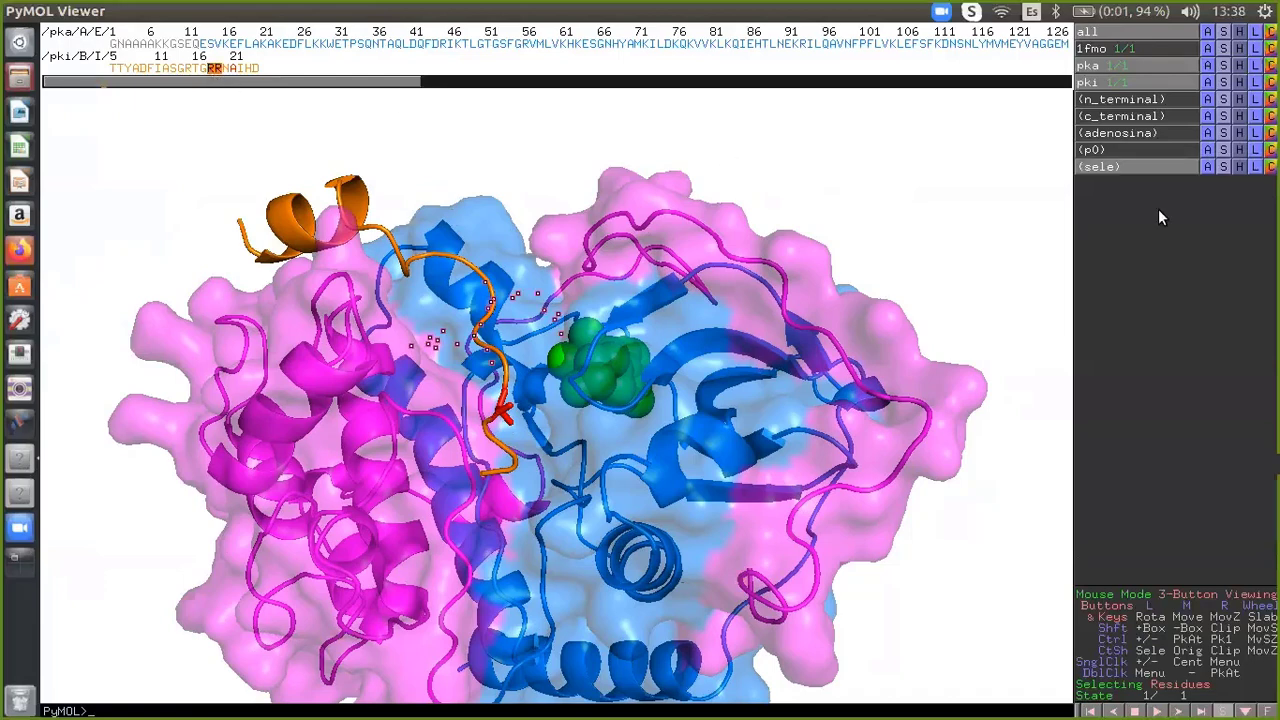
{"action": "left_click", "coordinate": [1208, 166]}
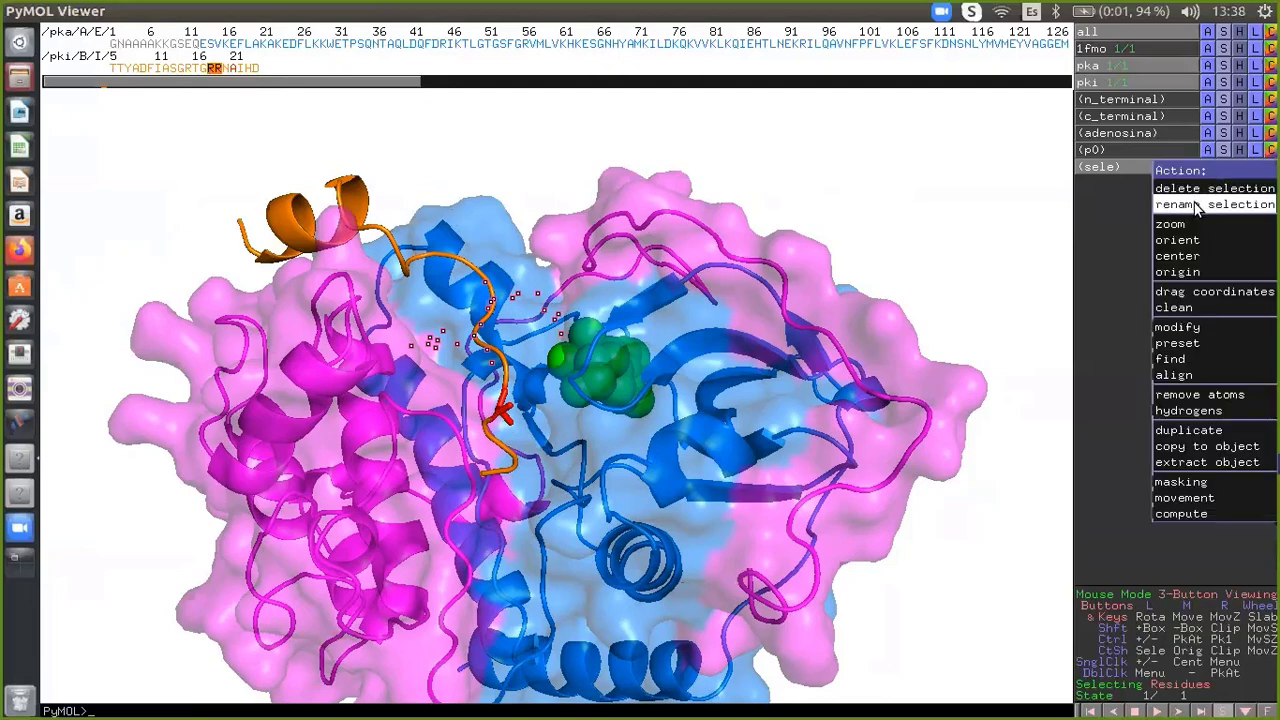
{"action": "left_click", "coordinate": [1195, 204]}
{"action": "key", "text": "BackSpace"}
{"action": "key", "text": "BackSpace"}
{"action": "key", "text": "BackSpace"}
{"action": "key", "text": "BackSpace"}
{"action": "type", "text": "anclas"}
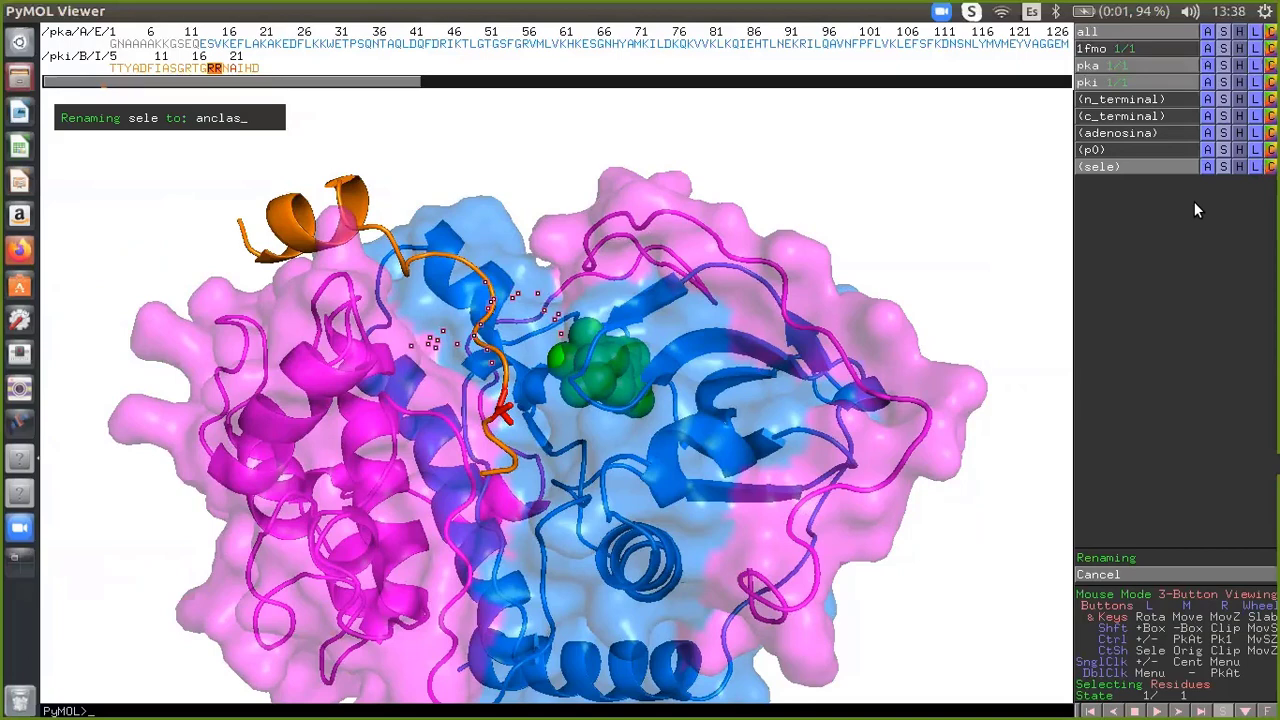
{"action": "key", "text": "Return"}
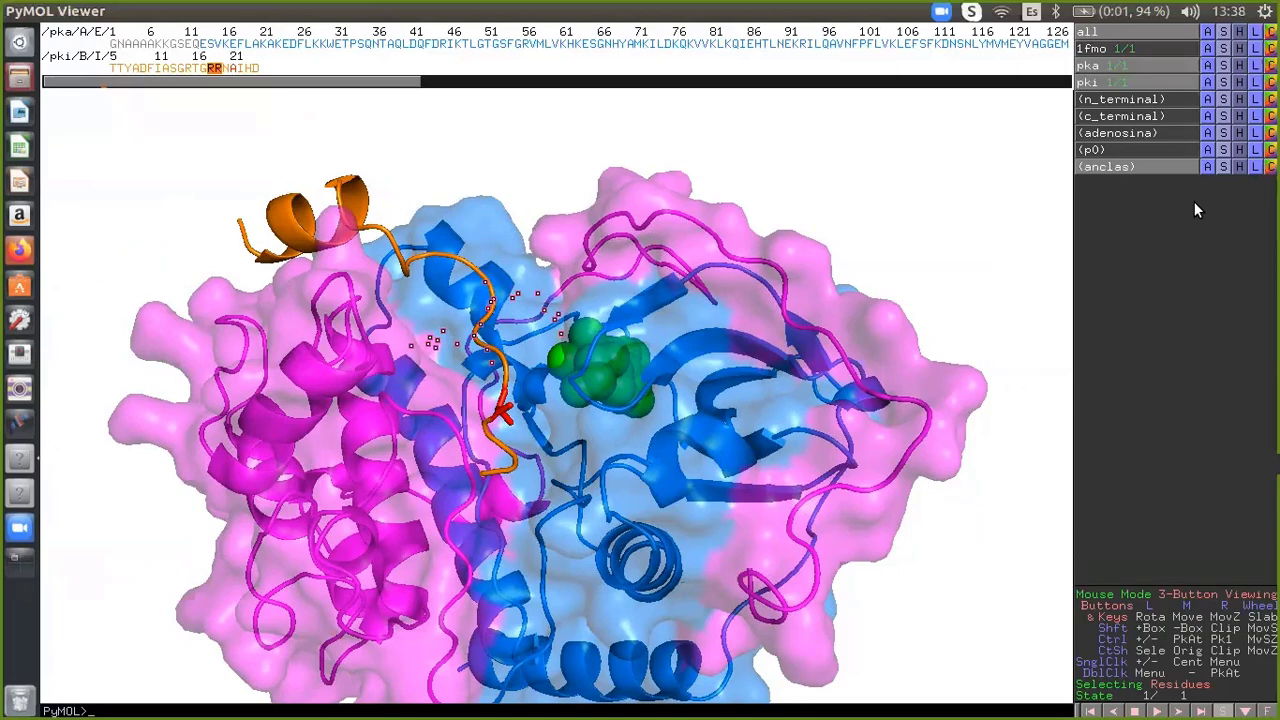